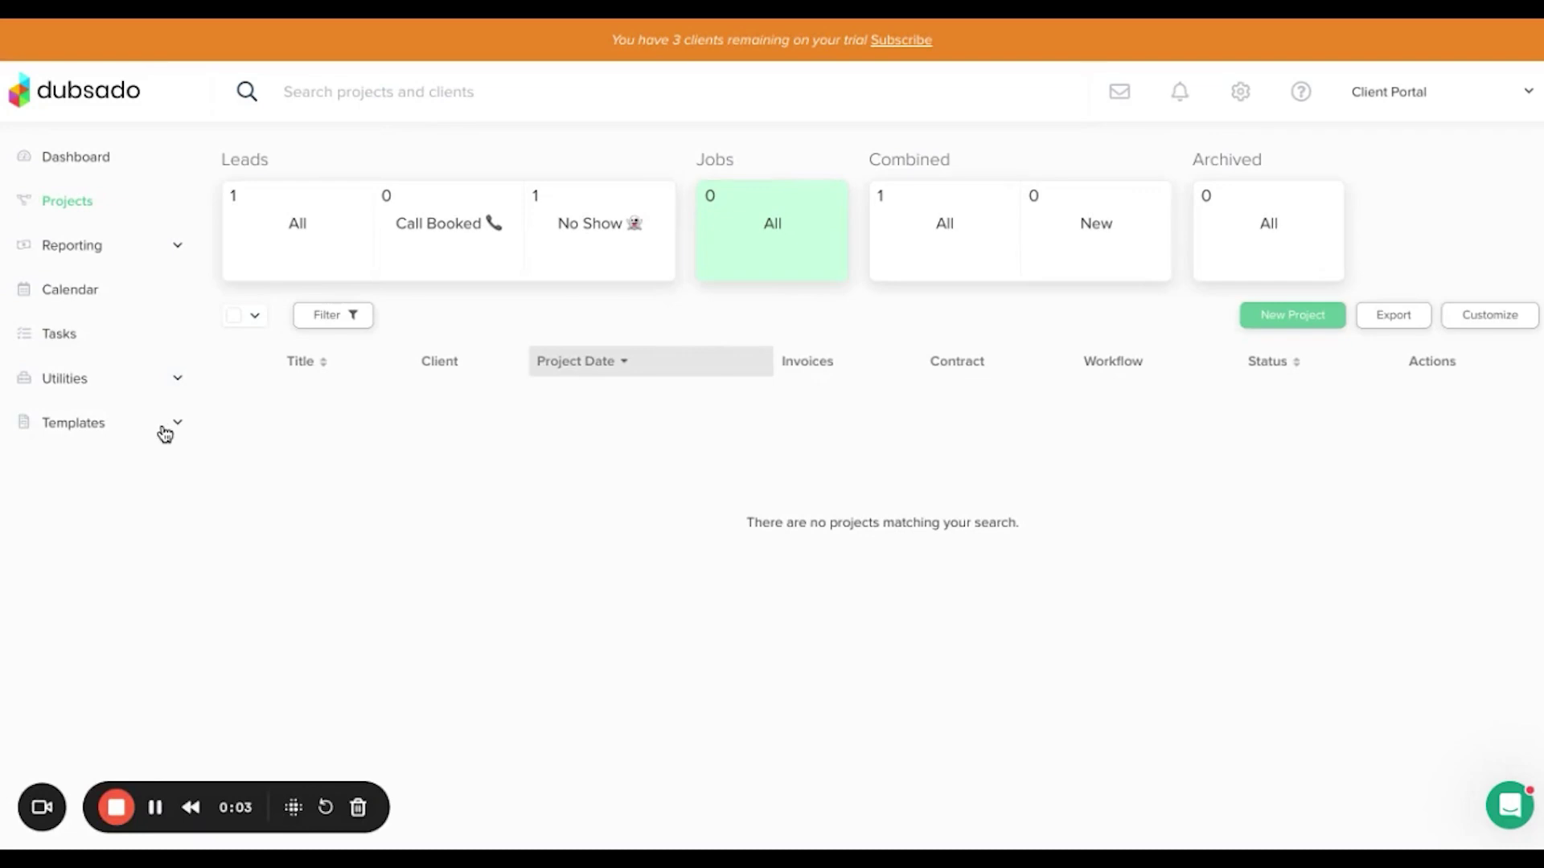
# Add a new package in the package templates and name it "Package One".
pyautogui.click(165, 432)
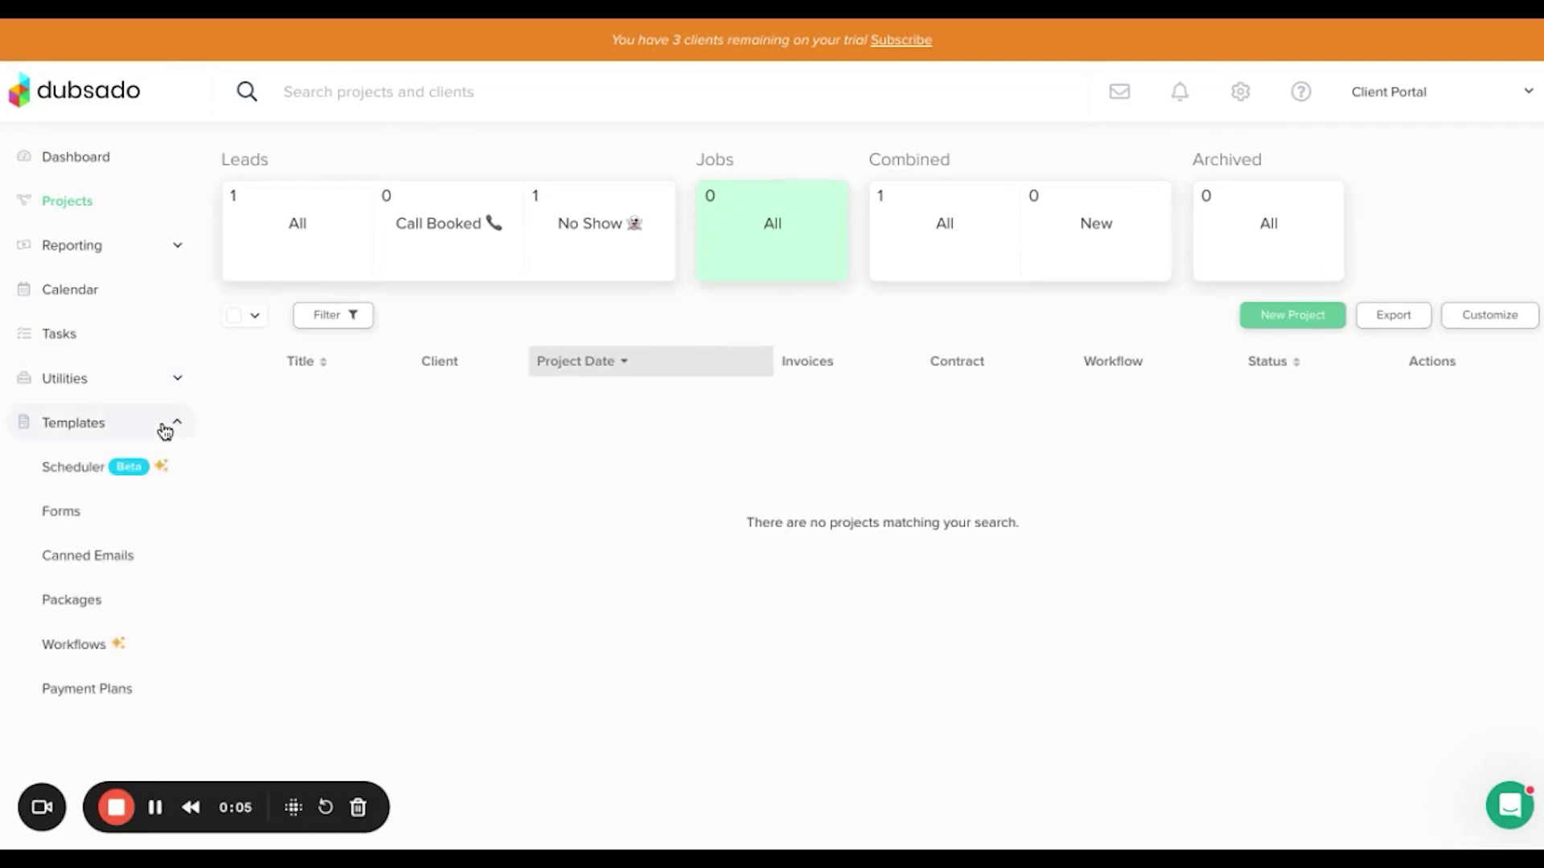
pyautogui.click(81, 607)
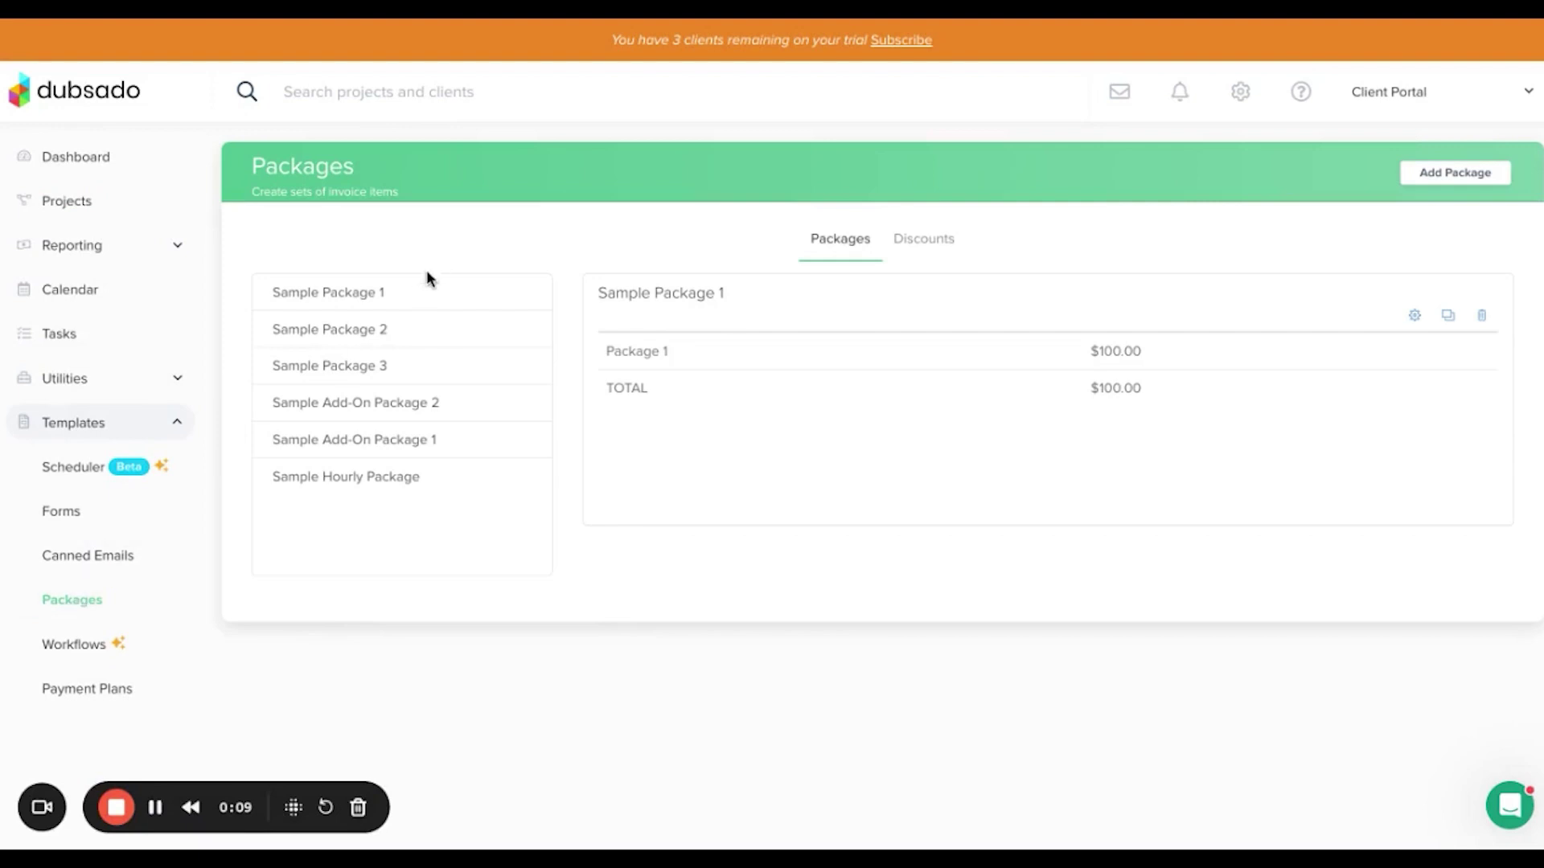
pyautogui.click(1451, 175)
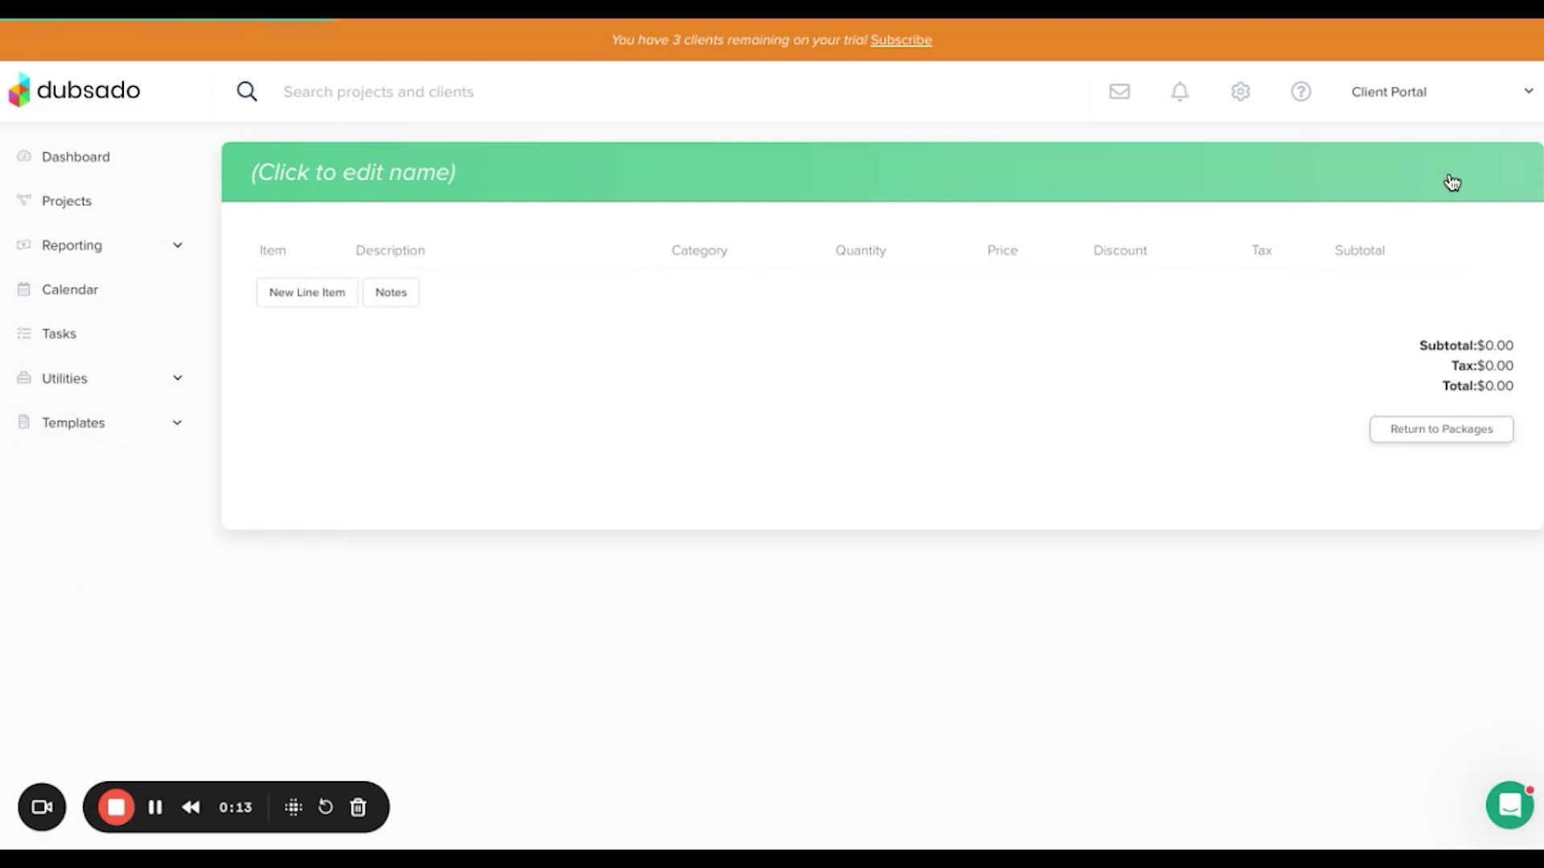
pyautogui.click(307, 171)
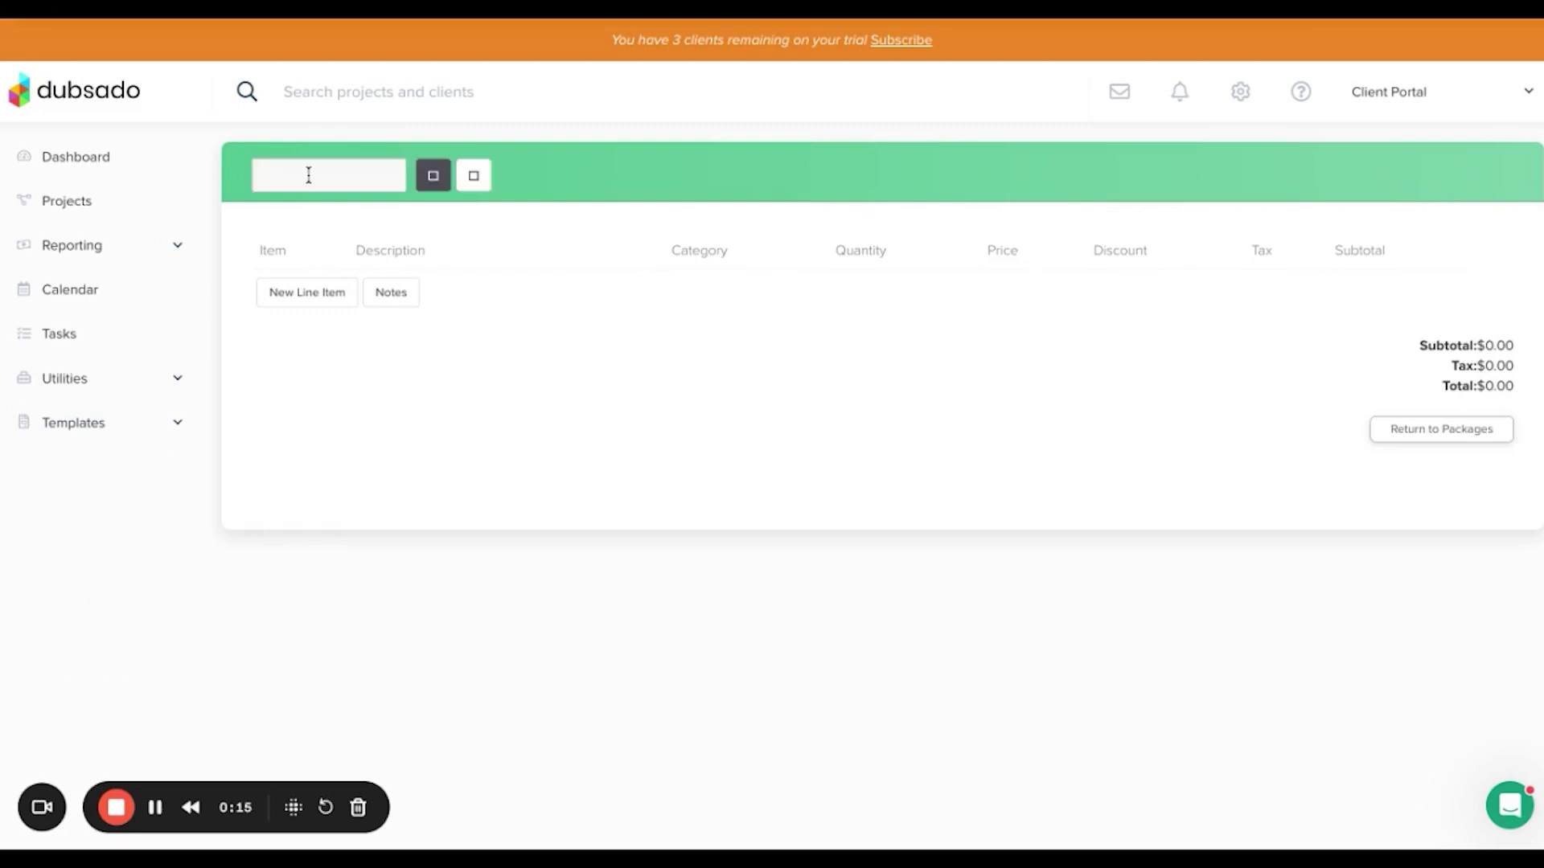
pyautogui.write('Package One')
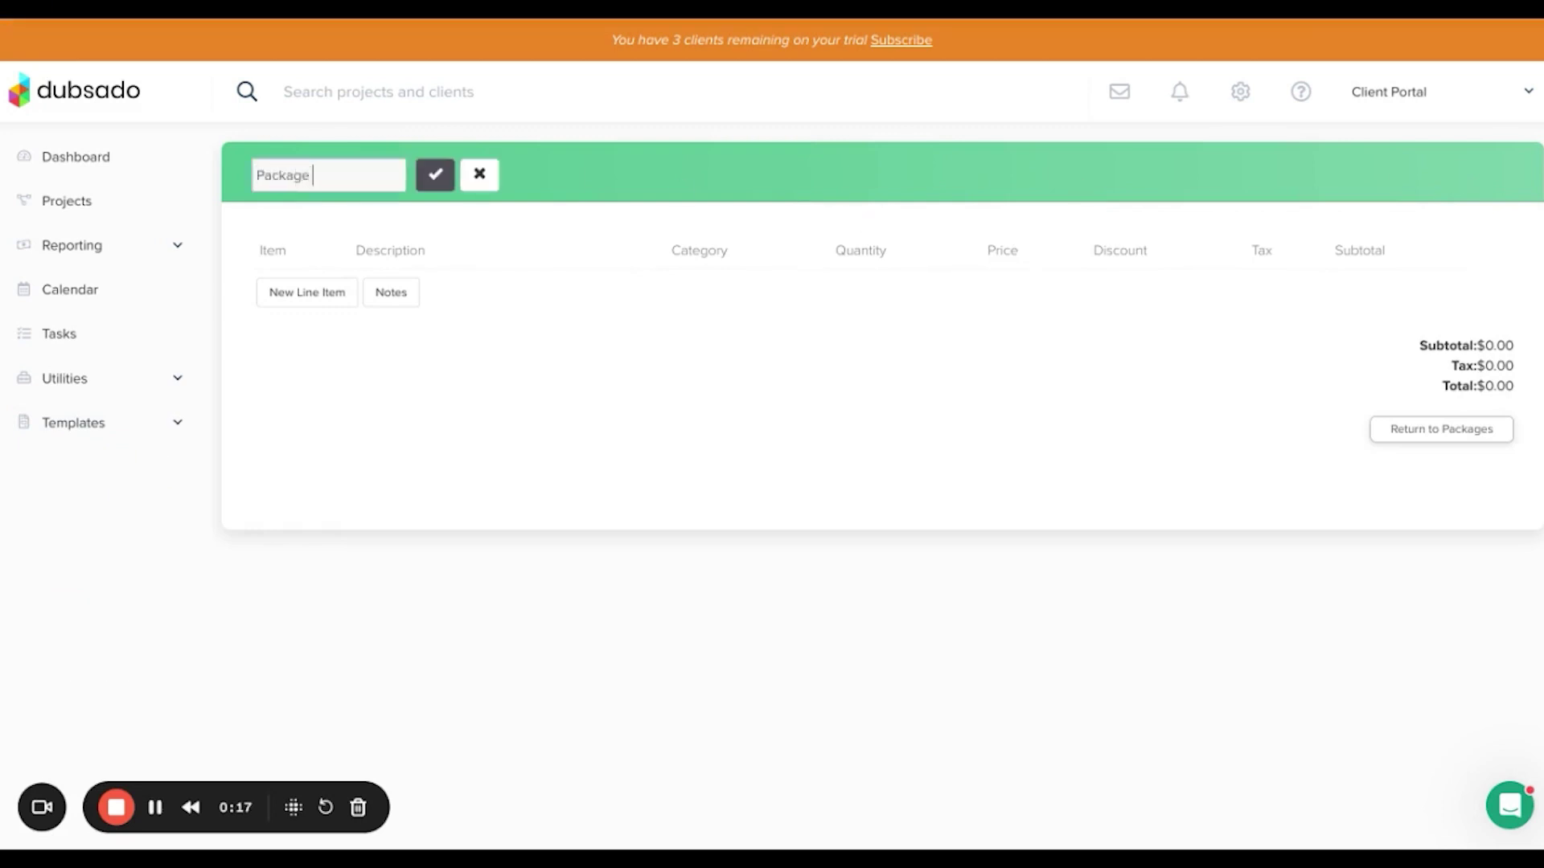
pyautogui.click(435, 176)
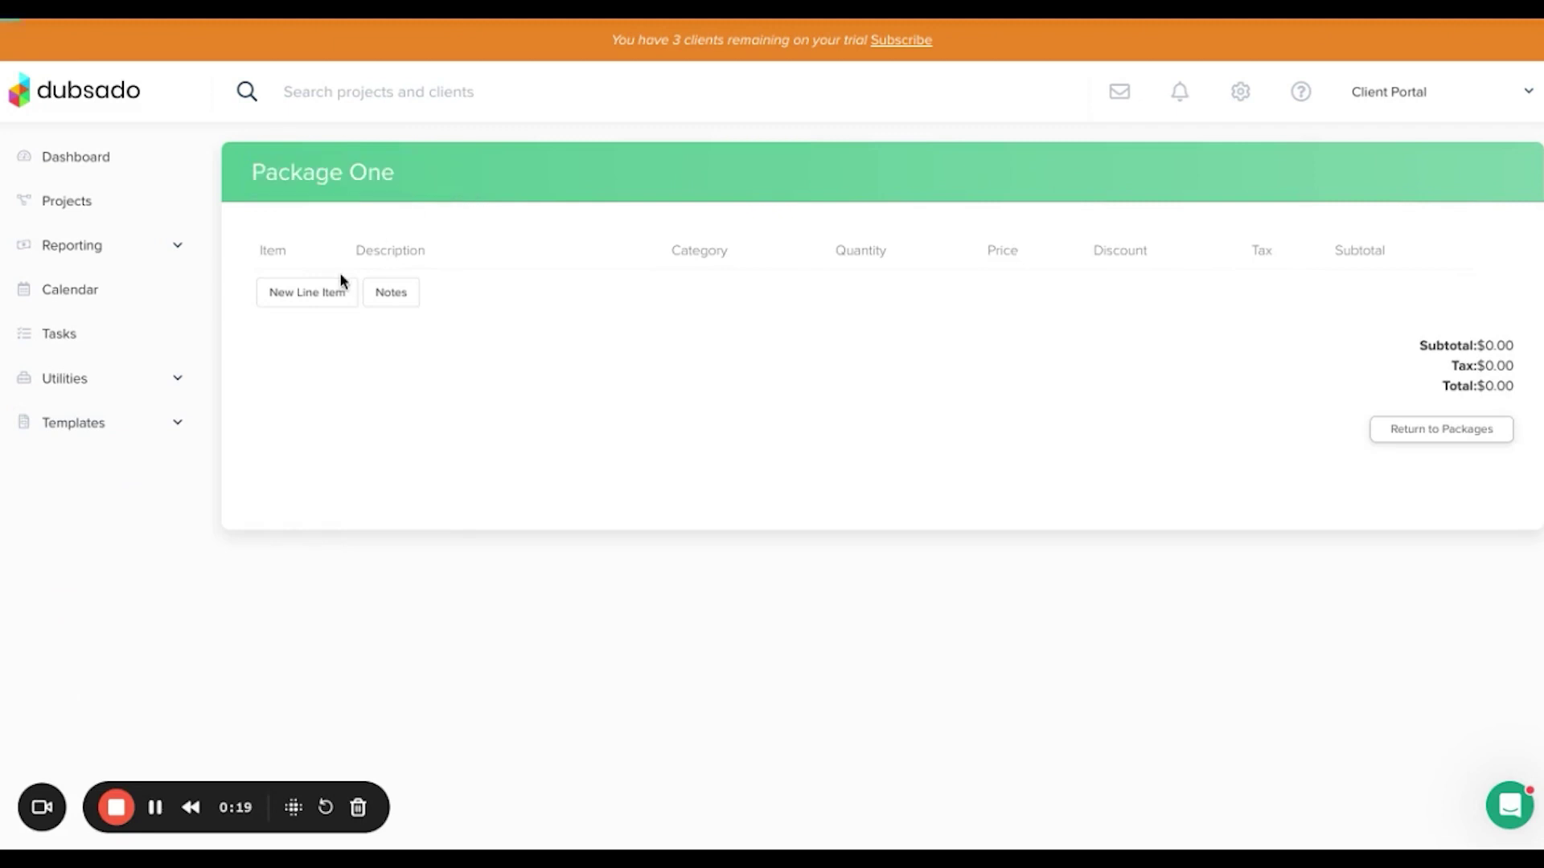
# Start a new line item in the package with the invoice item name "Package One".
pyautogui.click(285, 299)
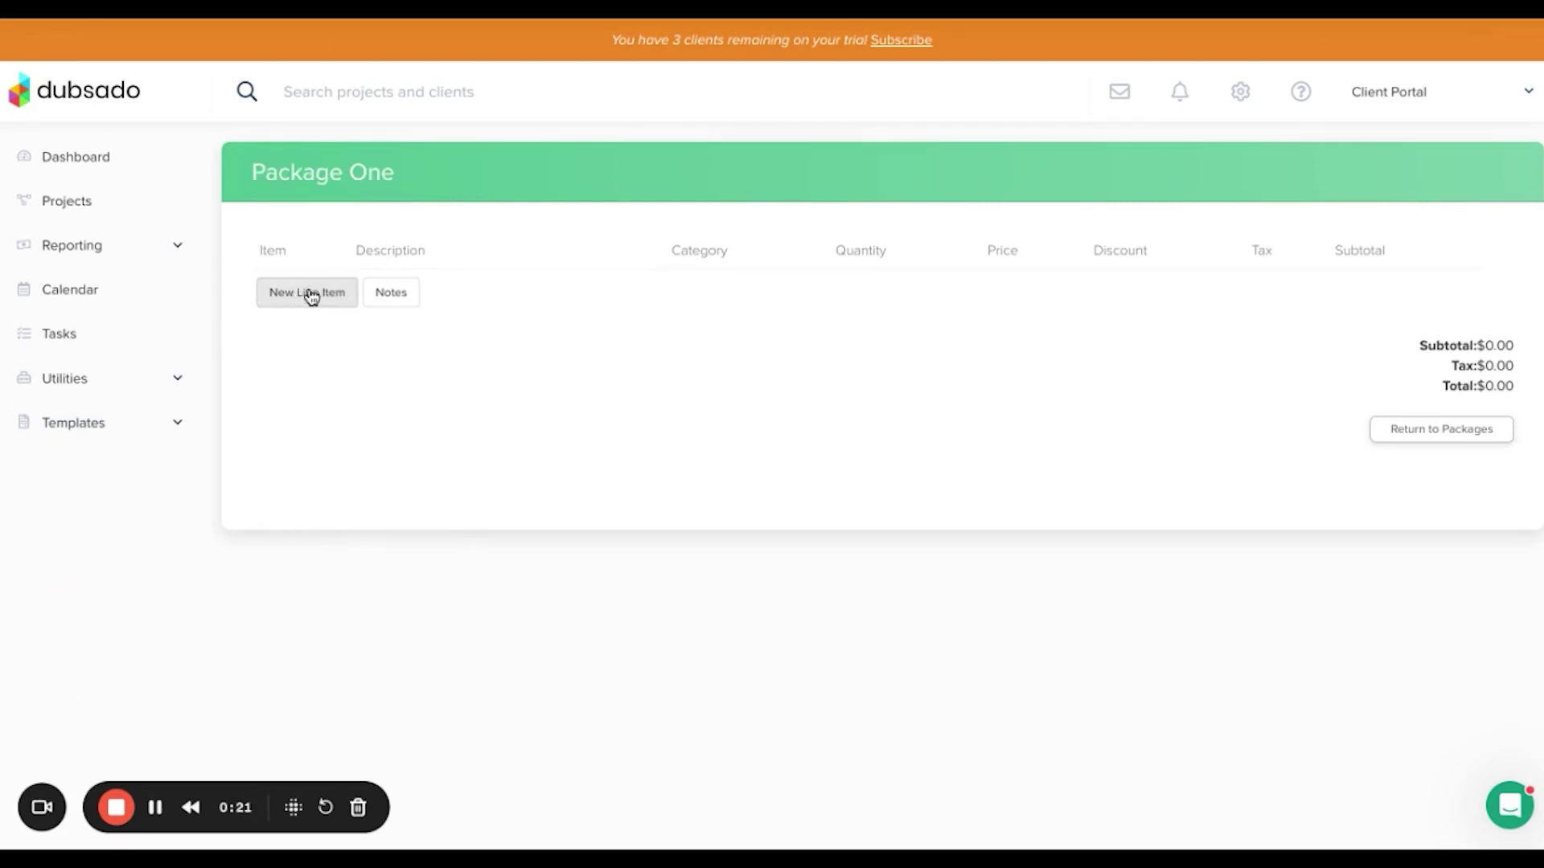
pyautogui.click(306, 297)
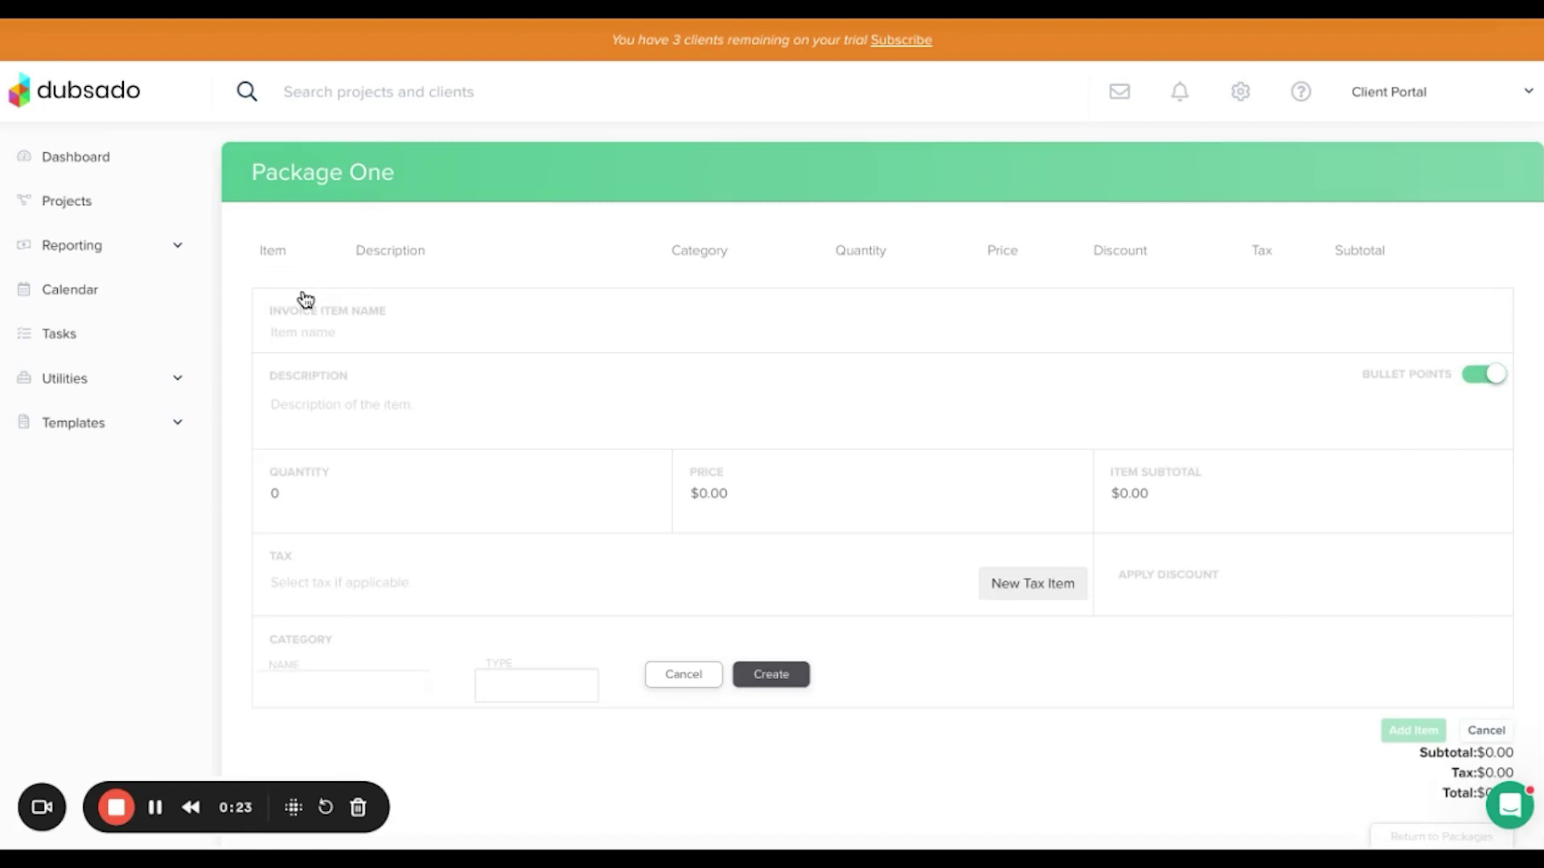
pyautogui.click(328, 341)
pyautogui.write('Package One')
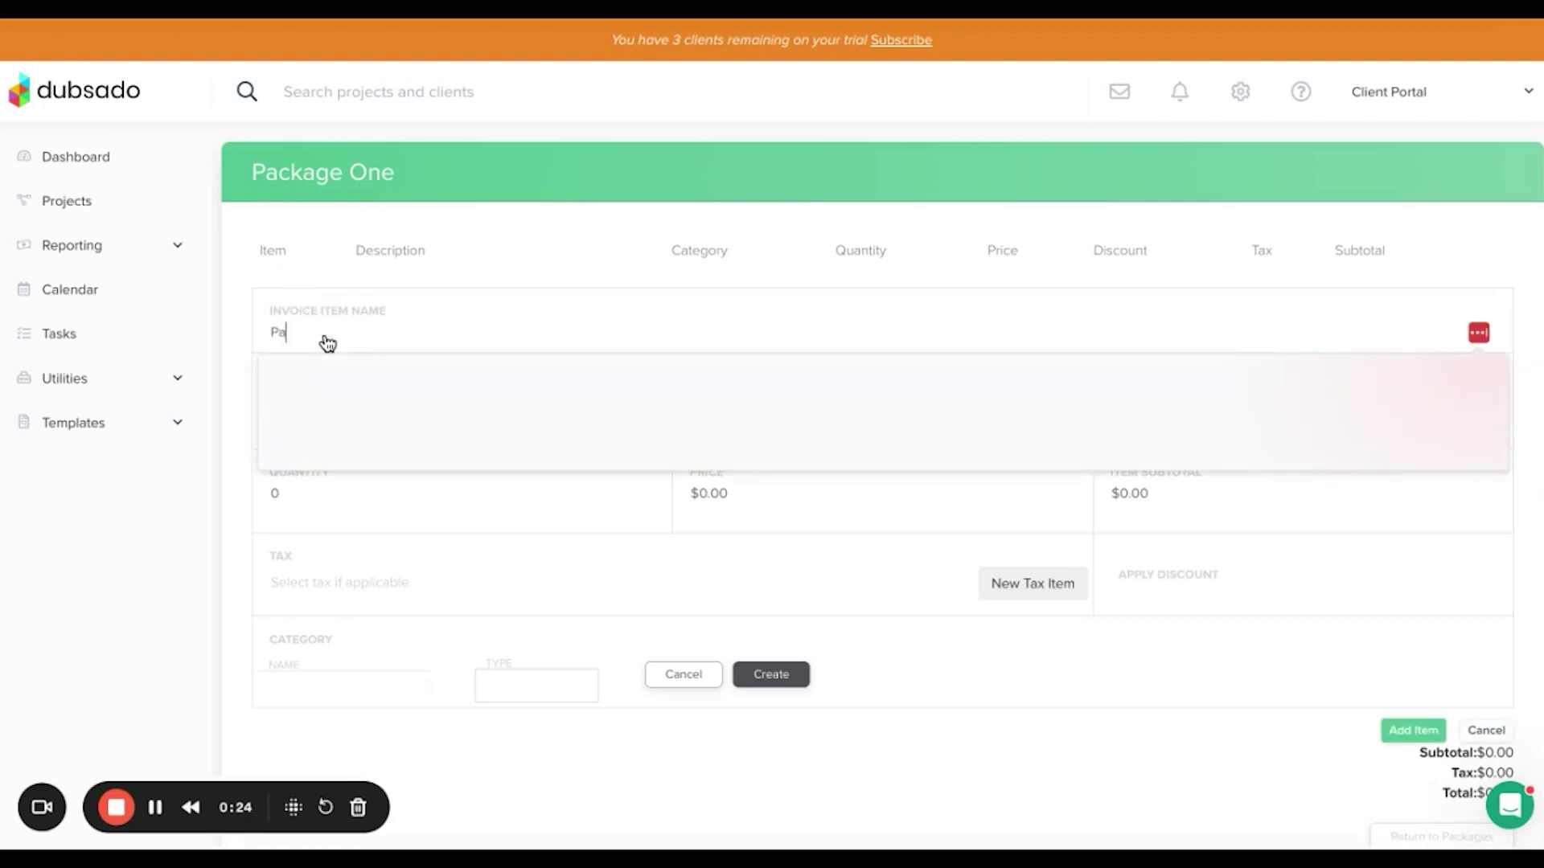
# Enter the item description "includes 8 hours of photography, complimentary engagement shoot, online gallery for sharing, and professional editing.".
pyautogui.click(351, 412)
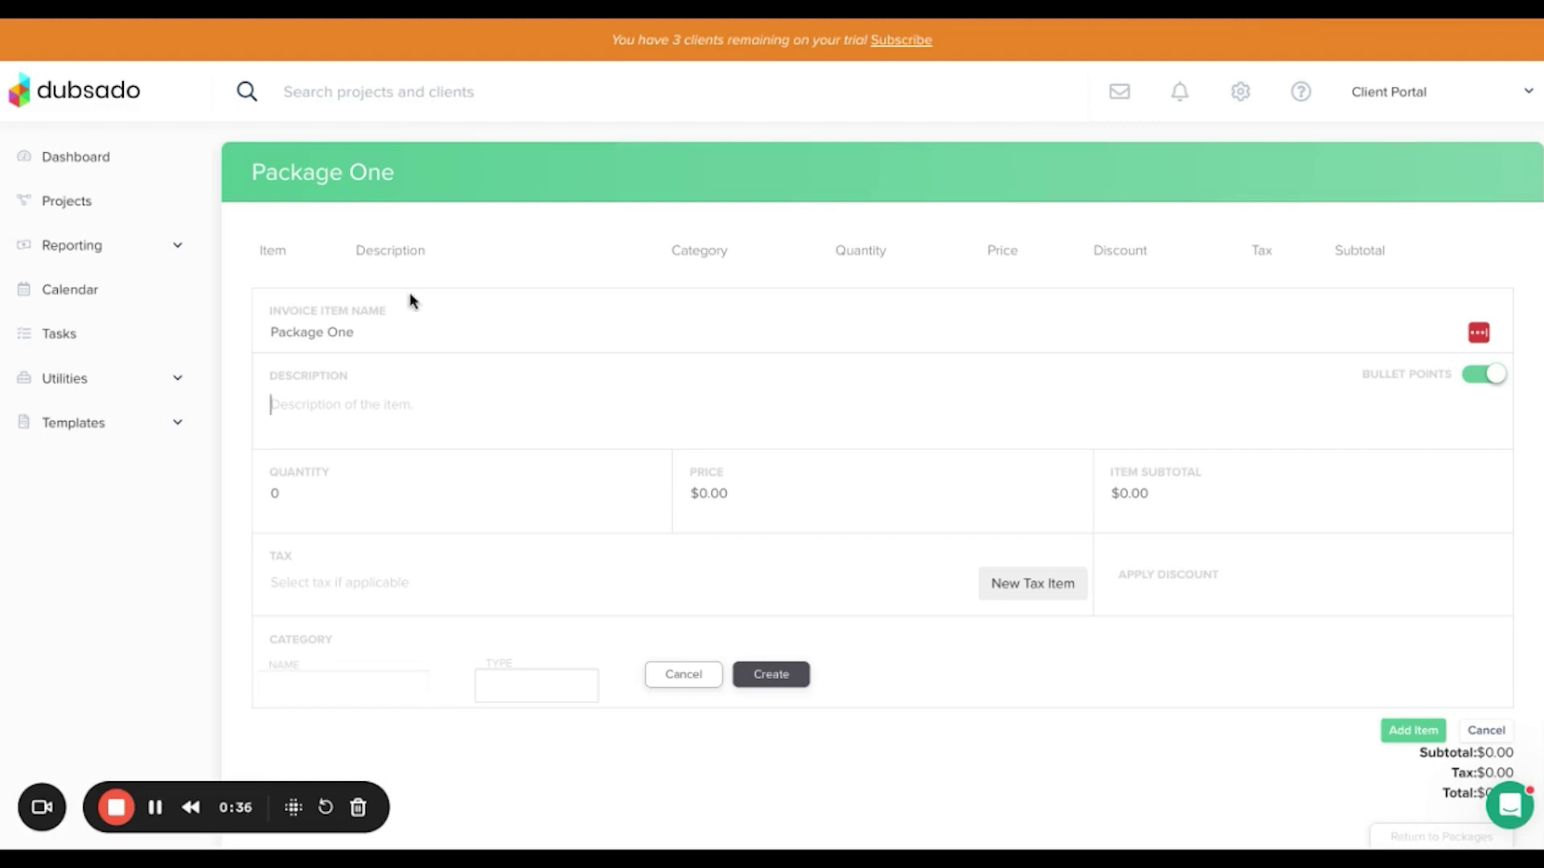
pyautogui.write('To help shed some light on keeping your pricing simple, here are some photography packages examples using wedding photography:')
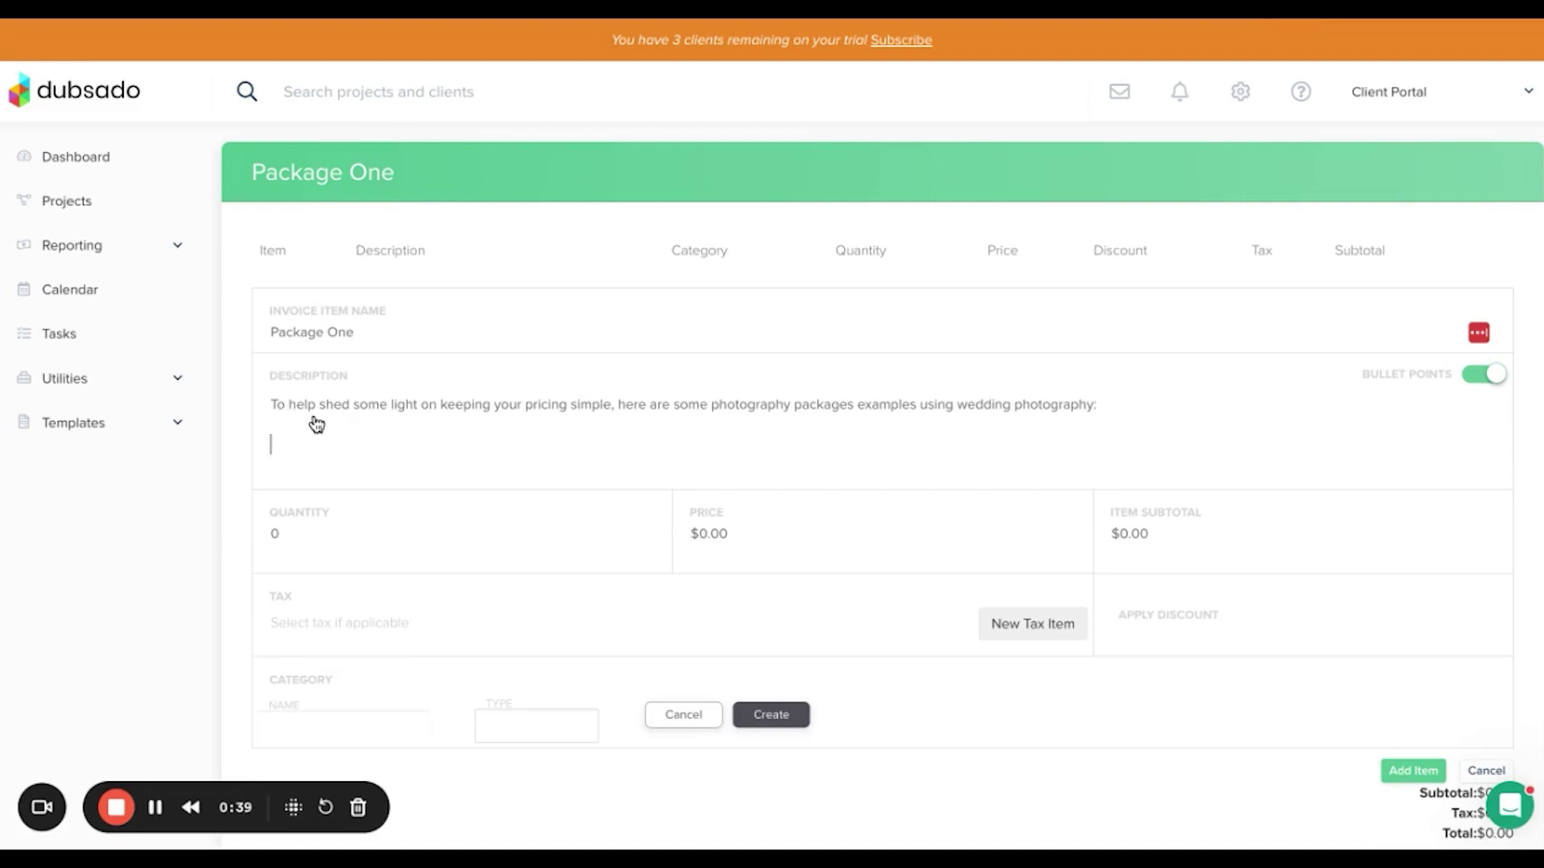
pyautogui.hotkey('ctrl', 'z')
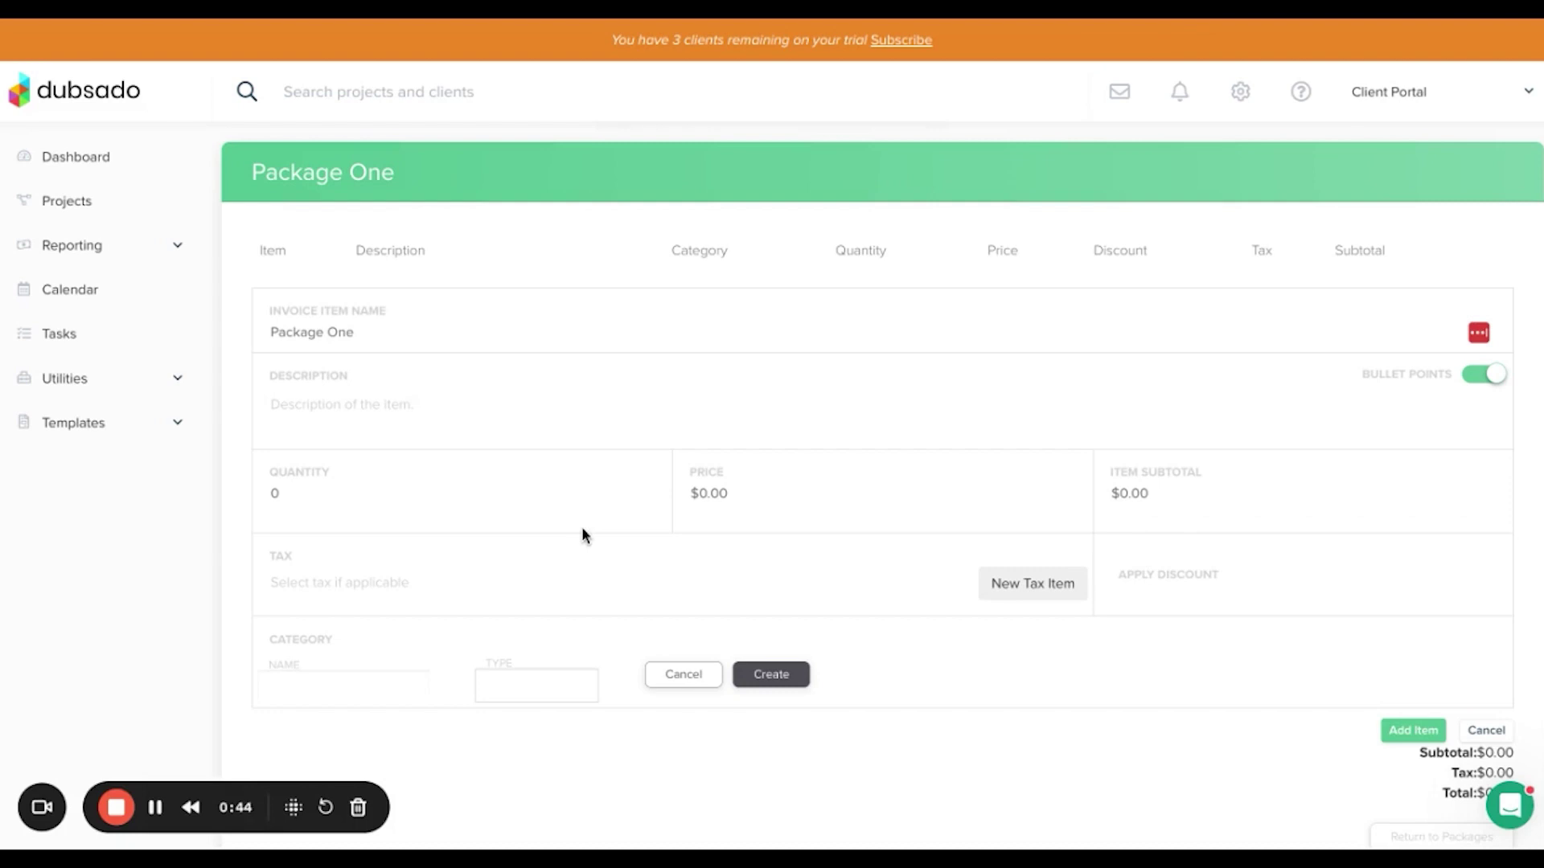
pyautogui.write('includes 8 hours of photography, complimentary engagement shoot, online gallery for sharing, and professional editing.')
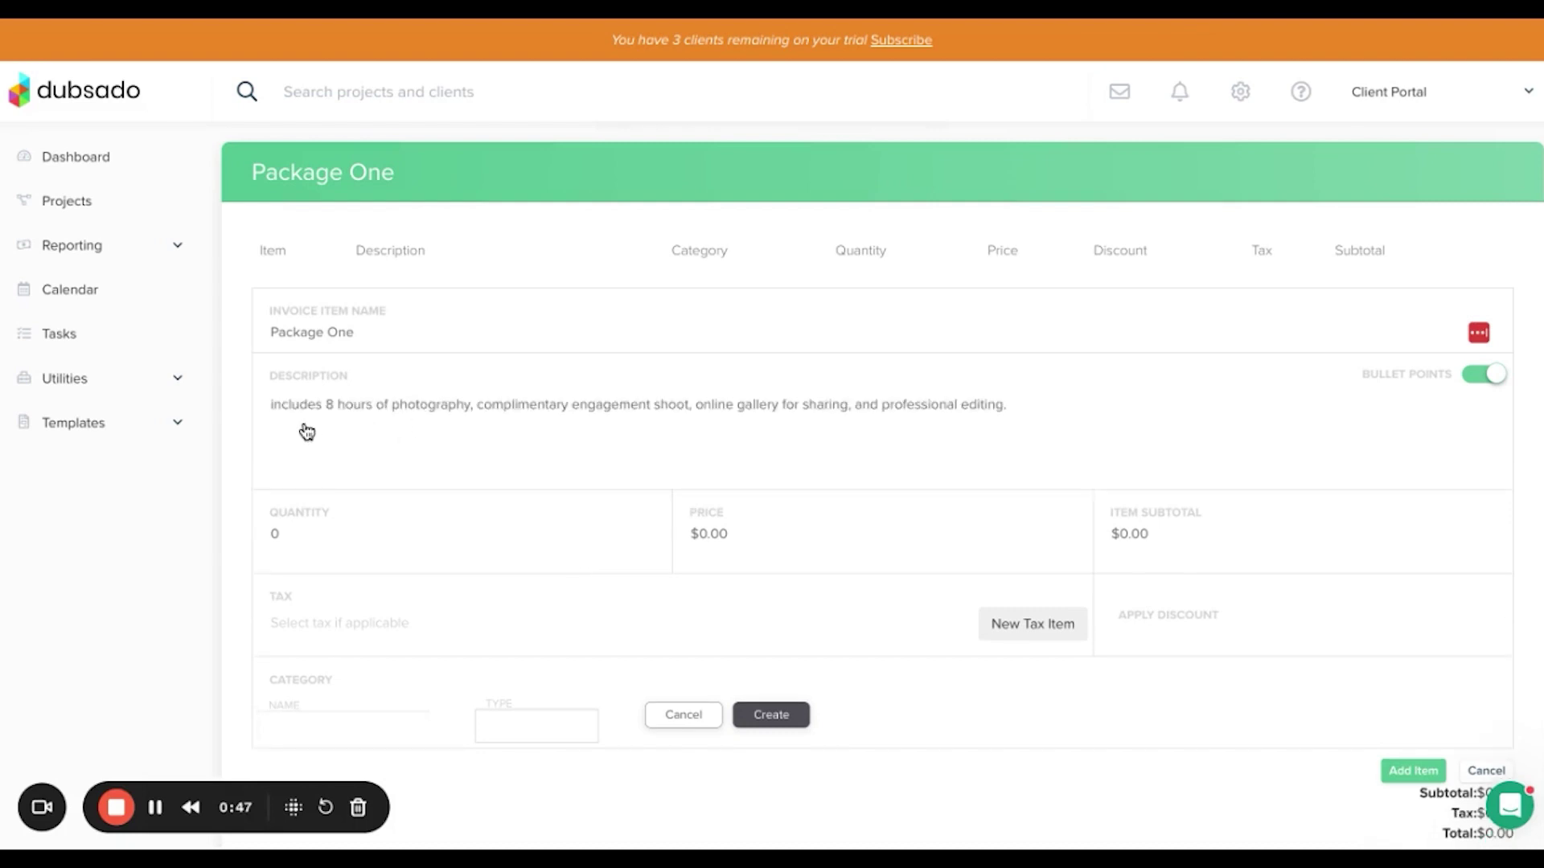
pyautogui.press('BackSpace')
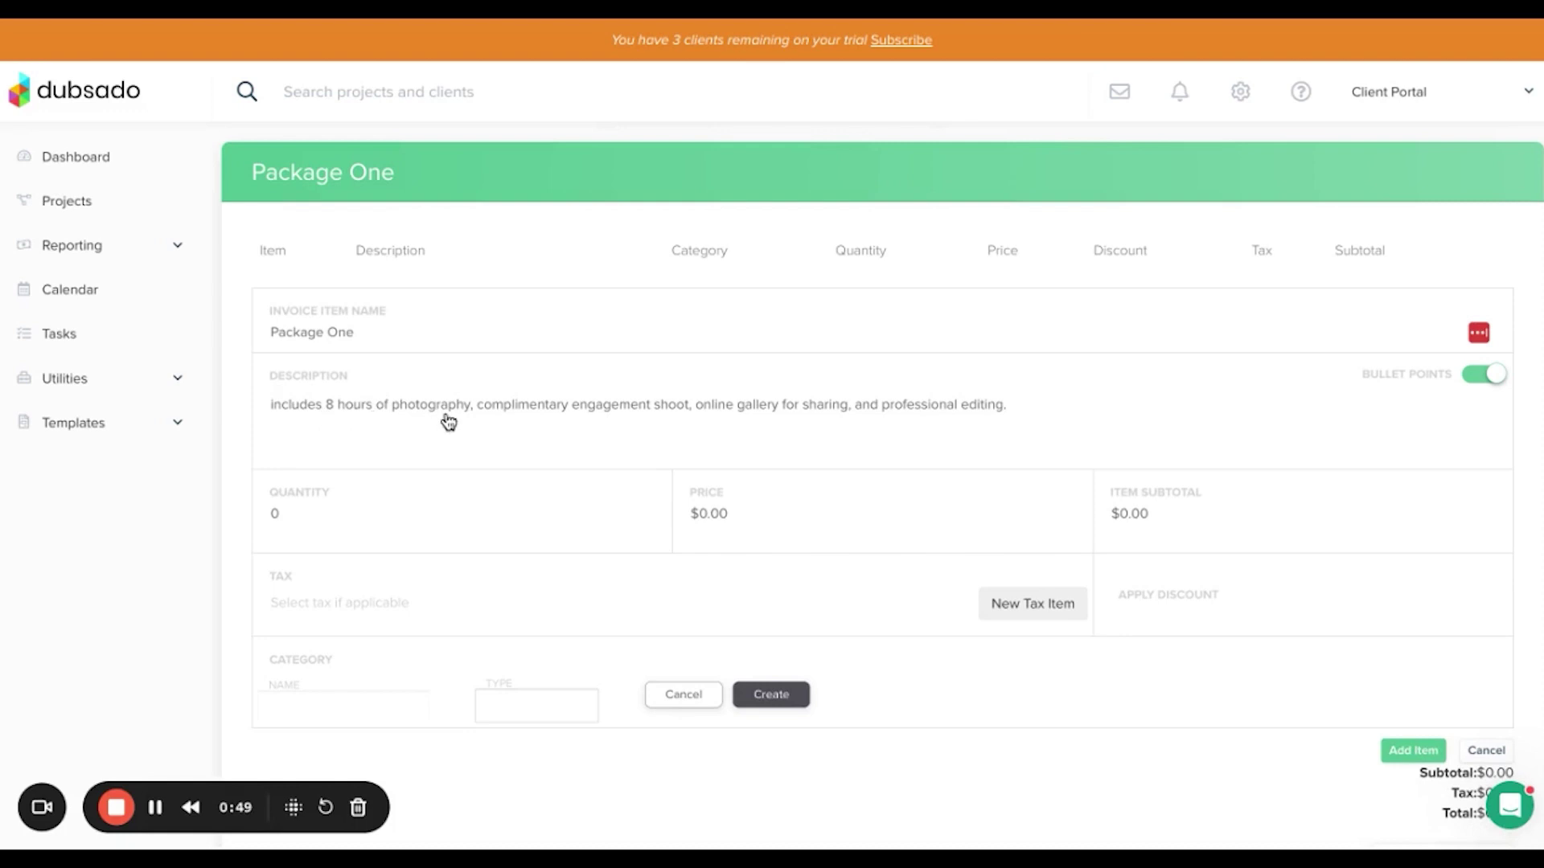
# Split the description into four lines, one per service, removing the separating commas, the "and" and the final period.
pyautogui.click(479, 407)
pyautogui.press('BackSpace')
pyautogui.press('Return')
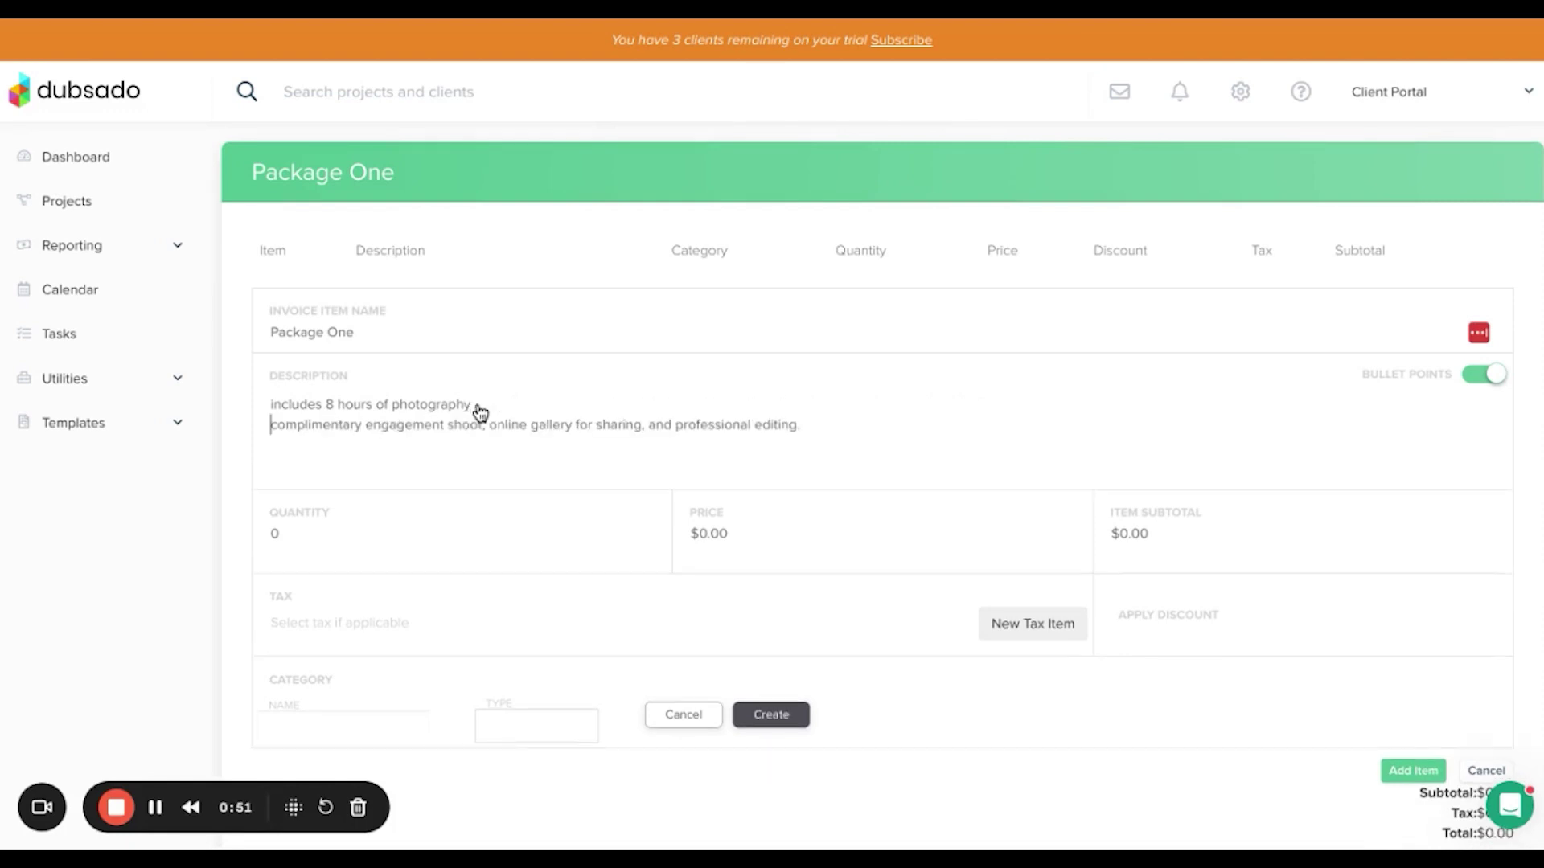
pyautogui.click(489, 426)
pyautogui.press('BackSpace')
pyautogui.press('BackSpace')
pyautogui.press('Return')
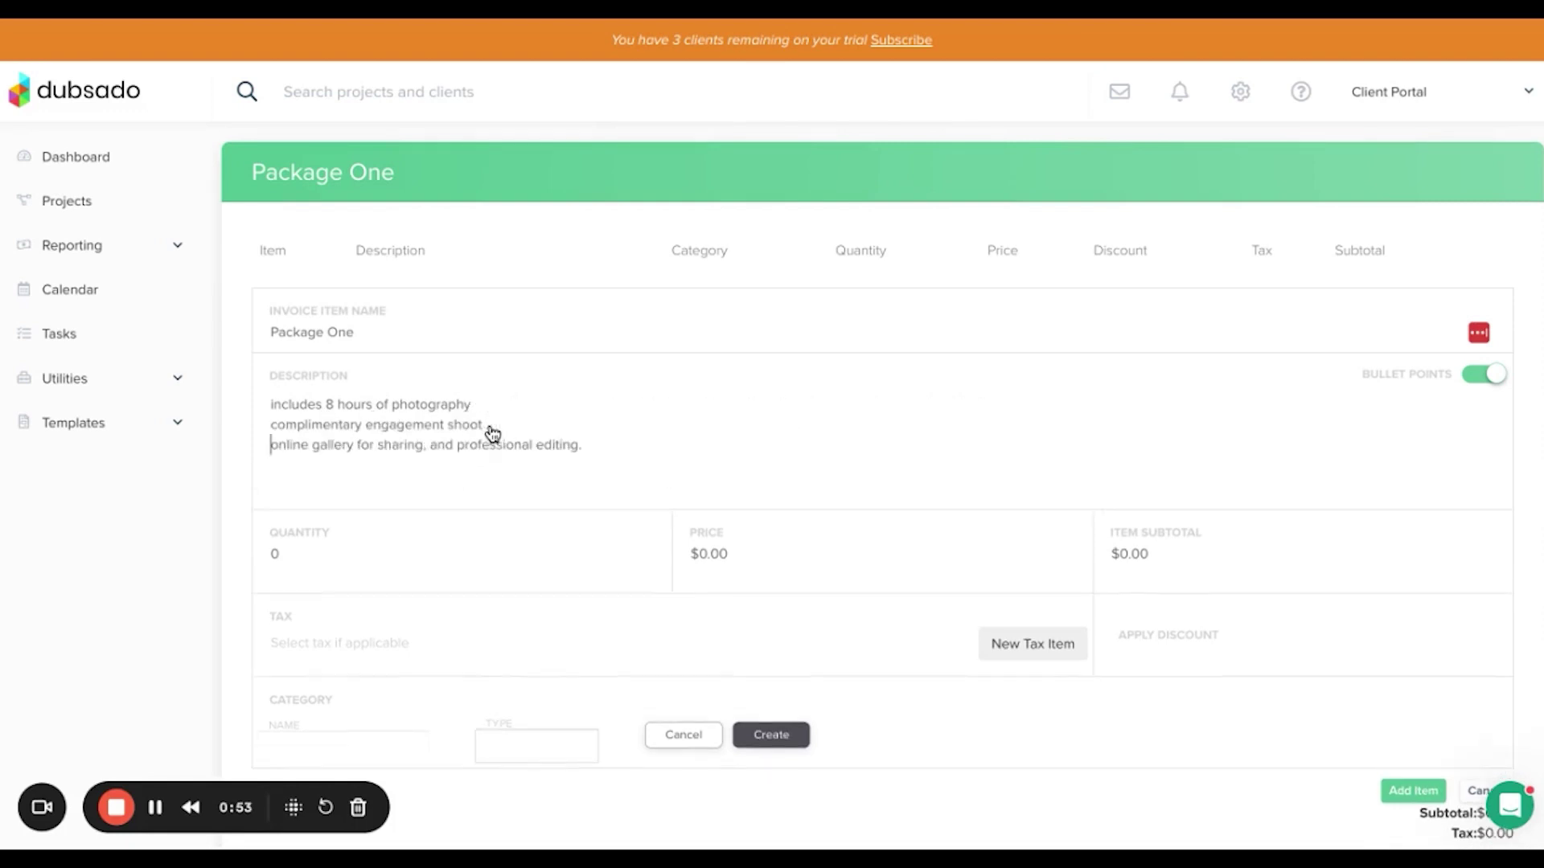
pyautogui.click(432, 450)
pyautogui.press('BackSpace')
pyautogui.press('Delete')
pyautogui.press('Return')
pyautogui.moveTo(302, 474); pyautogui.dragTo(273, 471)
pyautogui.press('BackSpace')
pyautogui.click(409, 478)
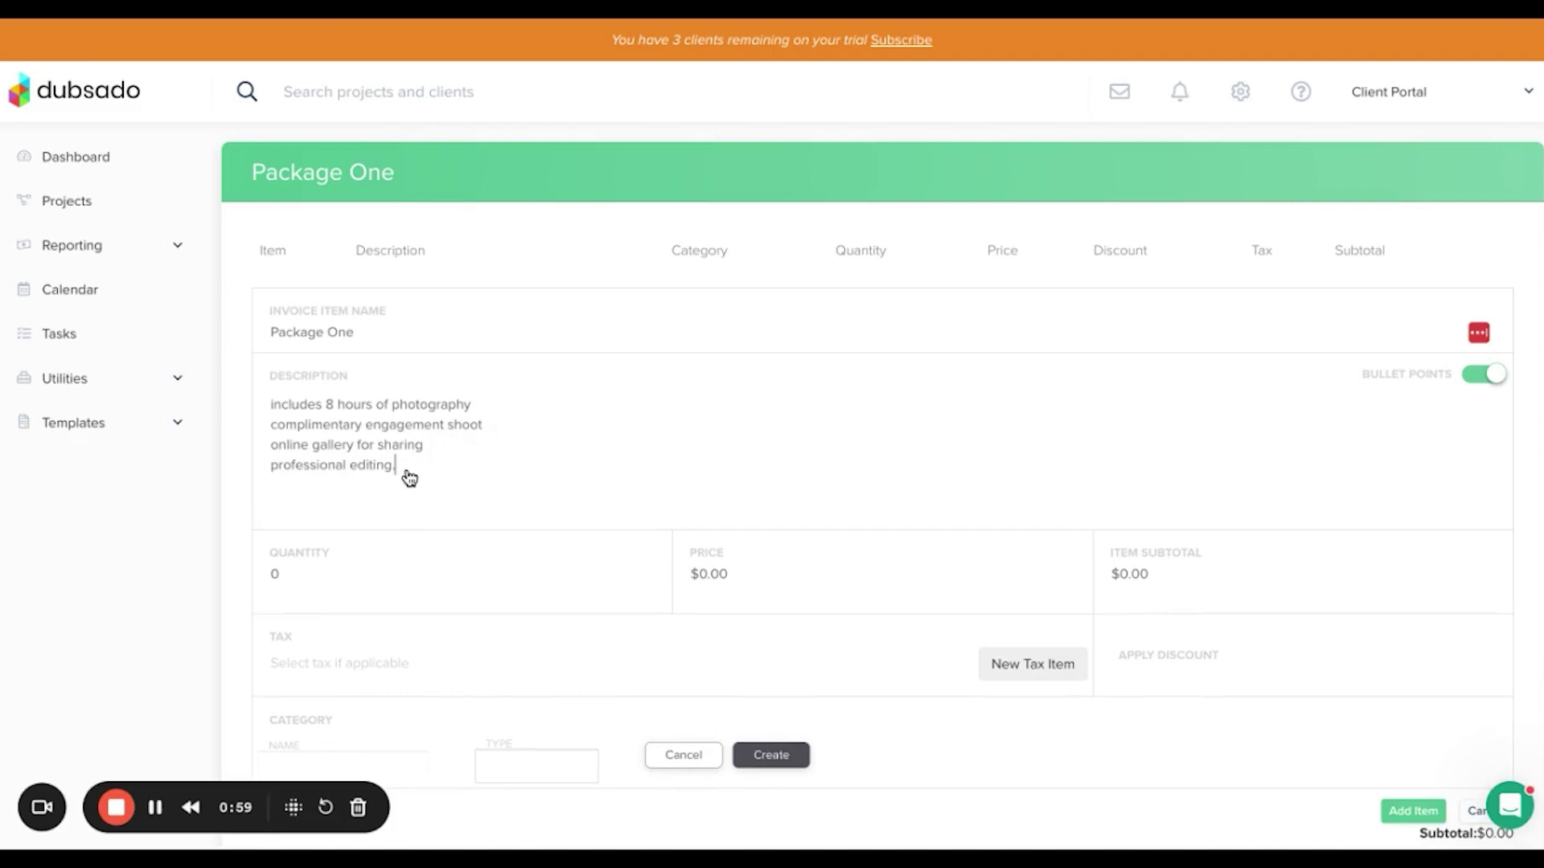
# Set the line item's quantity to 1 and its price to $1,000.00.
pyautogui.scroll(-1, 494, 551)
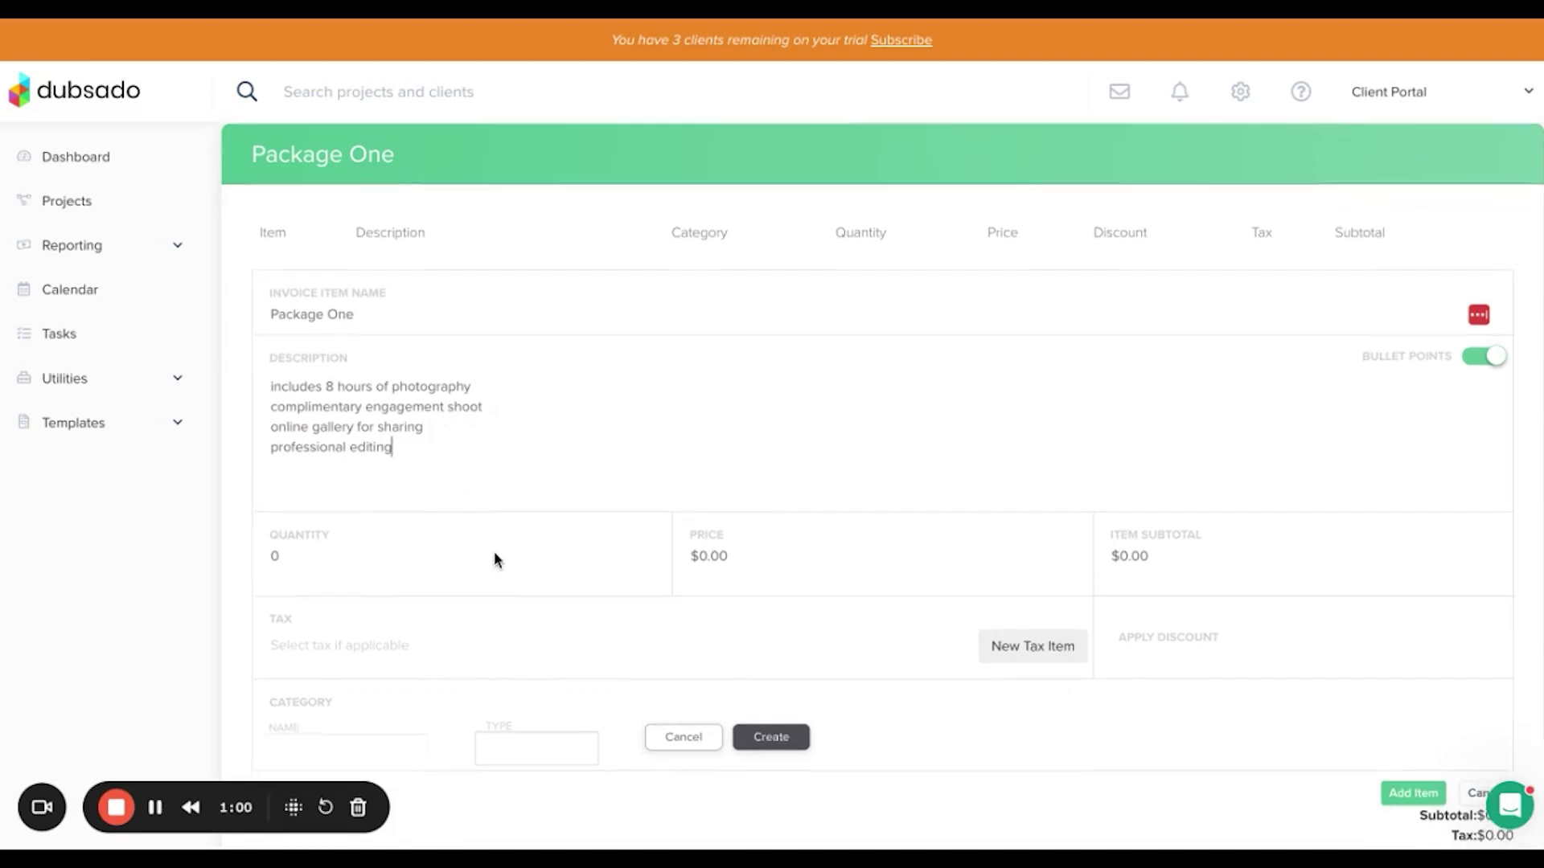
pyautogui.click(645, 523)
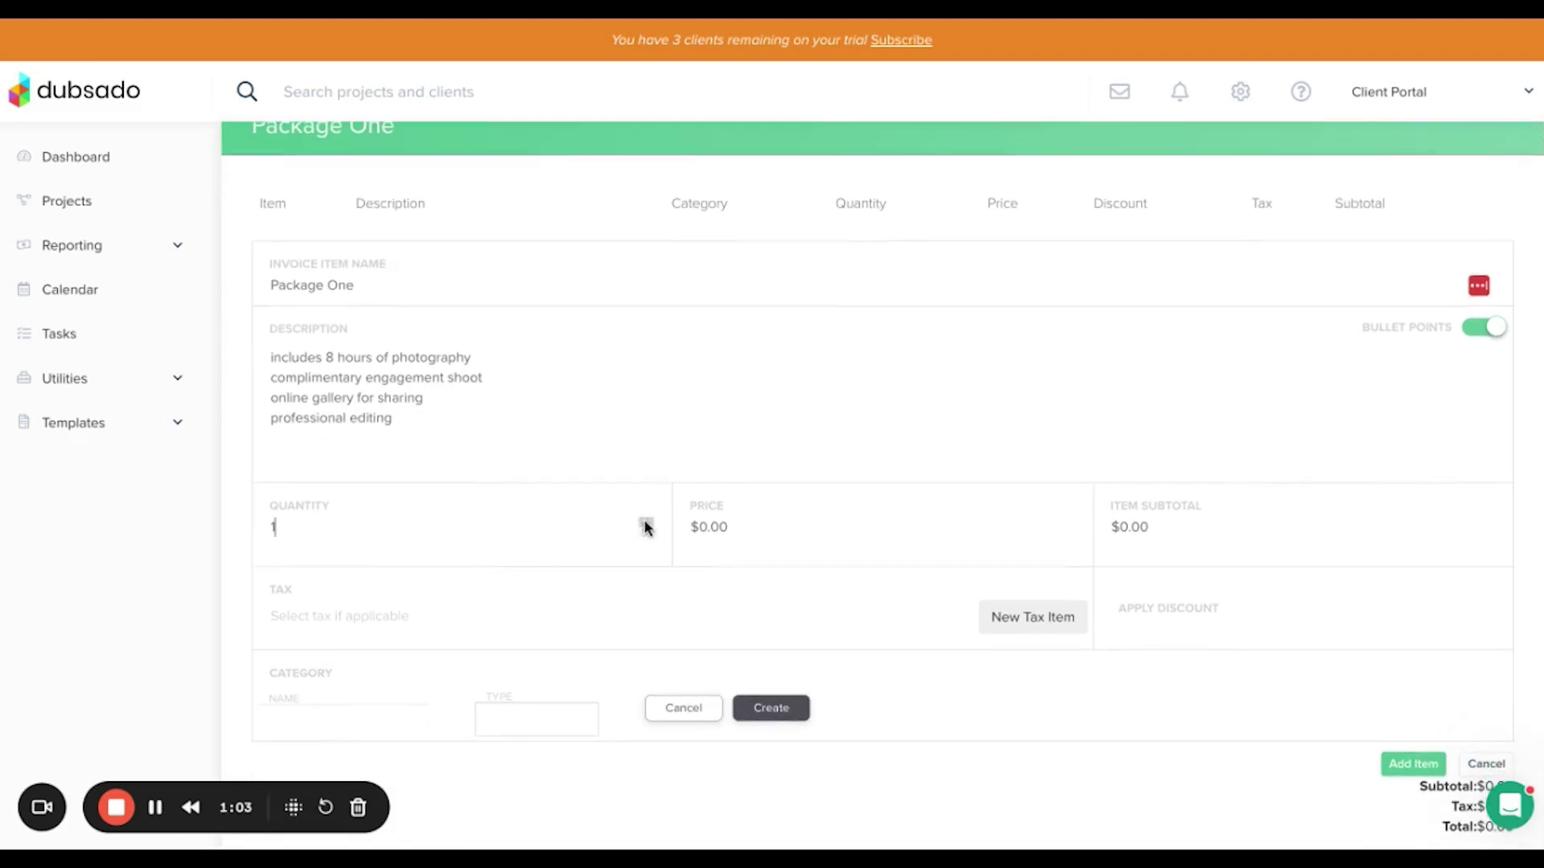
pyautogui.click(713, 533)
pyautogui.write('1000')
pyautogui.click(824, 442)
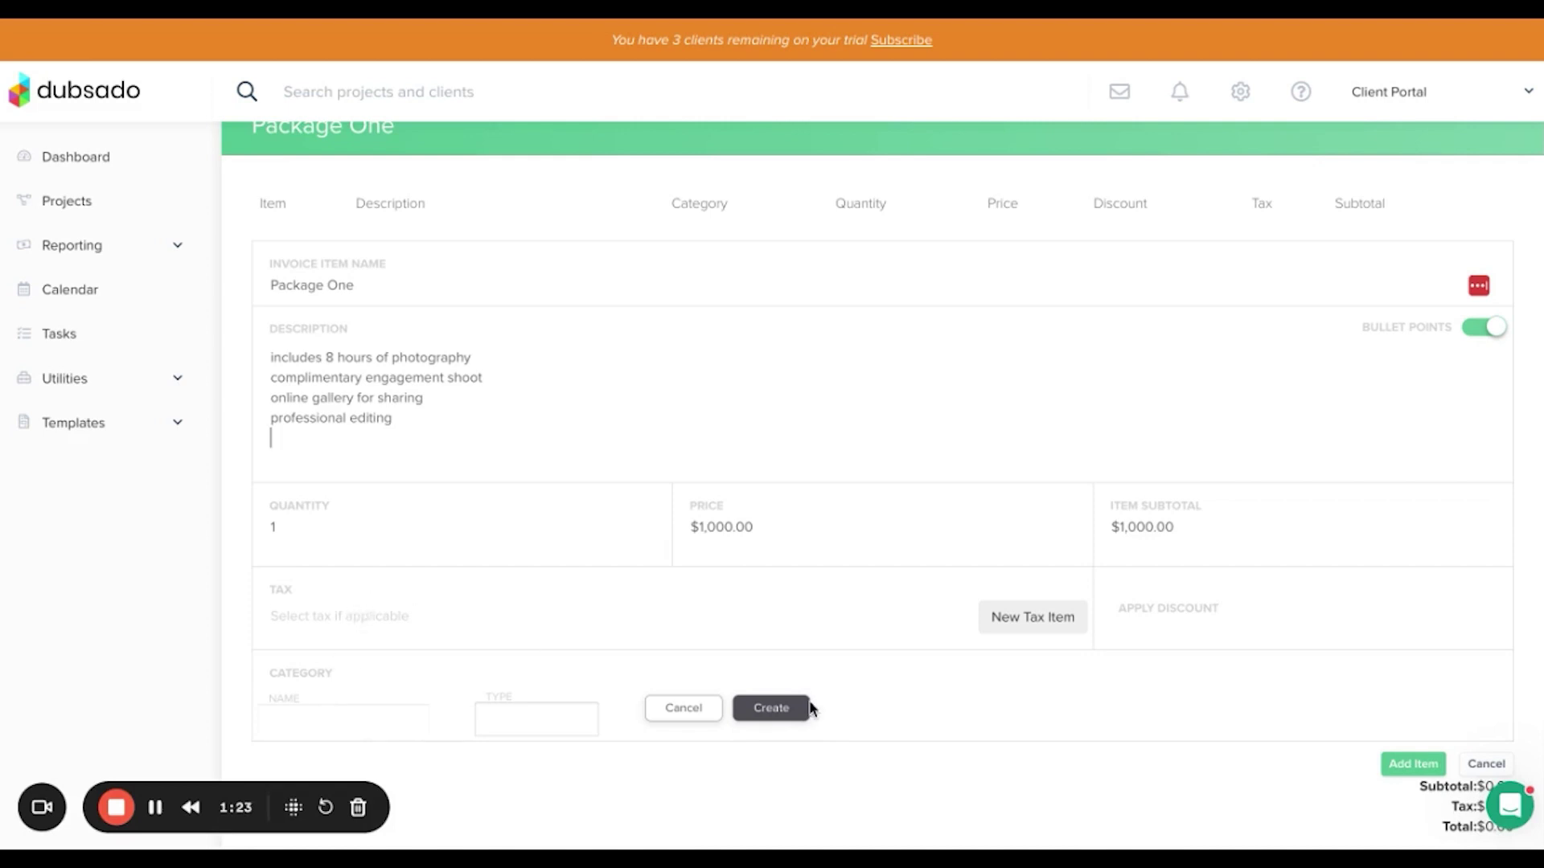
# Add the completed line item to the package and return to the package list.
pyautogui.scroll(1, 1086, 756)
pyautogui.scroll(-1, 1166, 776)
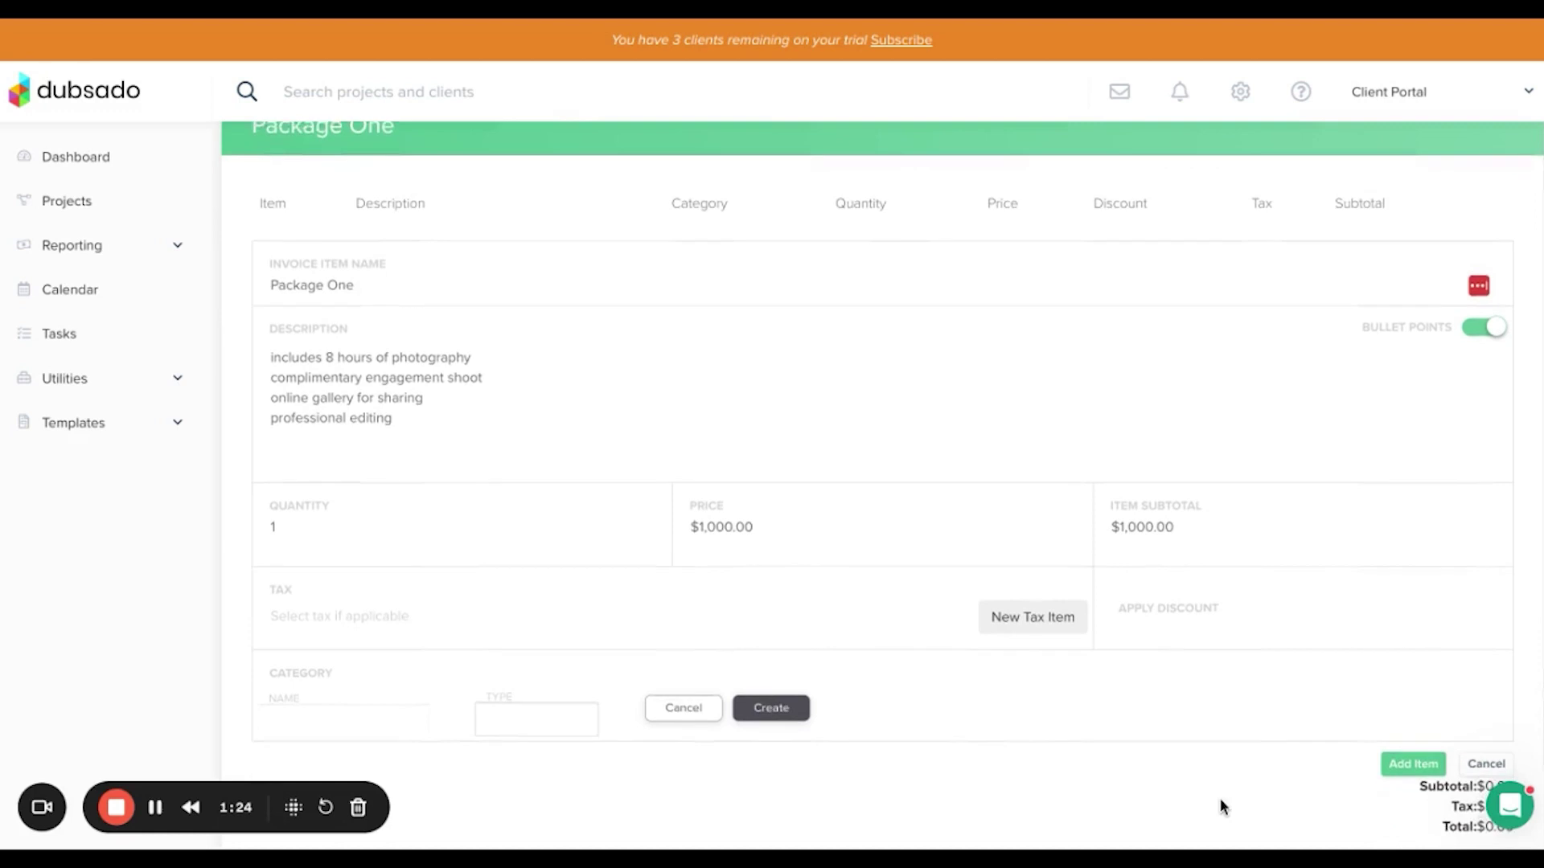
pyautogui.click(1400, 758)
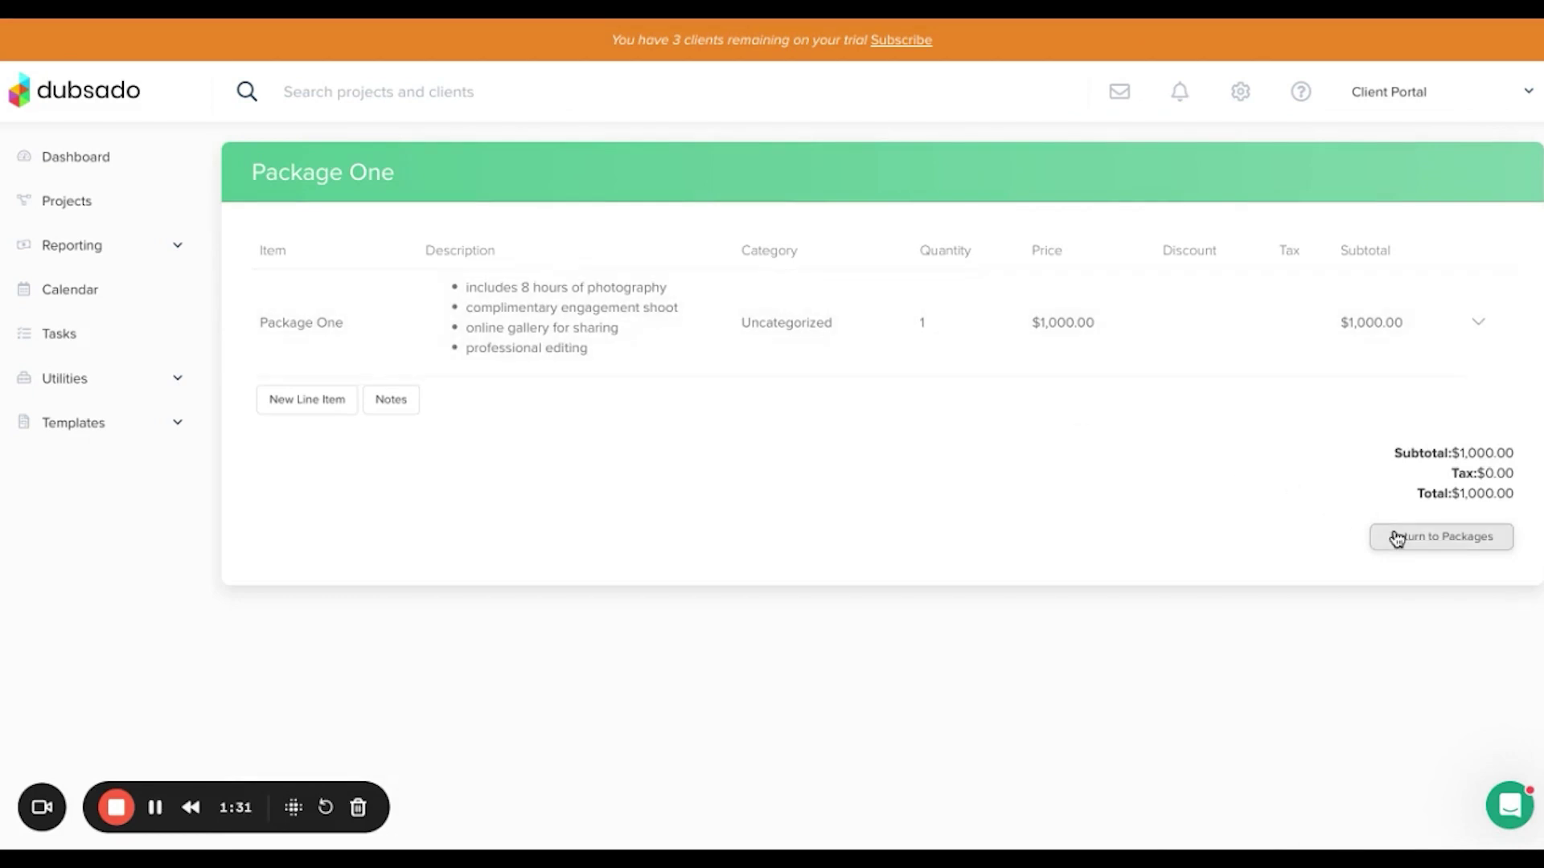
pyautogui.click(1397, 539)
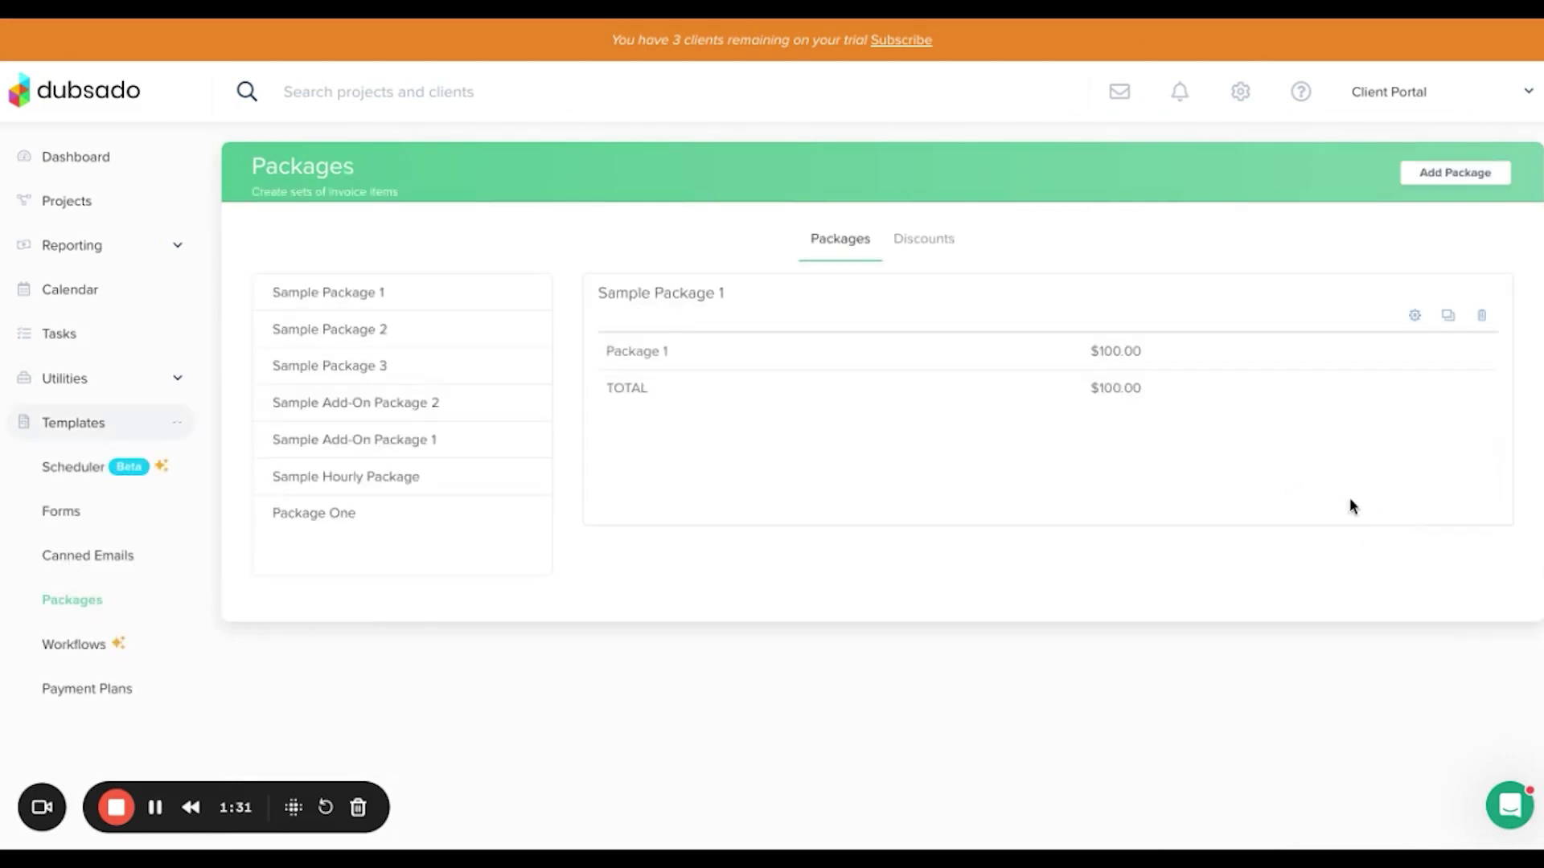
# Duplicate the Package One package and select the copy in the package list.
pyautogui.click(351, 519)
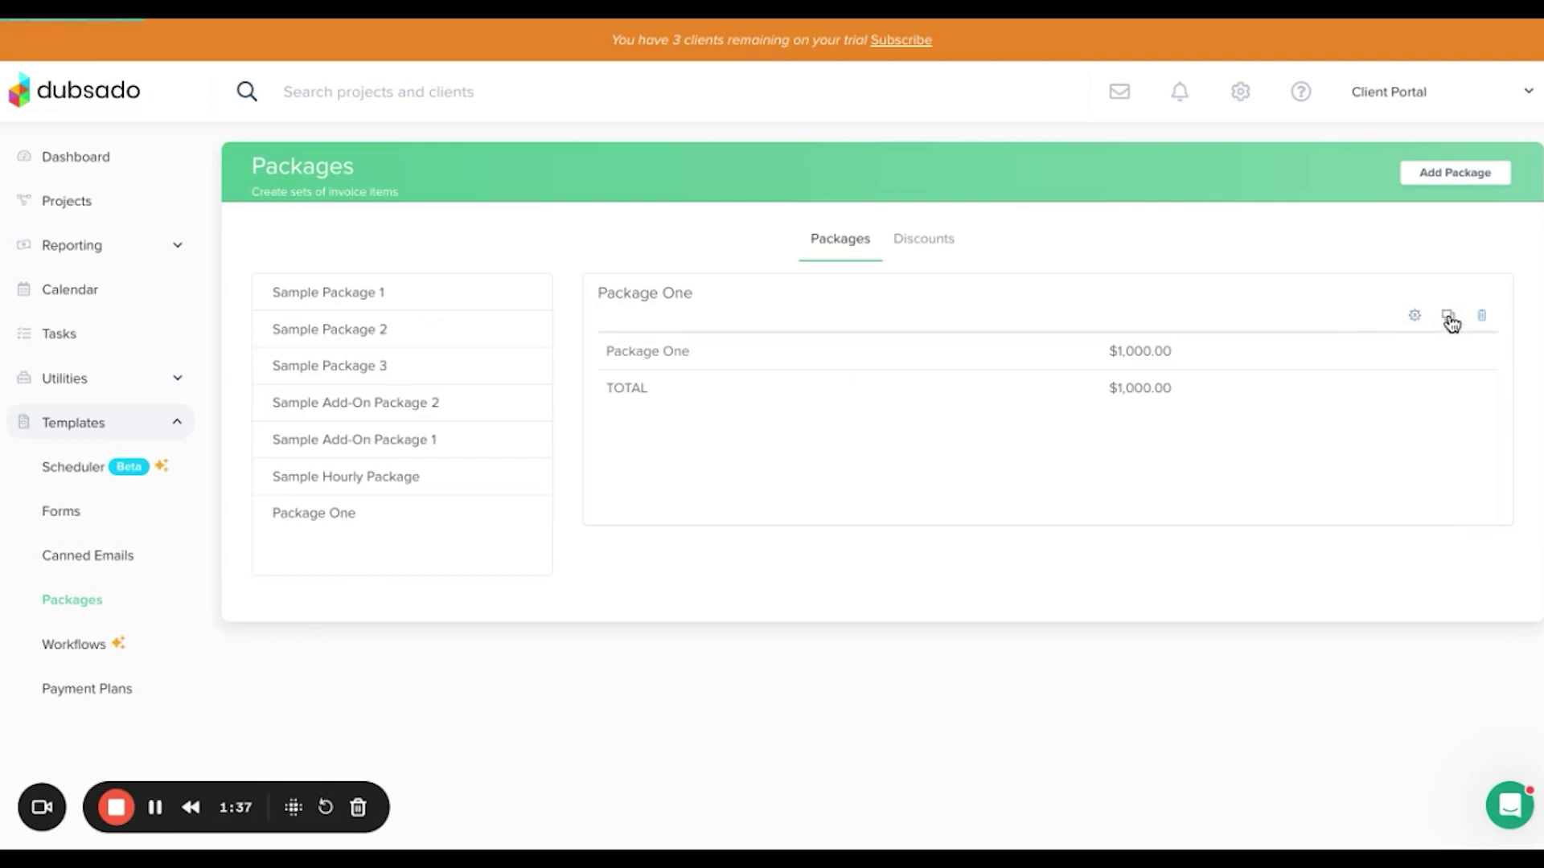
pyautogui.click(1449, 320)
pyautogui.click(319, 556)
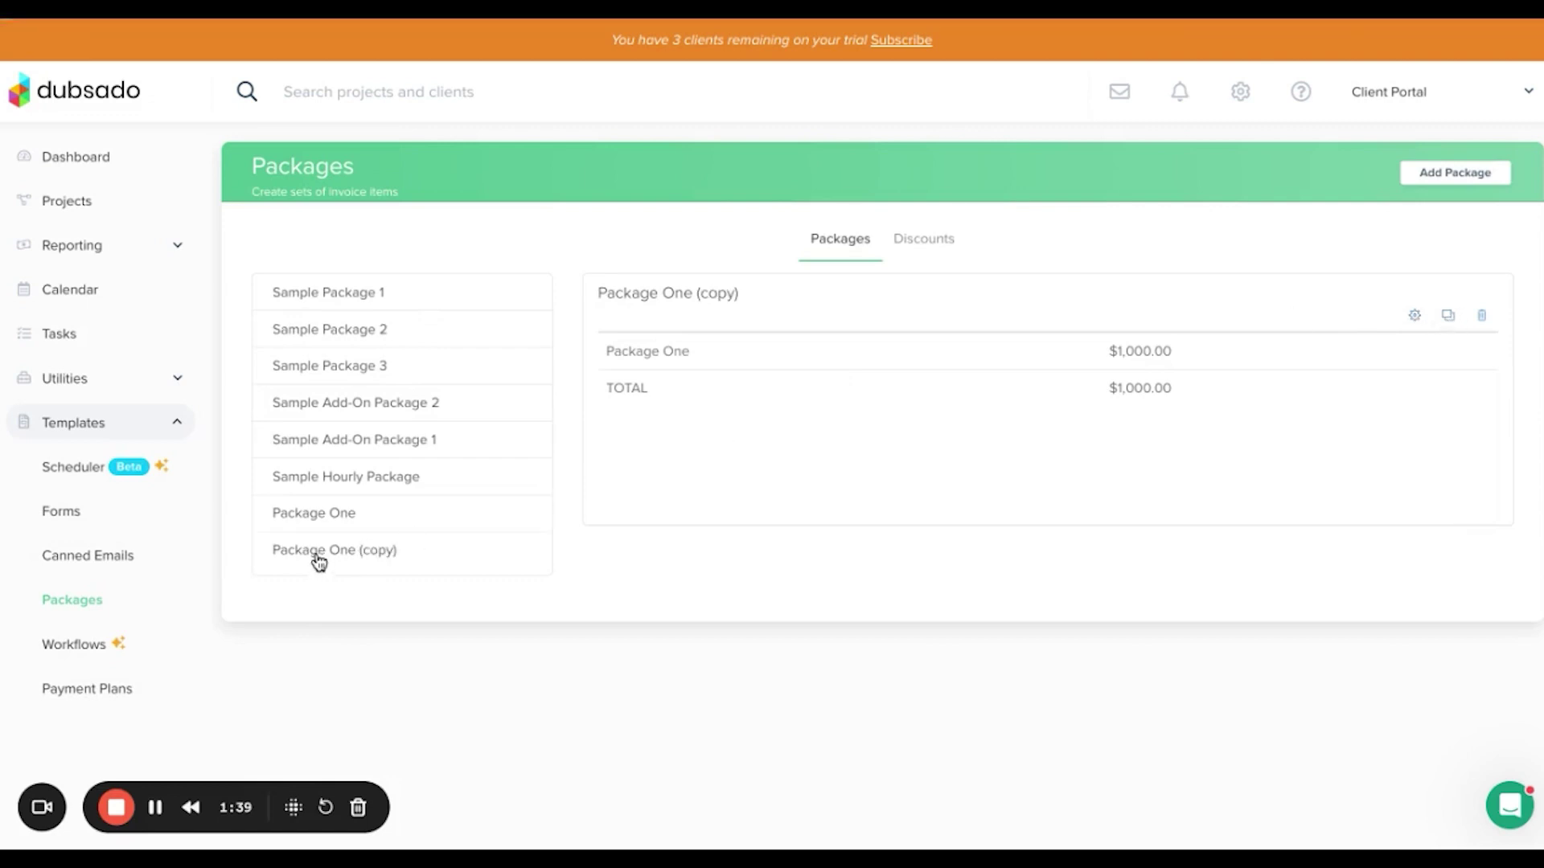
# Open the copied package for editing and rename it "Package One | 50/50".
pyautogui.click(1413, 318)
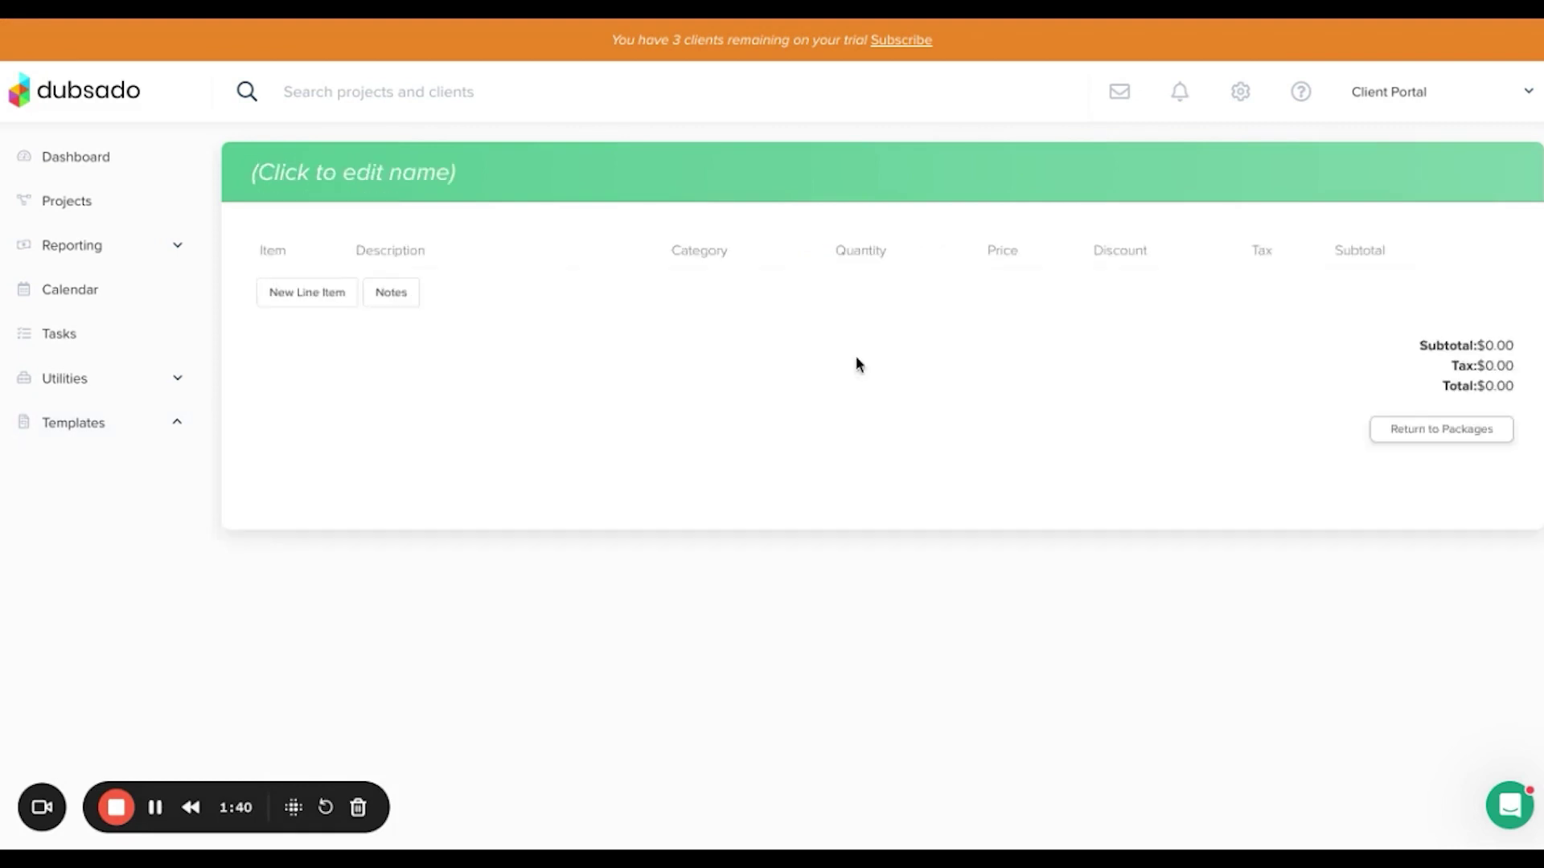
pyautogui.click(387, 164)
pyautogui.moveTo(402, 181); pyautogui.dragTo(341, 181)
pyautogui.write('| 50/5')
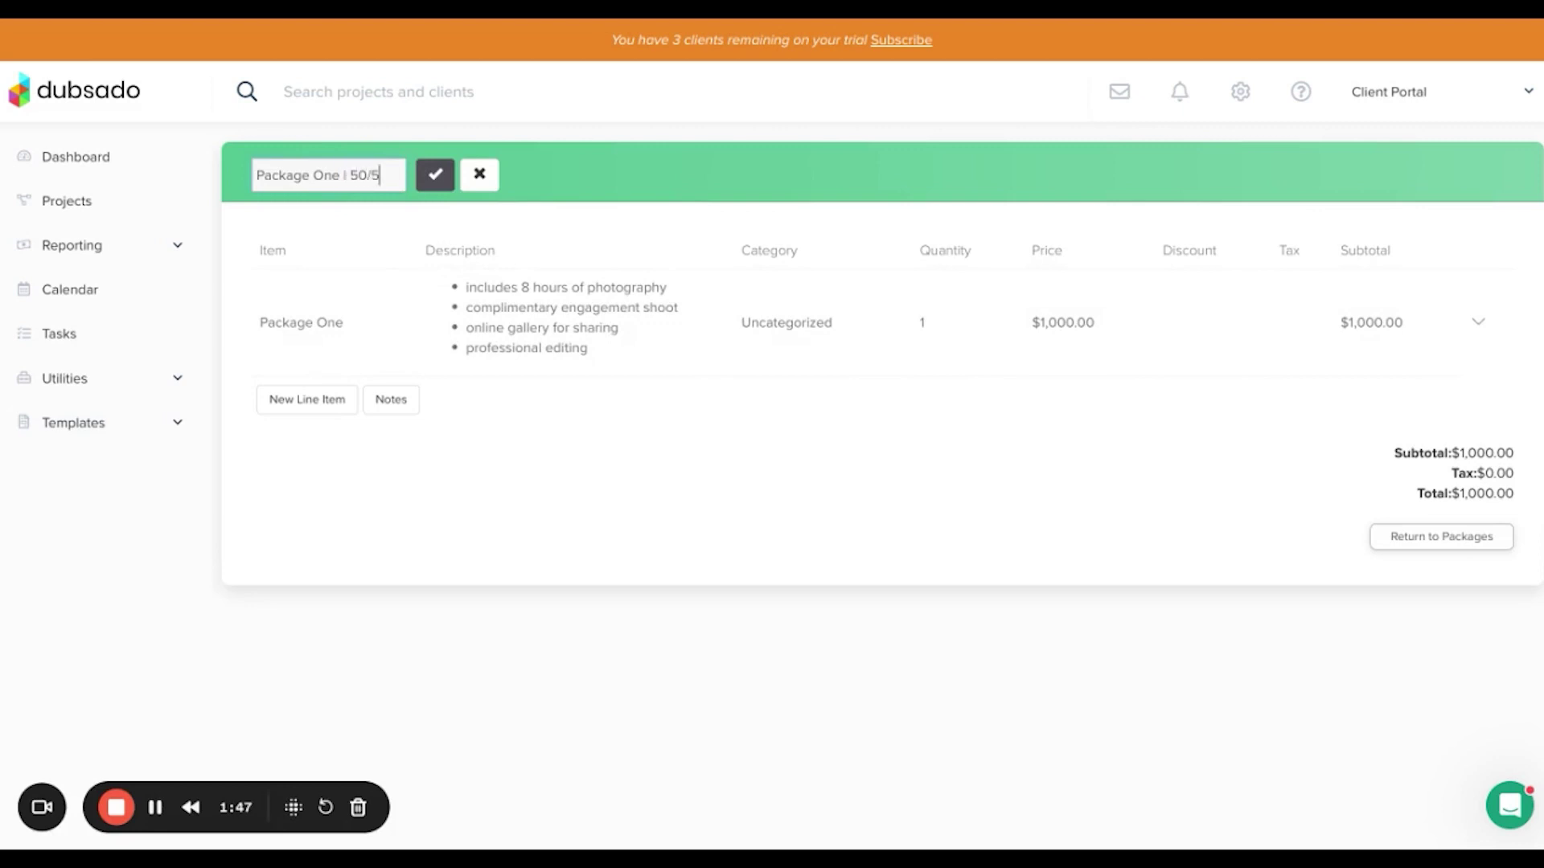
pyautogui.write('0')
pyautogui.click(434, 175)
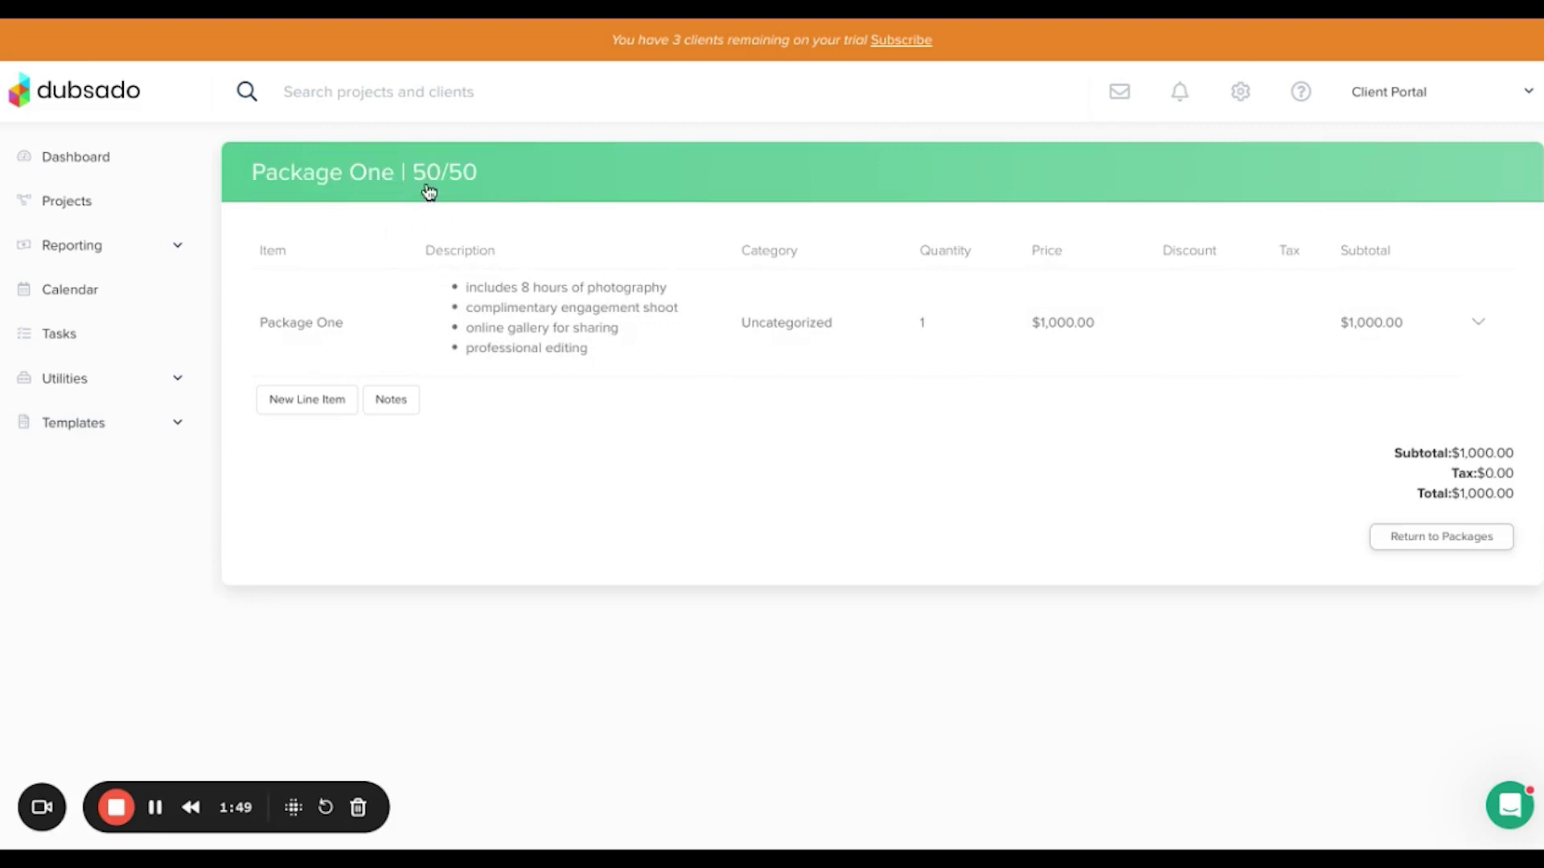
# Edit the Package One line item and set its price to $500.00.
pyautogui.click(1478, 325)
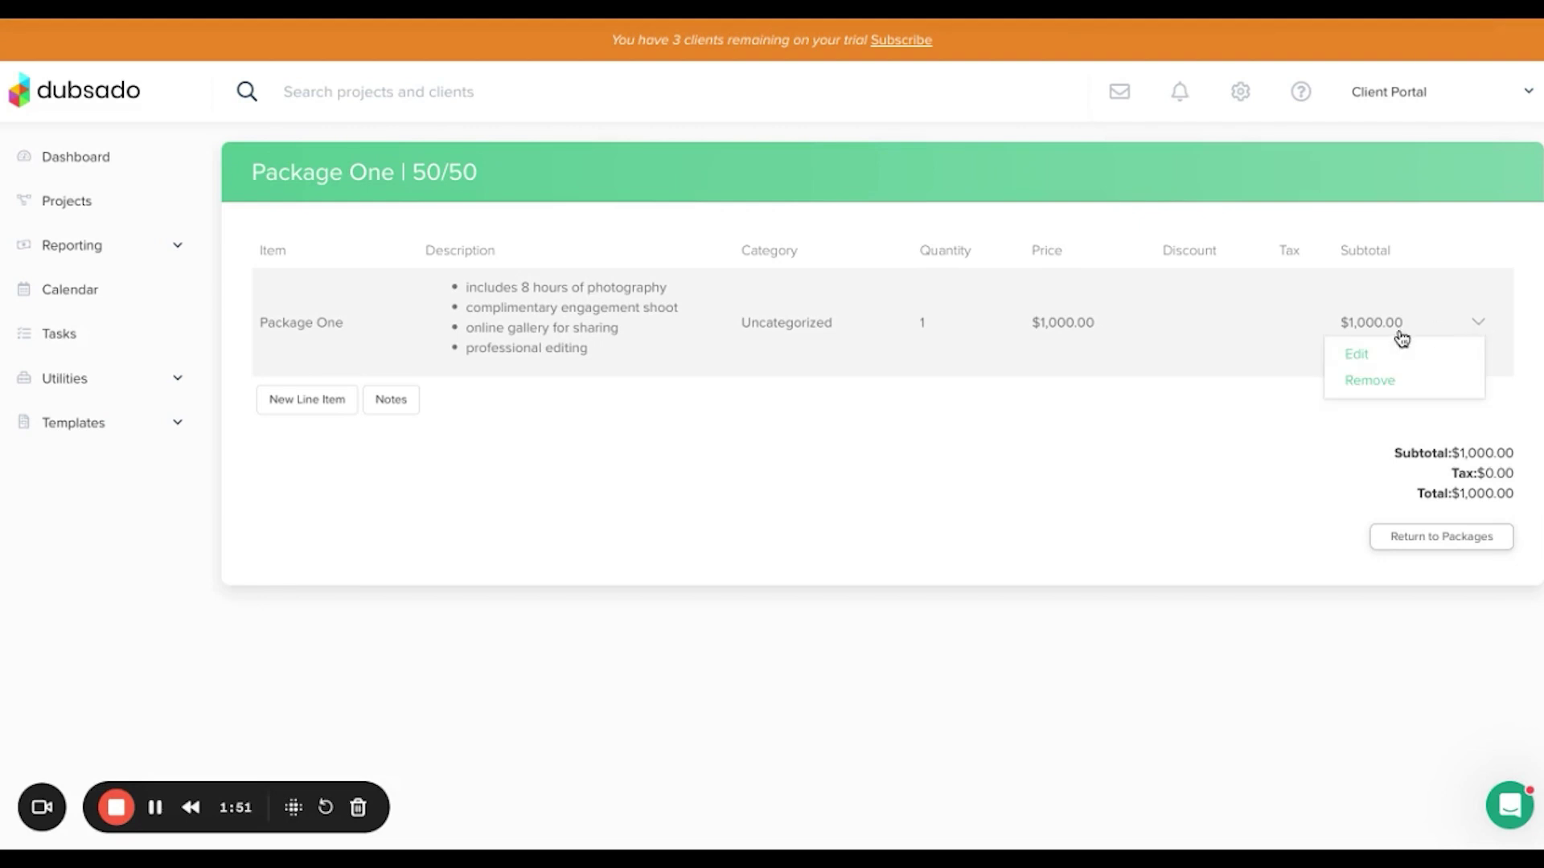
pyautogui.click(1353, 355)
pyautogui.scroll(-2, 882, 613)
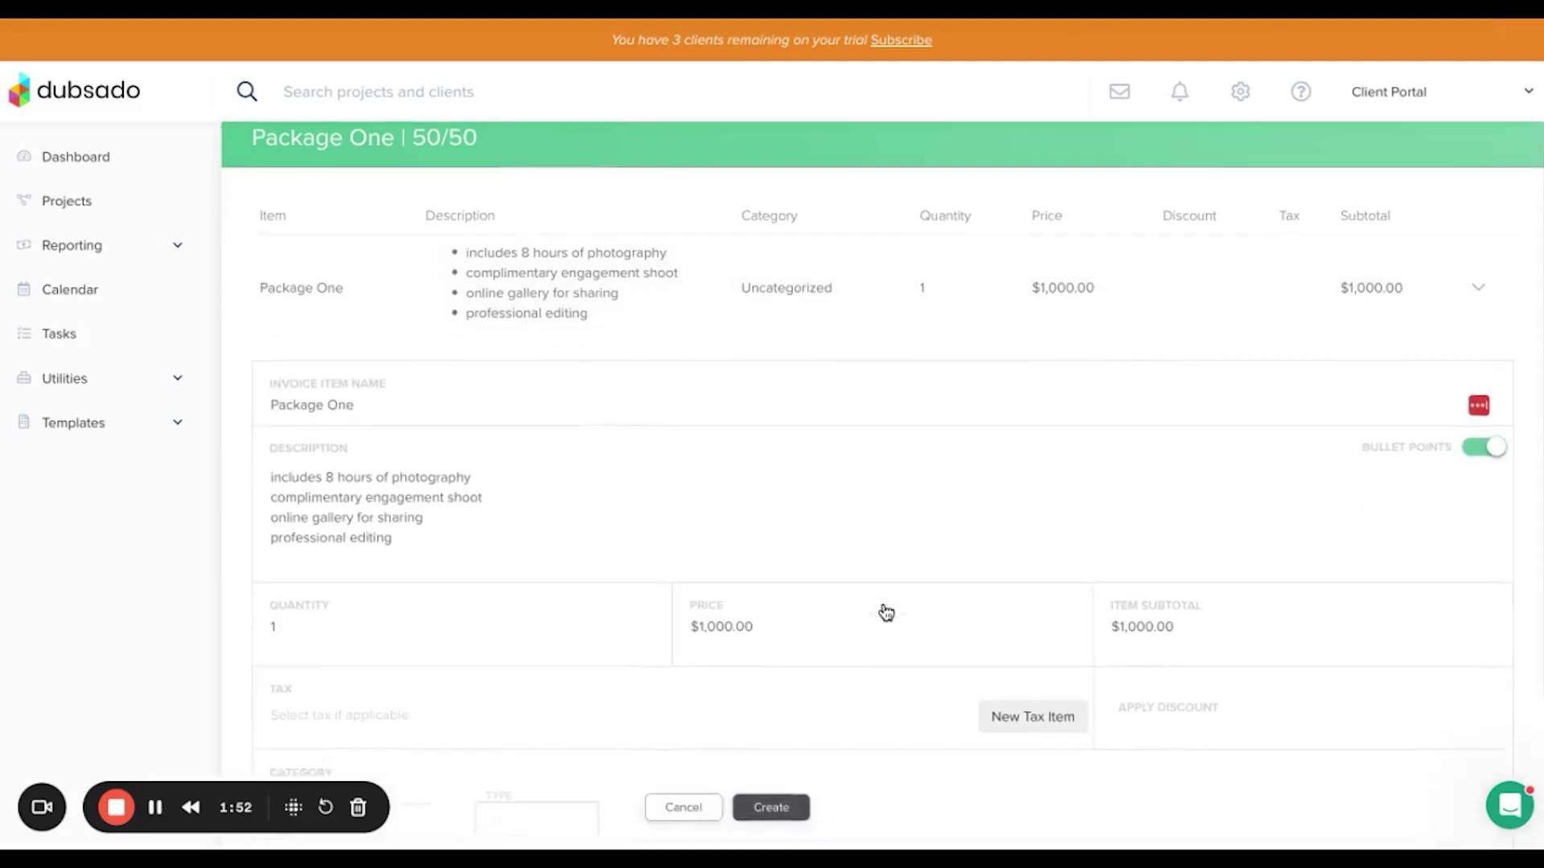
pyautogui.moveTo(769, 553); pyautogui.dragTo(699, 551)
pyautogui.write('500')
pyautogui.click(804, 446)
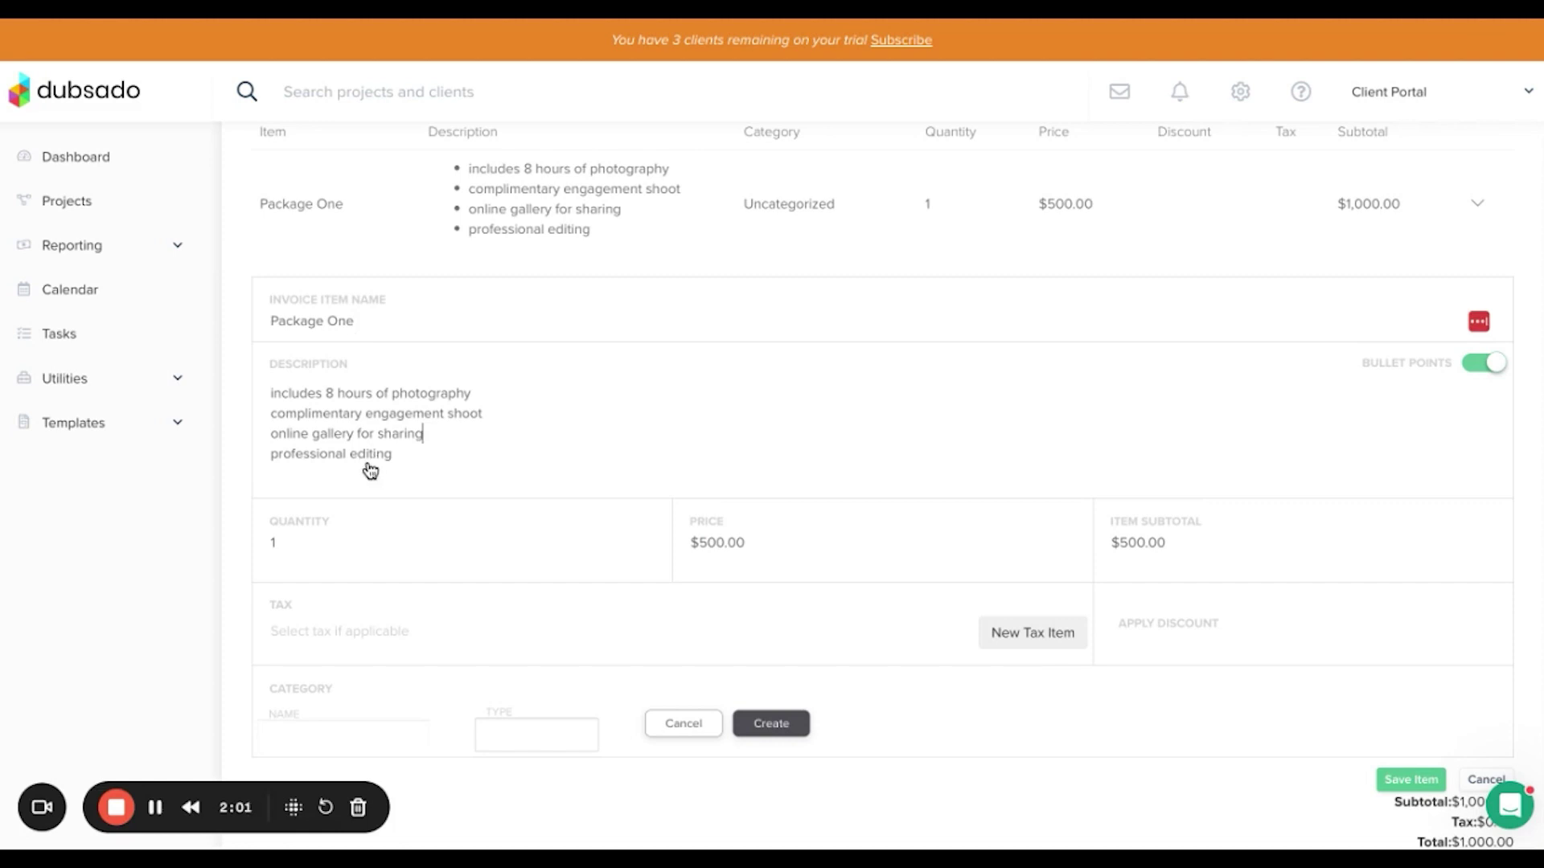
# Add the line "Payment Plan: 50% paid after contract signed and 50%" to the end of the Package One item description.
pyautogui.click(407, 467)
pyautogui.press('Return')
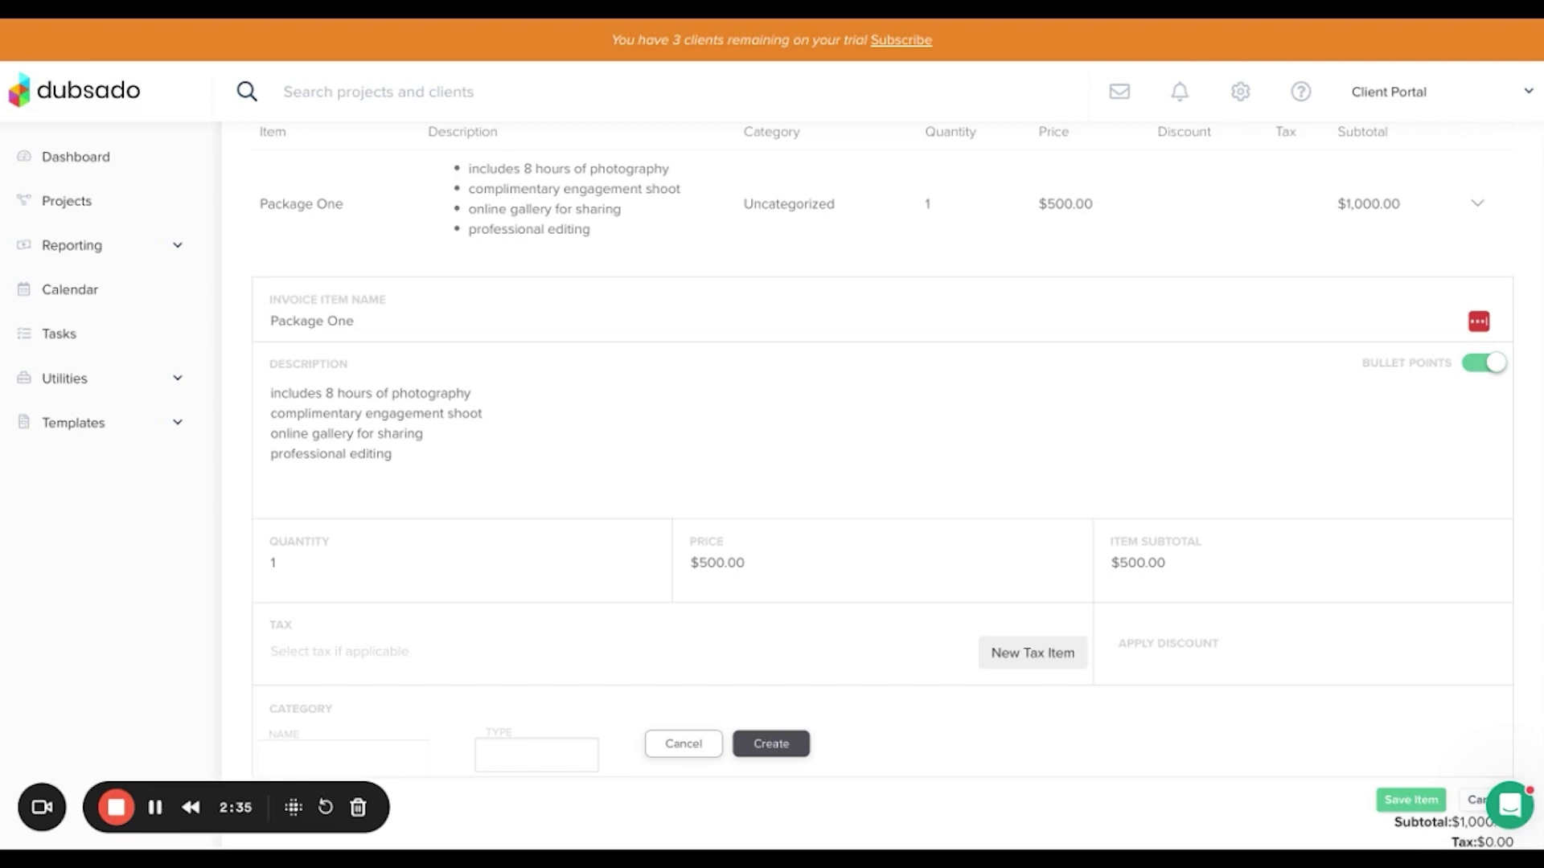
pyautogui.write('Payment Pan')
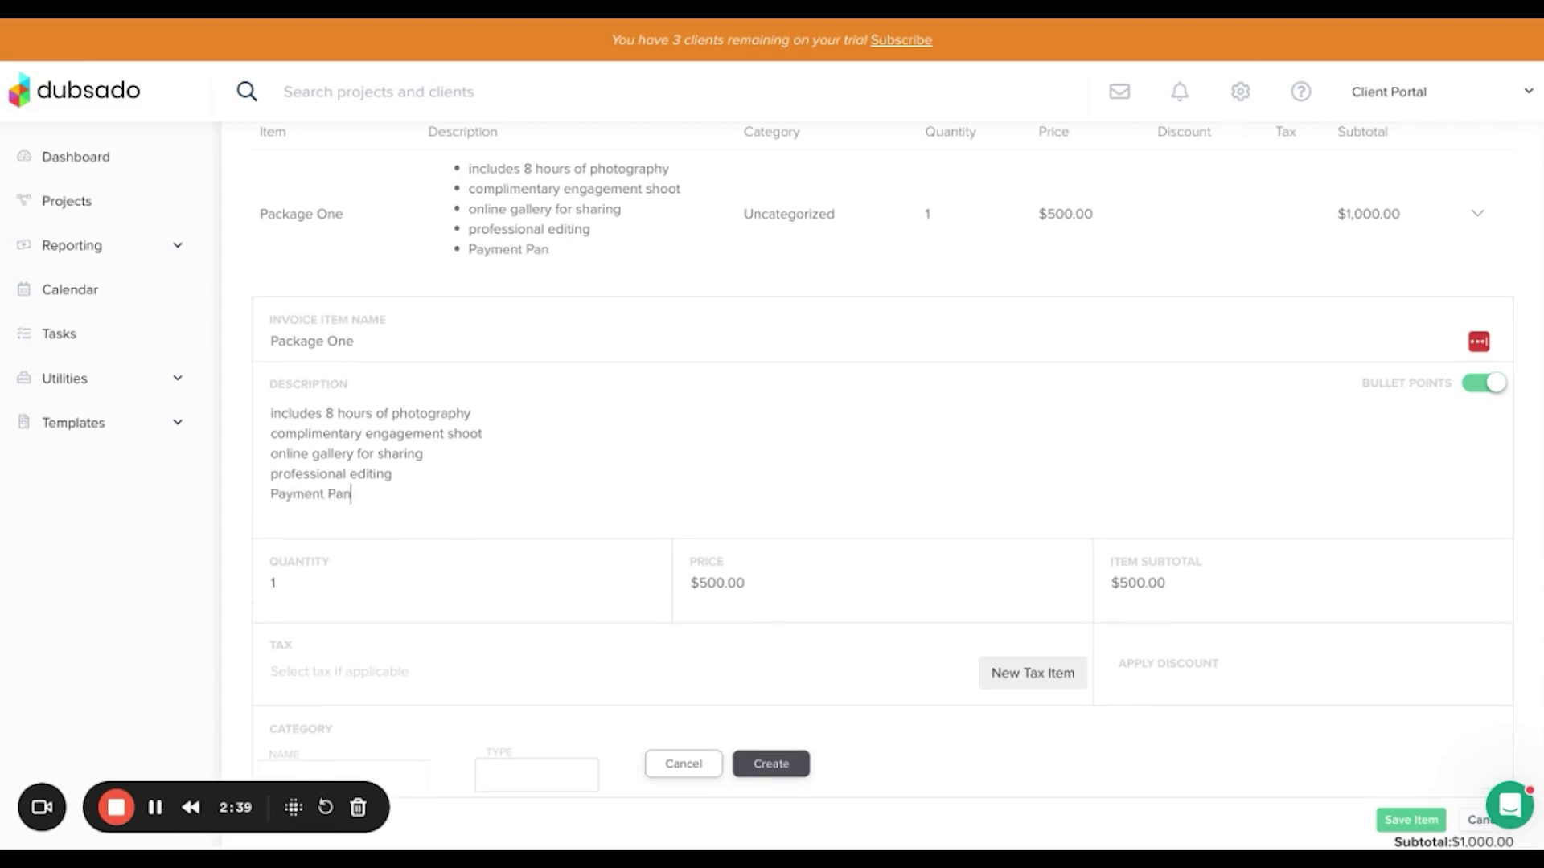
pyautogui.press('BackSpace')
pyautogui.press('BackSpace')
pyautogui.write('lan: 50% paid after cont')
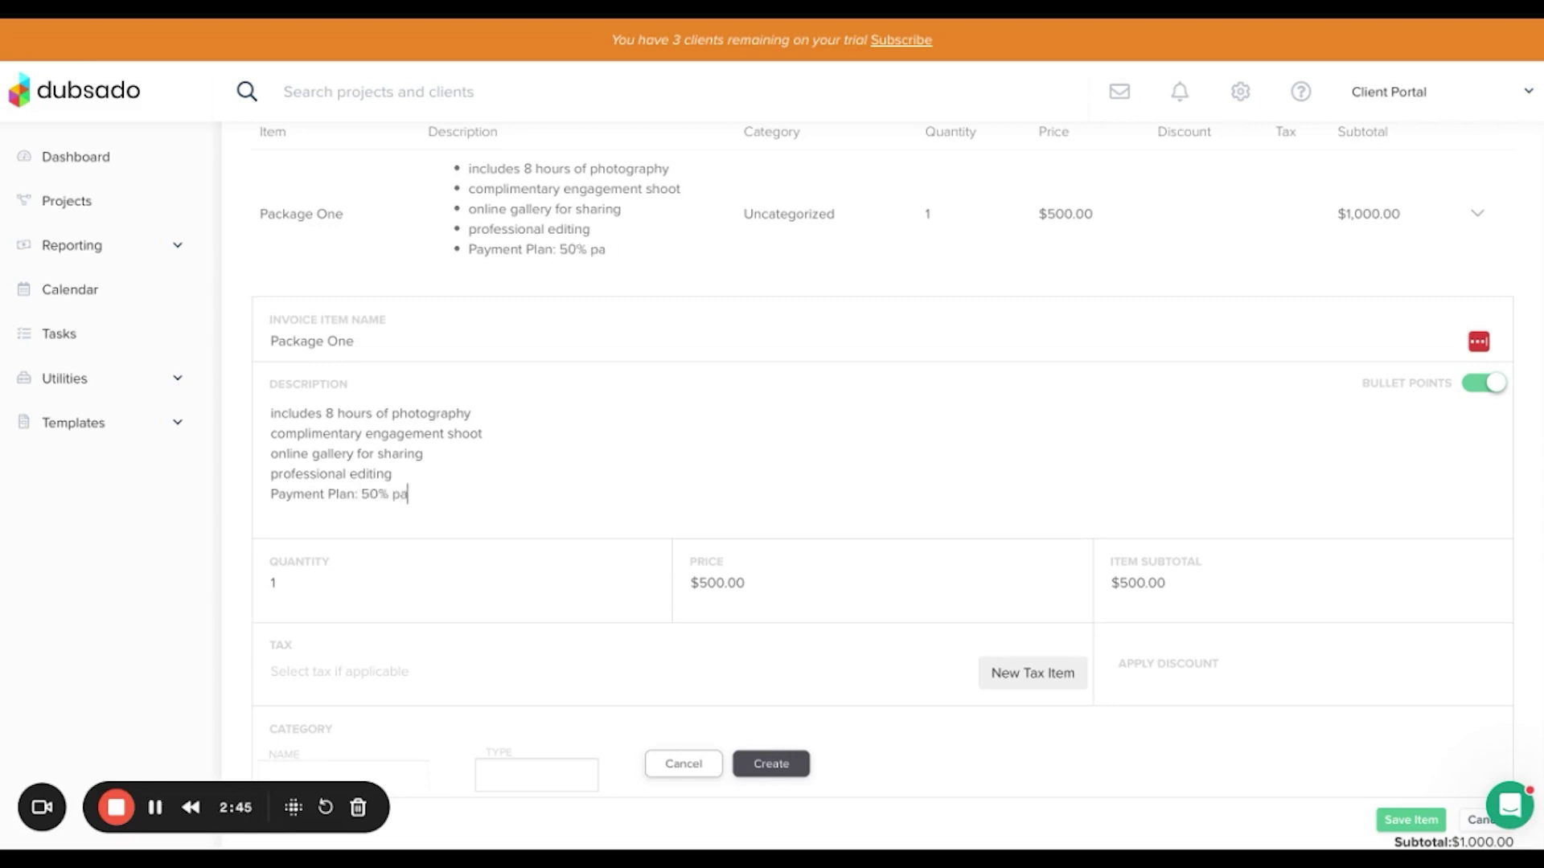
pyautogui.write('ract')
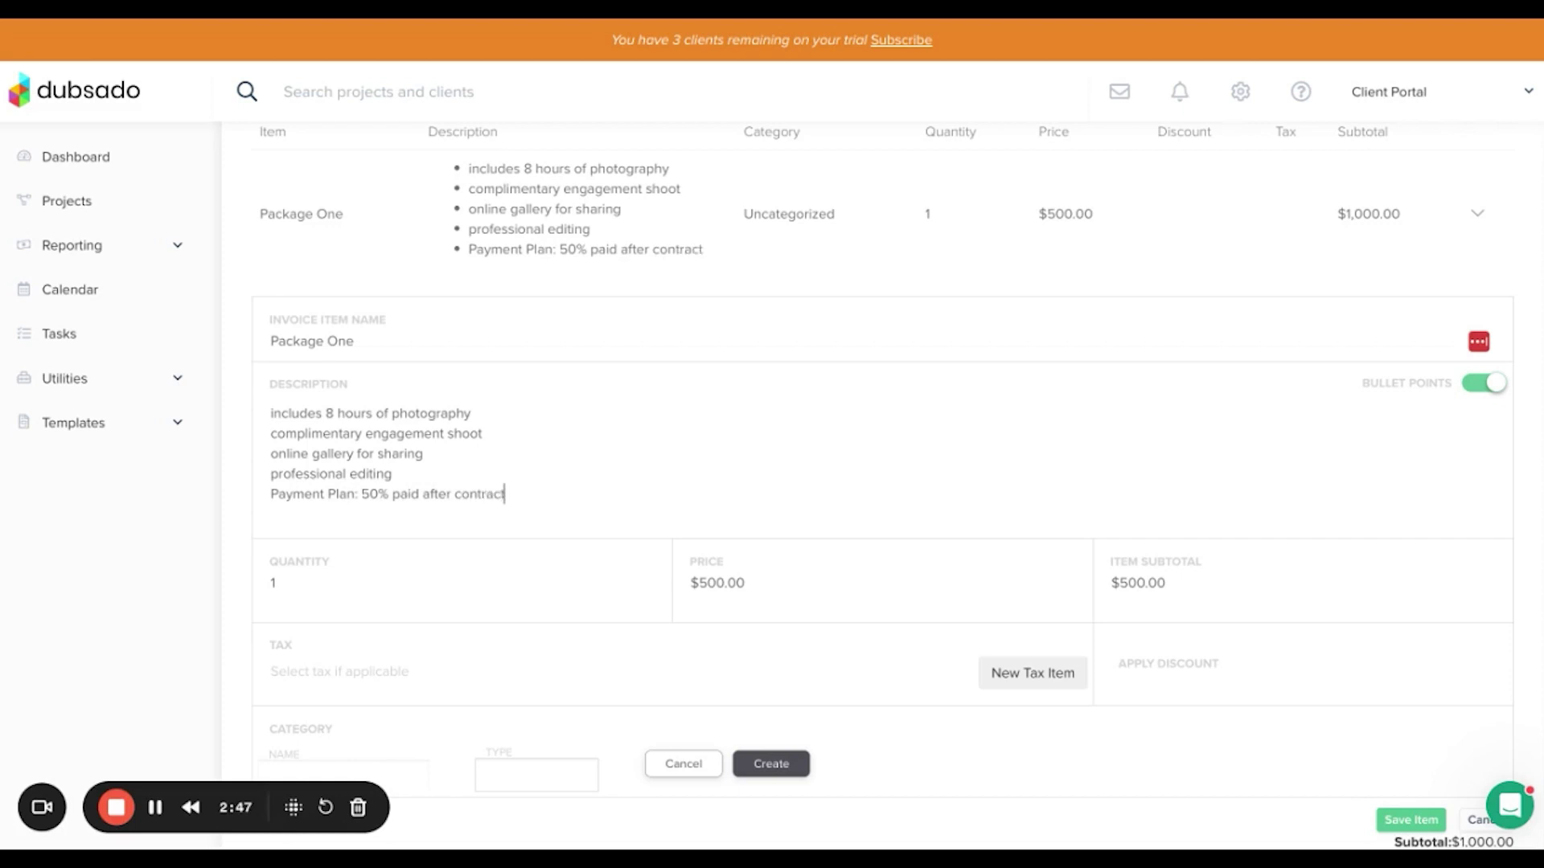
pyautogui.write(' signed and 50%')
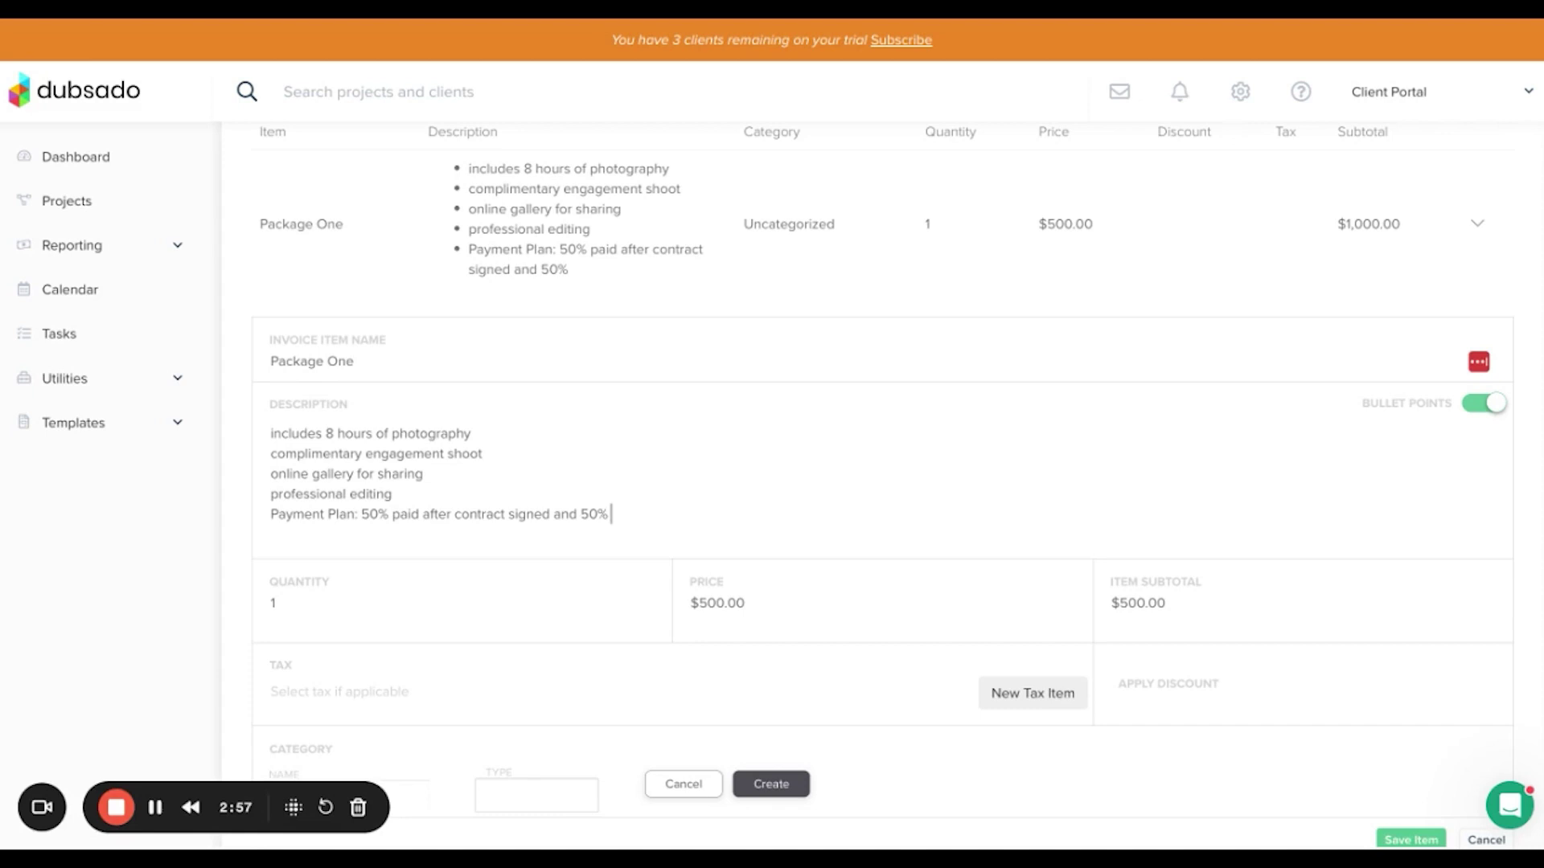
# Insert "$500.00" after the first "50%" in the payment plan line and remove the extra space before it.
pyautogui.click(387, 521)
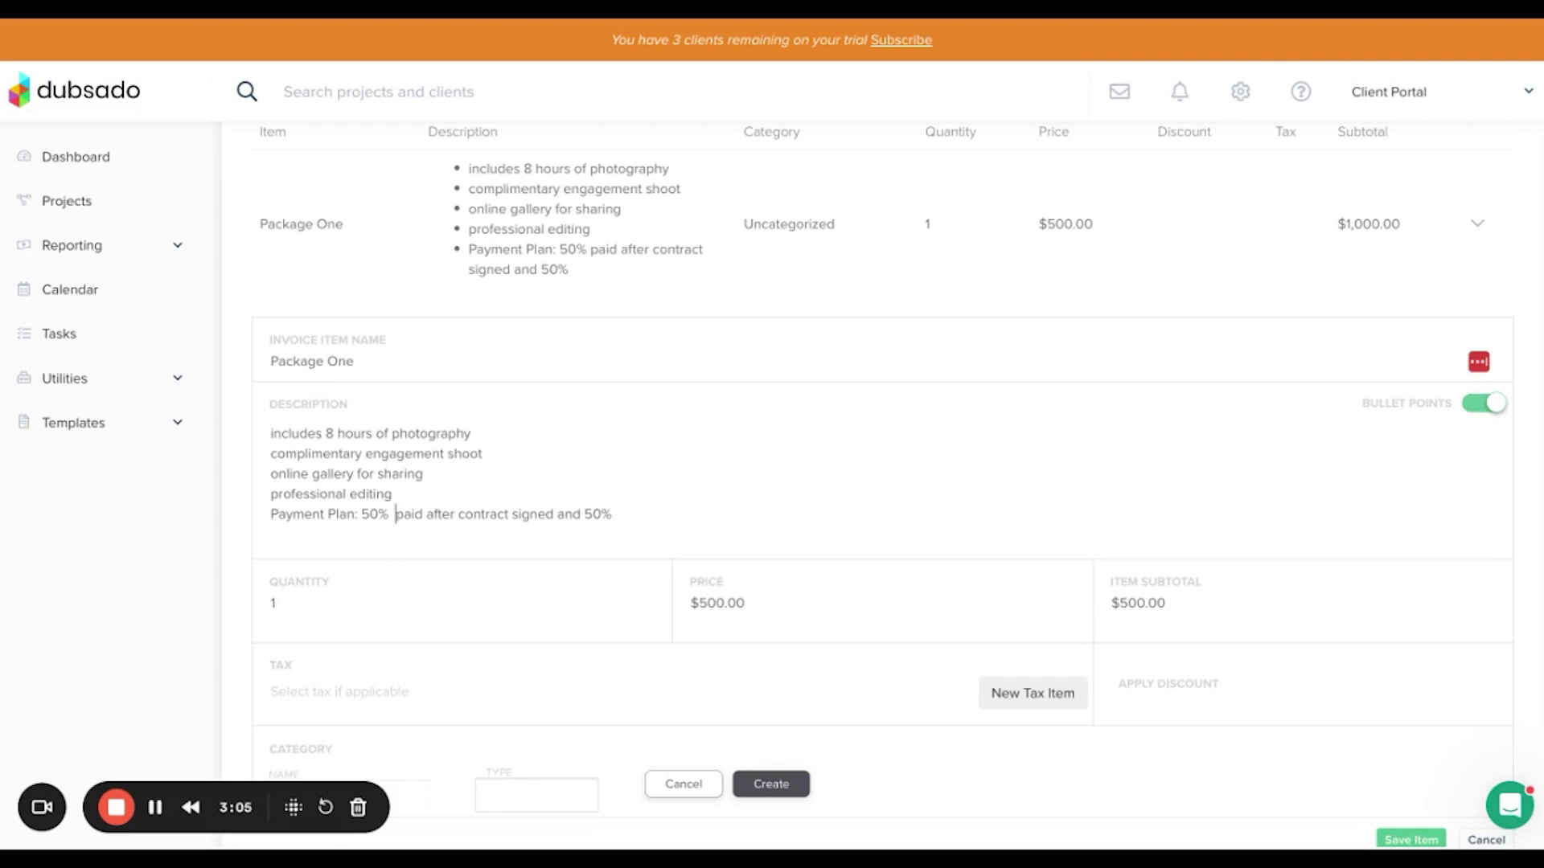
pyautogui.write('$500')
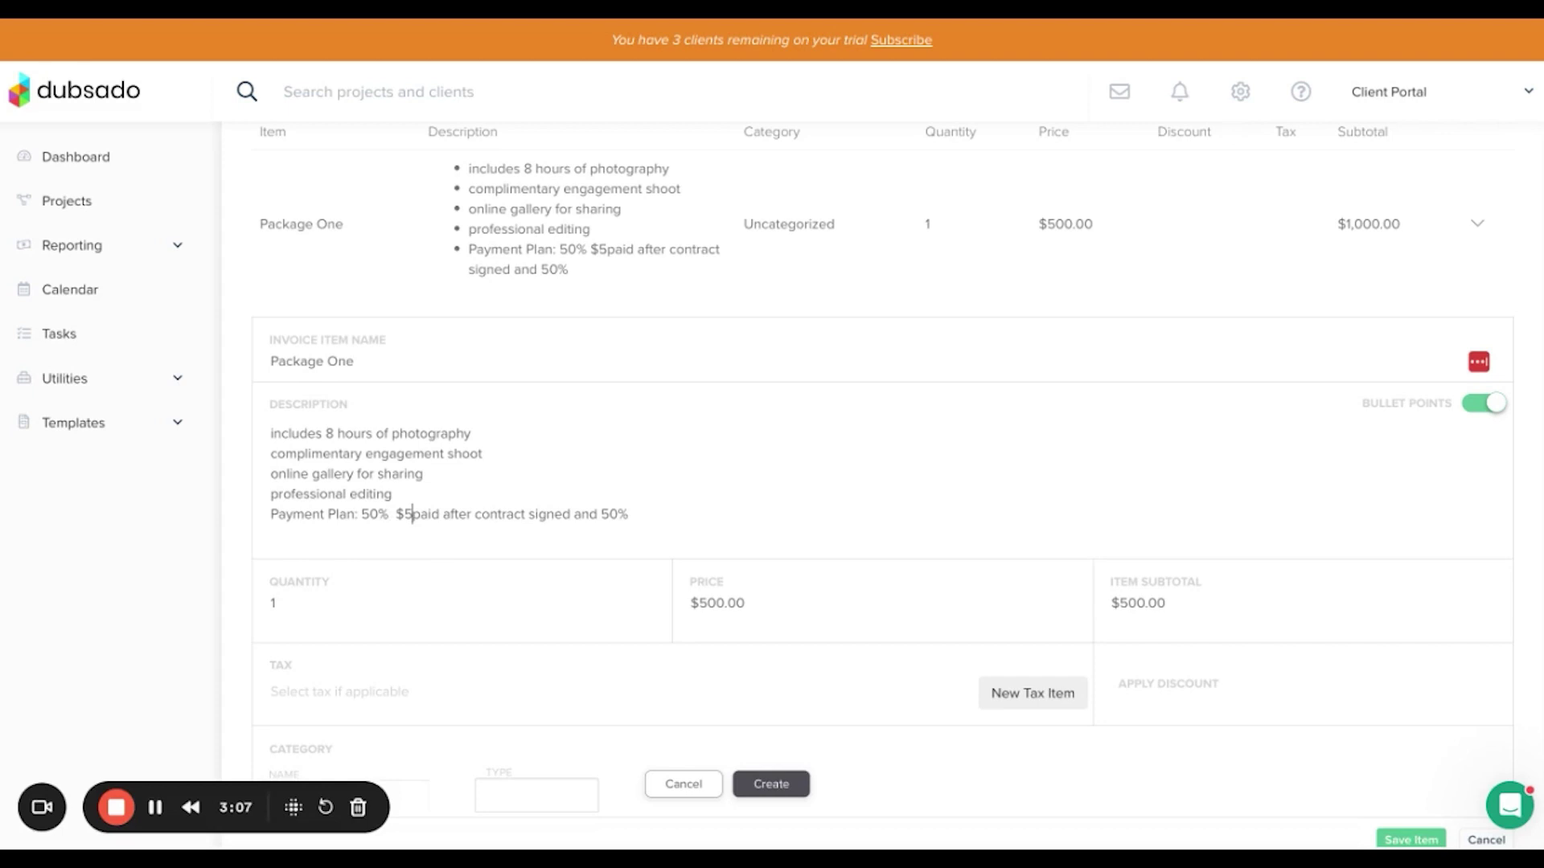
pyautogui.write('.00')
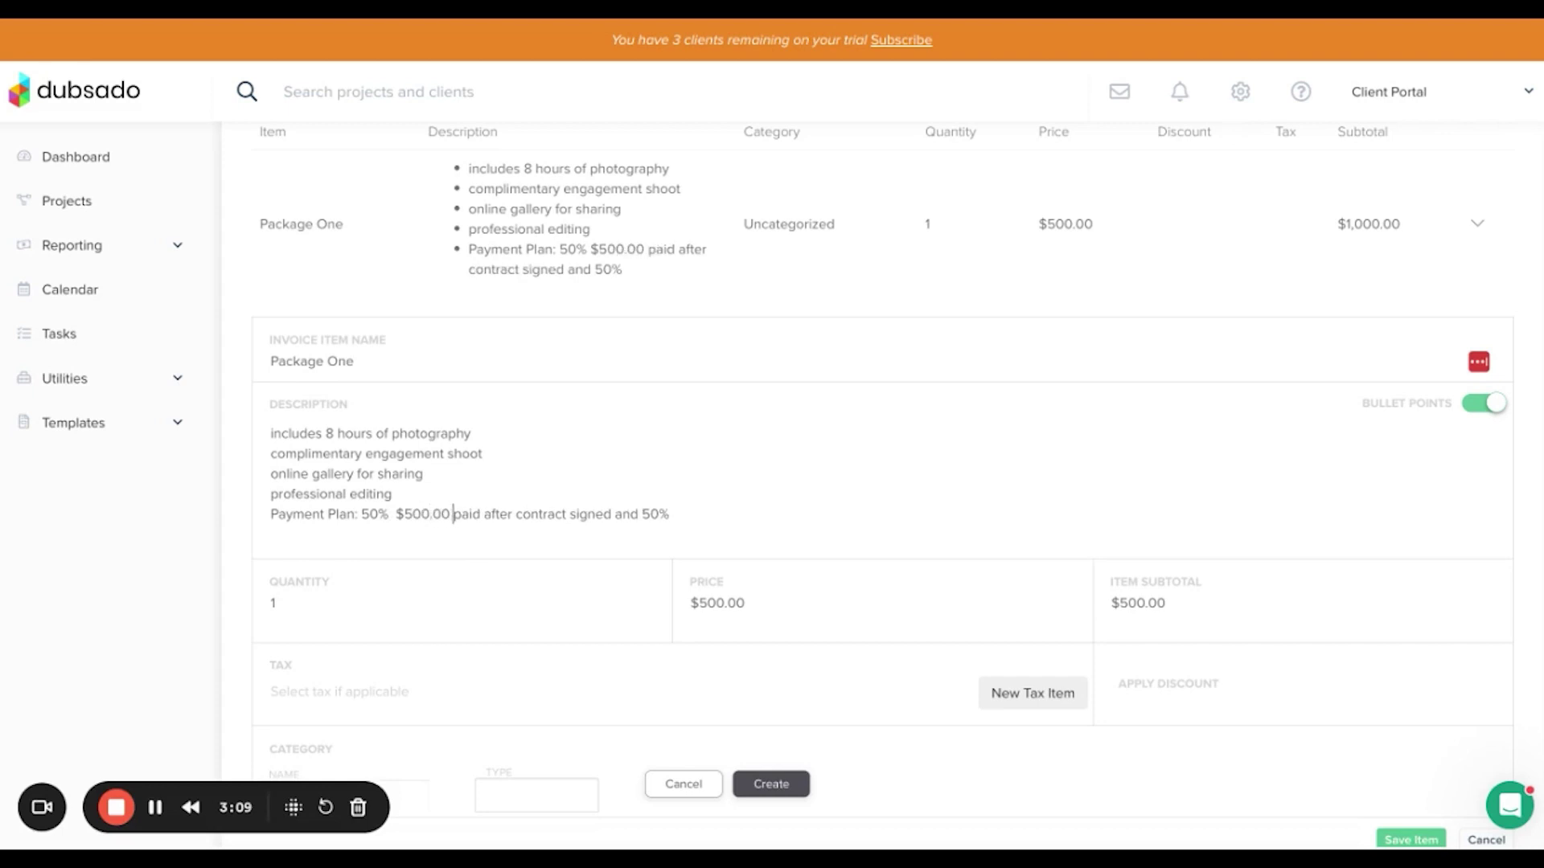
pyautogui.click(393, 519)
pyautogui.press('BackSpace')
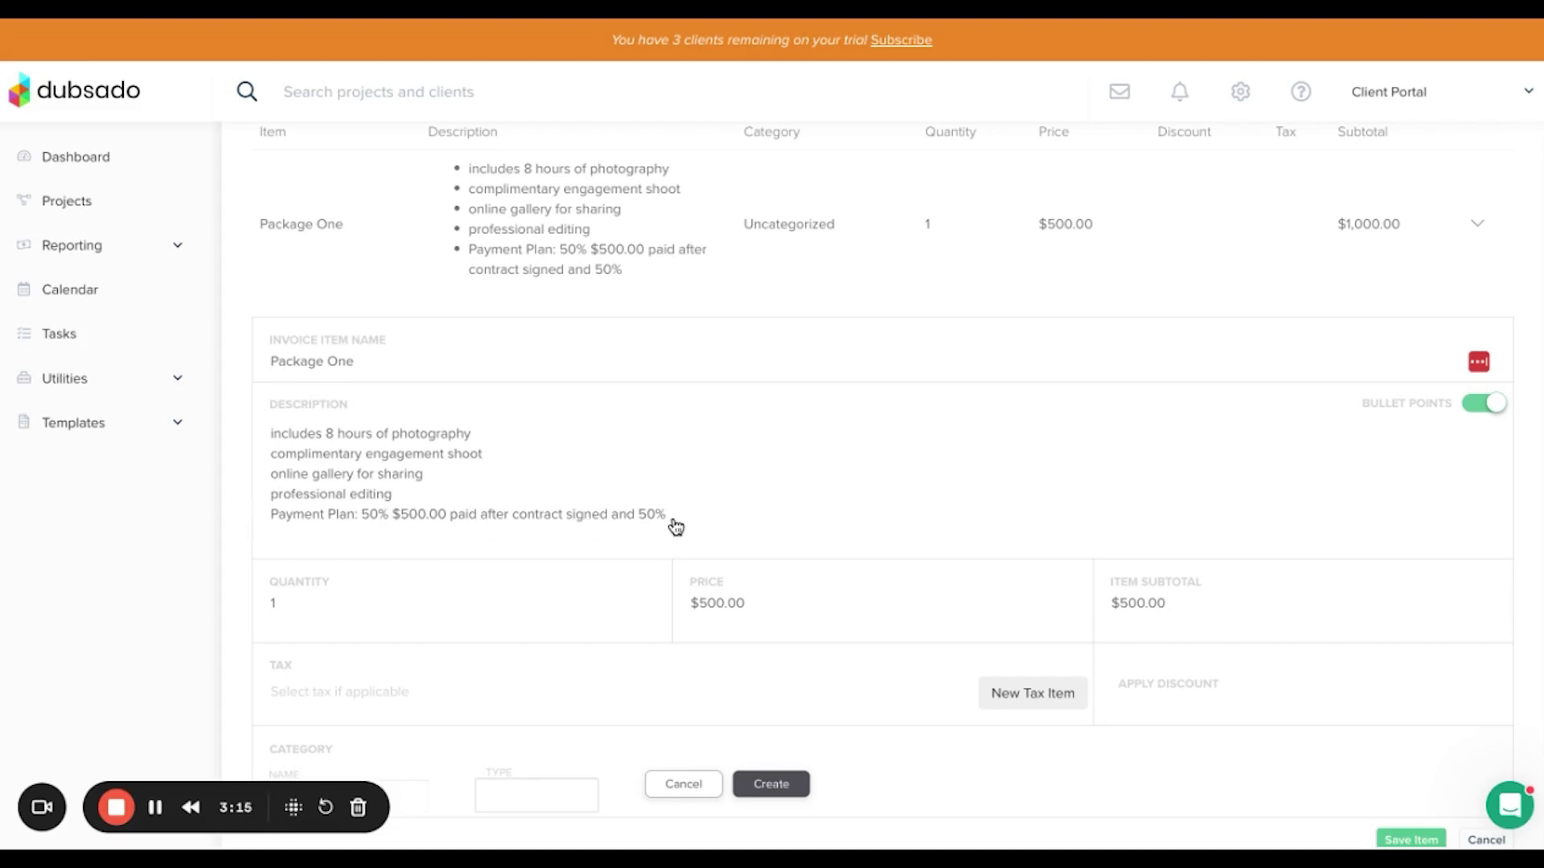
# Save the Package One line item and return to the package list.
pyautogui.scroll(-2, 667, 551)
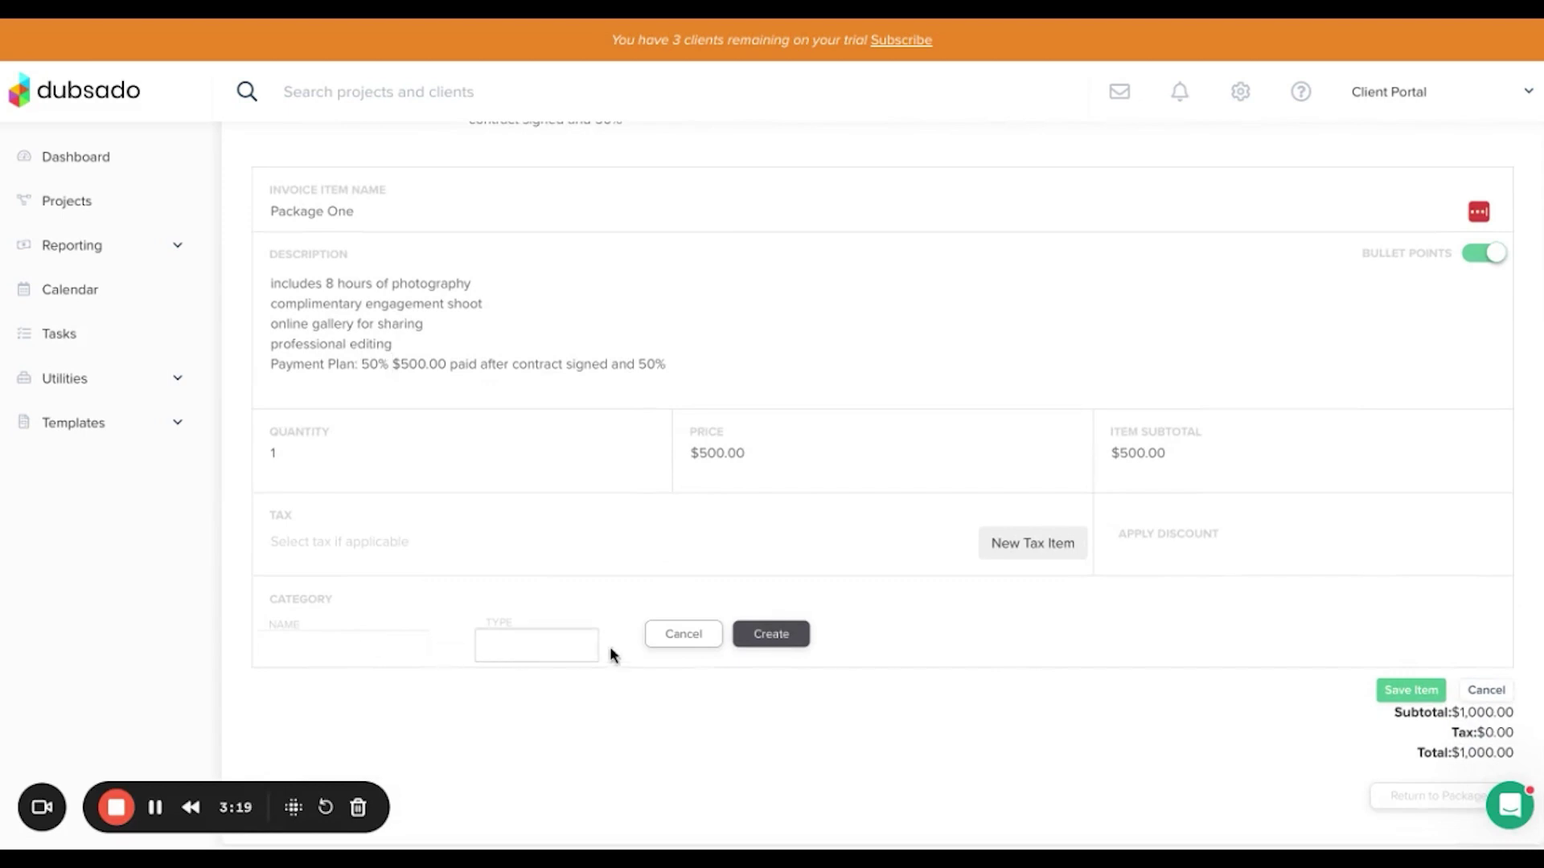
pyautogui.click(1405, 691)
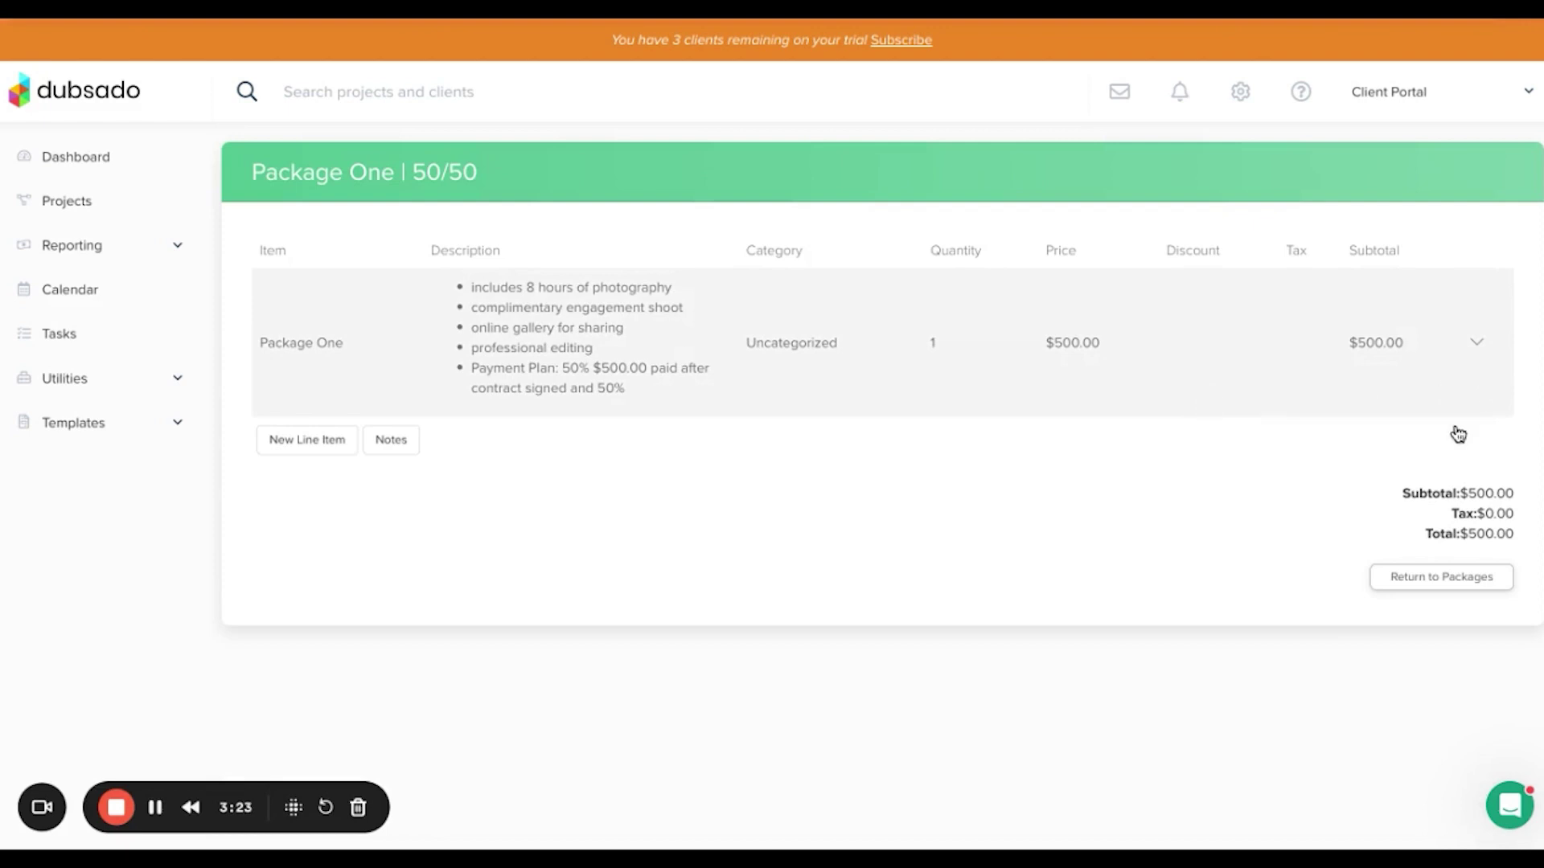
pyautogui.click(1412, 592)
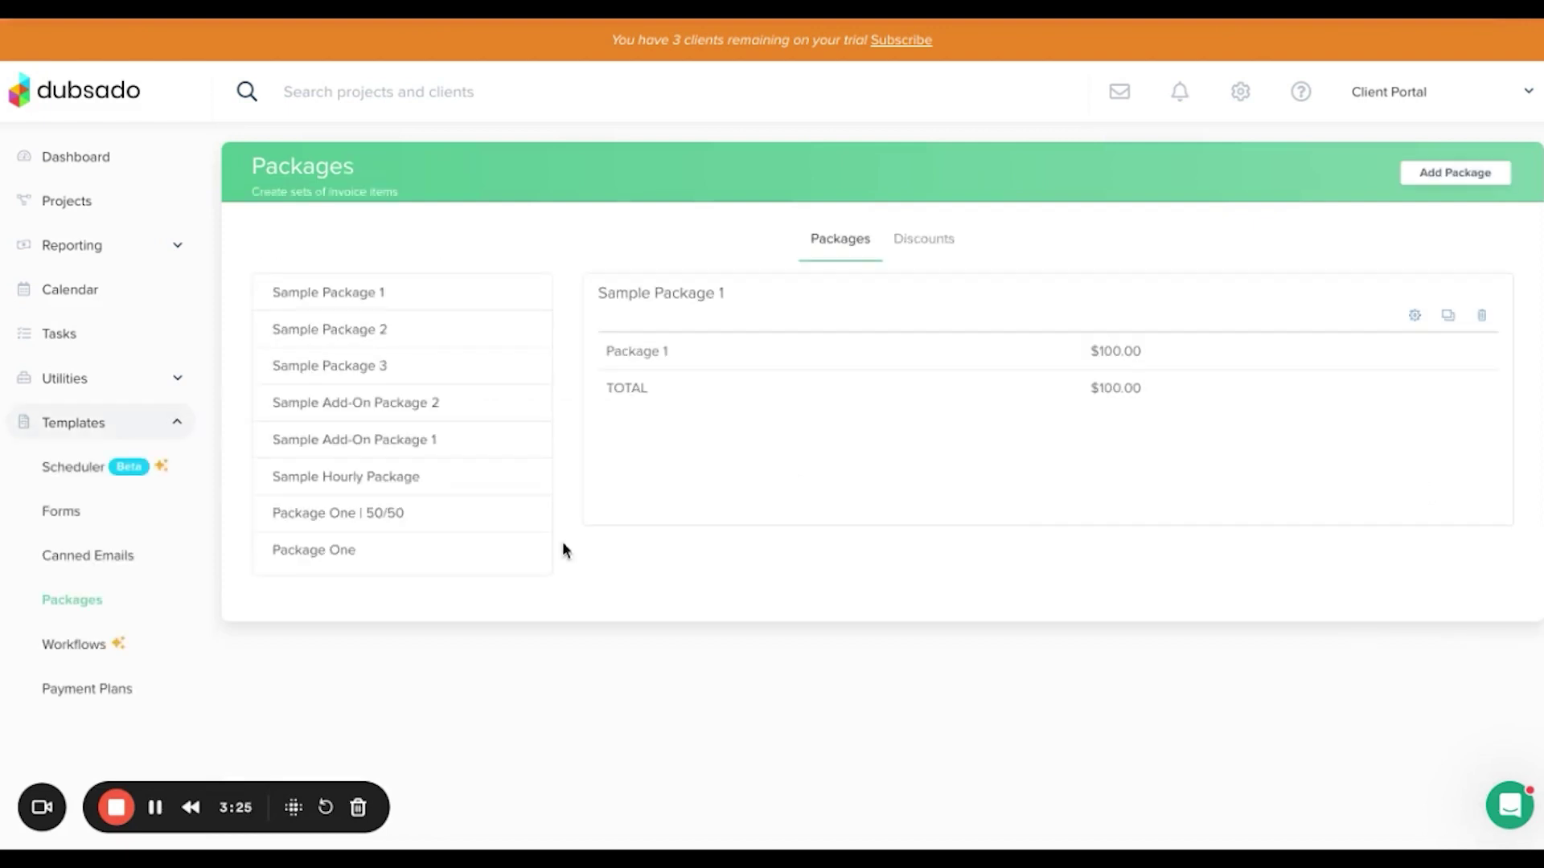
# Duplicate the "Package One | 50/50" package and open the copy for editing.
pyautogui.click(359, 521)
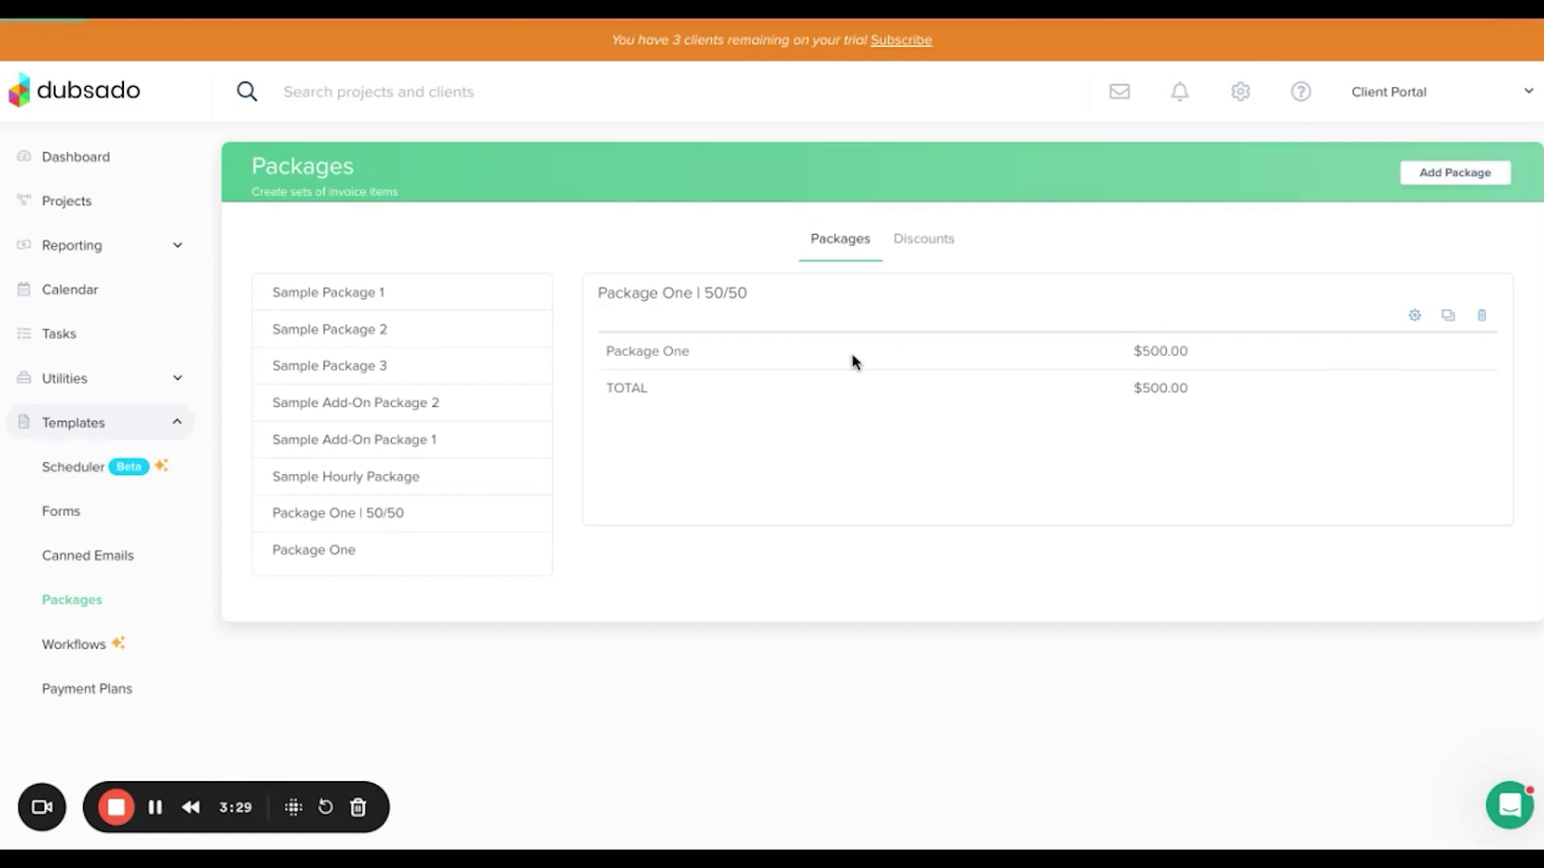
pyautogui.click(409, 588)
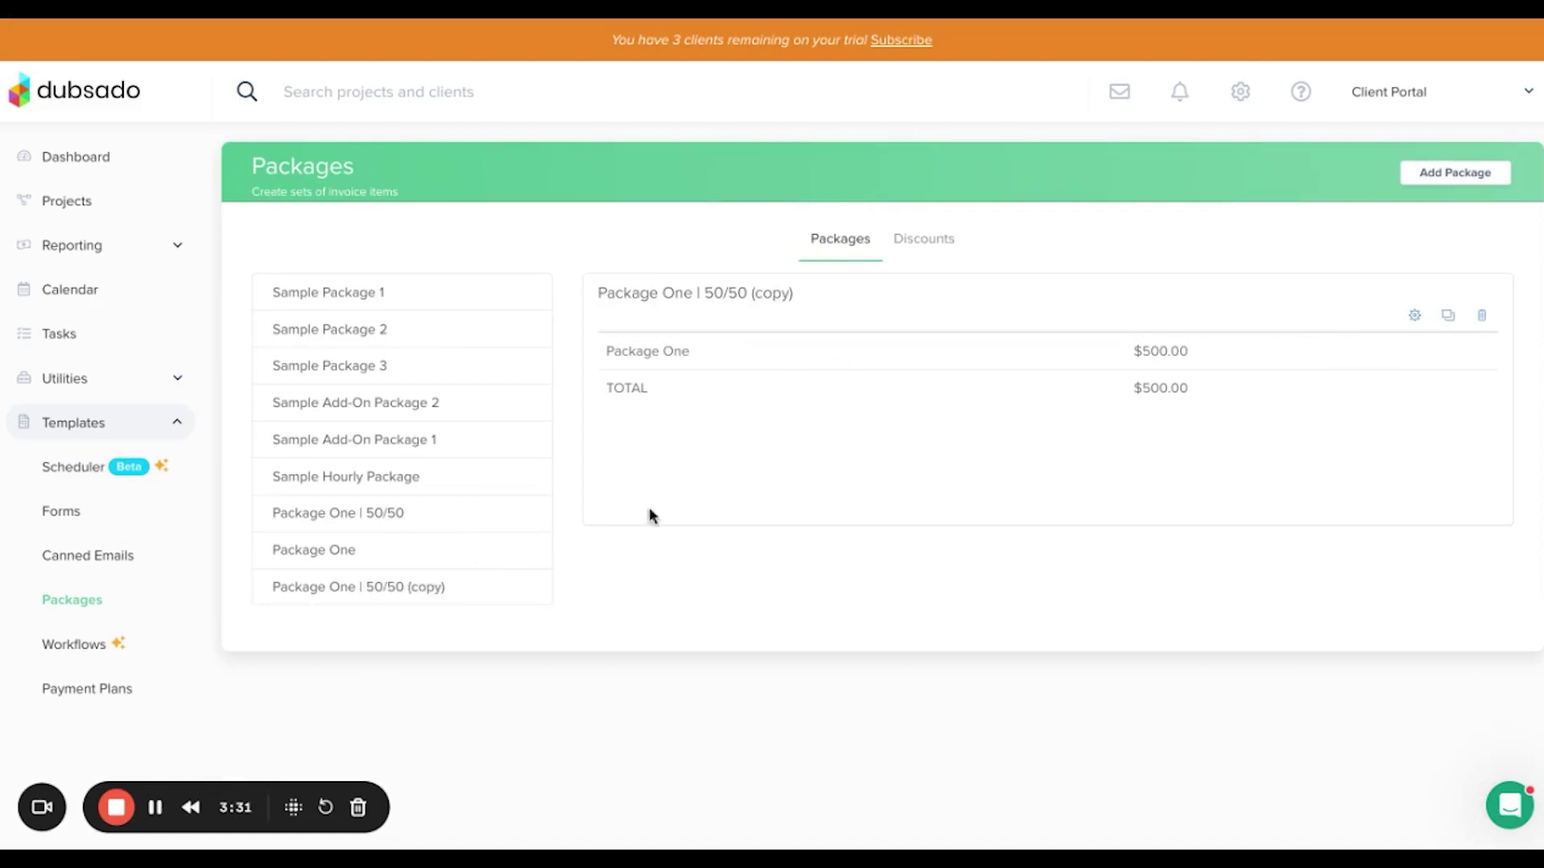
pyautogui.click(1414, 316)
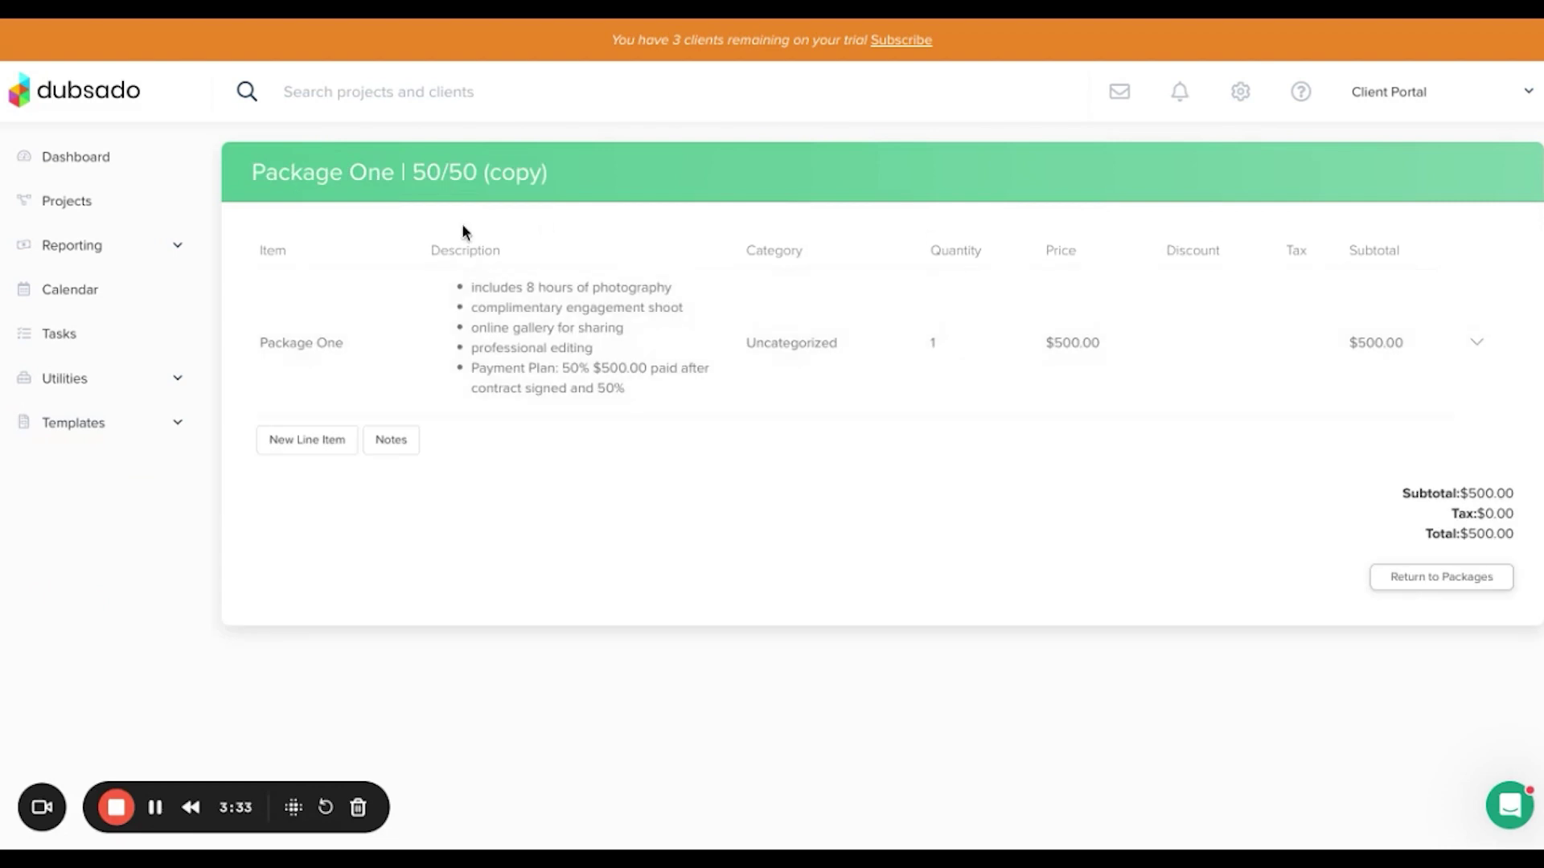
# Rename the copied package as "Package One | 3 Month".
pyautogui.click(460, 168)
pyautogui.moveTo(323, 174); pyautogui.dragTo(404, 184)
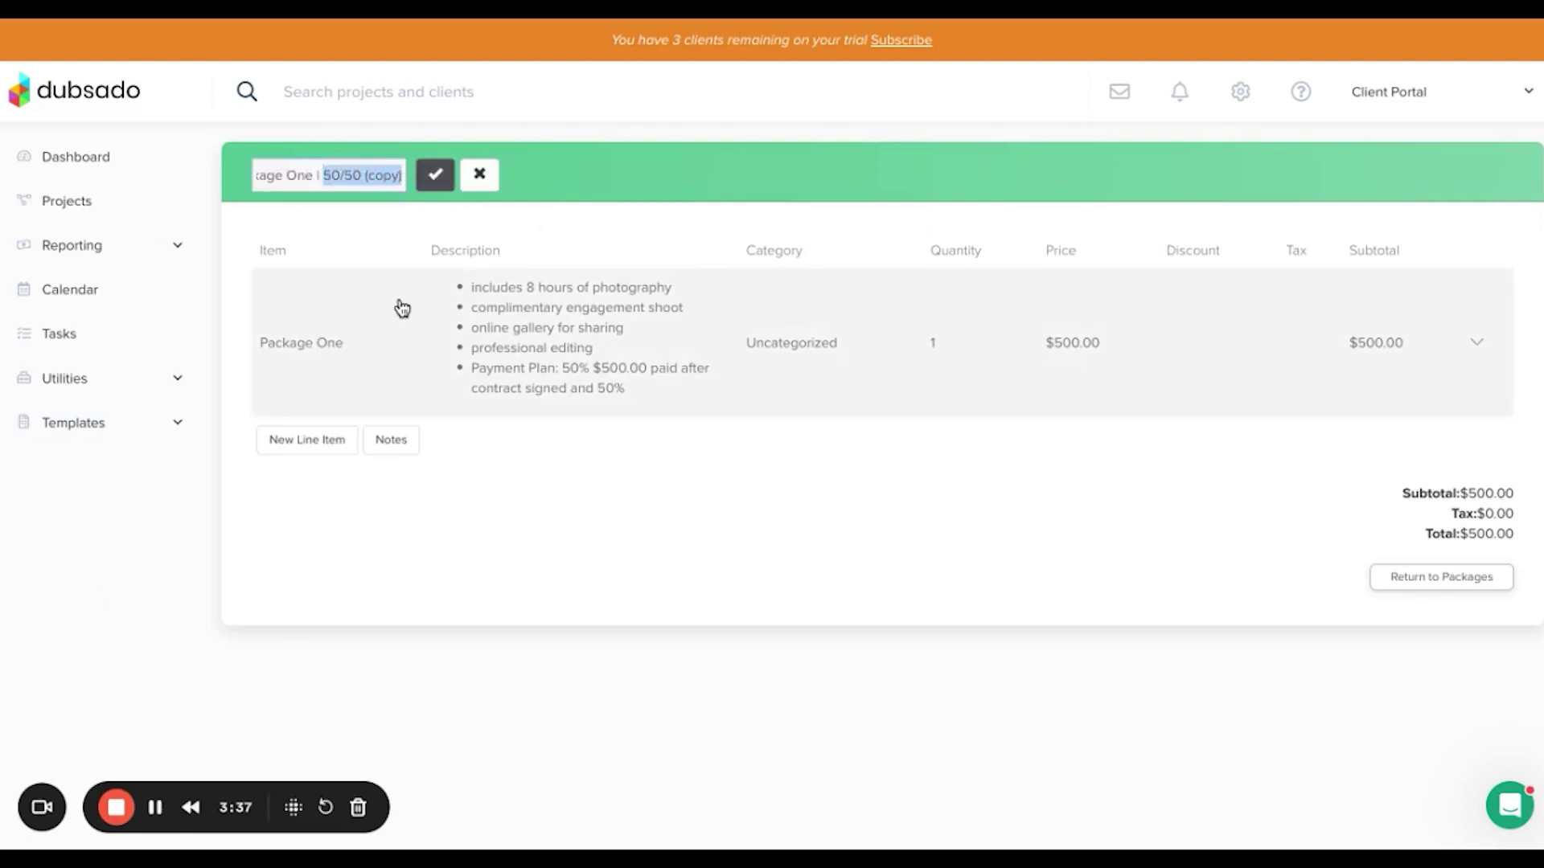
pyautogui.write('3 Month')
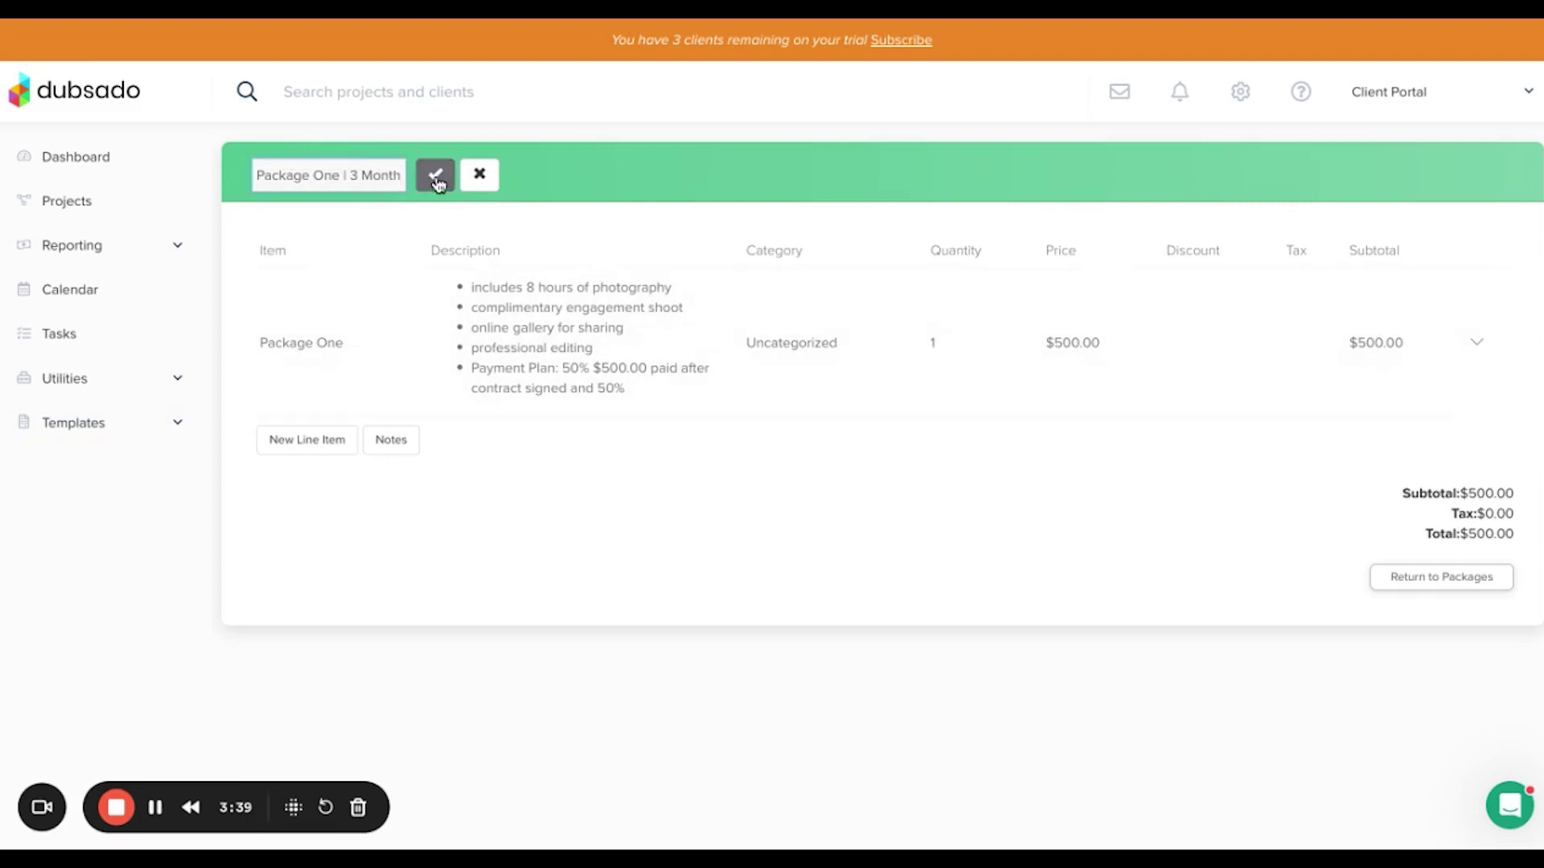
pyautogui.click(435, 175)
# Edit the Package One line item in the 3 Month package and set its price to $335.00.
pyautogui.click(1476, 344)
pyautogui.click(1361, 376)
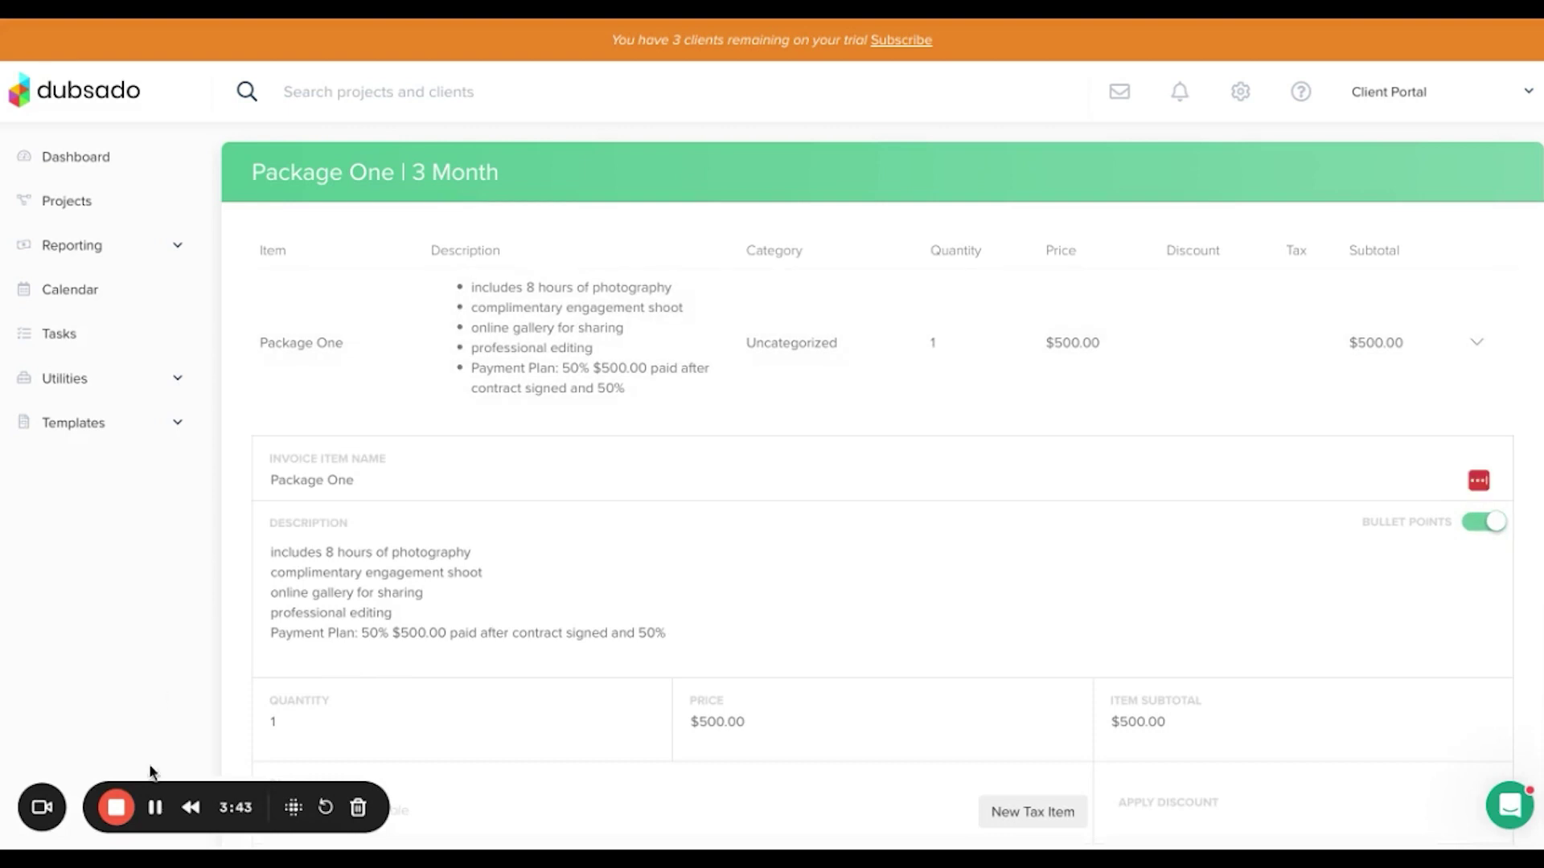
pyautogui.scroll(-1, 765, 624)
pyautogui.moveTo(762, 630); pyautogui.dragTo(693, 631)
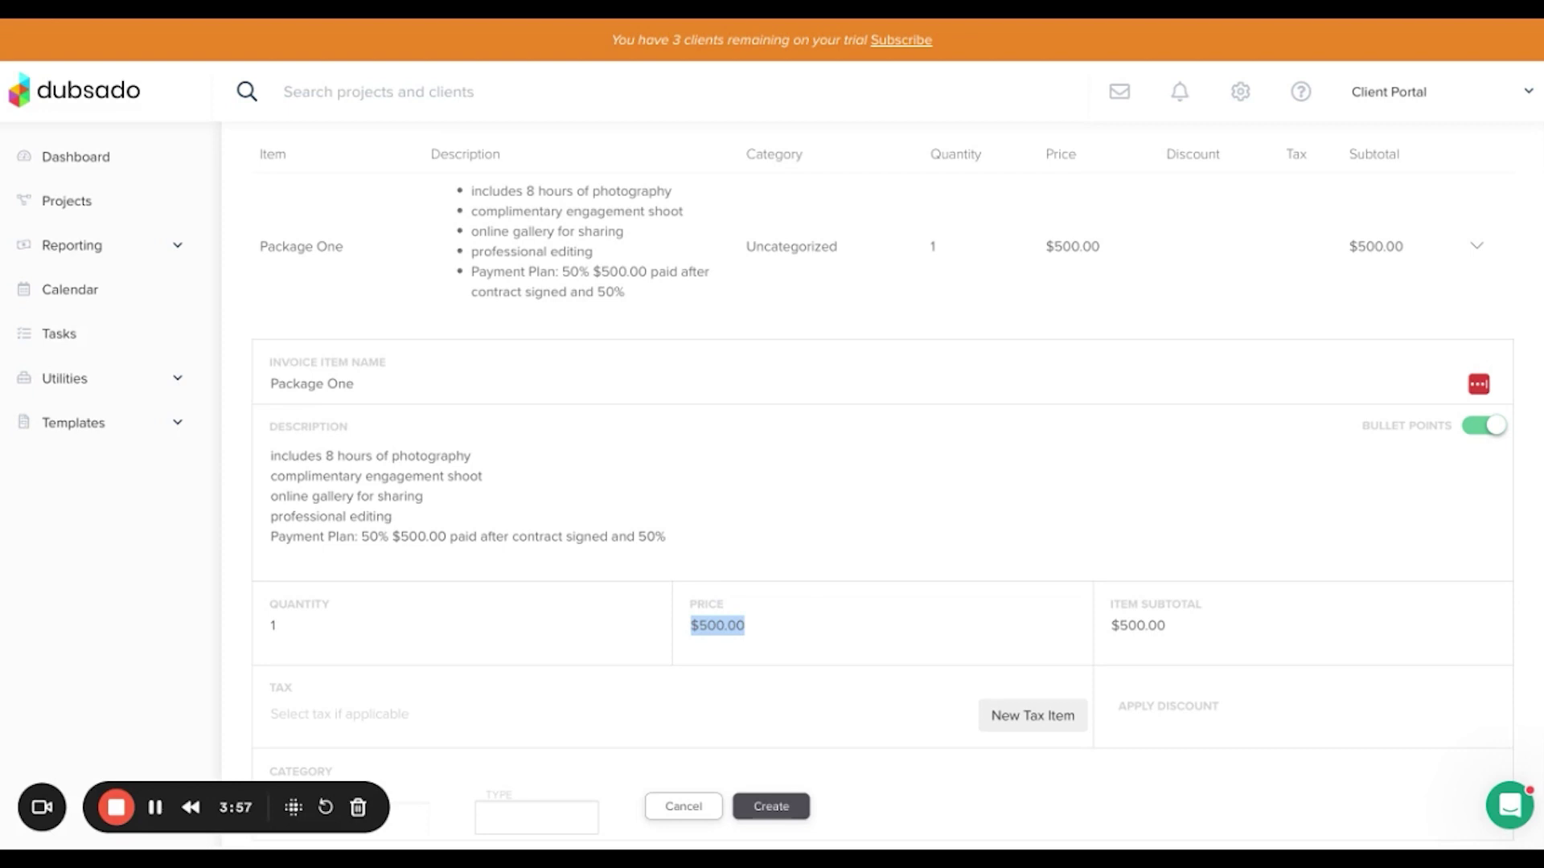
pyautogui.write('335')
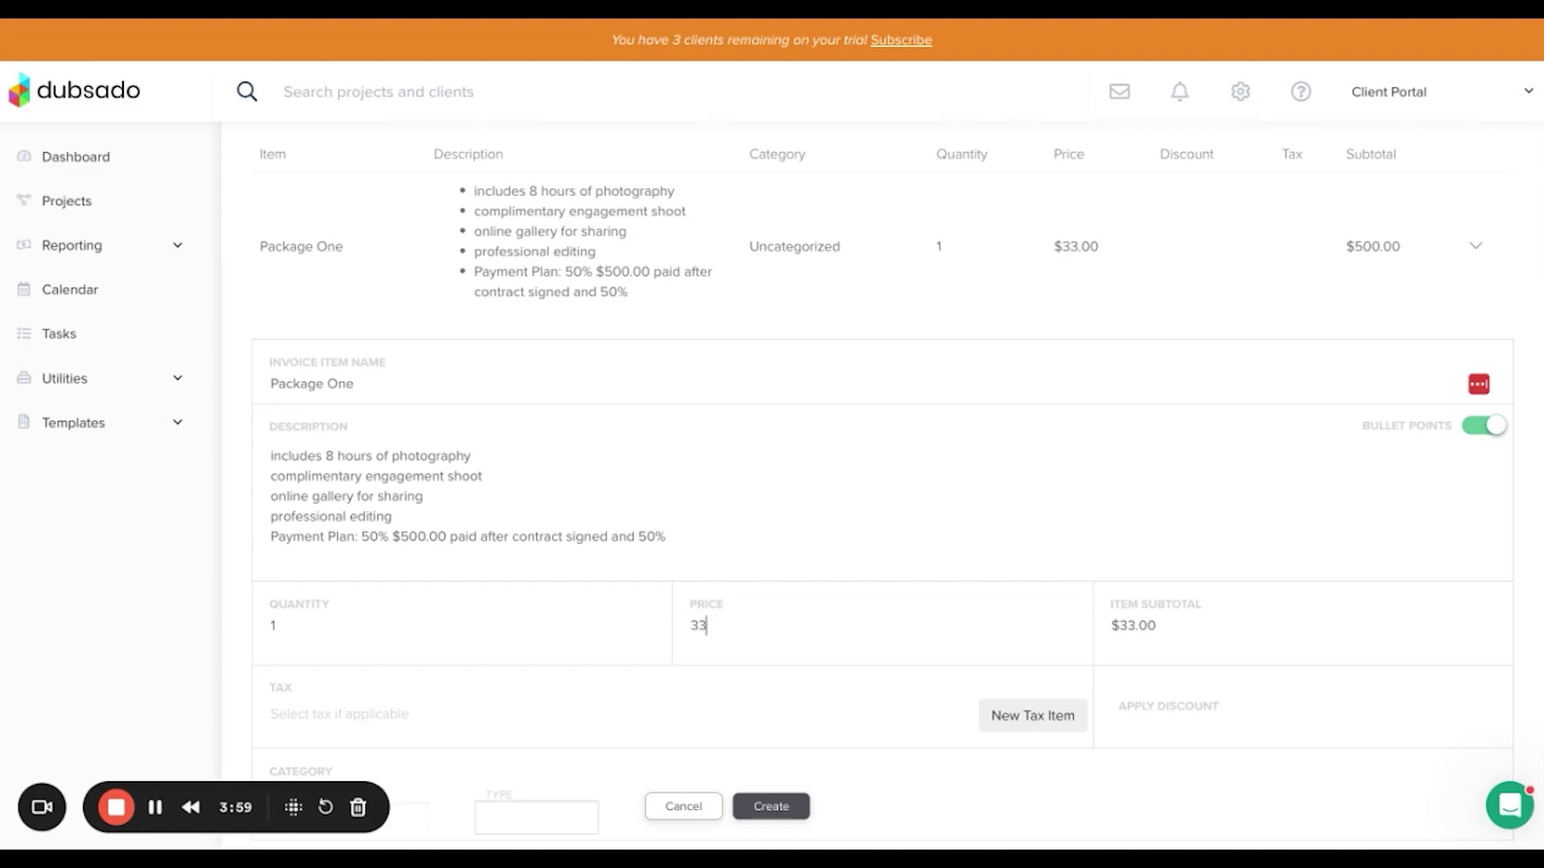
pyautogui.click(828, 571)
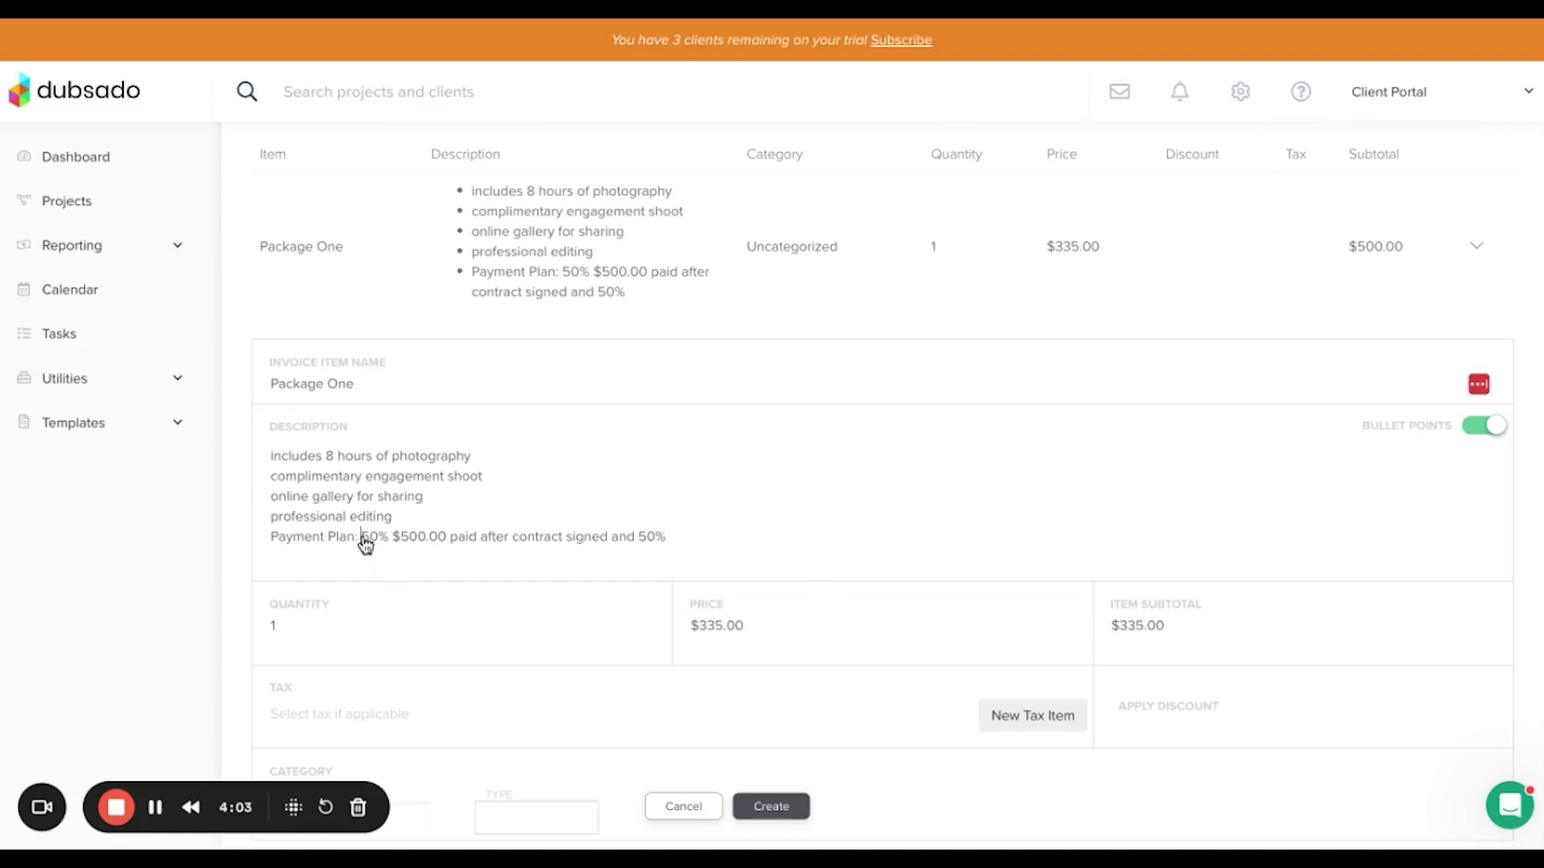
# Replace "50% $500.00" with "$335 paid" in the description's payment plan line and save the item.
pyautogui.moveTo(362, 540); pyautogui.dragTo(653, 581)
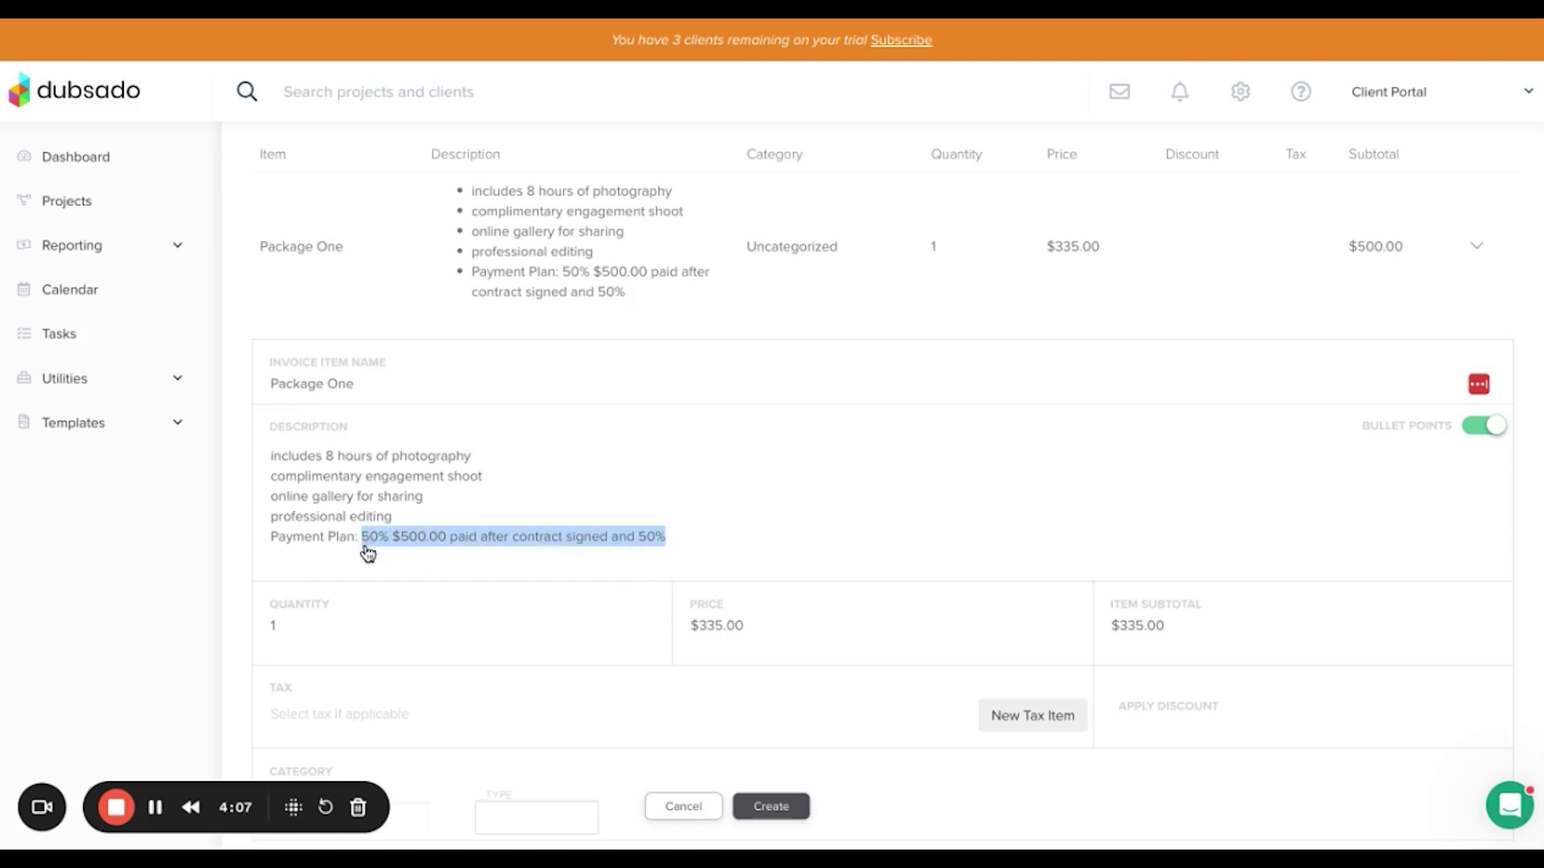
pyautogui.moveTo(367, 547); pyautogui.dragTo(441, 548)
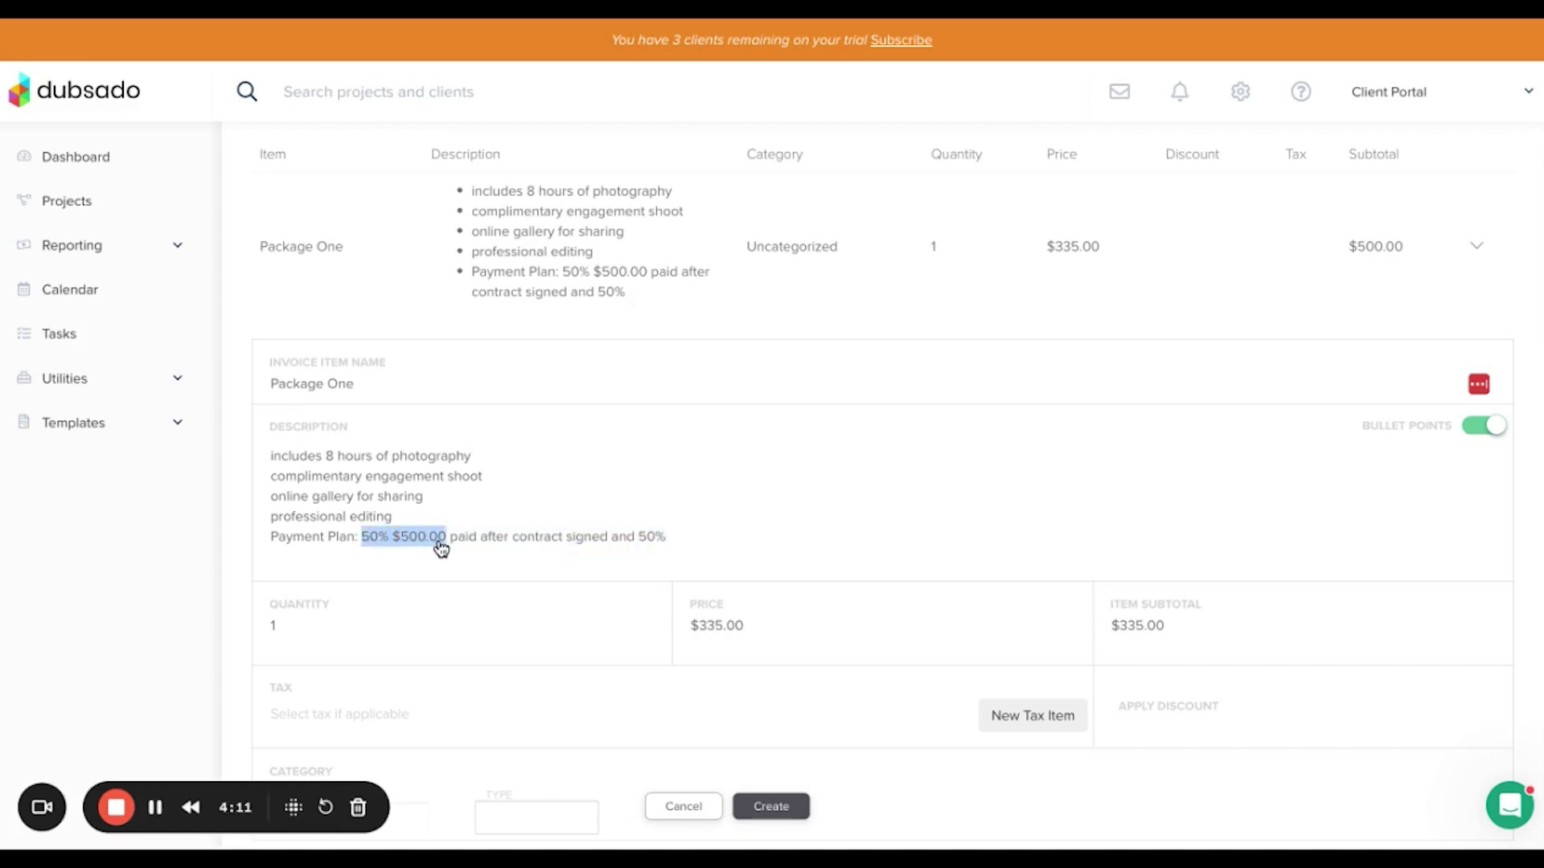
pyautogui.write('$335')
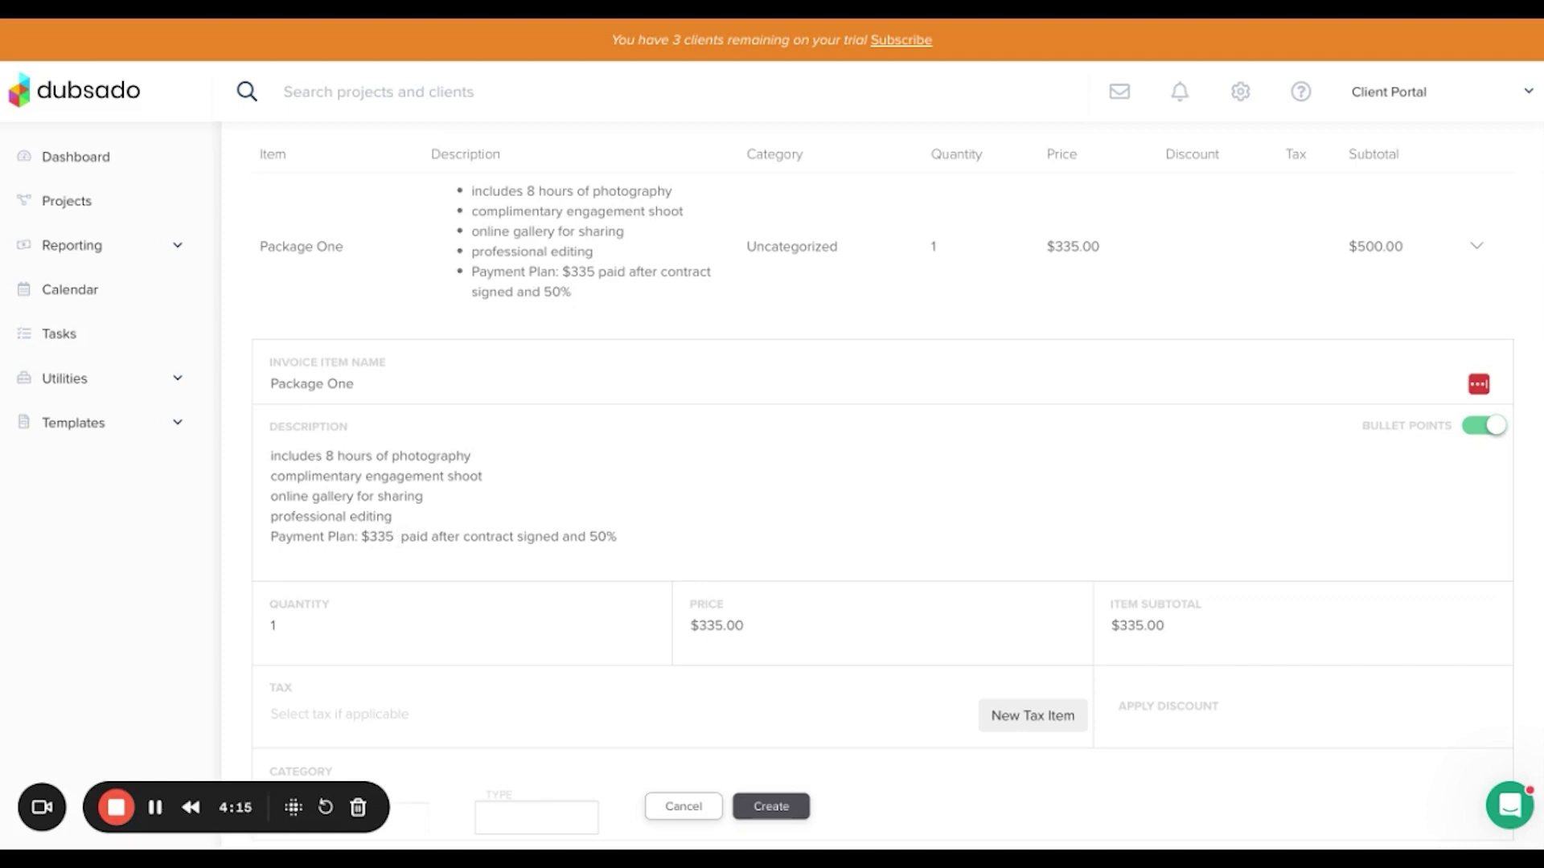
pyautogui.write(' paid')
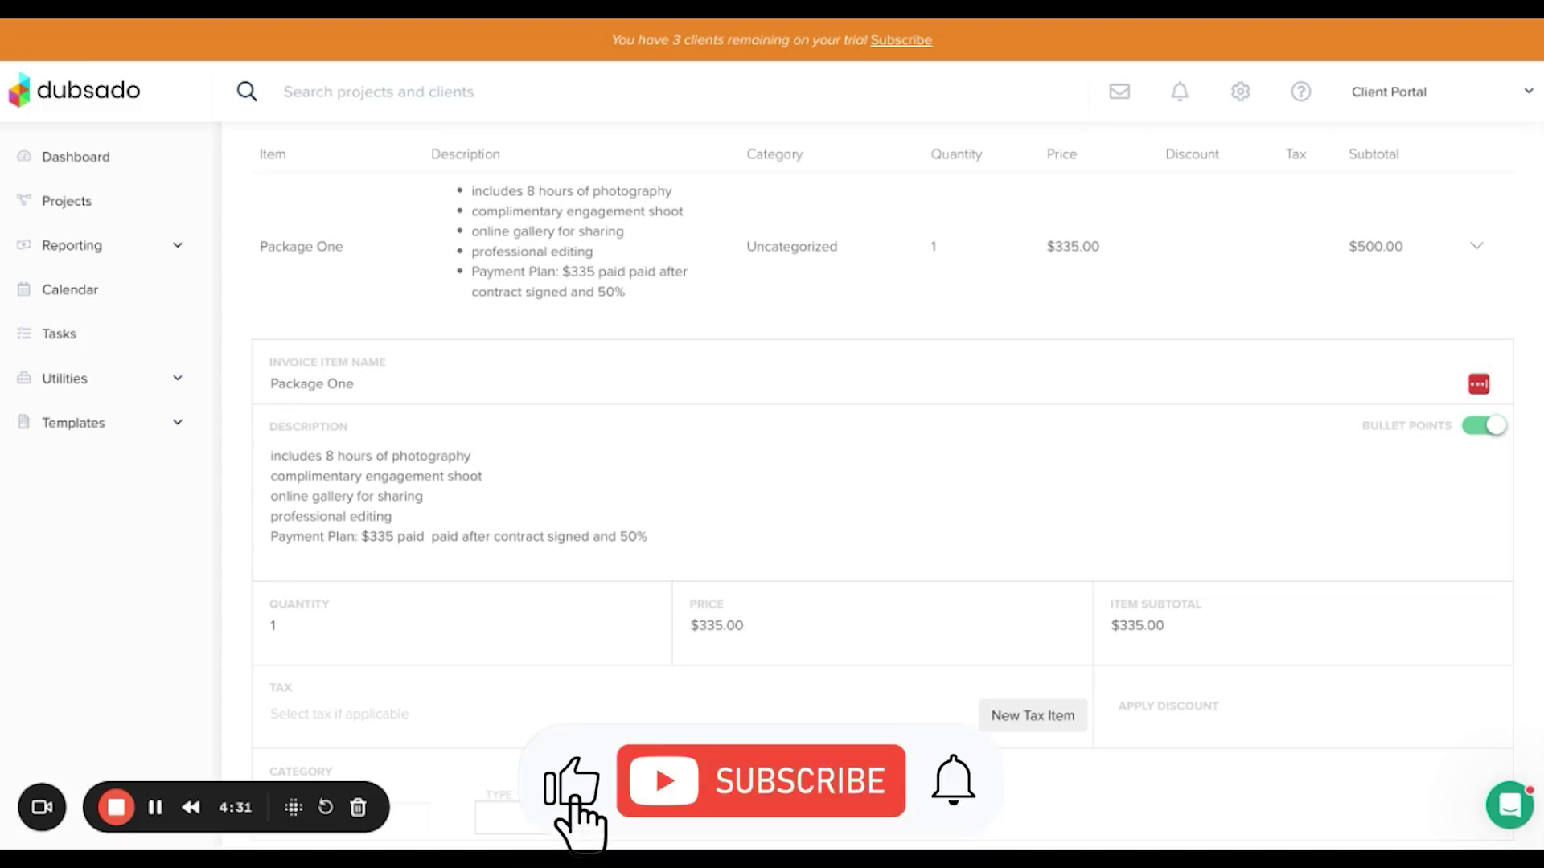
pyautogui.scroll(-2, 587, 574)
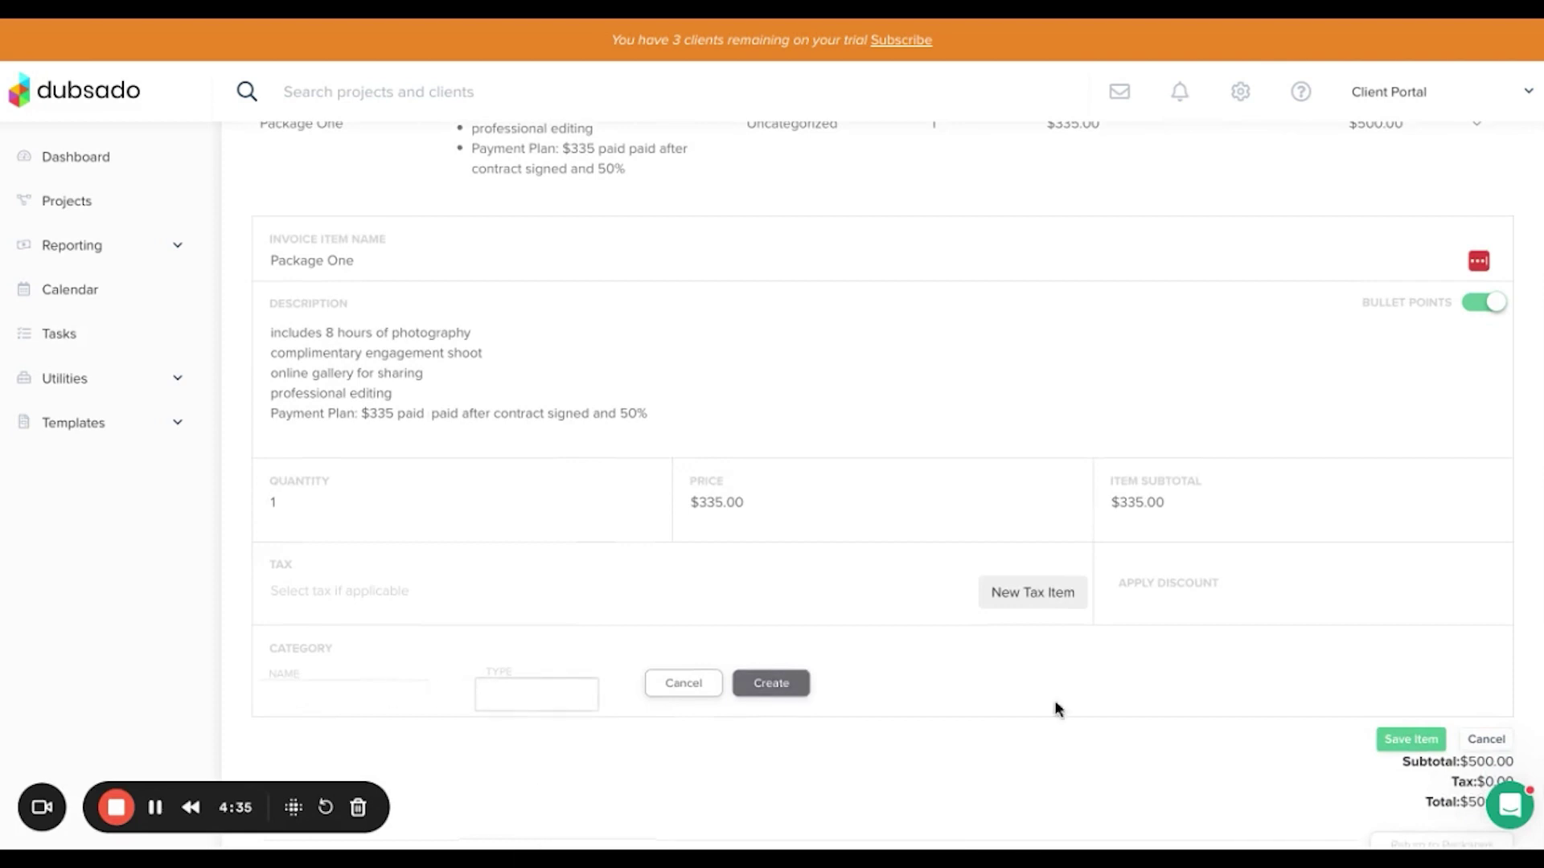
pyautogui.click(1411, 740)
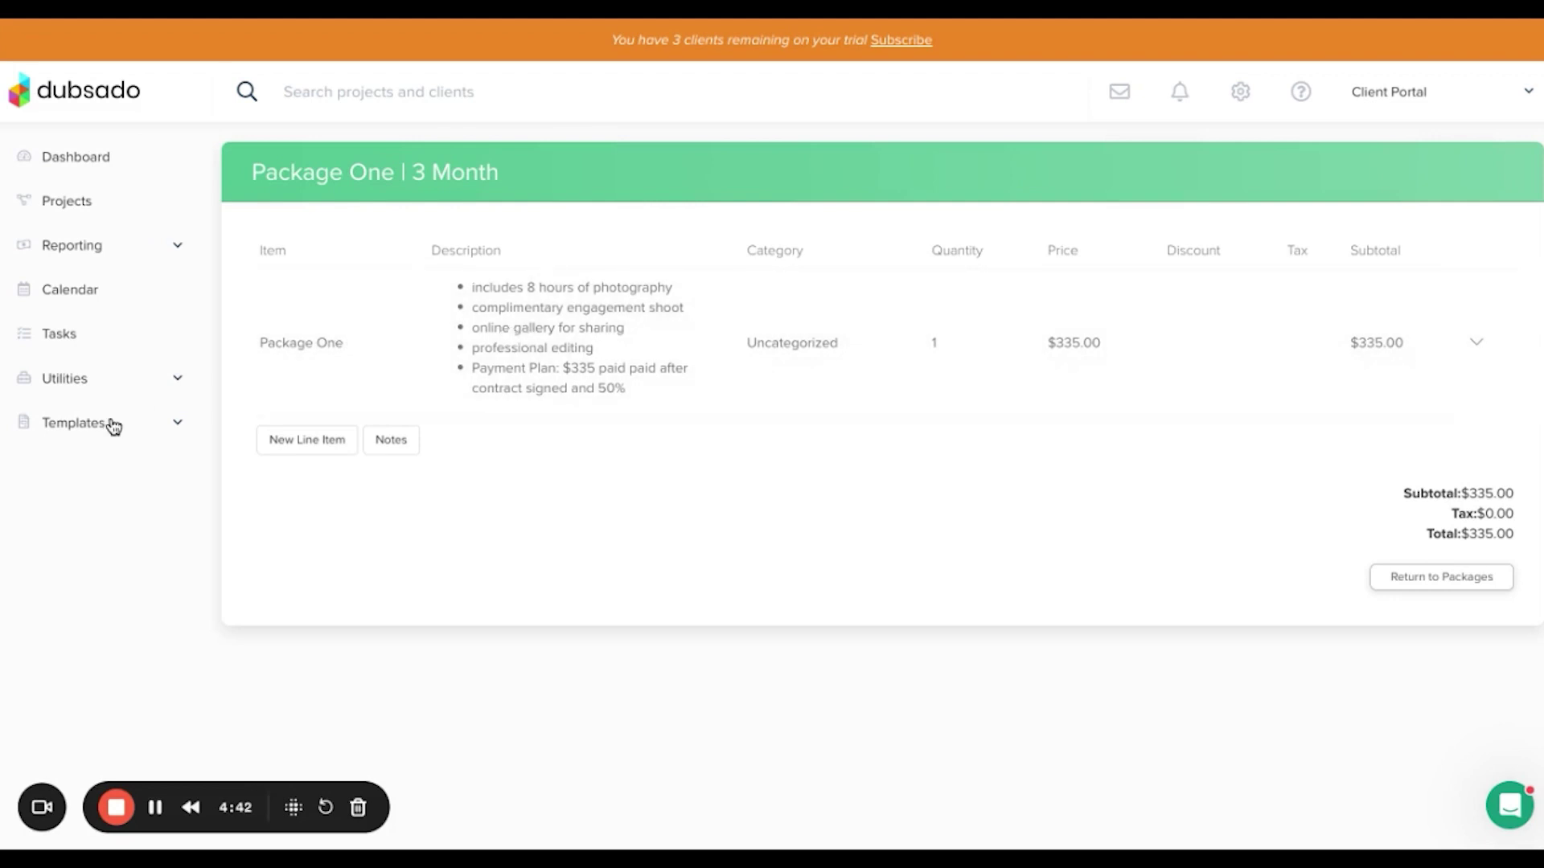
# Create a new payment plan template and name it "Pay In Full".
pyautogui.click(103, 428)
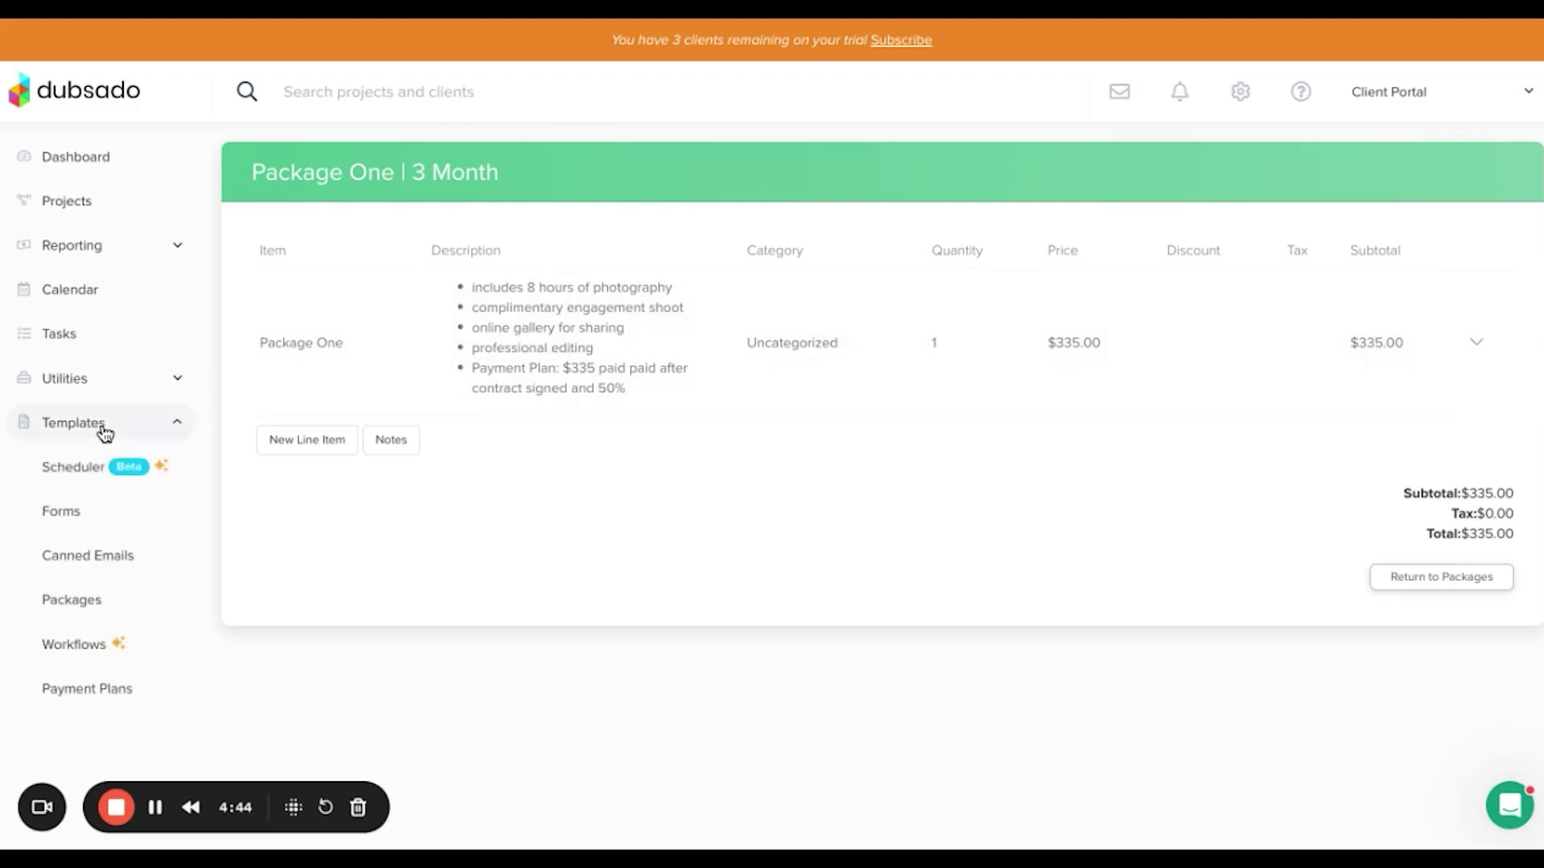
pyautogui.click(87, 696)
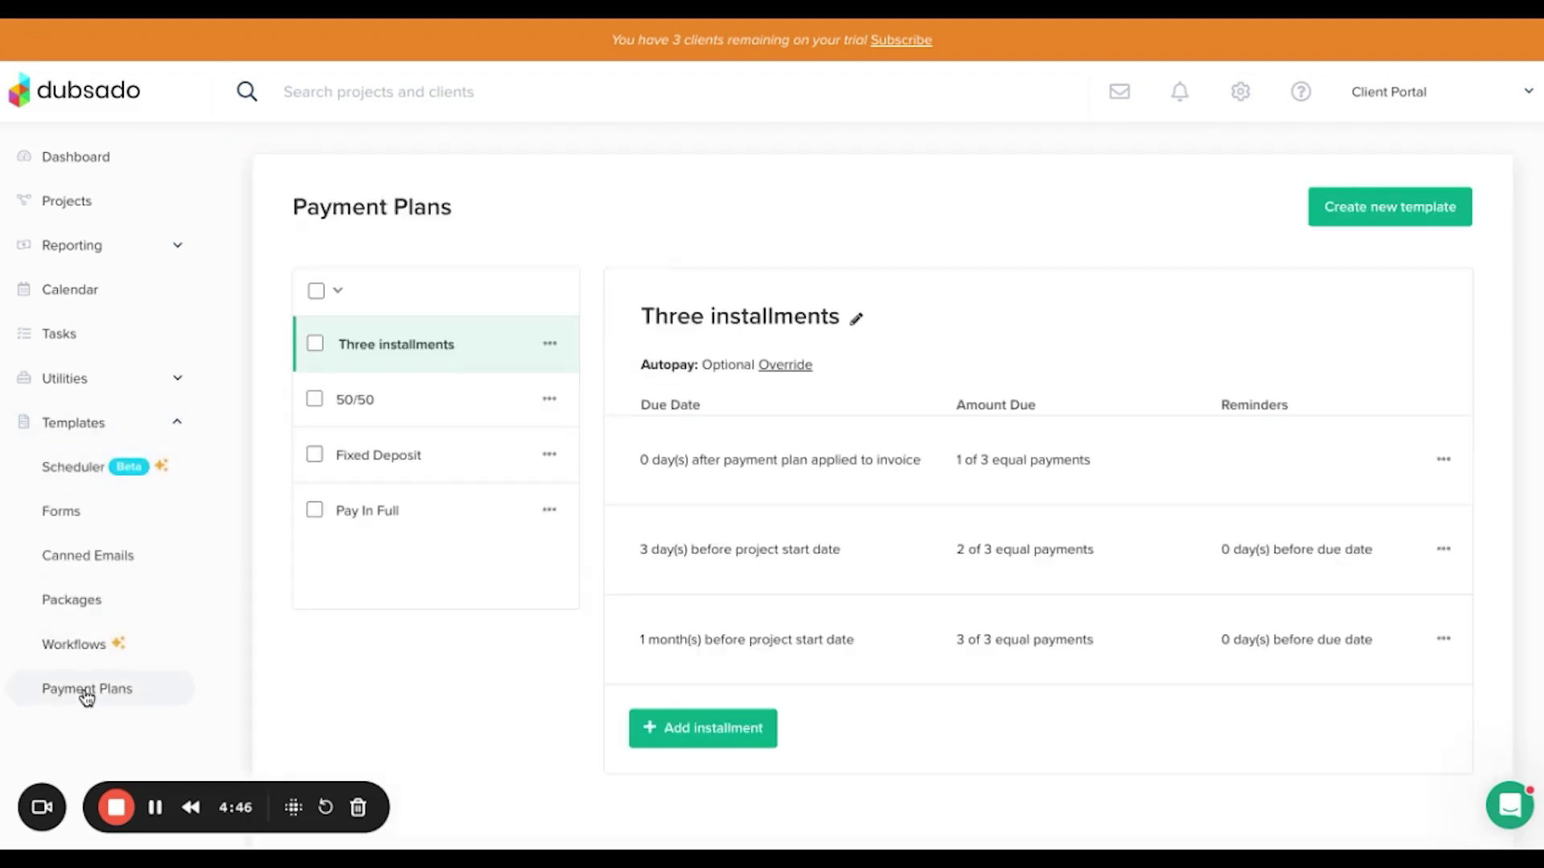
pyautogui.click(1357, 211)
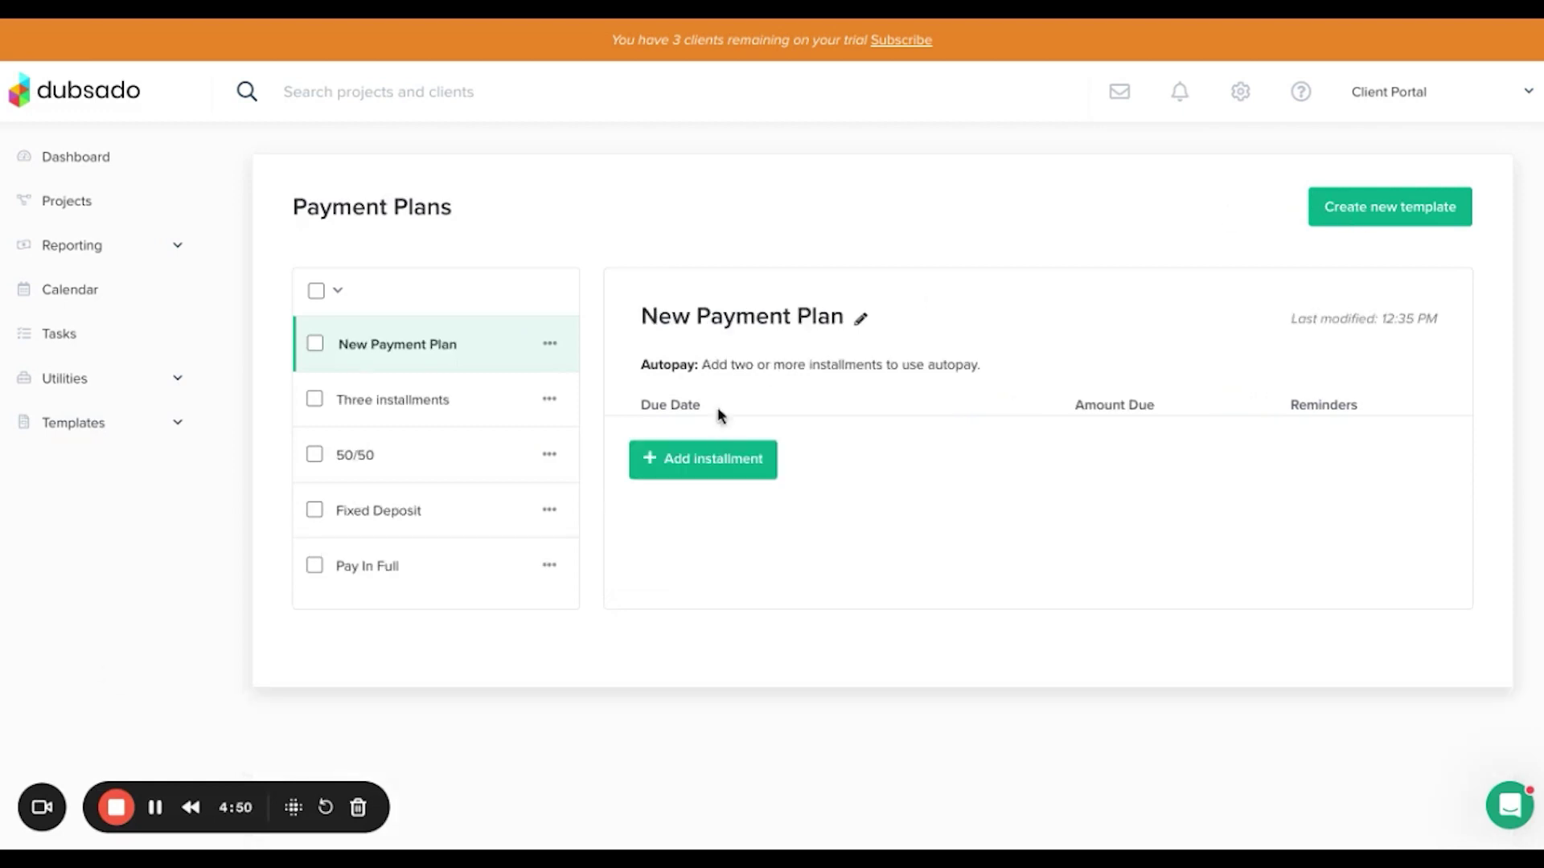
pyautogui.click(864, 324)
pyautogui.tripleClick(777, 318)
pyautogui.write('Pay In Full')
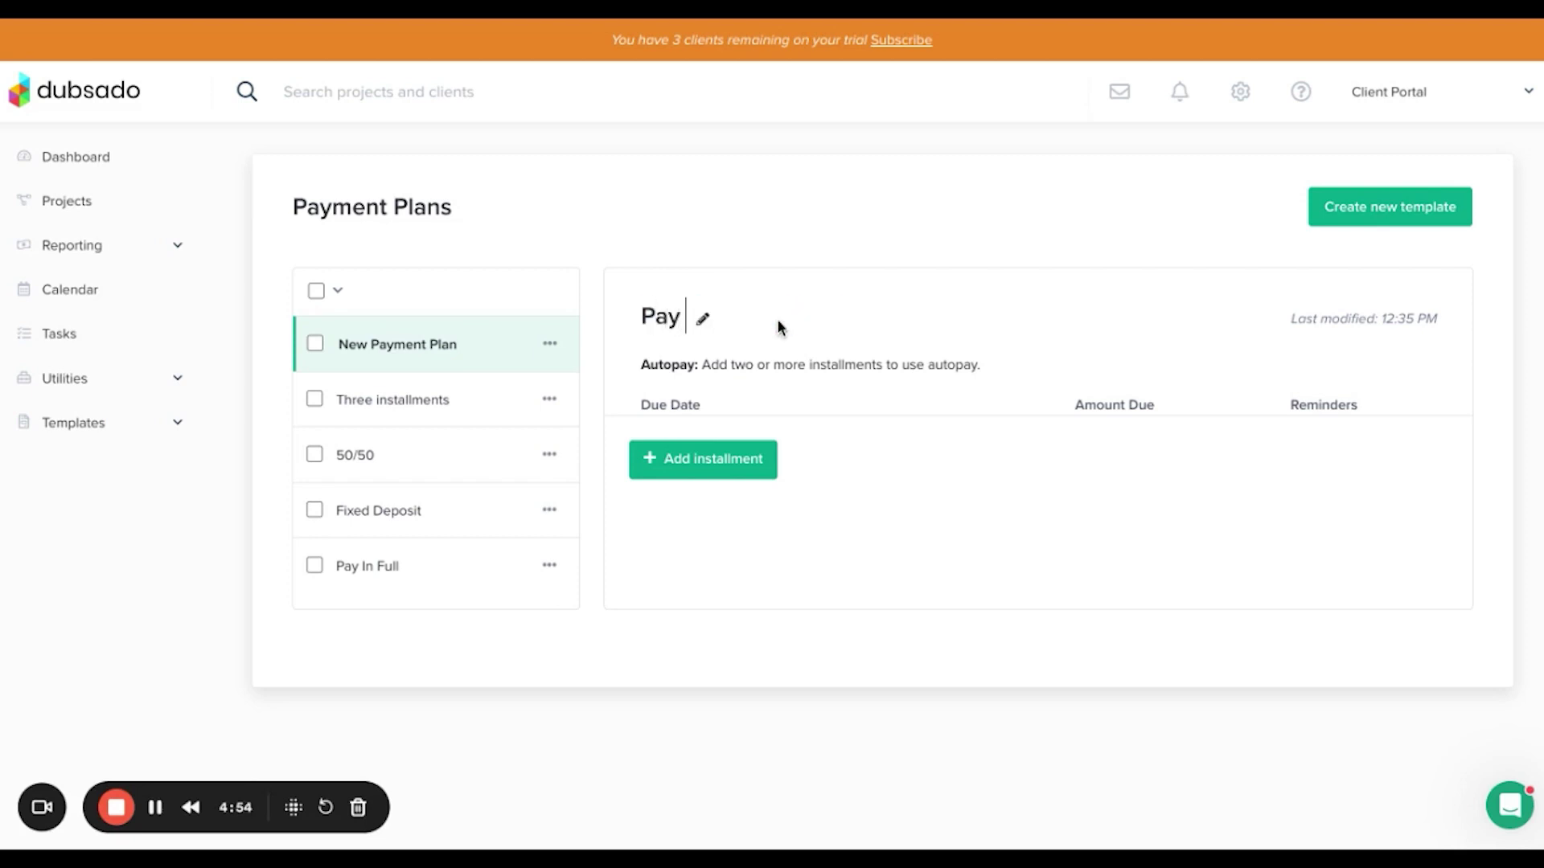
# Add an installment to the Pay In Full plan with a relative due date of 0 days after contract signed by client.
pyautogui.click(732, 458)
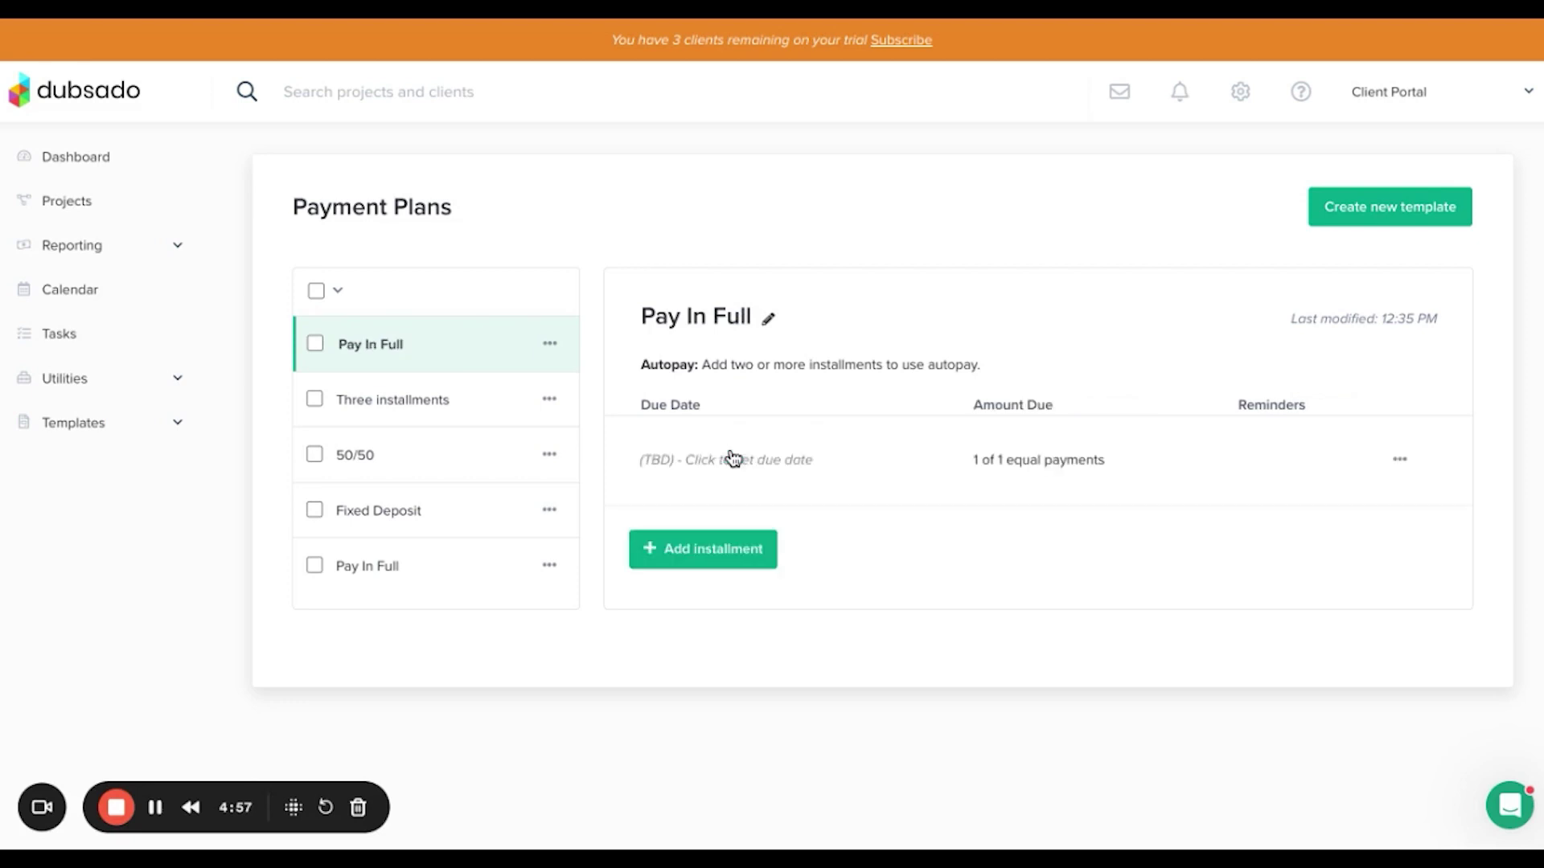
pyautogui.click(820, 463)
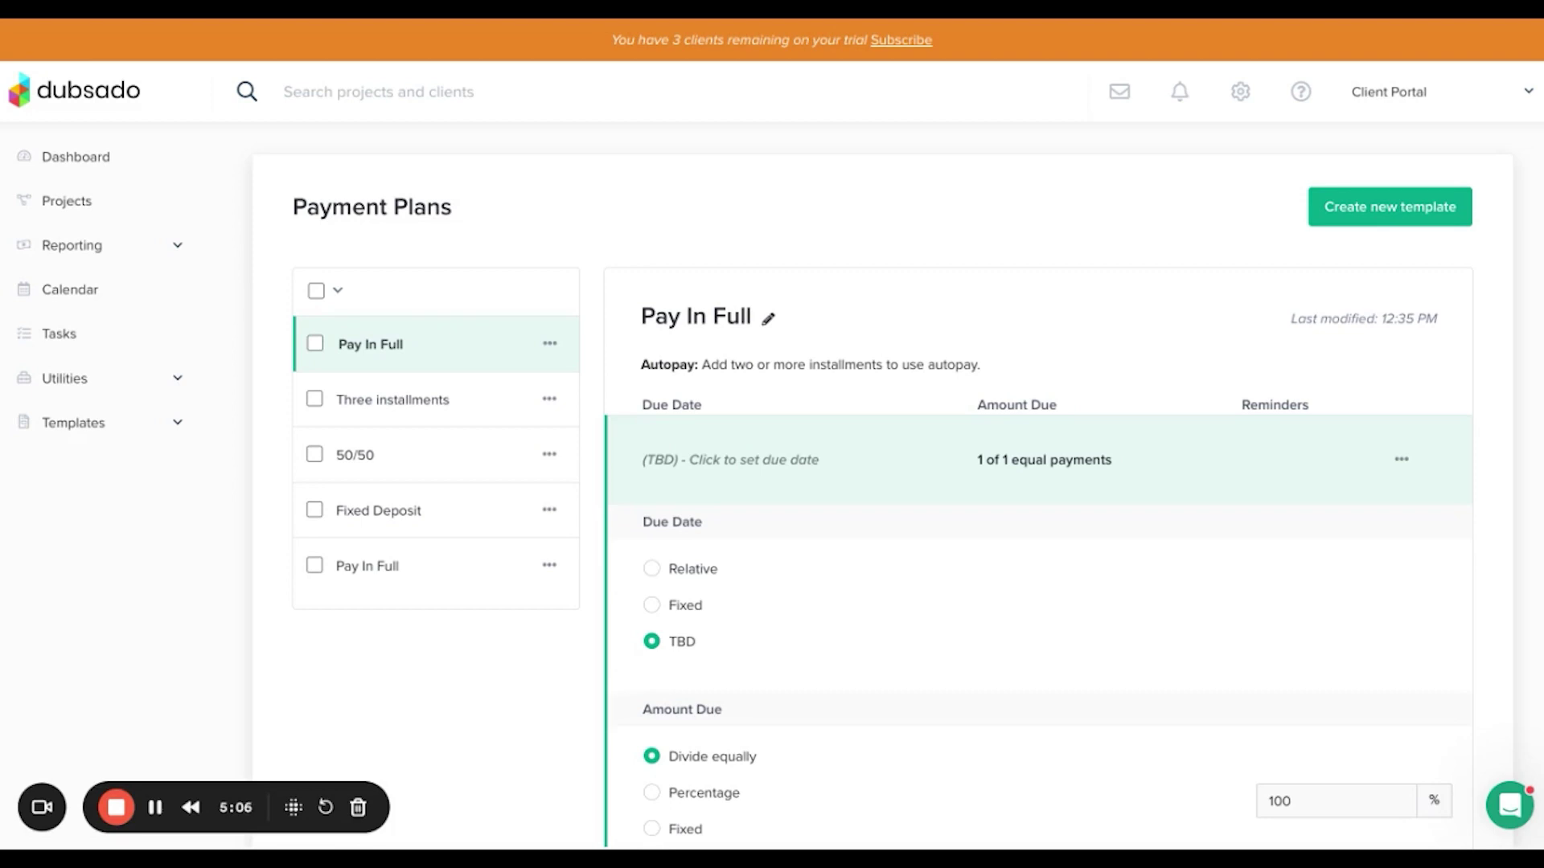
pyautogui.scroll(-2, 770, 566)
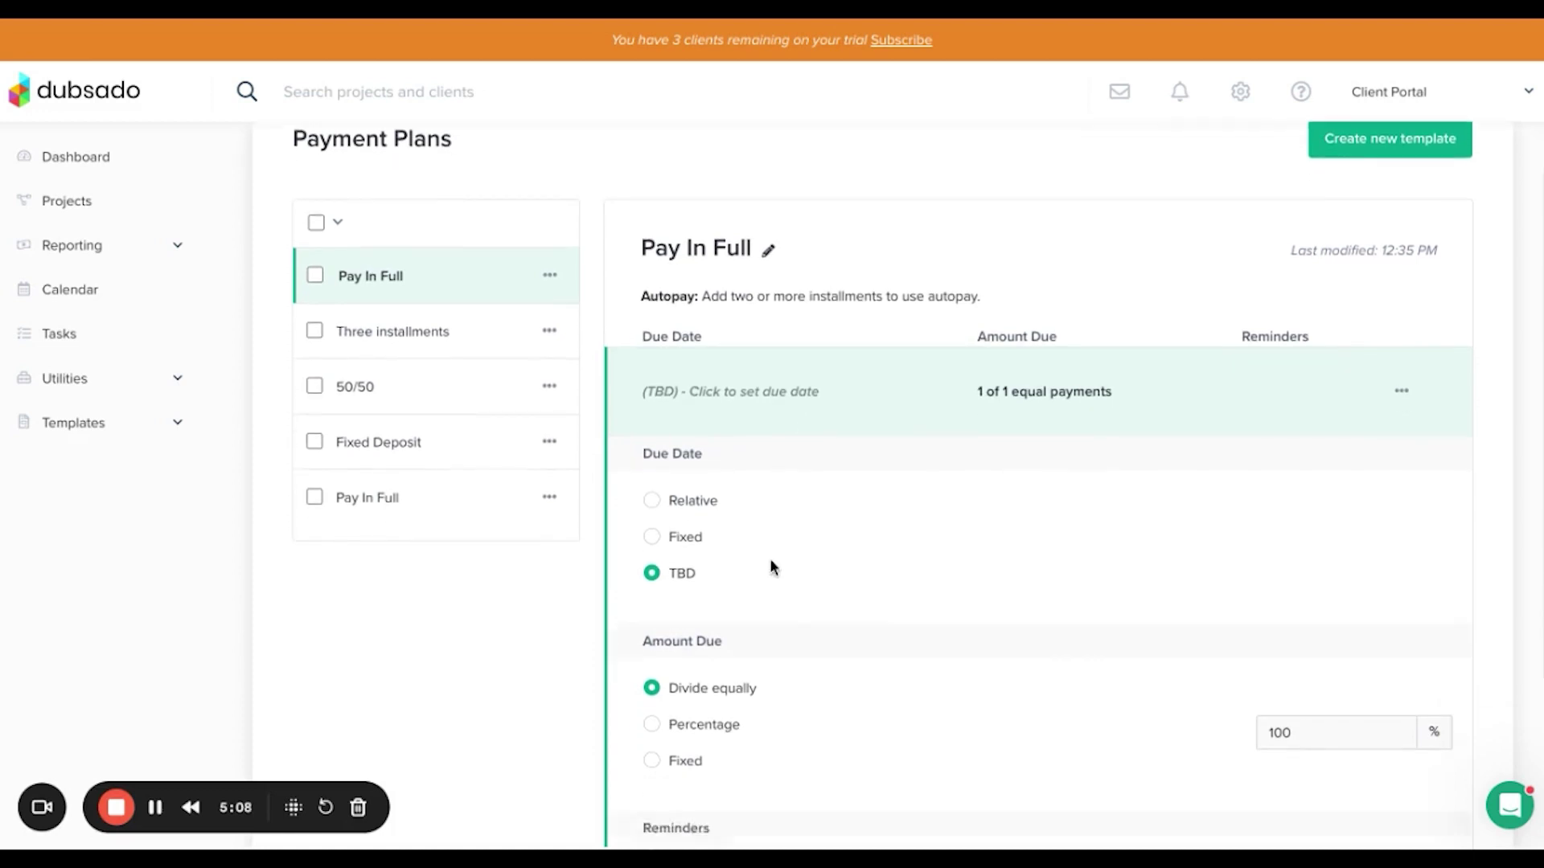
pyautogui.click(653, 410)
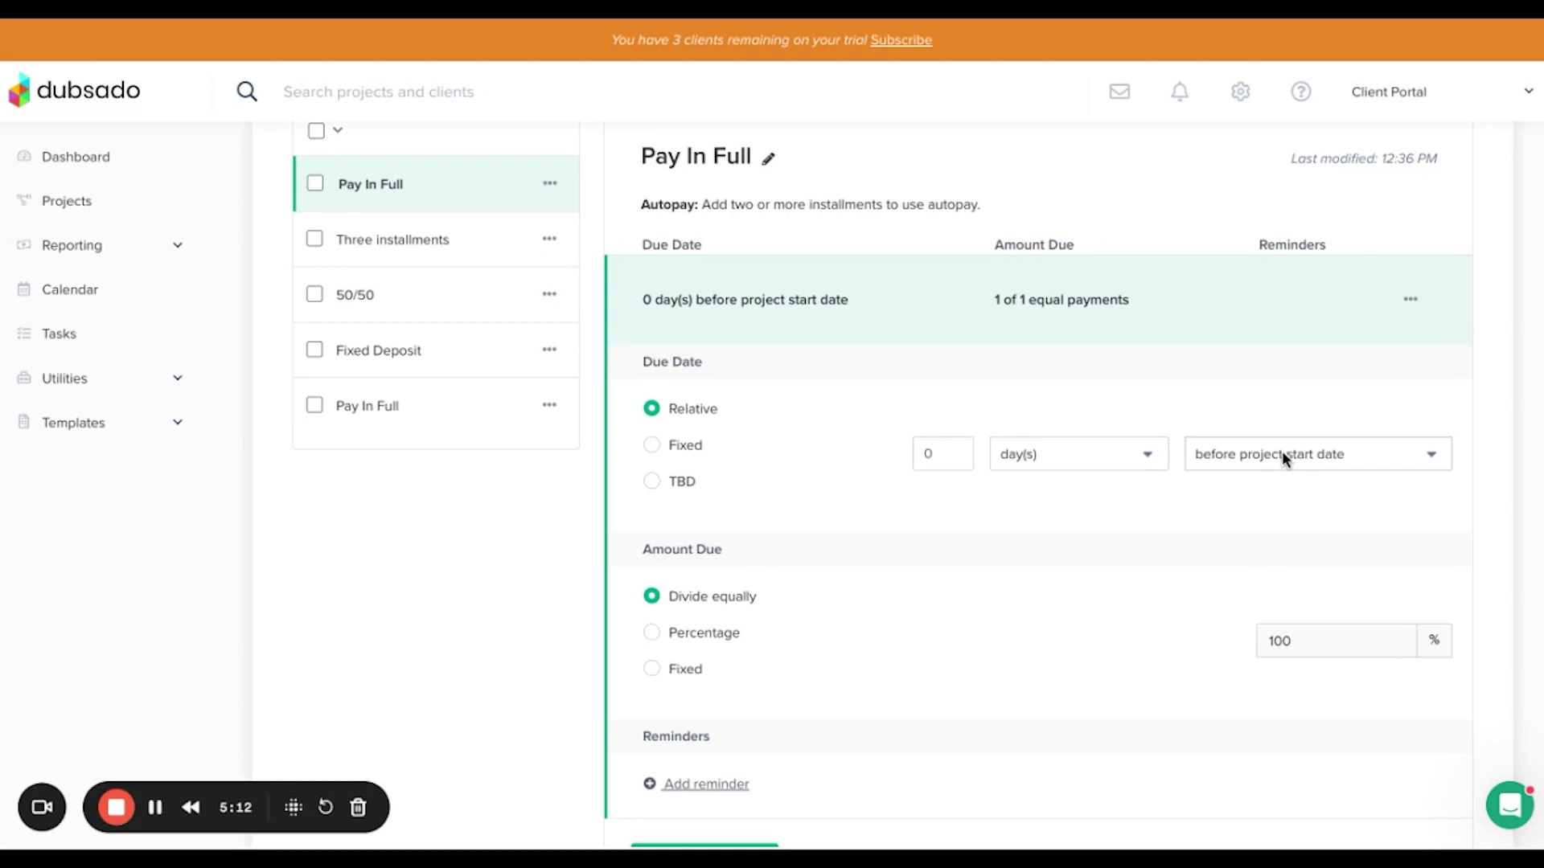
pyautogui.click(1427, 452)
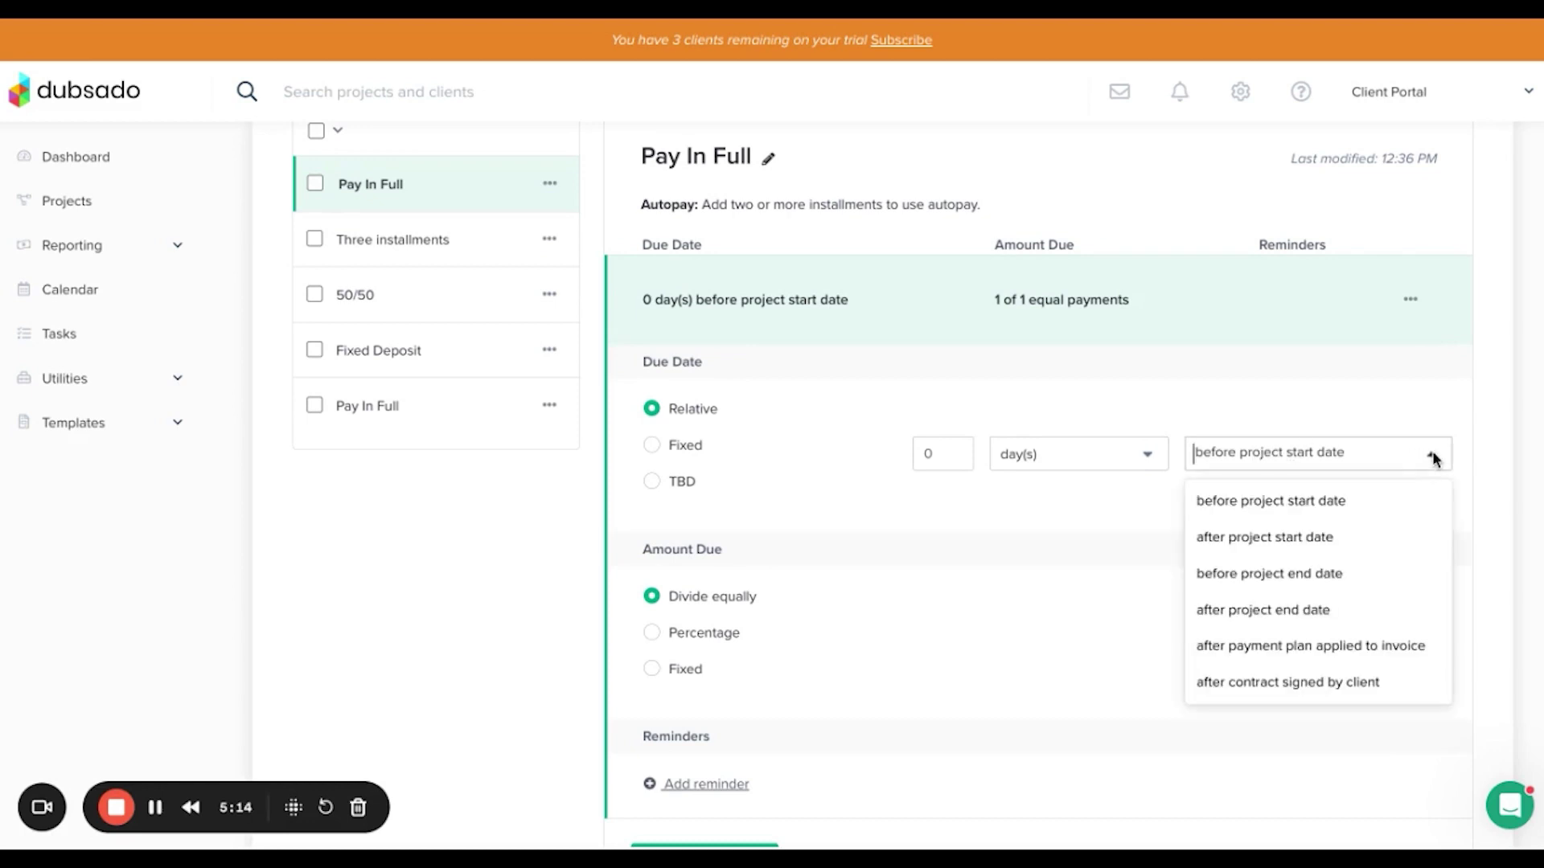
pyautogui.click(1281, 682)
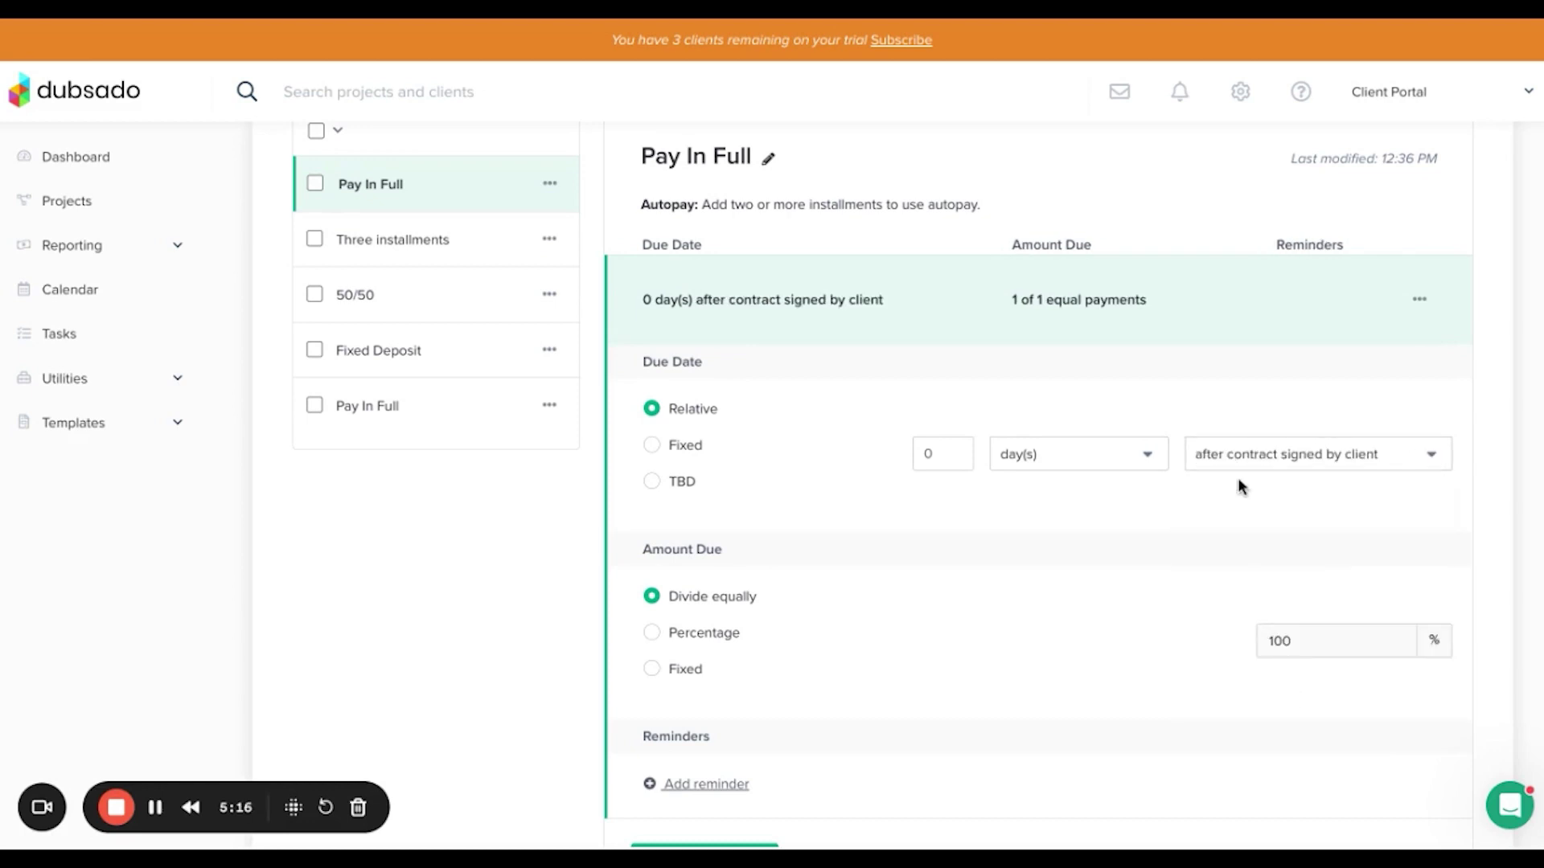
# Add a reminder to the Pay In Full installment for 3 days after due date, using the default Payment Reminder email.
pyautogui.scroll(-2, 1238, 486)
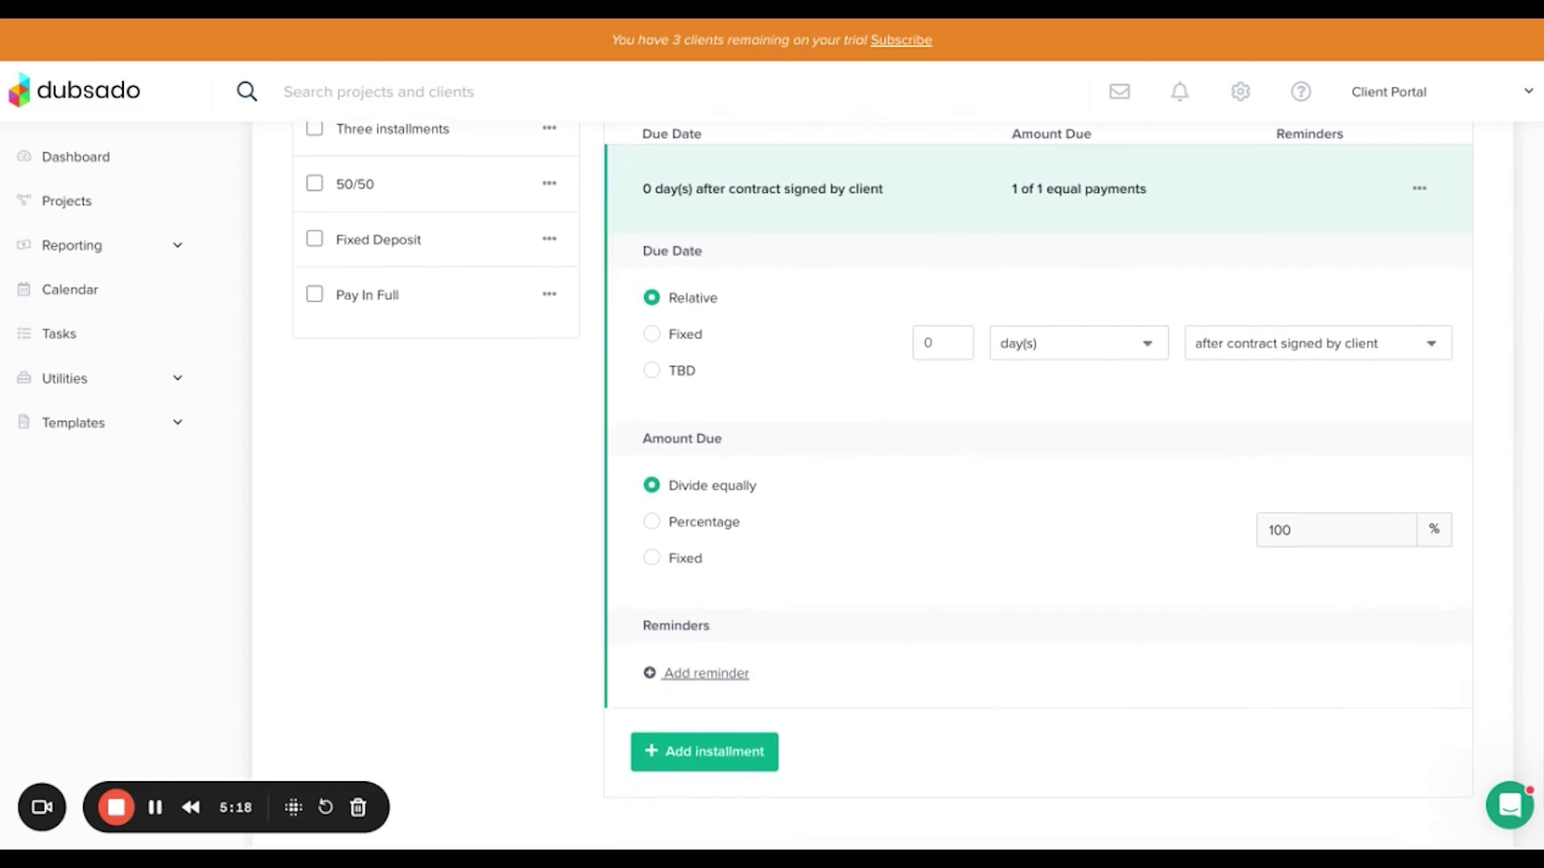
pyautogui.click(689, 680)
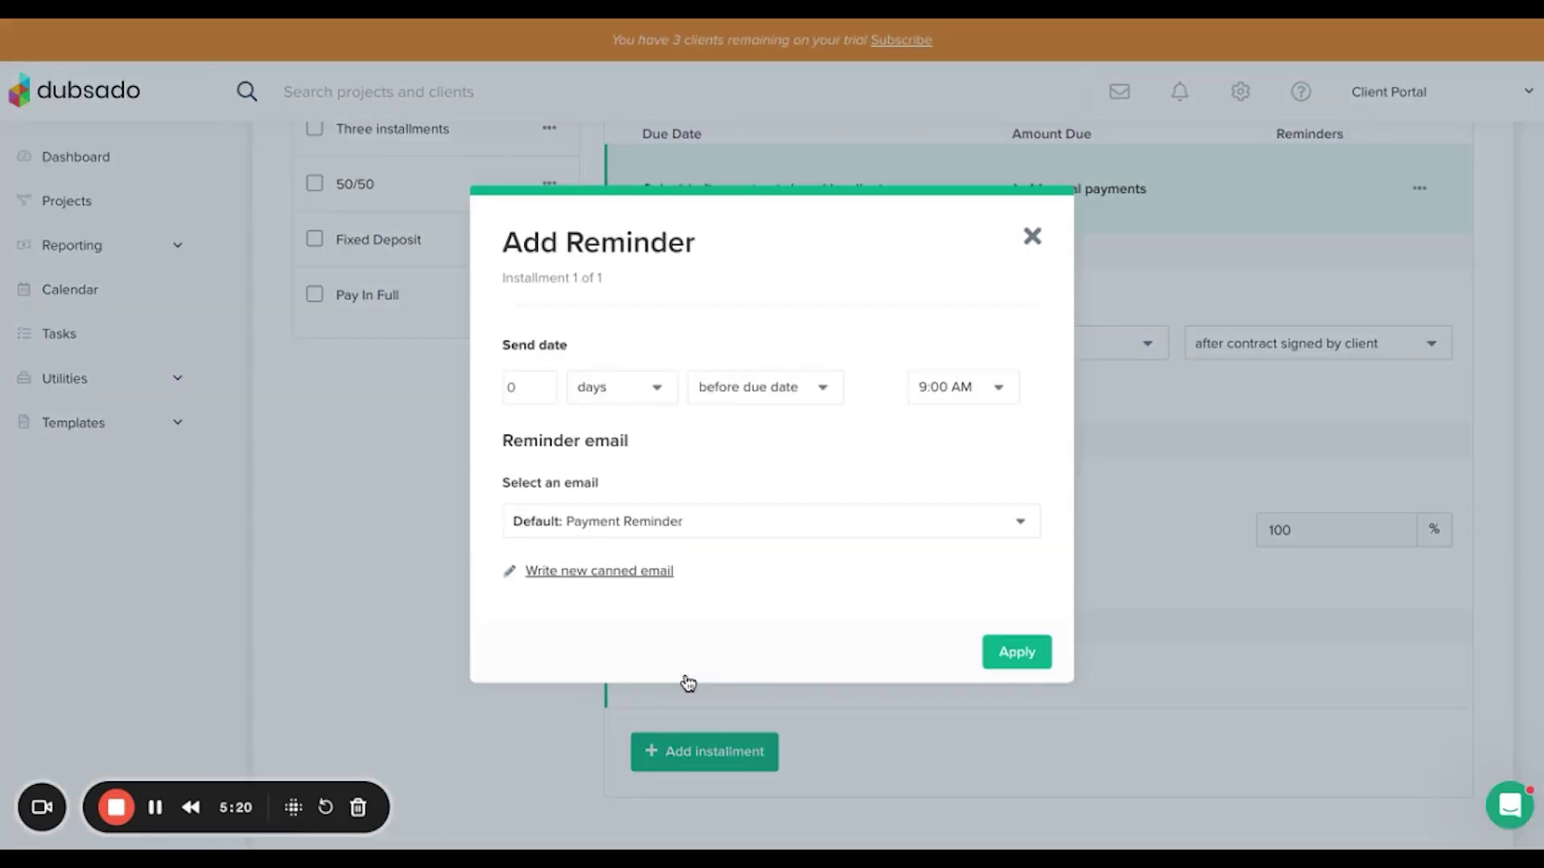
pyautogui.click(544, 383)
pyautogui.click(544, 383)
pyautogui.click(544, 383)
pyautogui.click(754, 383)
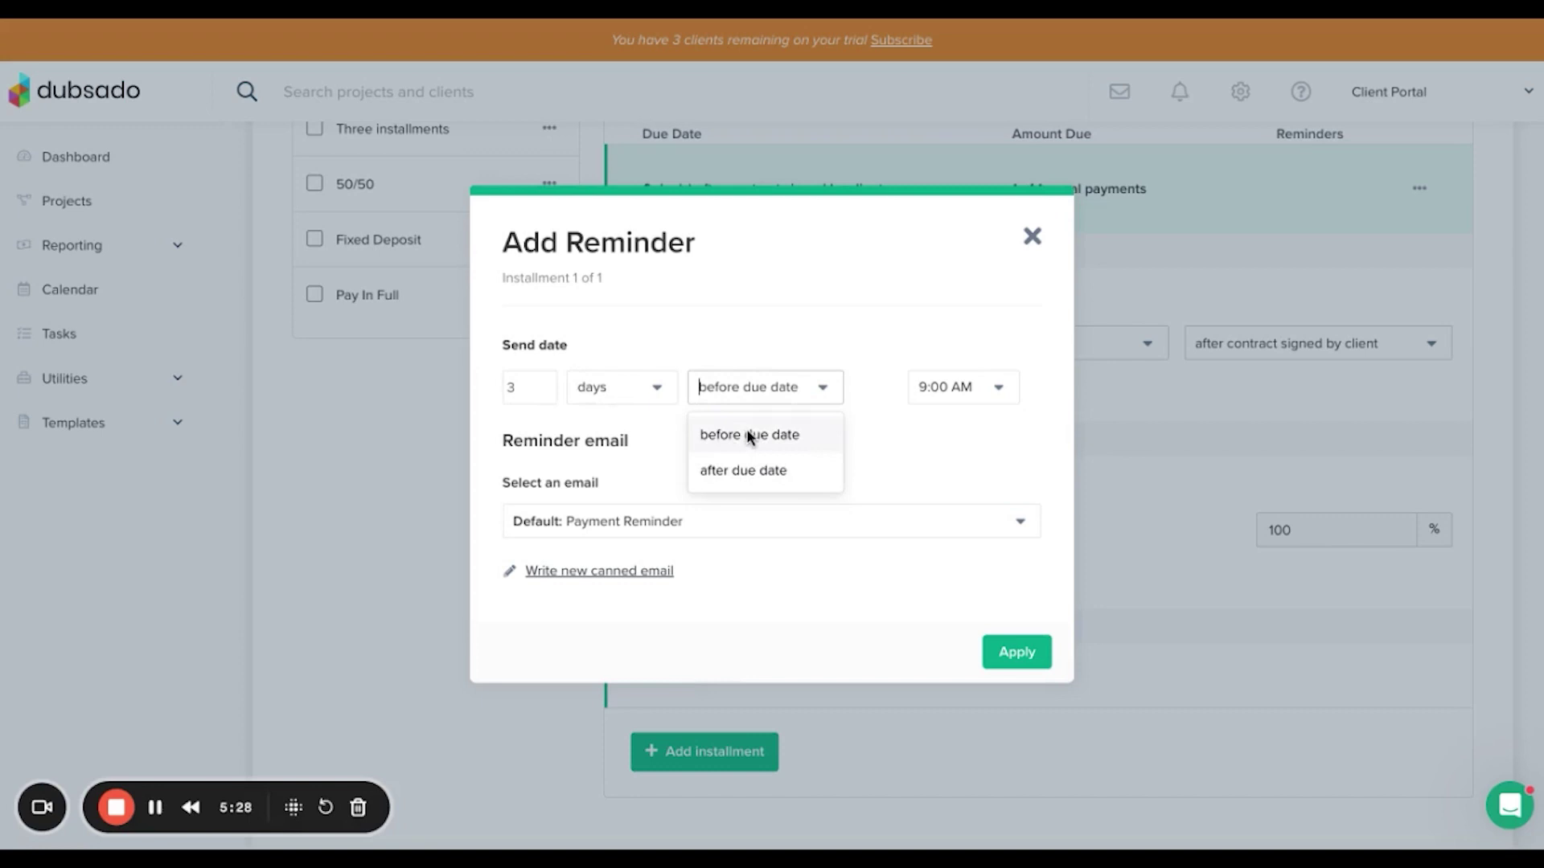
pyautogui.click(741, 473)
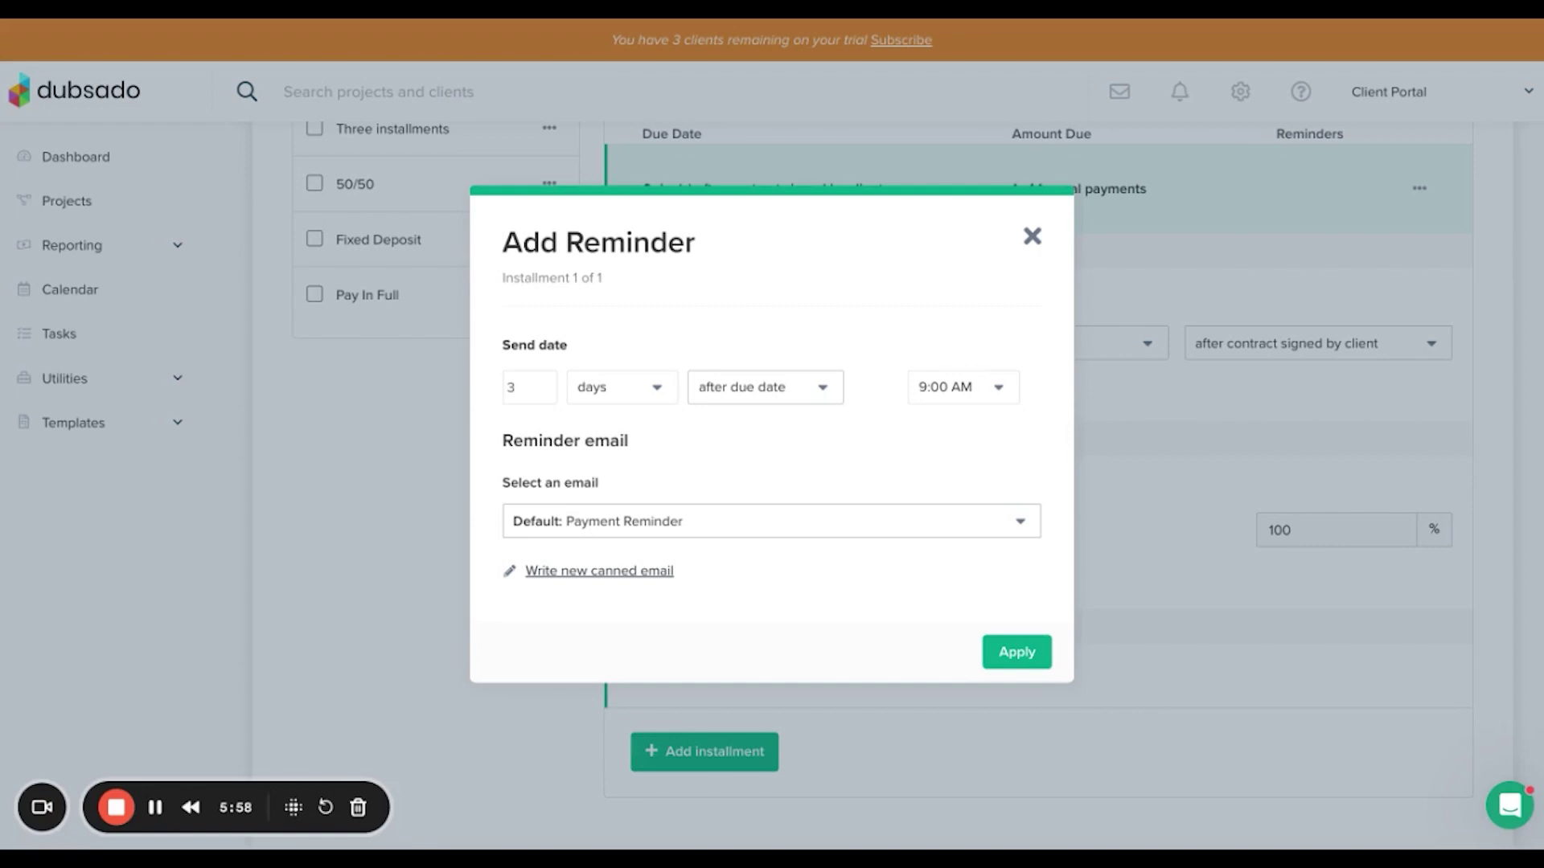
pyautogui.click(1028, 653)
# Add a second reminder to the Pay In Full installment for 7 days after due date.
pyautogui.scroll(-2, 824, 708)
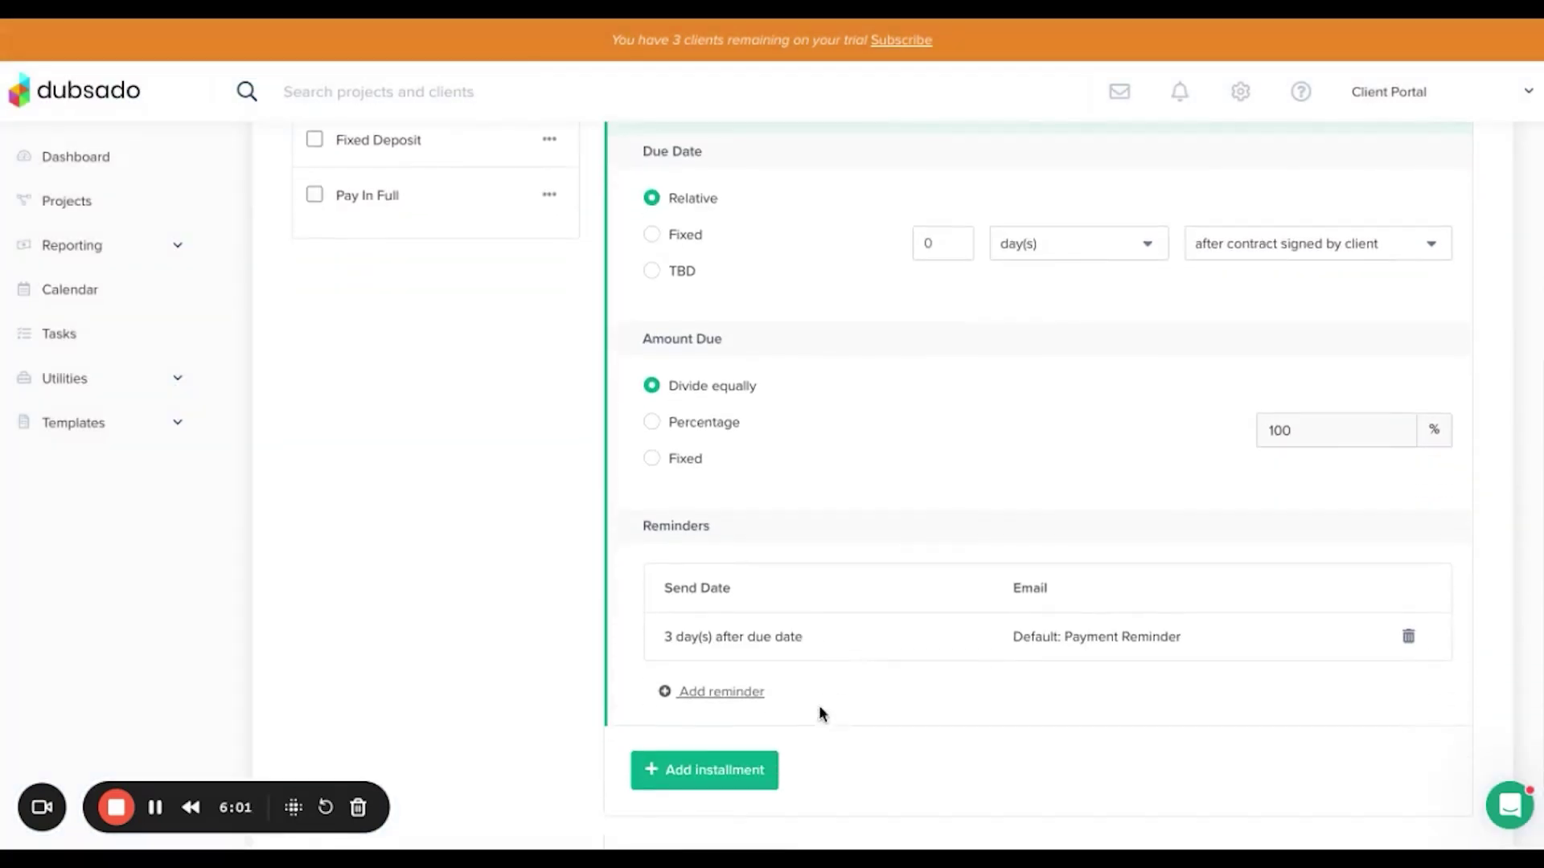
pyautogui.click(712, 691)
pyautogui.doubleClick(511, 388)
pyautogui.write('7')
pyautogui.click(759, 387)
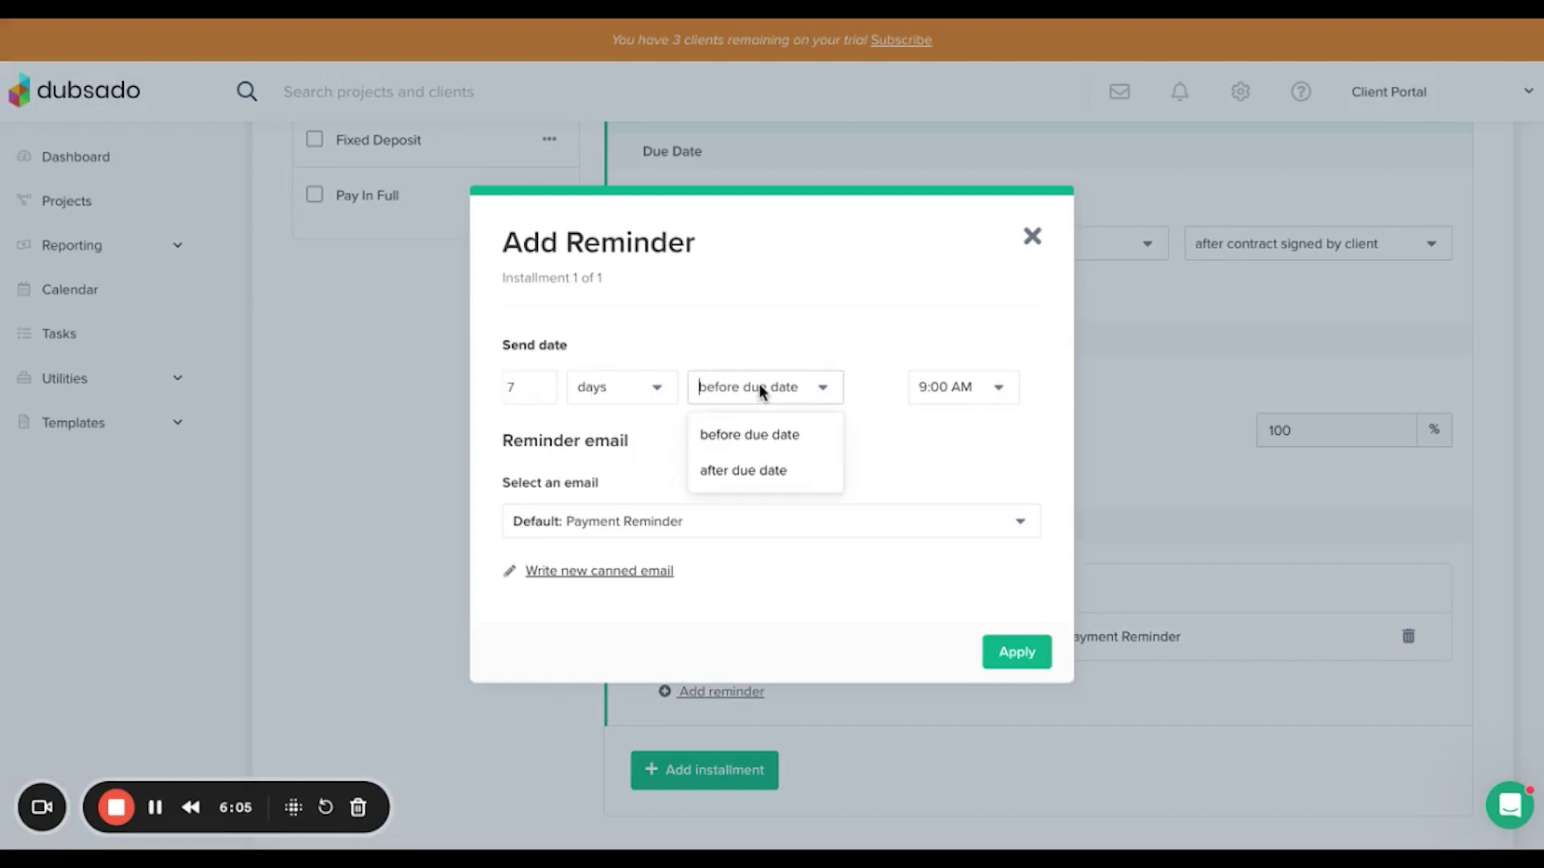
pyautogui.click(765, 471)
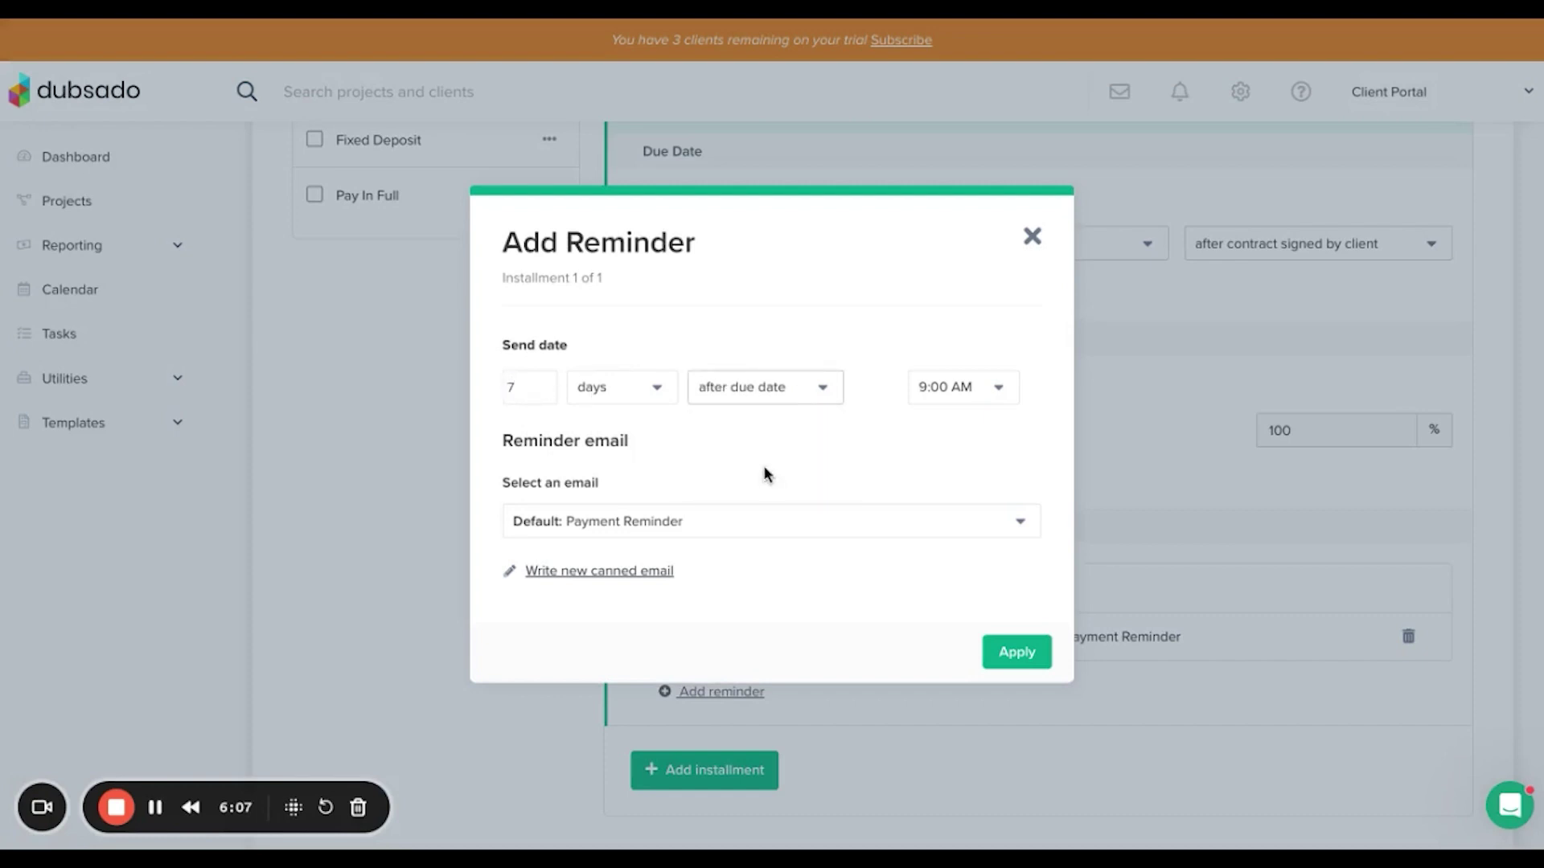
pyautogui.click(1006, 661)
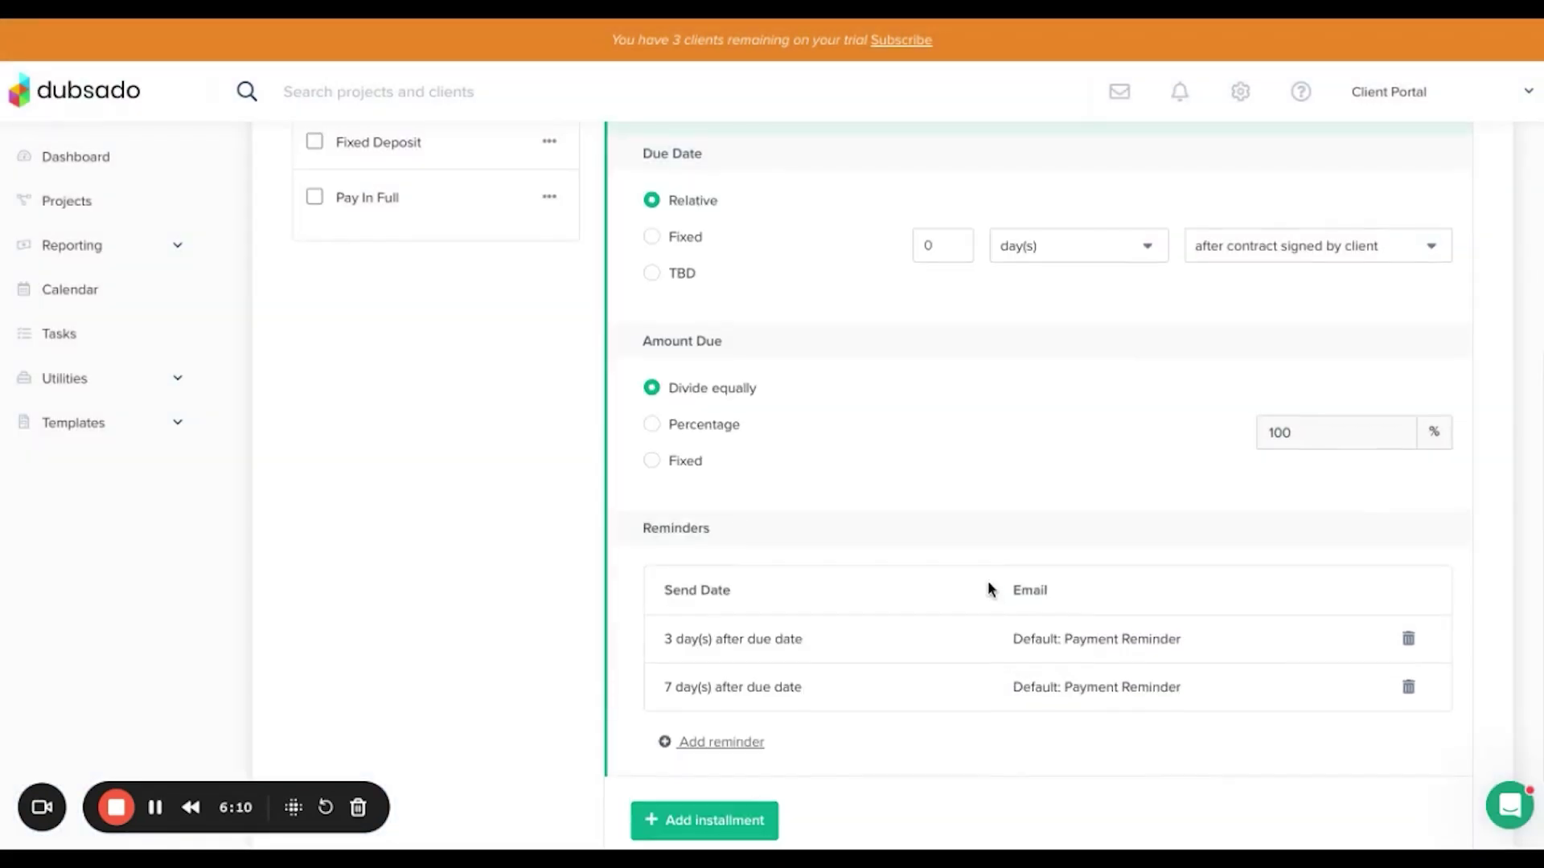
# Create a new payment plan template and name it "50/50".
pyautogui.scroll(5, 989, 589)
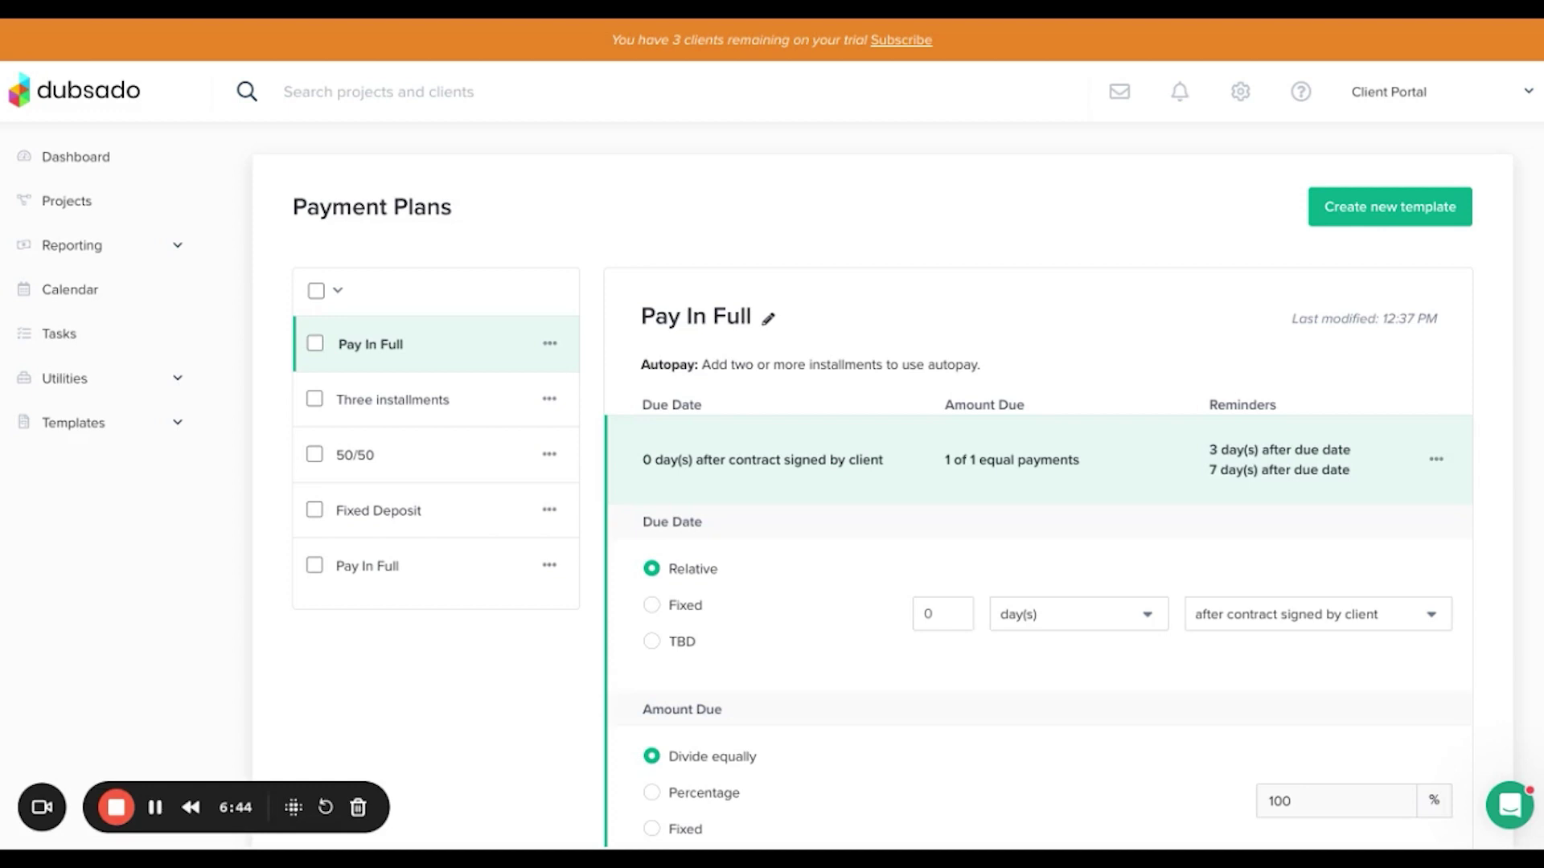
pyautogui.click(1377, 214)
pyautogui.doubleClick(748, 321)
pyautogui.click(842, 319)
pyautogui.moveTo(843, 317); pyautogui.dragTo(641, 317)
pyautogui.write('50/50')
# Add an installment to the new 50/50 plan with a relative due date of 1 day after contract signed by client.
pyautogui.click(706, 474)
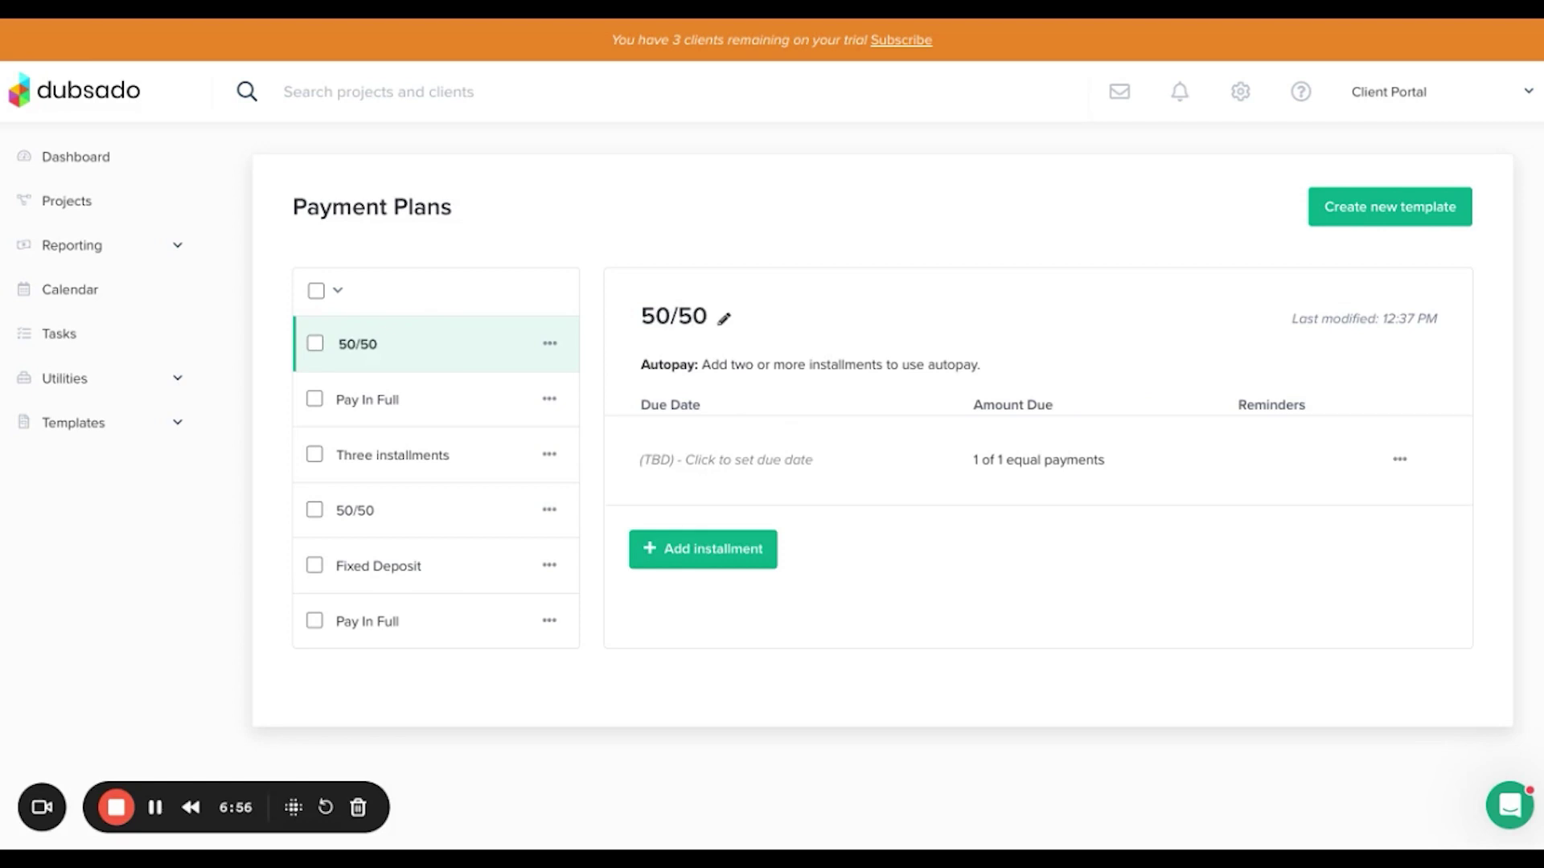
pyautogui.click(765, 465)
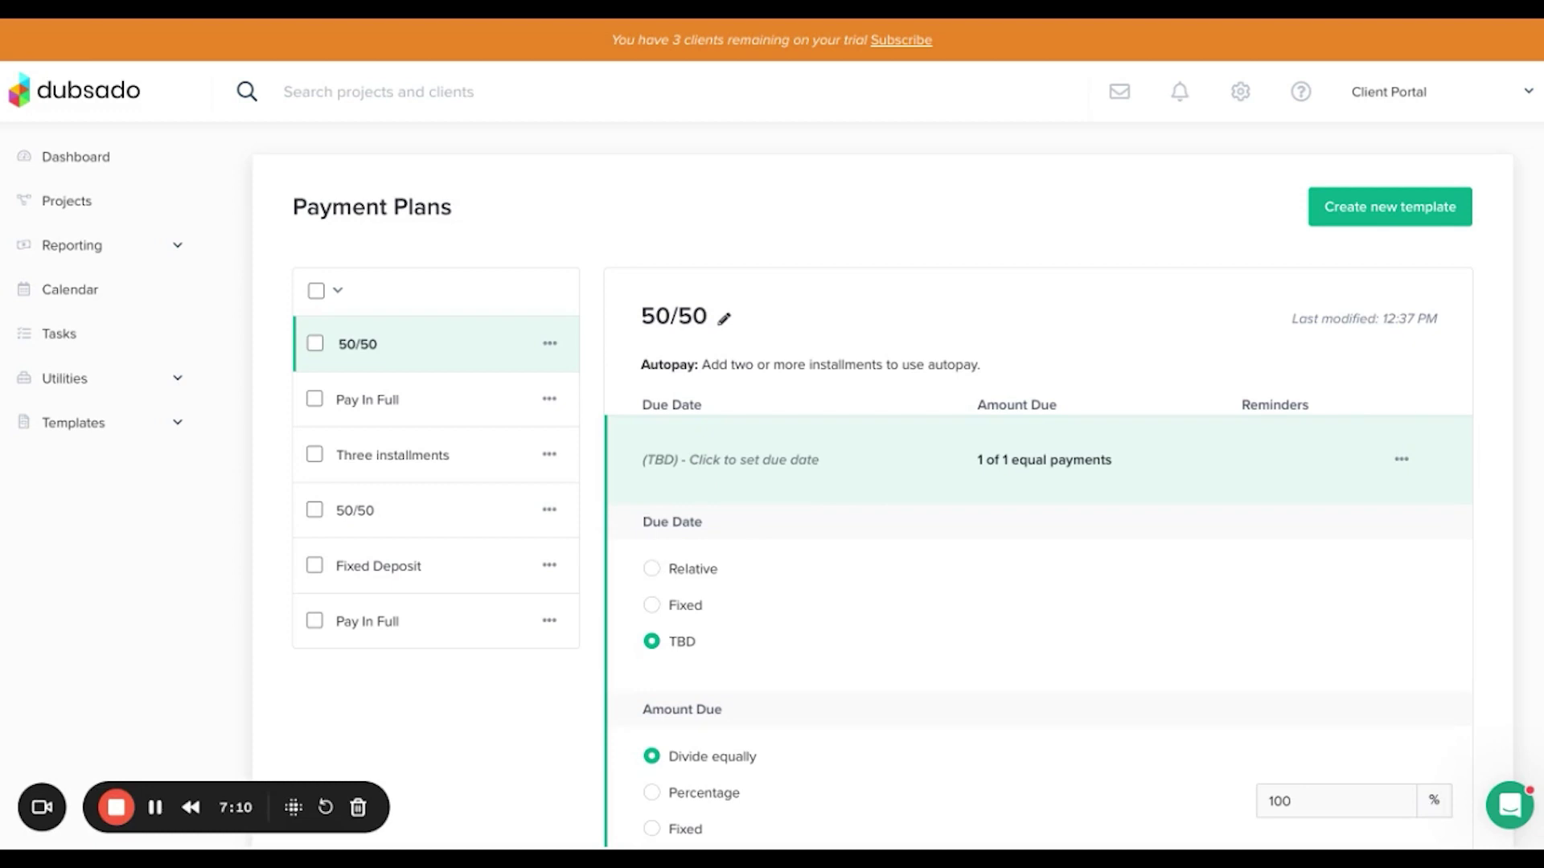
pyautogui.click(661, 569)
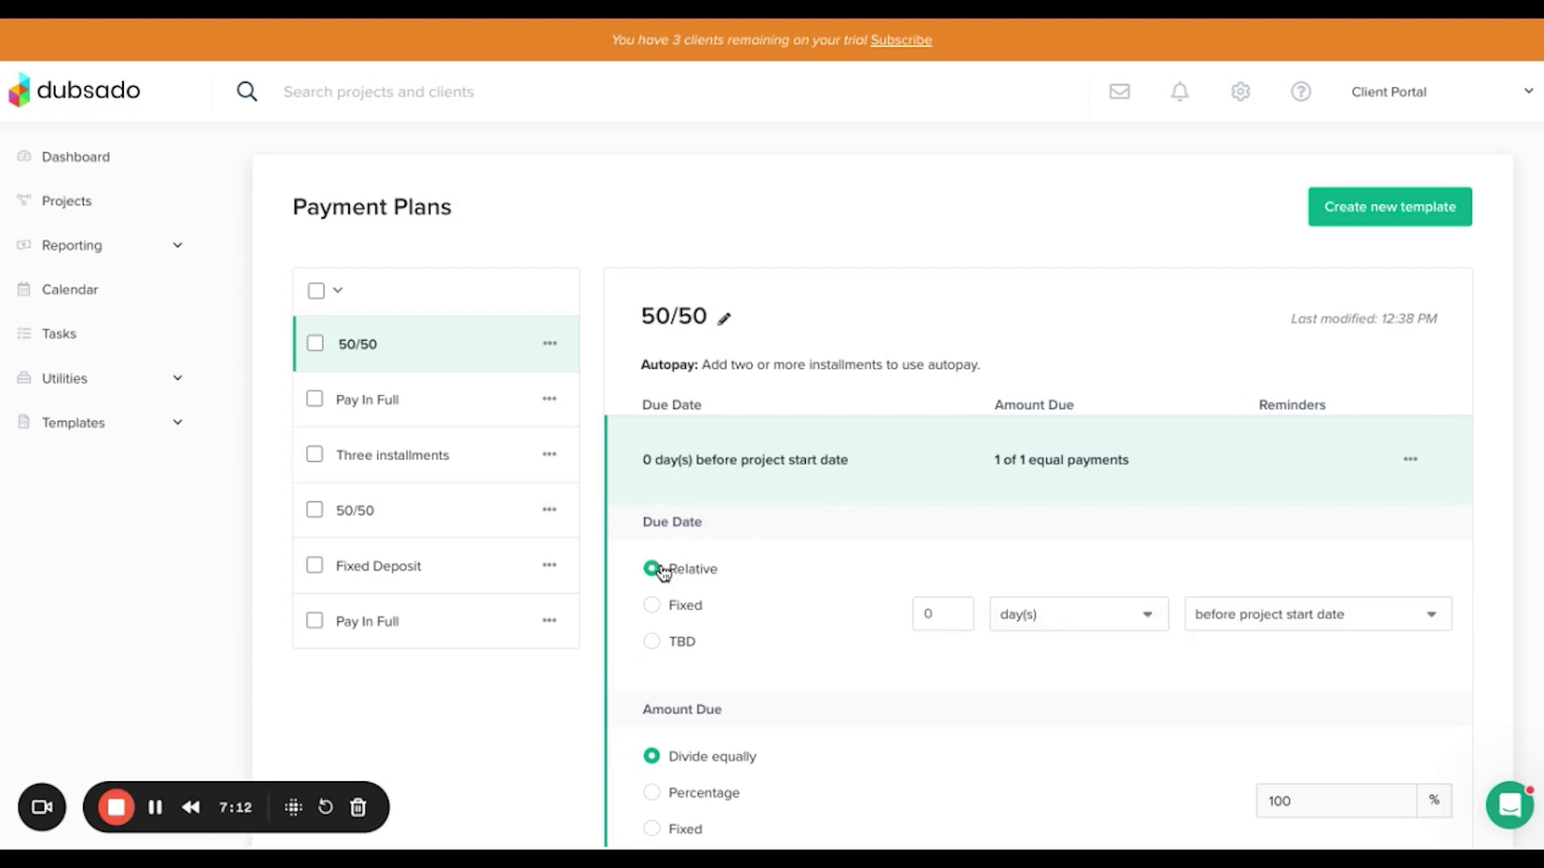
pyautogui.scroll(-1, 1133, 658)
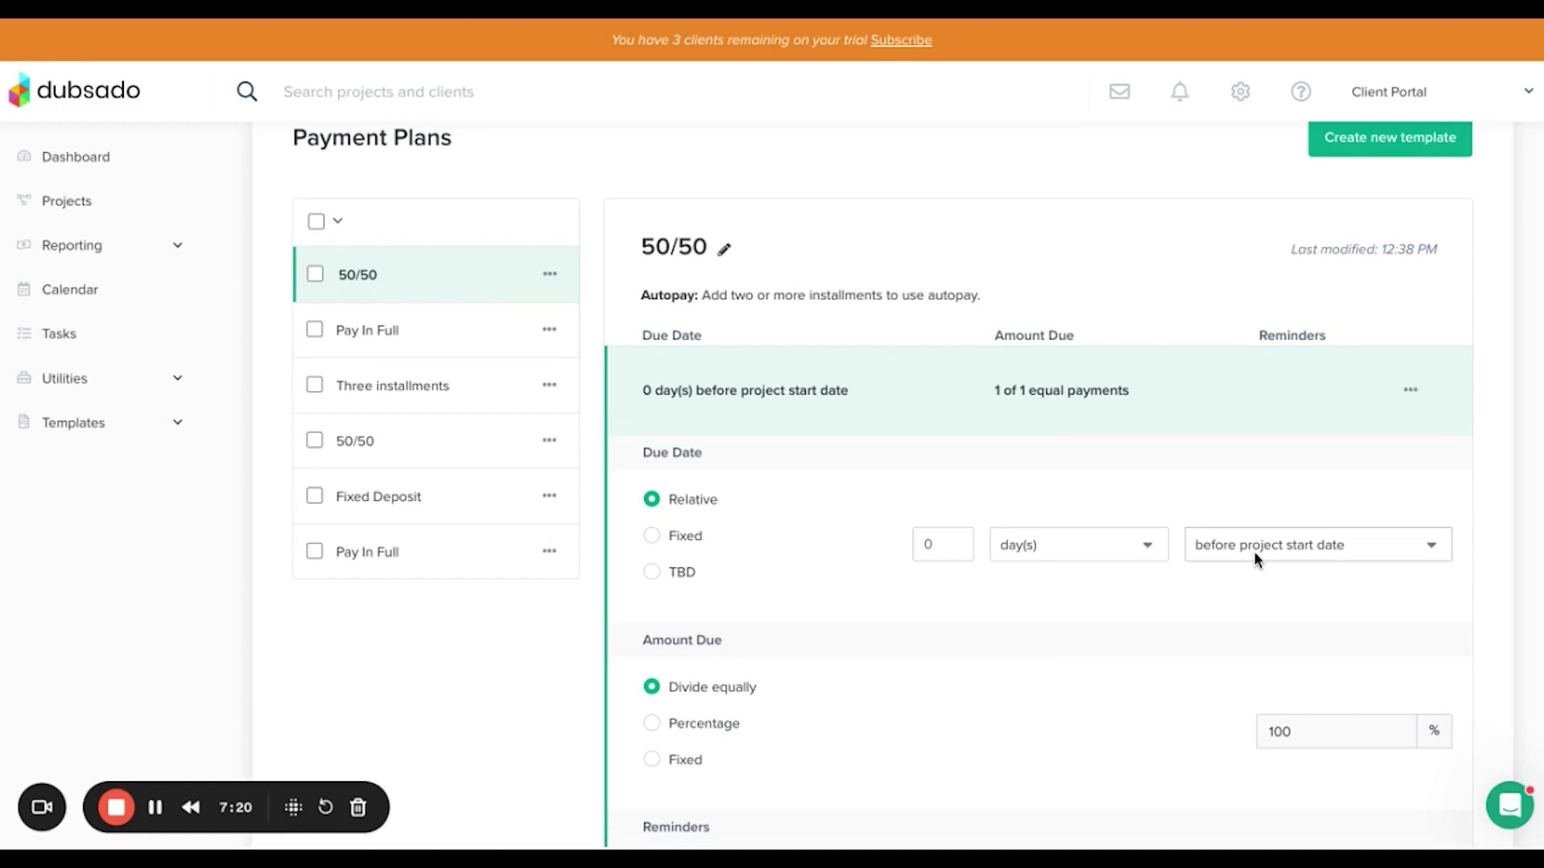
pyautogui.click(1279, 550)
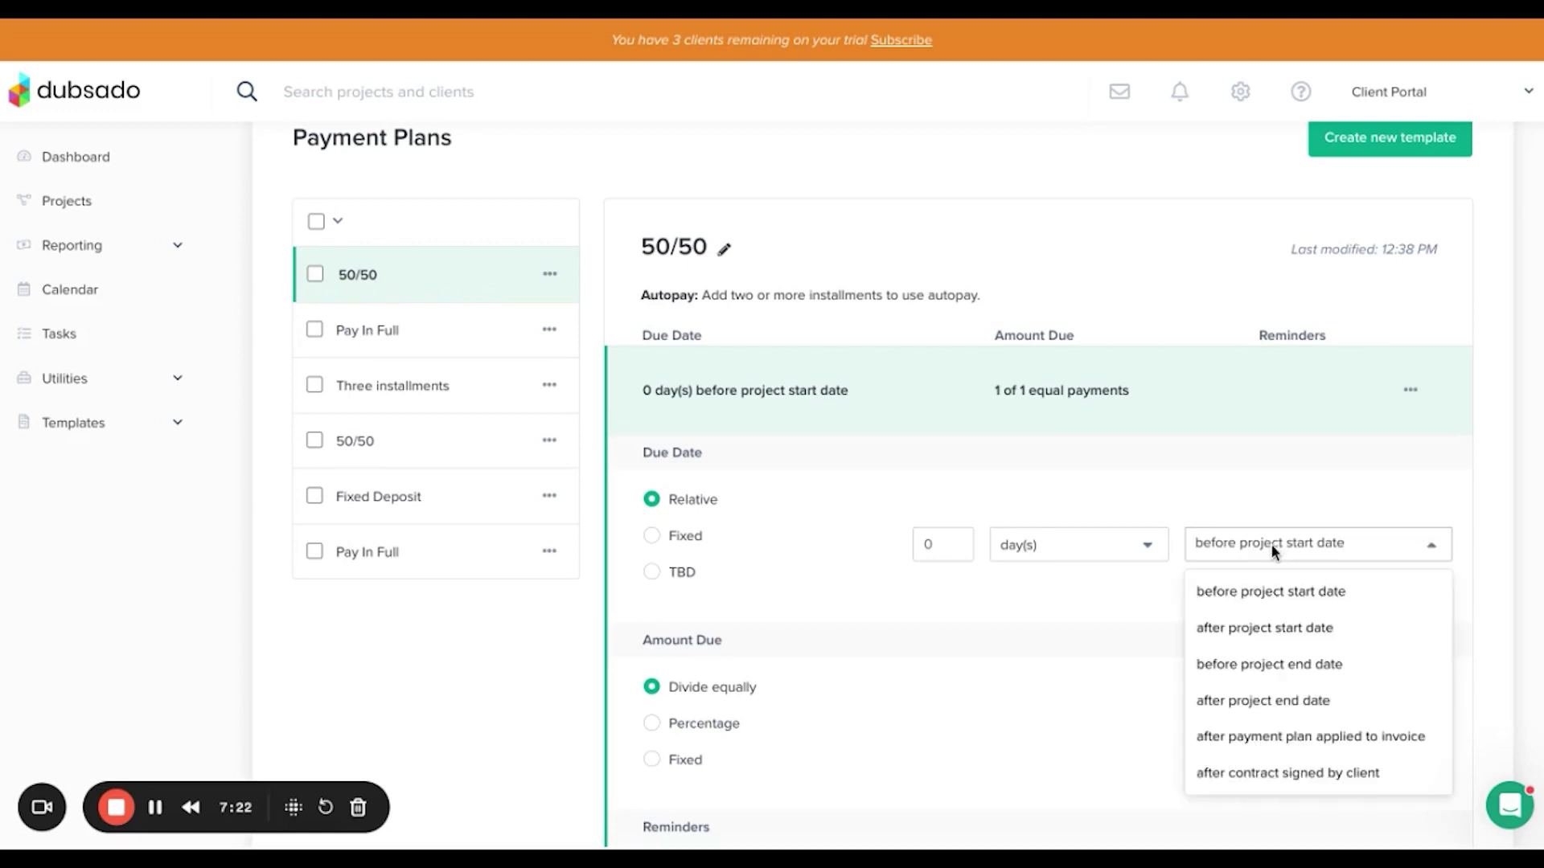
pyautogui.click(1248, 774)
pyautogui.click(961, 538)
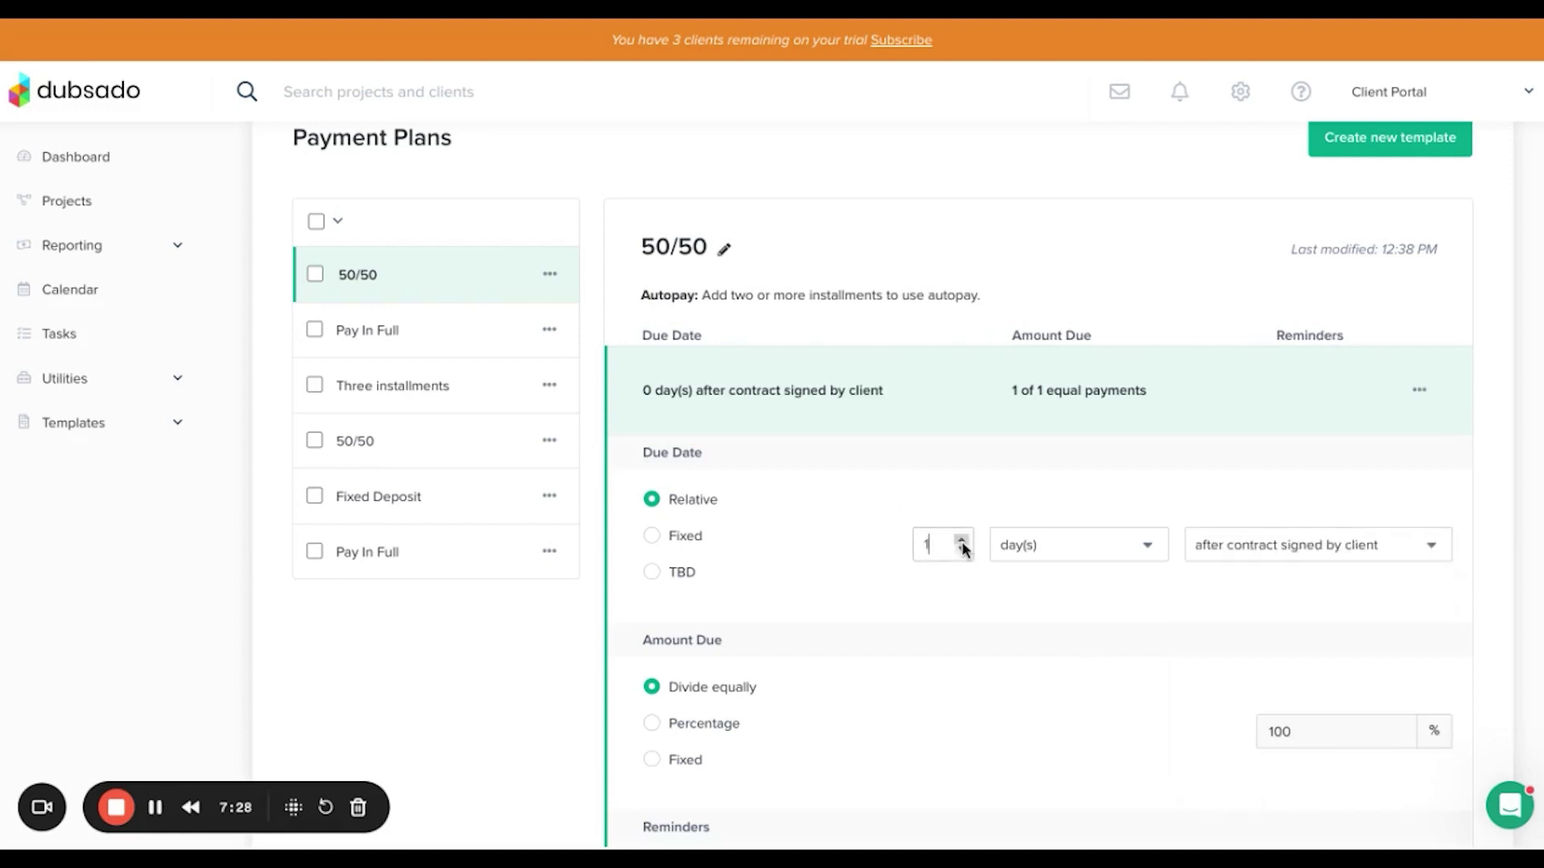
# Add two reminders to the 50/50 installment, one 2 days before due date and one 0 days before due date.
pyautogui.scroll(-1, 959, 615)
pyautogui.scroll(-2, 1037, 542)
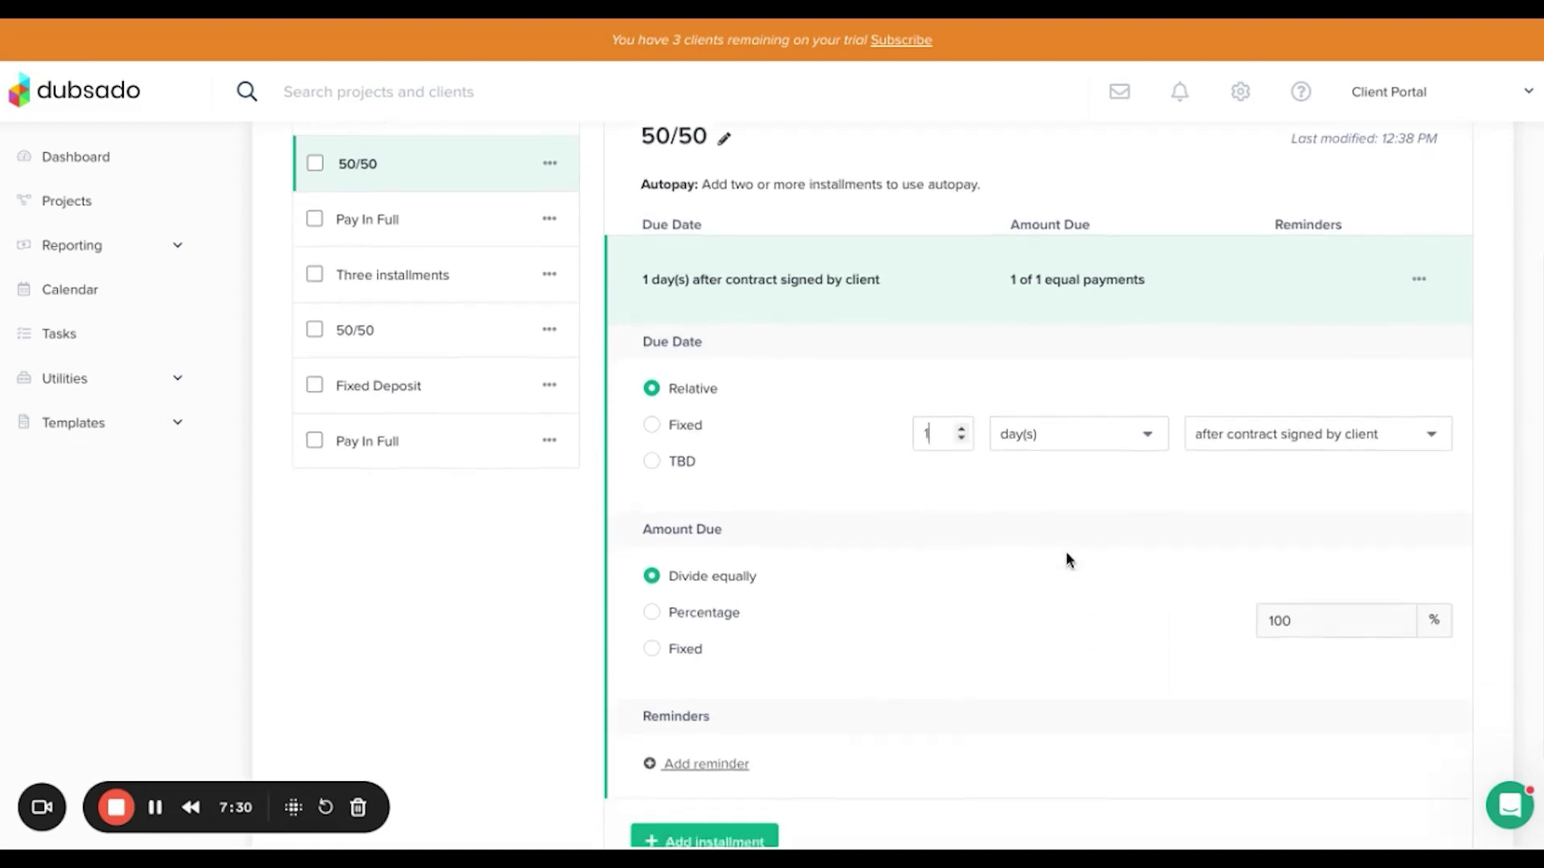
pyautogui.click(699, 646)
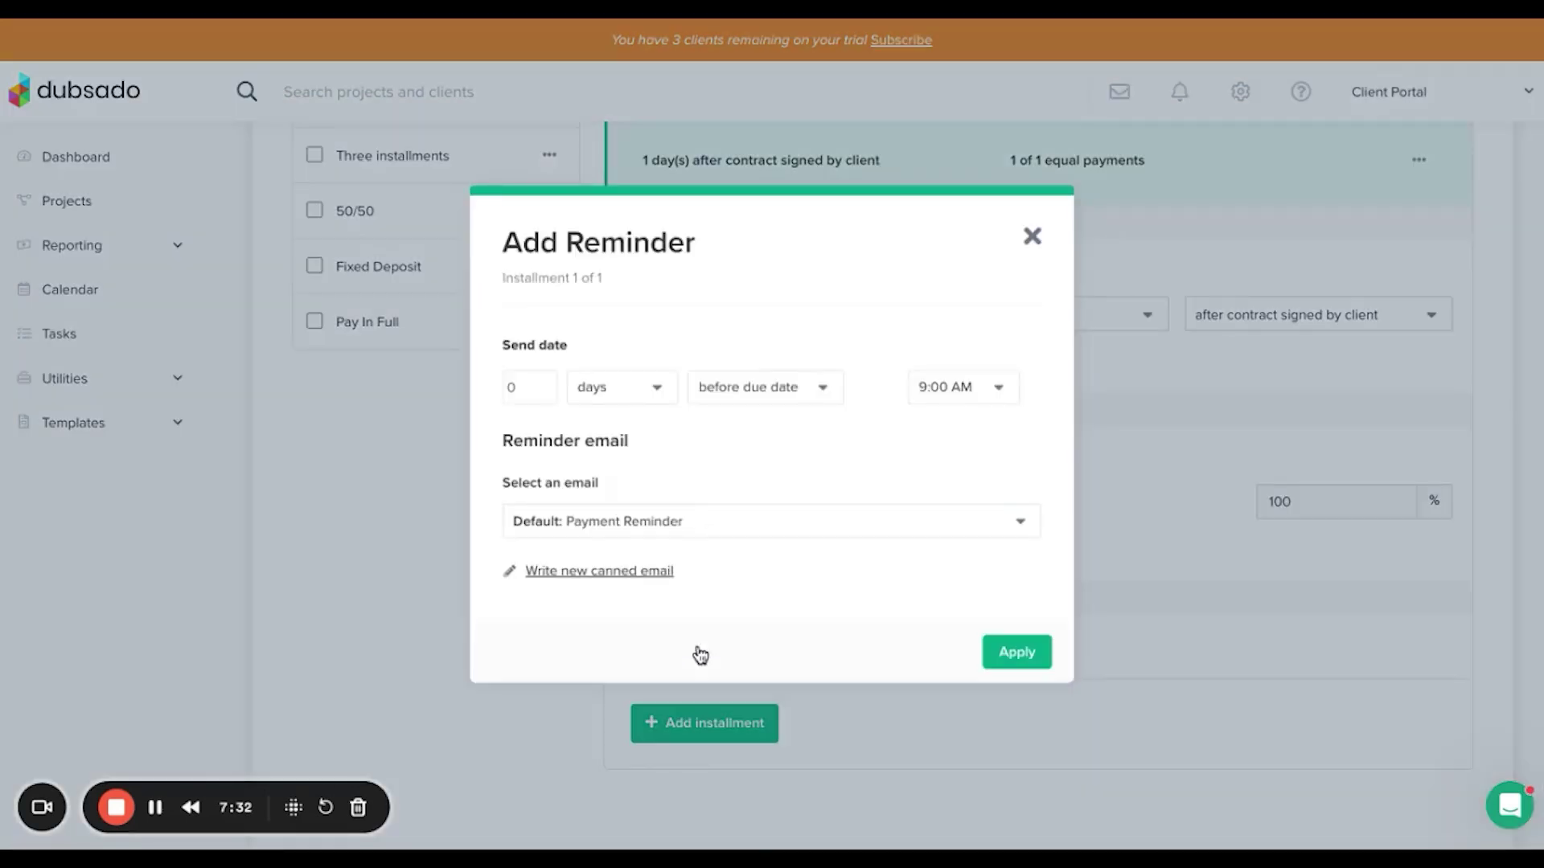
pyautogui.click(543, 383)
pyautogui.click(543, 383)
pyautogui.click(999, 649)
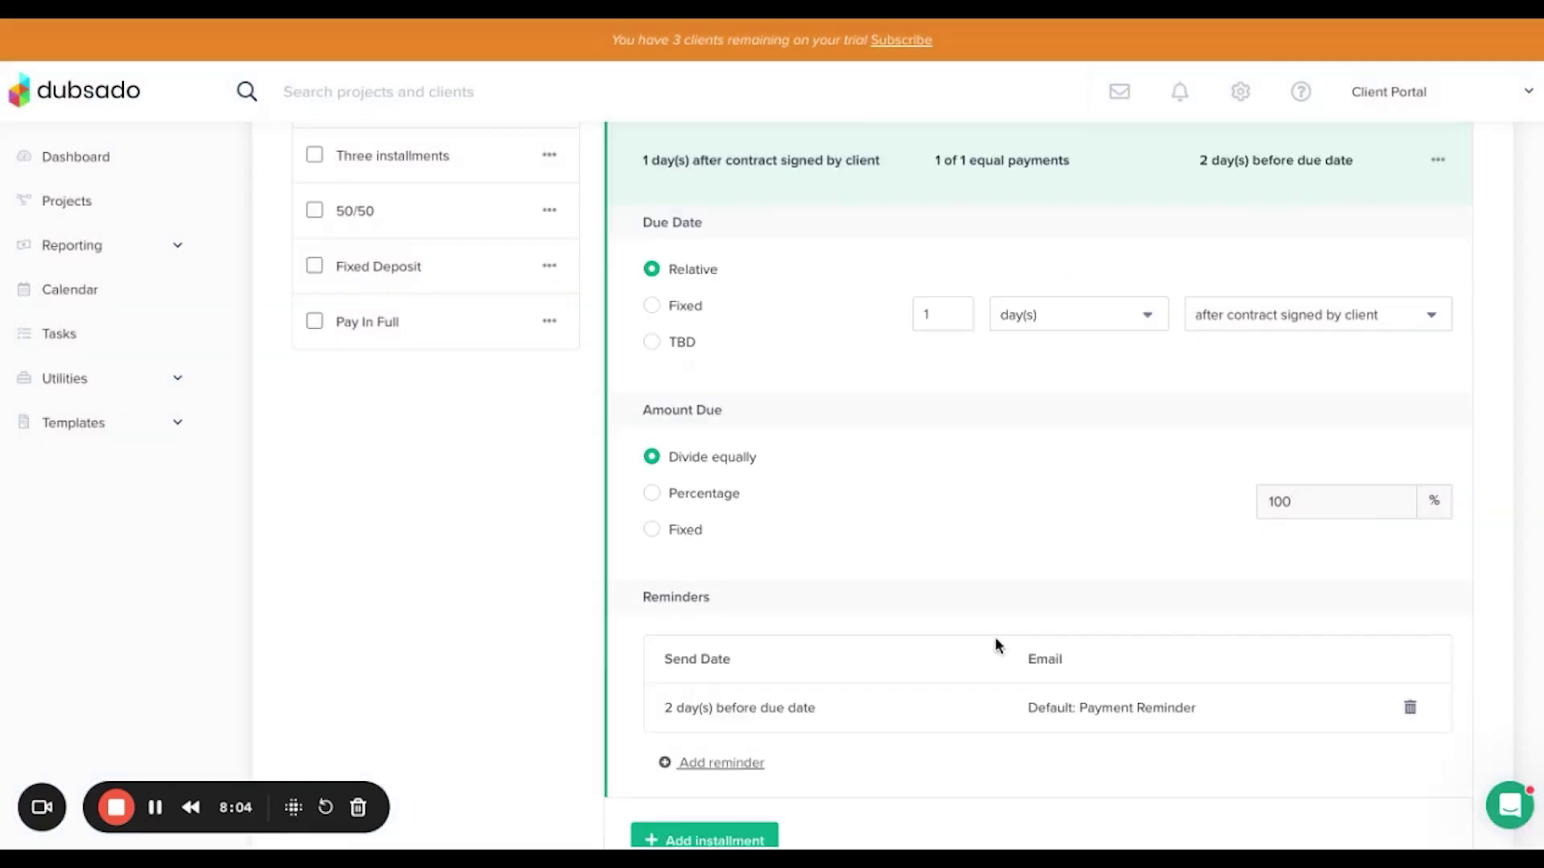
pyautogui.click(728, 764)
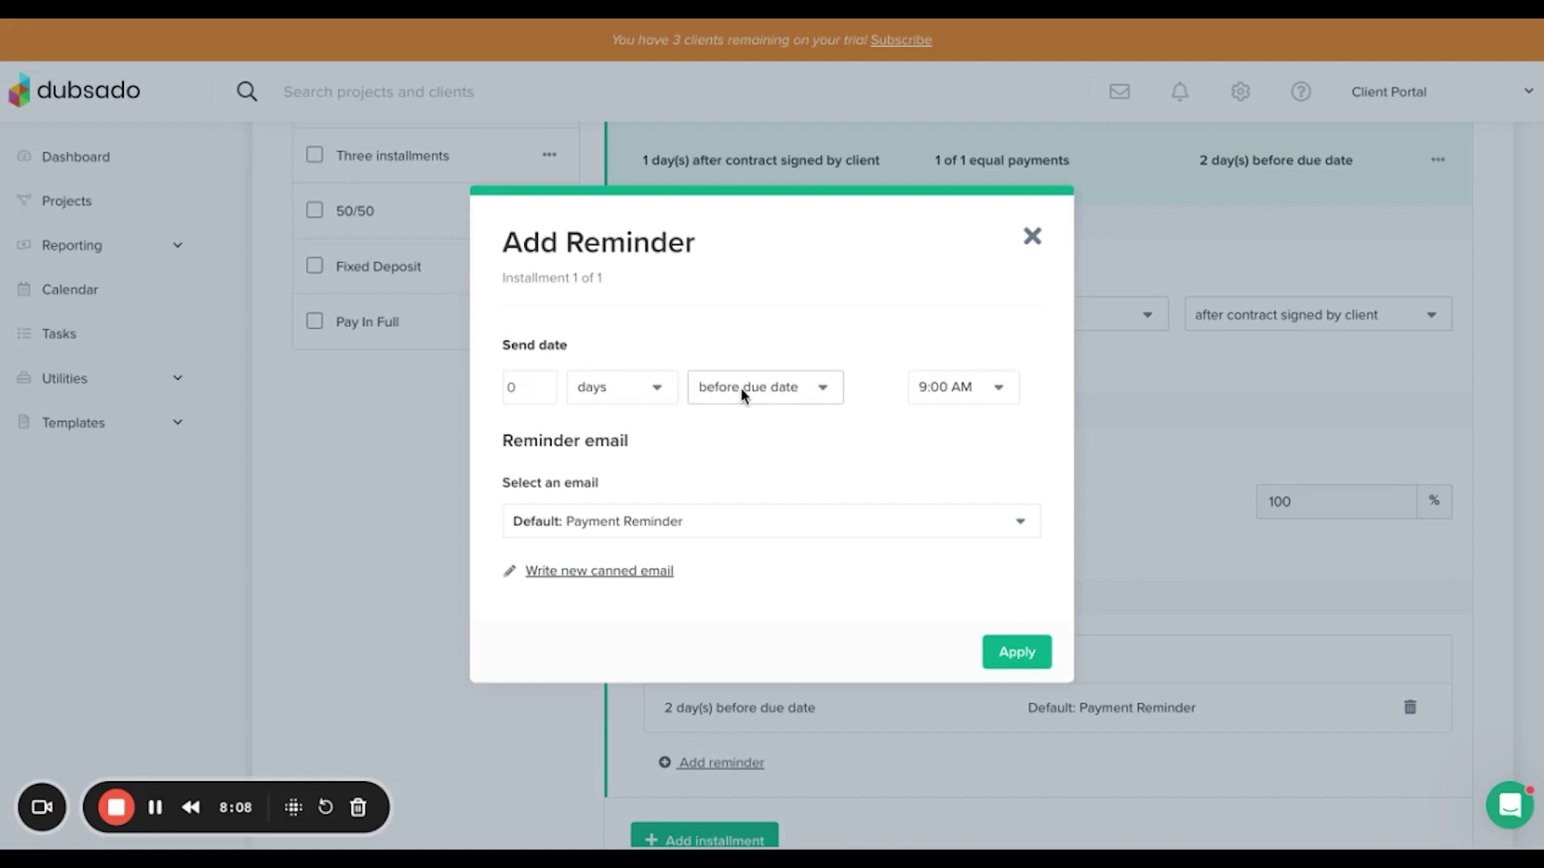
pyautogui.click(1005, 651)
# Add a reminder to the 50/50 installment for 3 days after due date.
pyautogui.scroll(-2, 1001, 651)
pyautogui.click(749, 657)
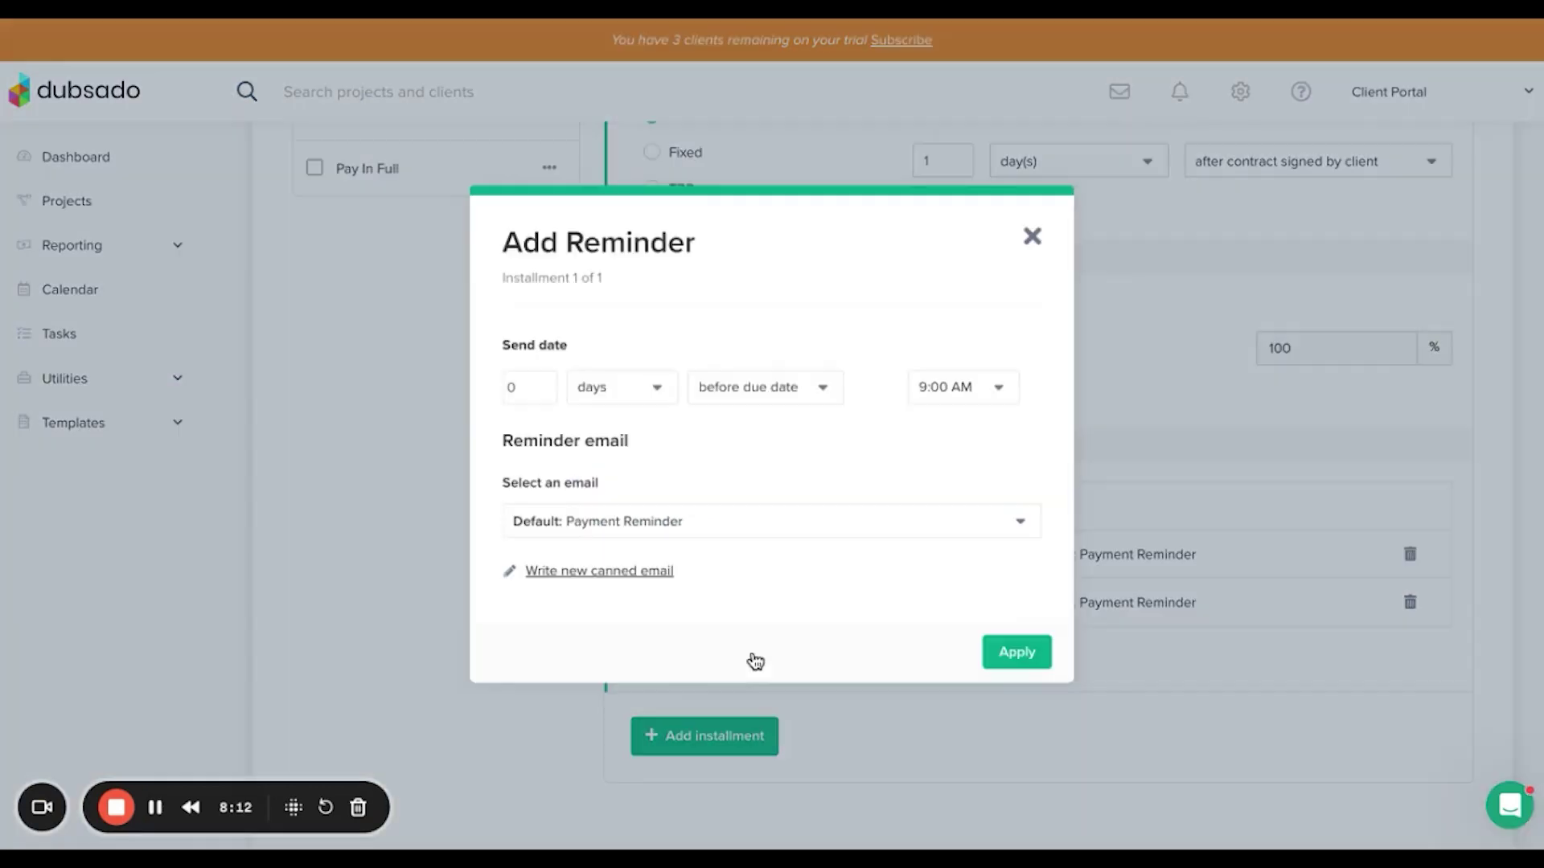
pyautogui.click(545, 383)
pyautogui.click(544, 382)
pyautogui.click(544, 383)
pyautogui.click(711, 387)
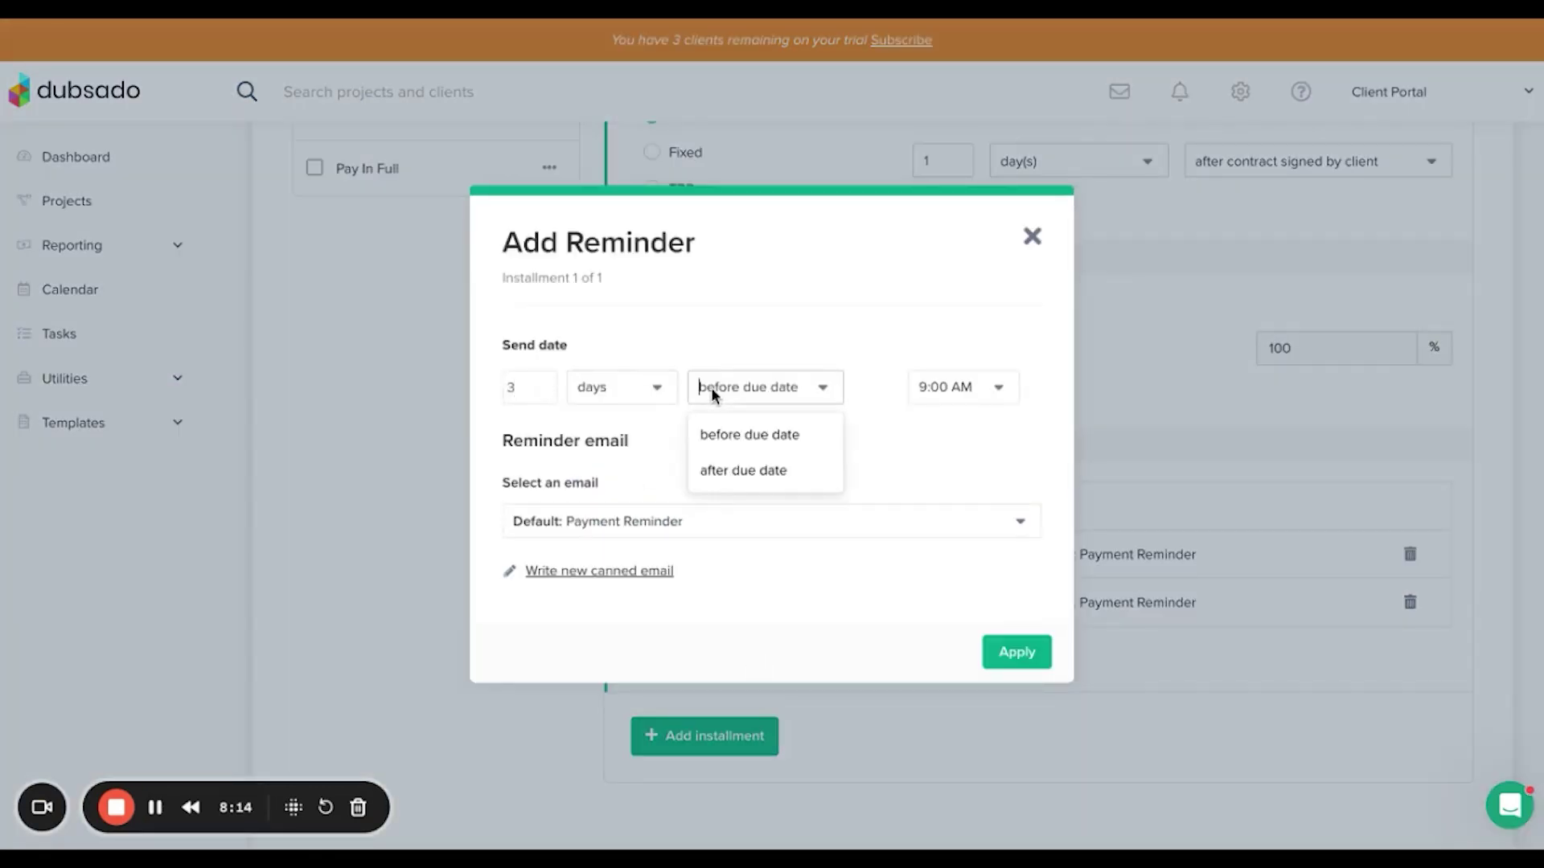
pyautogui.click(734, 464)
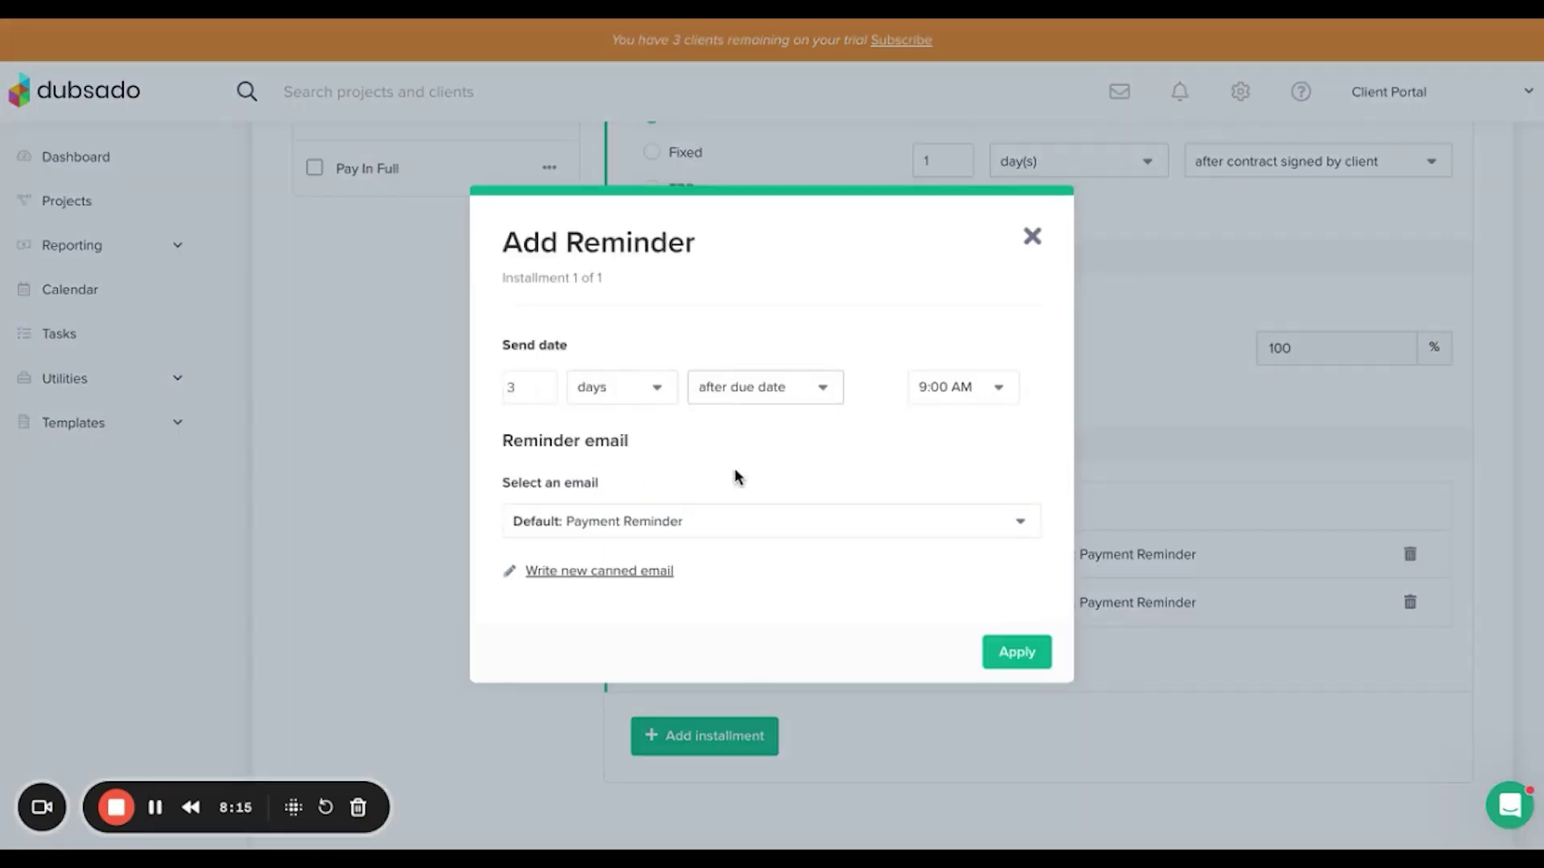
pyautogui.click(1032, 666)
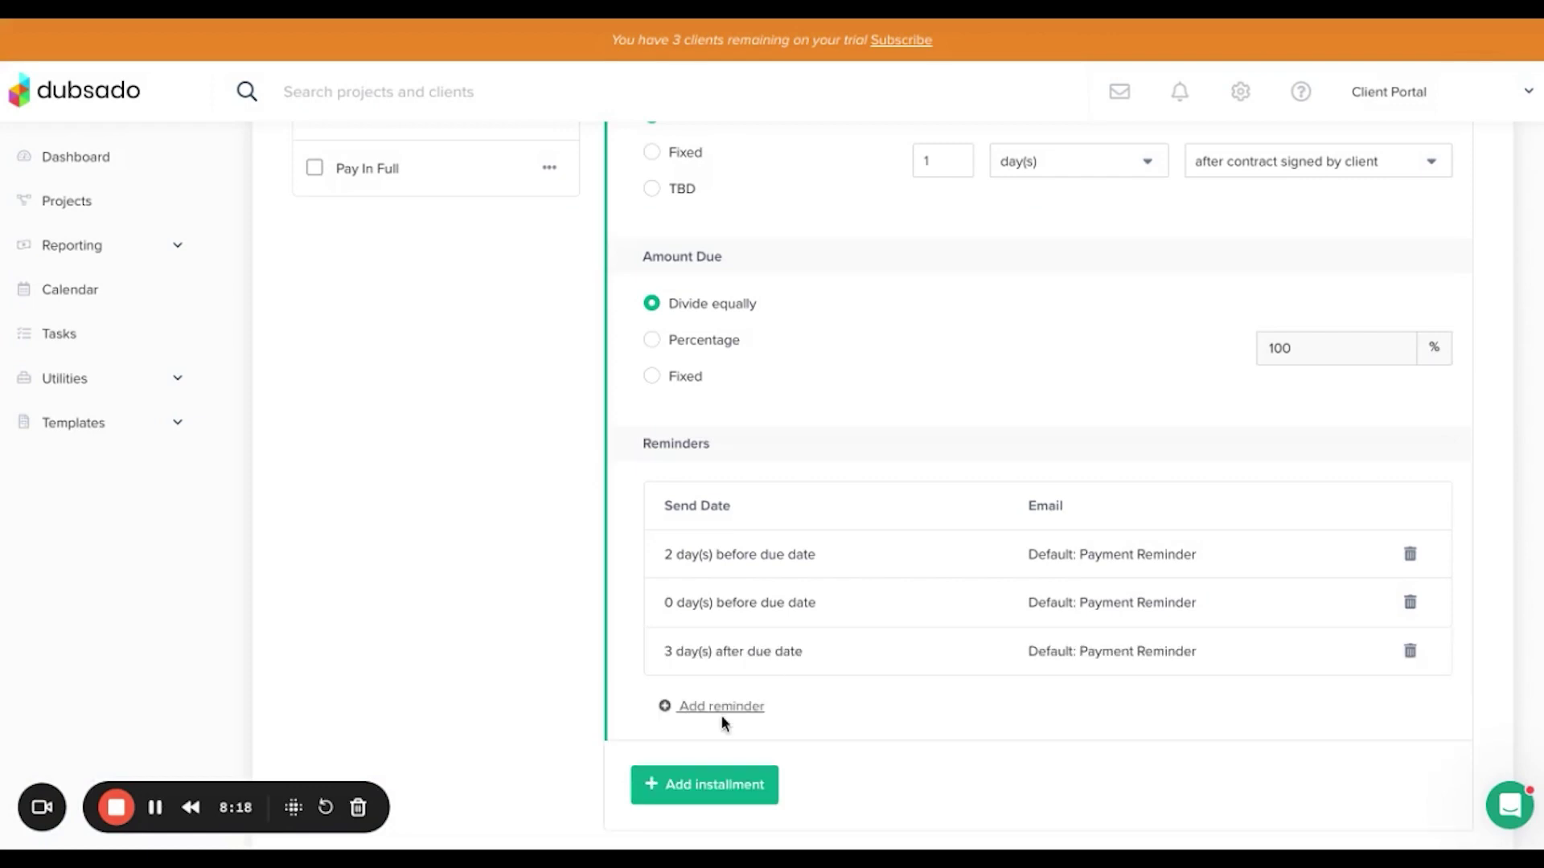
# Add a reminder to the 50/50 installment for 7 days after due date.
pyautogui.click(721, 706)
pyautogui.doubleClick(519, 387)
pyautogui.write('7')
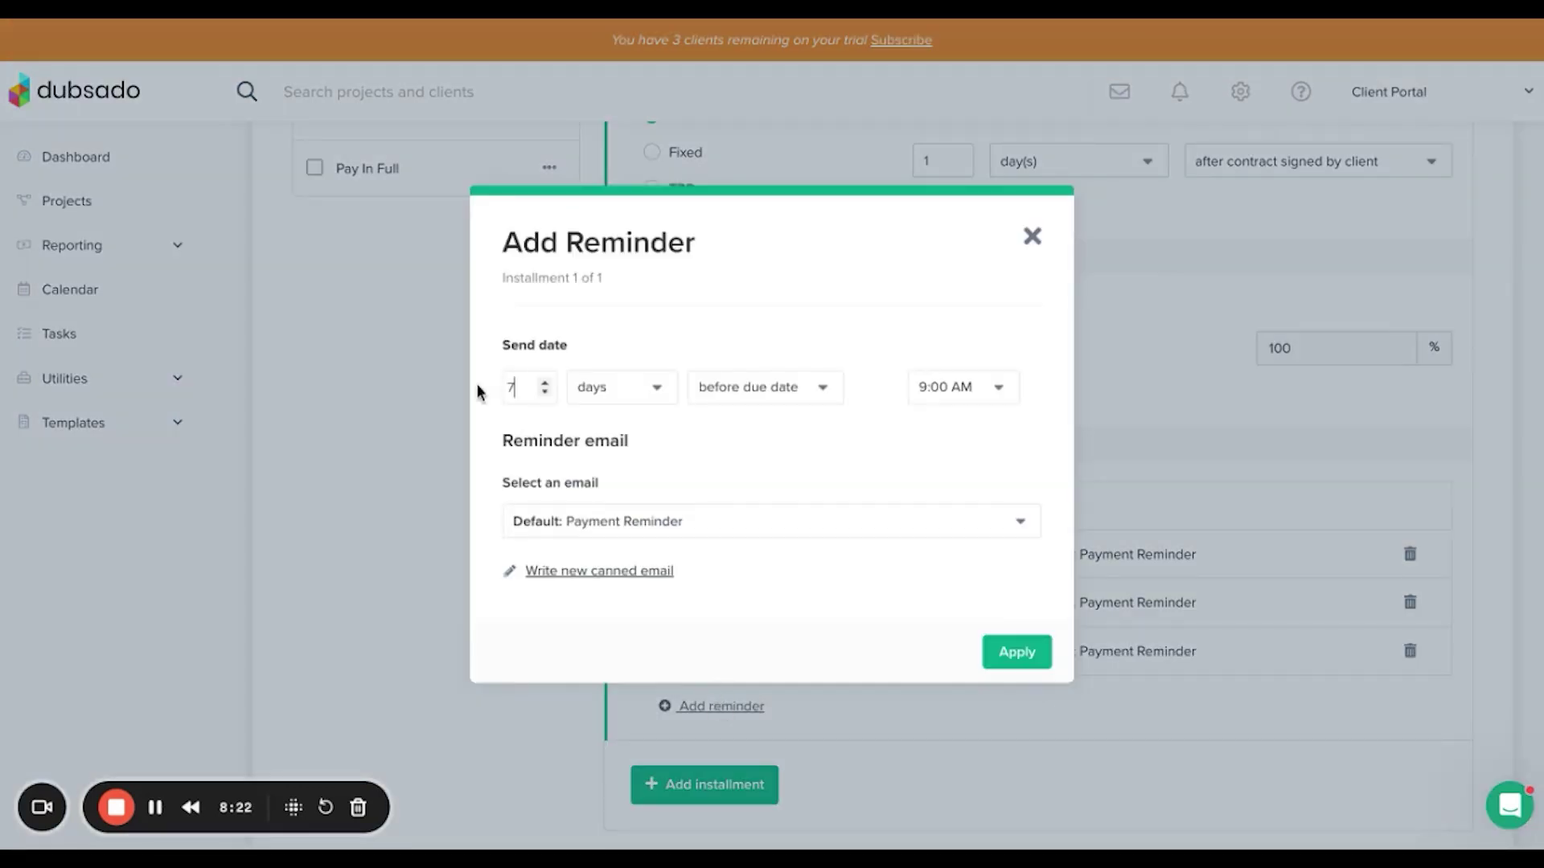
pyautogui.click(788, 387)
pyautogui.click(778, 472)
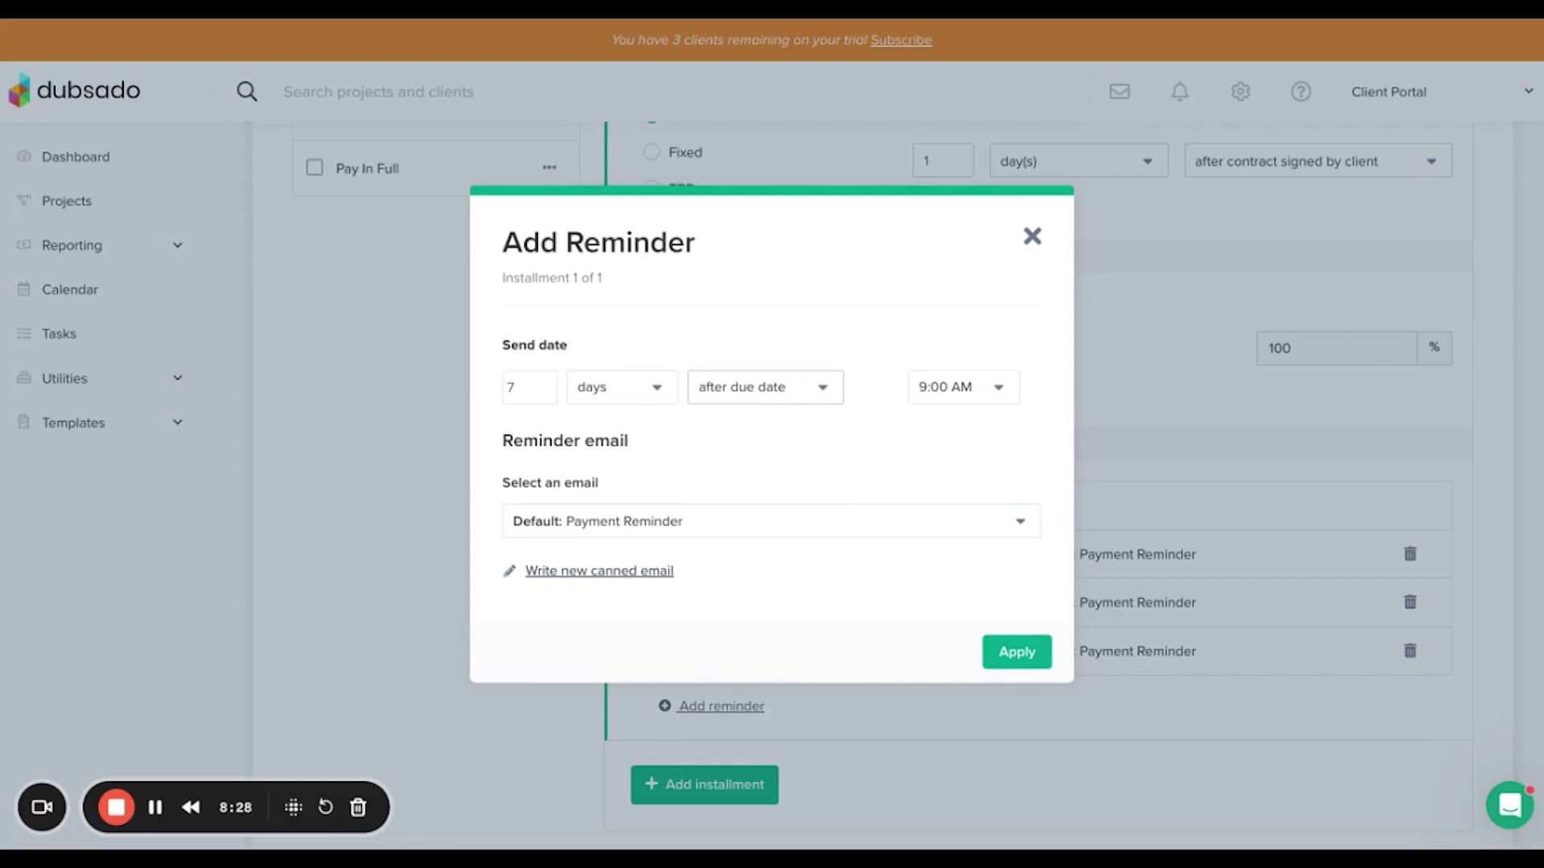
pyautogui.click(1015, 651)
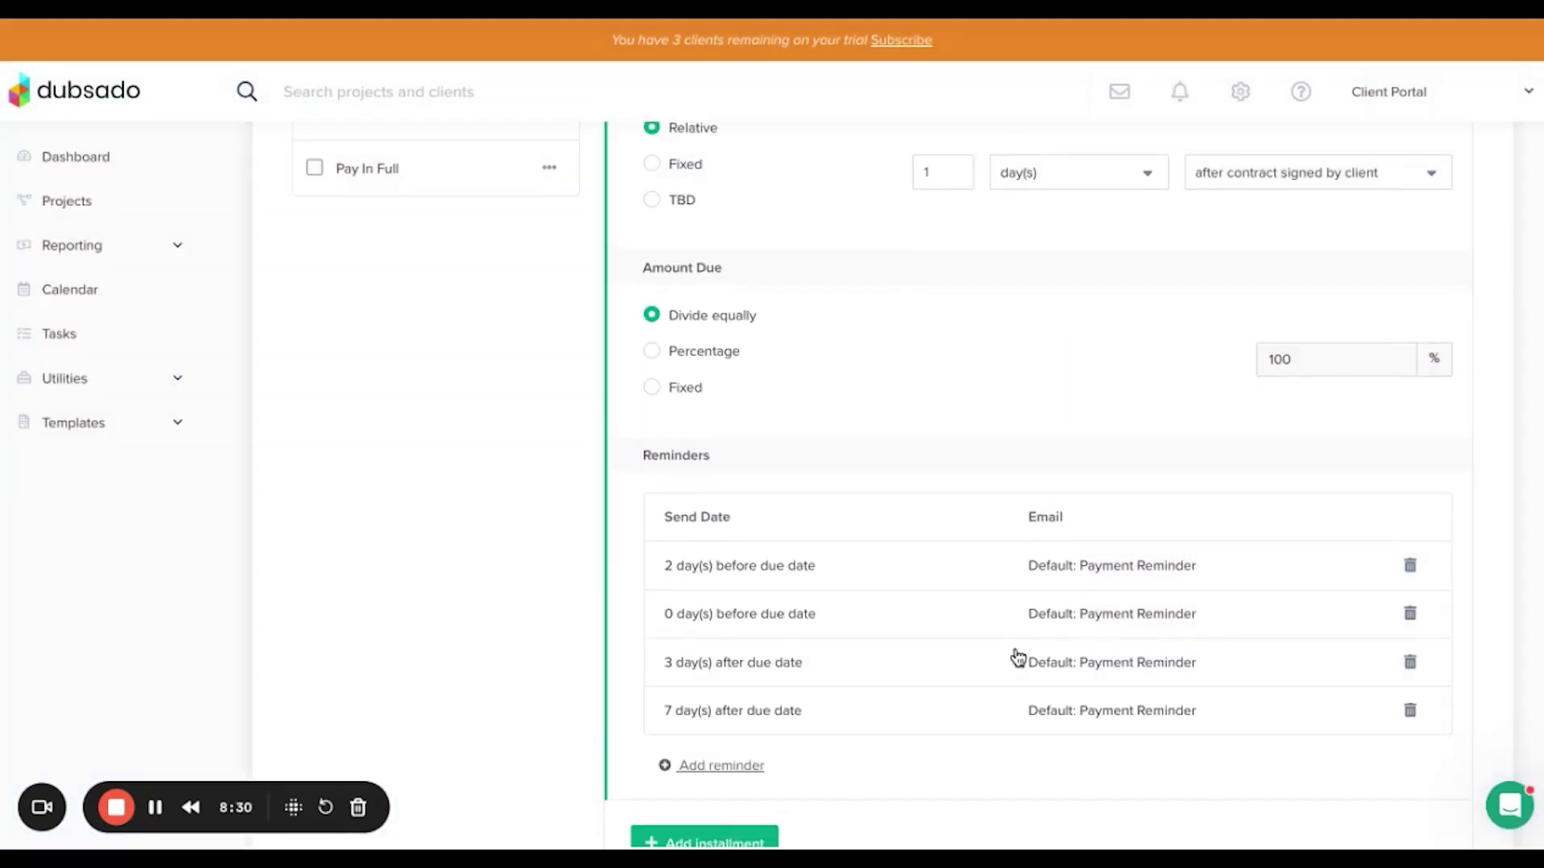
# Create a new payment plan template and name it "3 month".
pyautogui.scroll(5, 1017, 657)
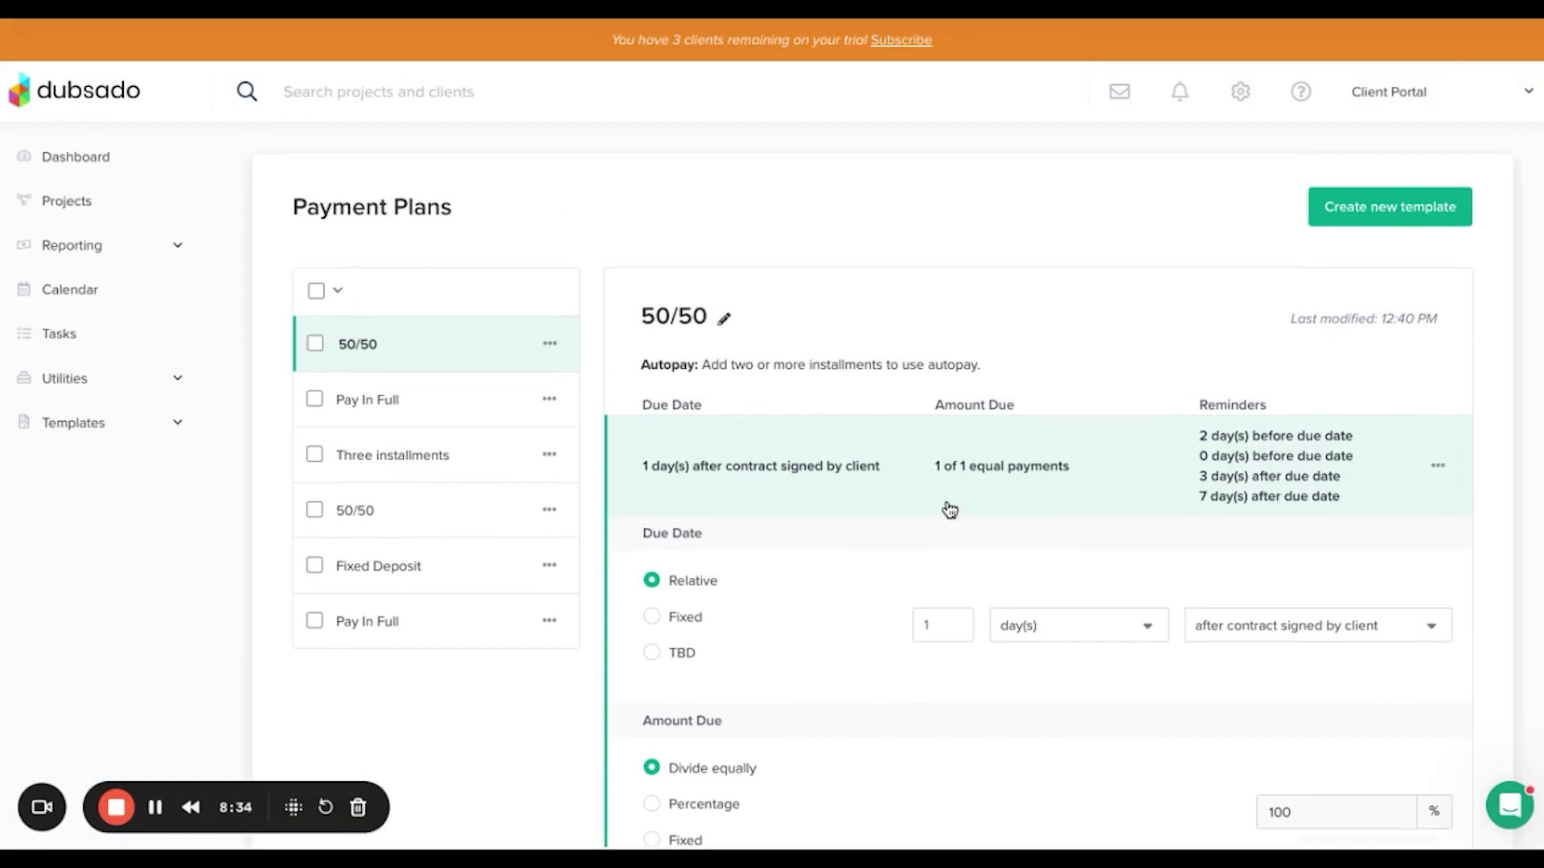
pyautogui.click(1349, 221)
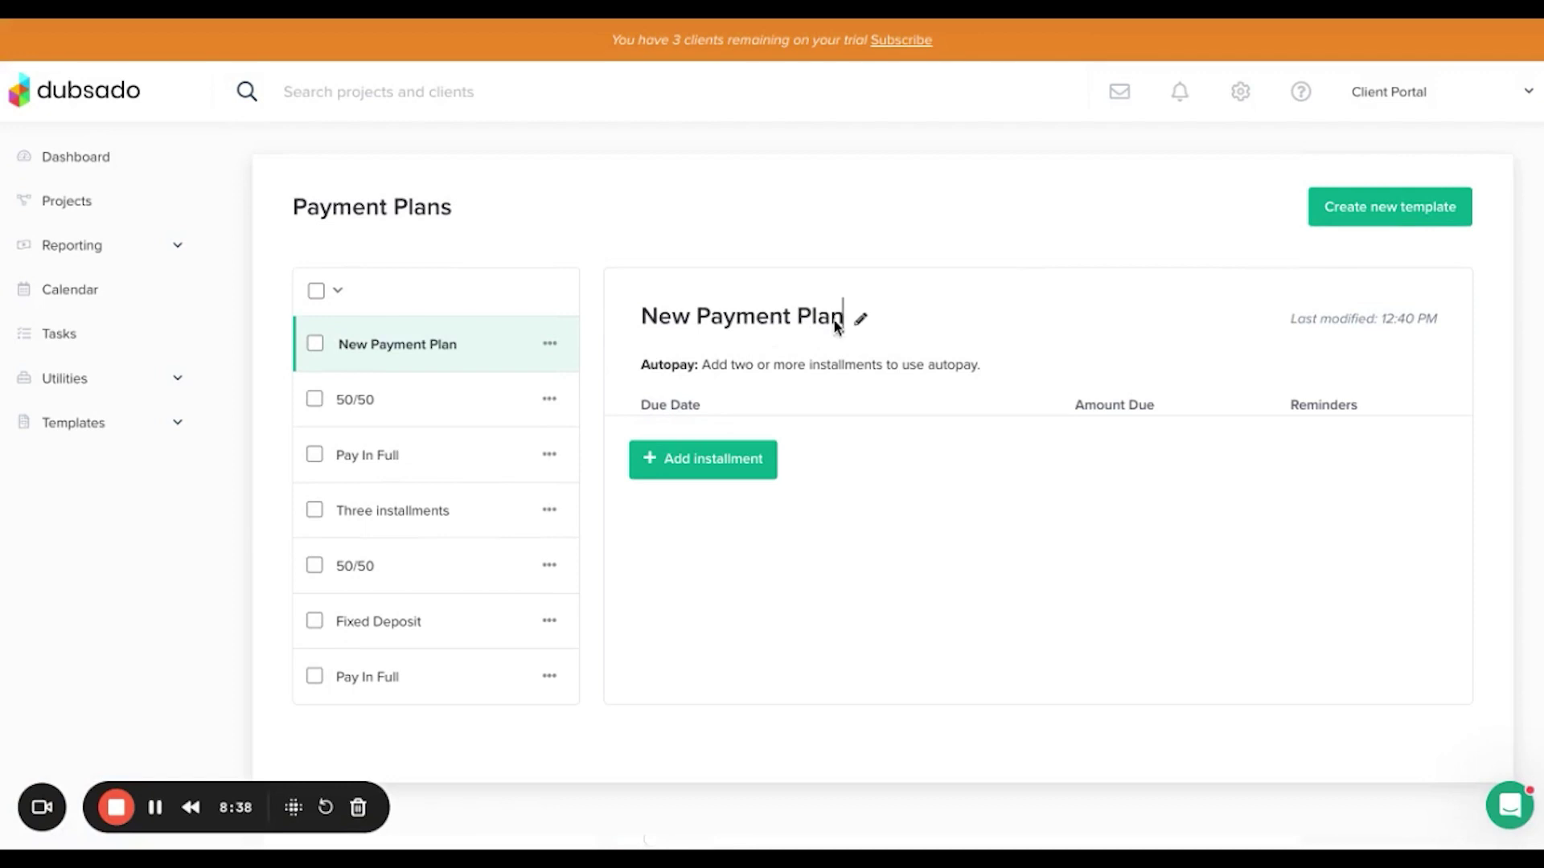
pyautogui.doubleClick(777, 319)
pyautogui.tripleClick(777, 316)
pyautogui.write('3 m')
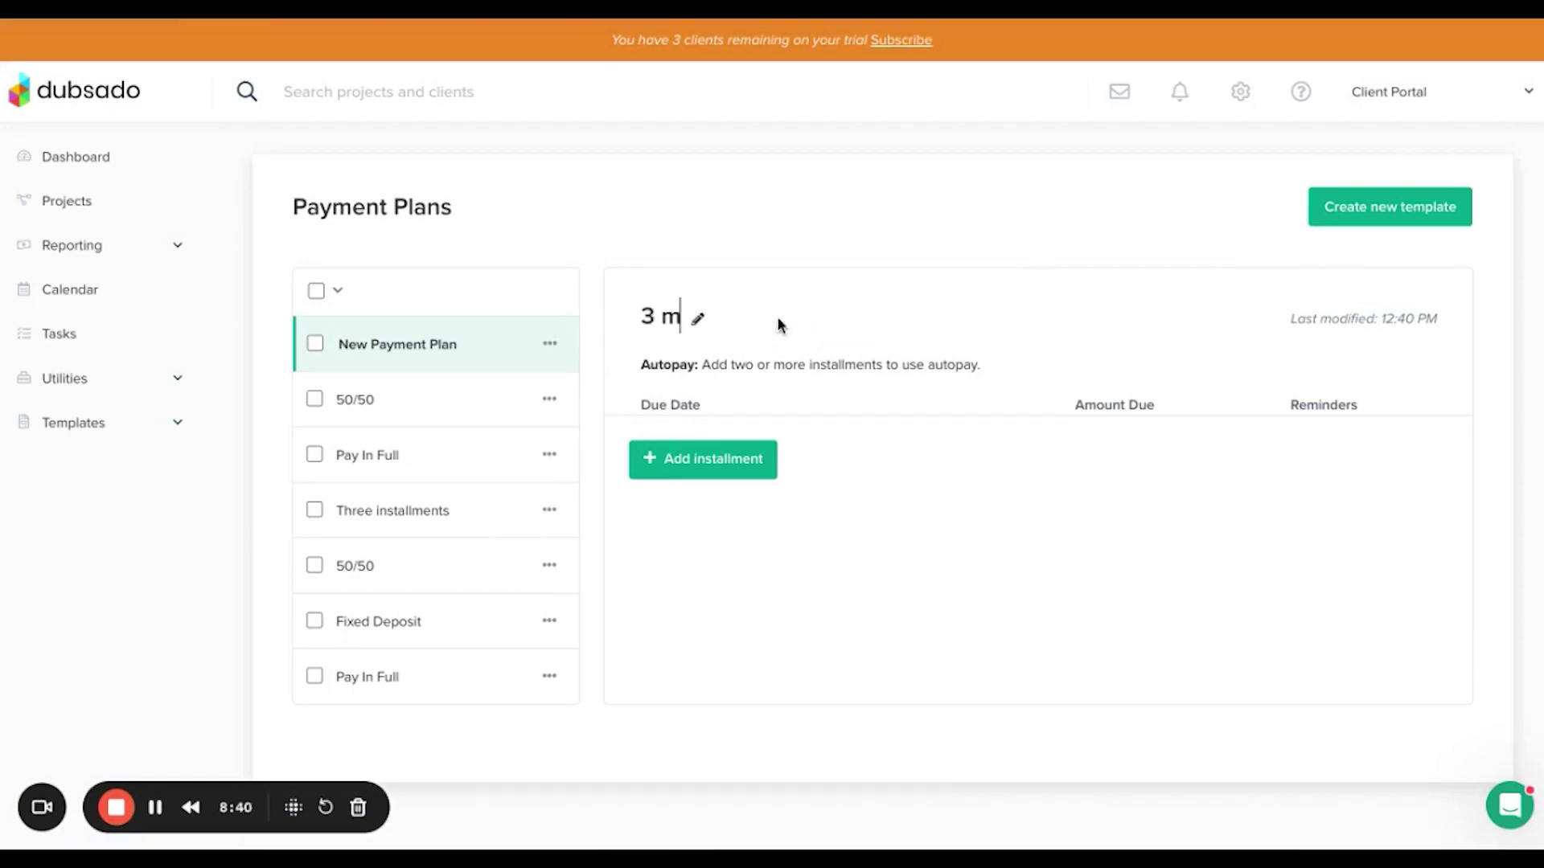
pyautogui.write('onth')
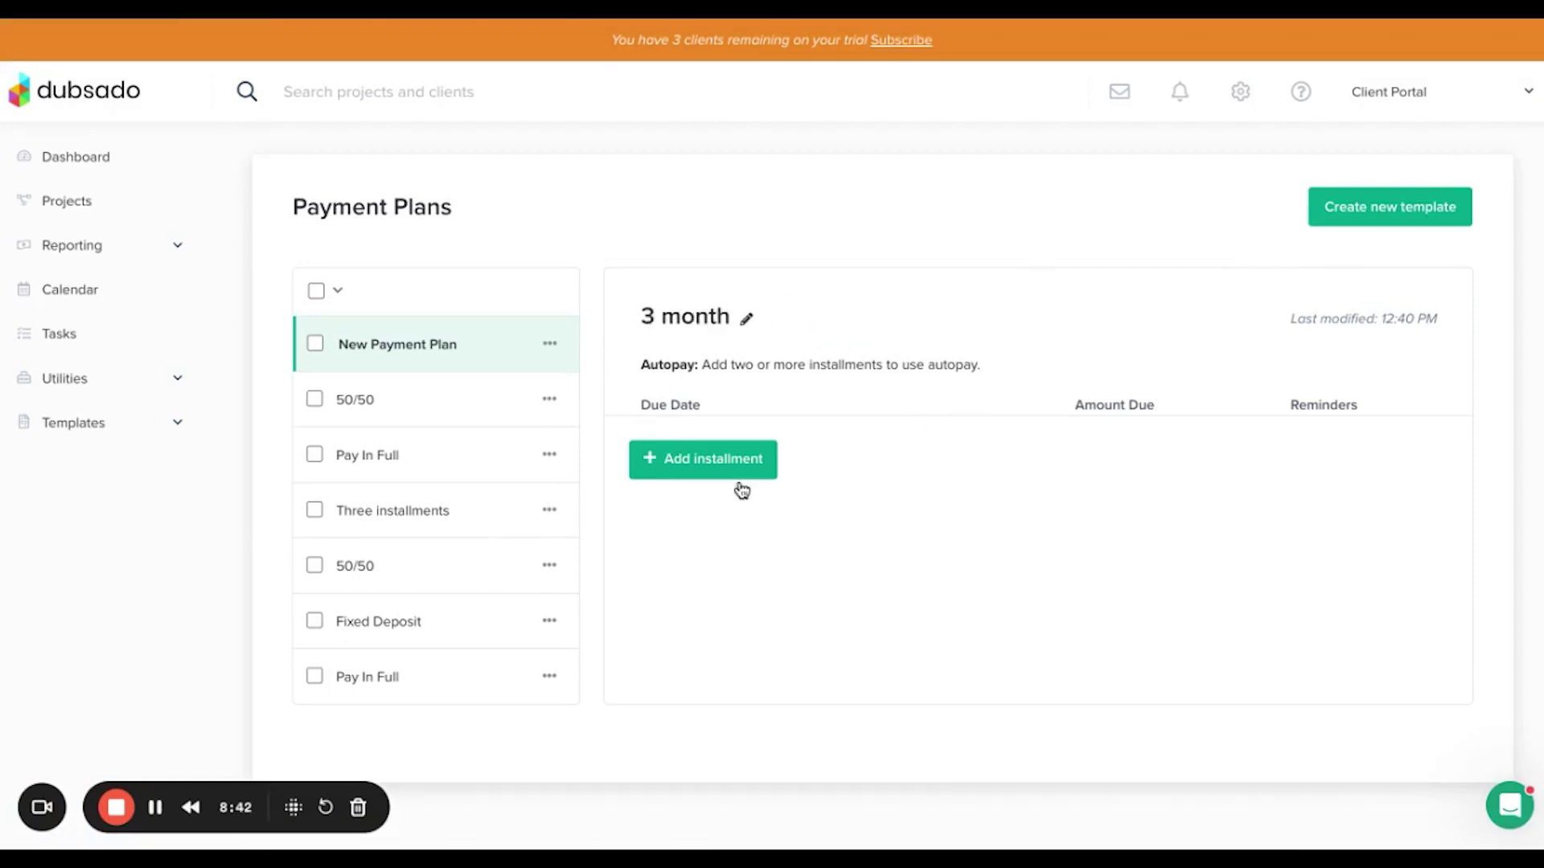
# Add an installment to the 3 month plan with a relative due date of 1 month after contract signed by client.
pyautogui.click(720, 465)
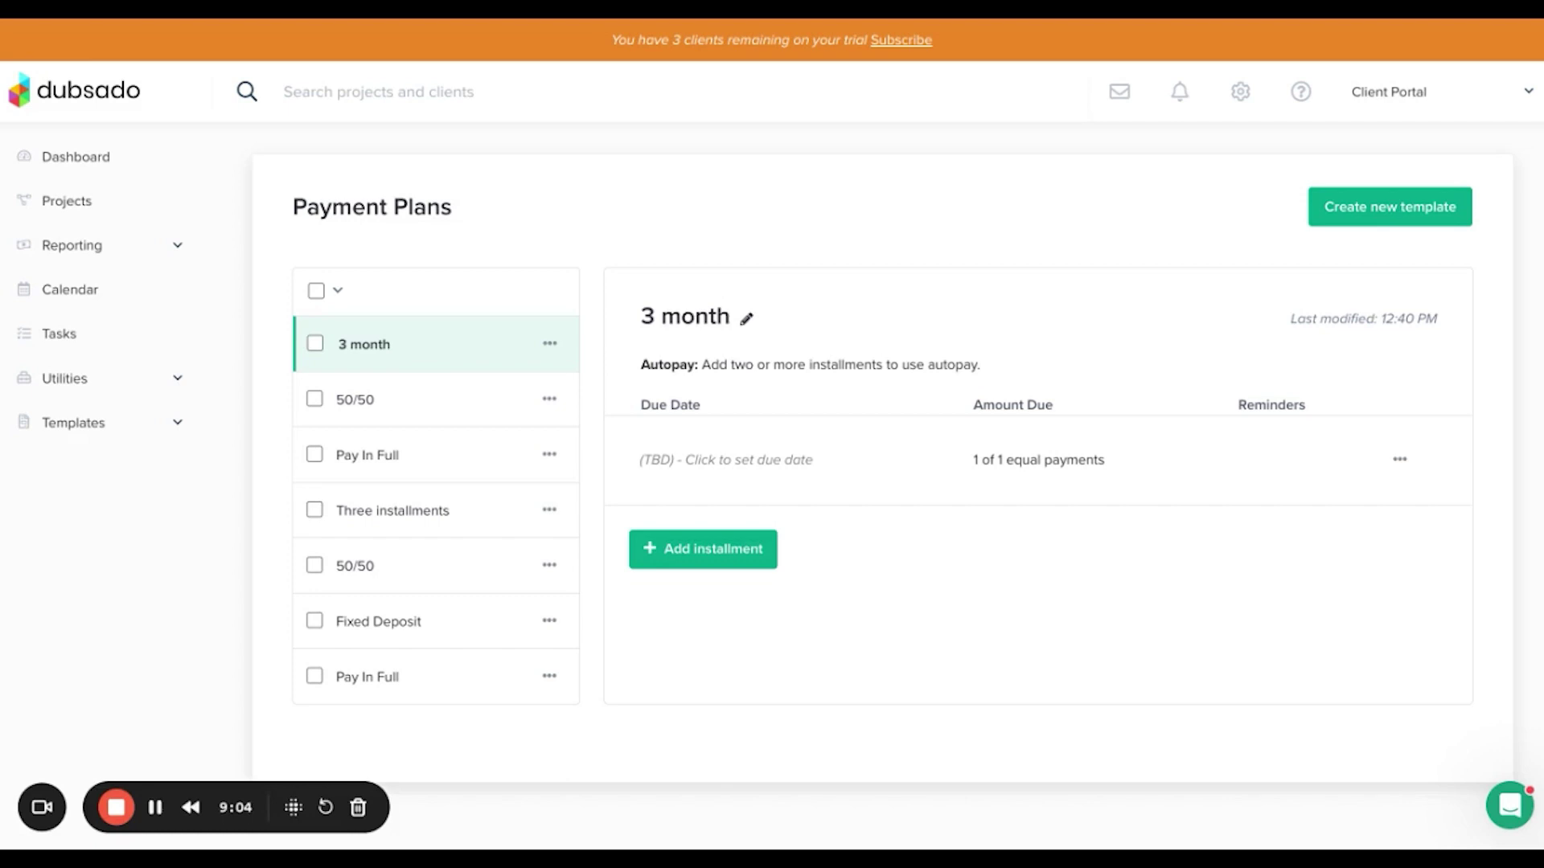
pyautogui.click(726, 459)
pyautogui.scroll(-1, 710, 626)
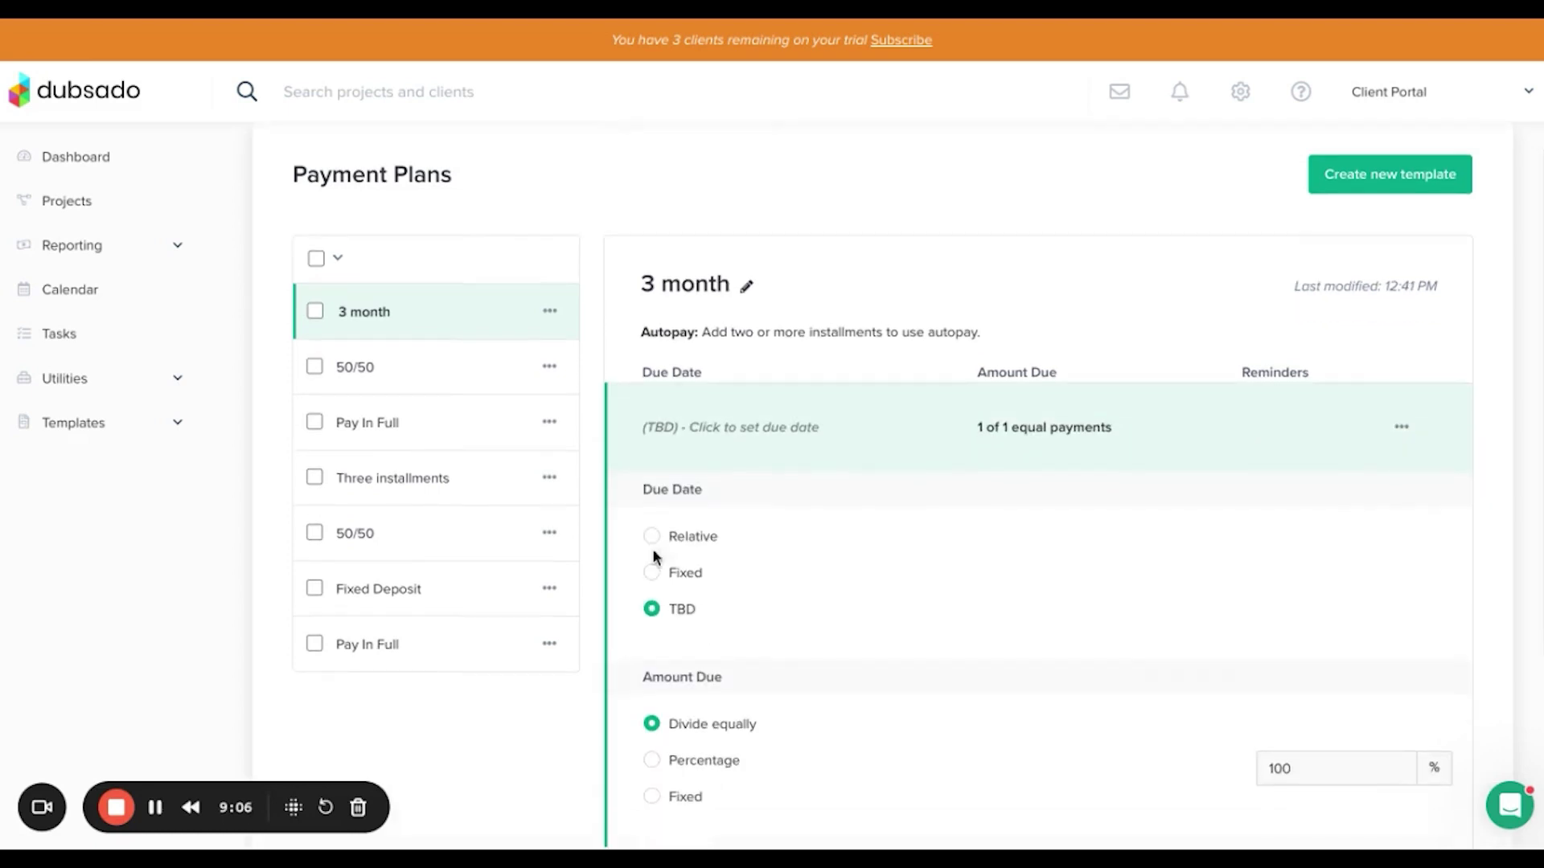
pyautogui.click(652, 539)
pyautogui.click(962, 576)
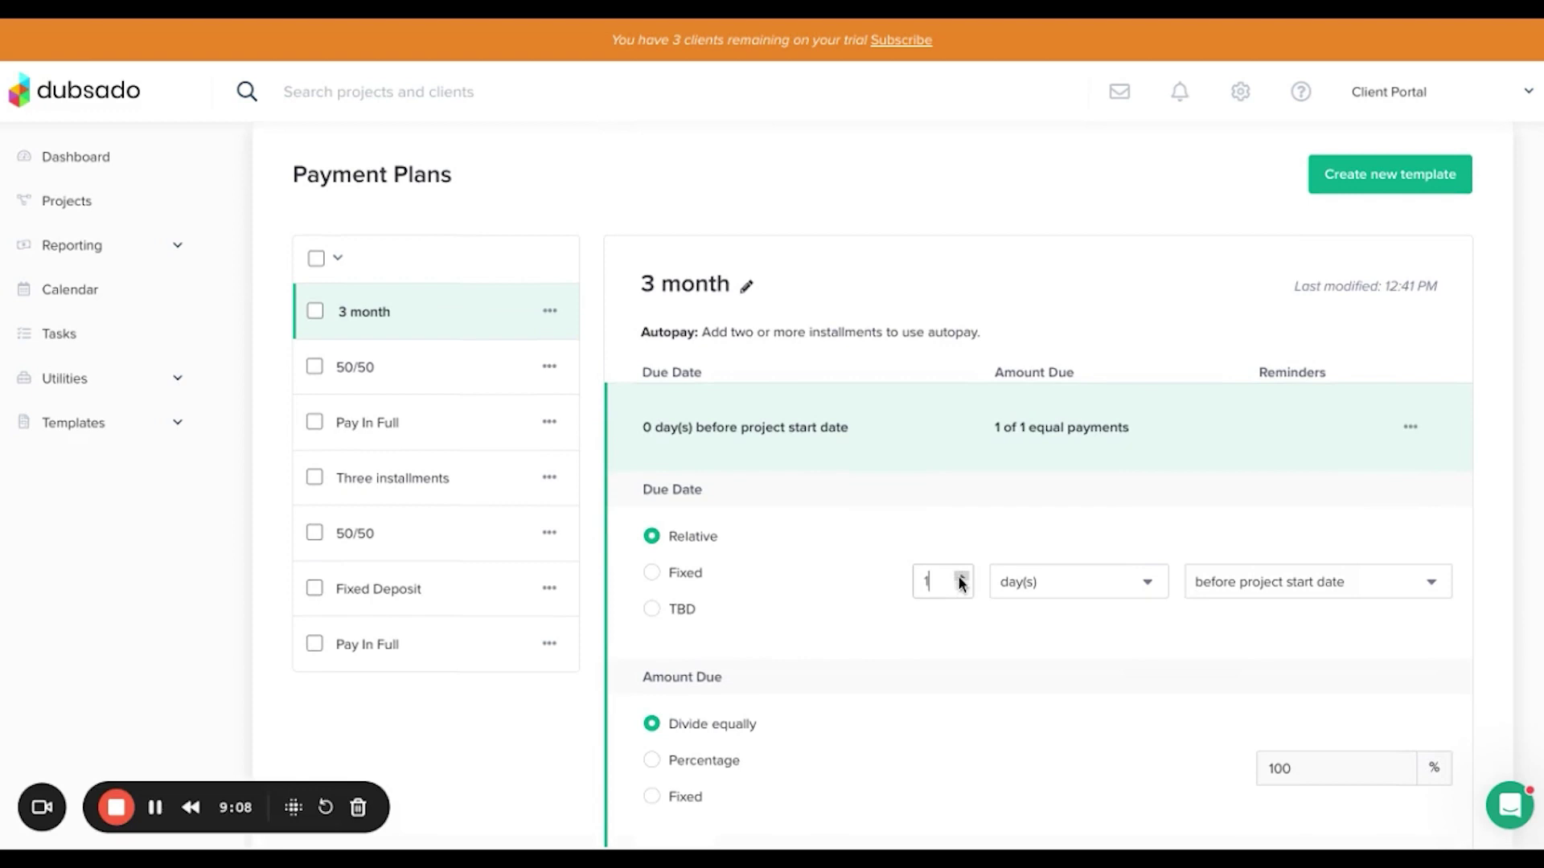
pyautogui.click(1027, 585)
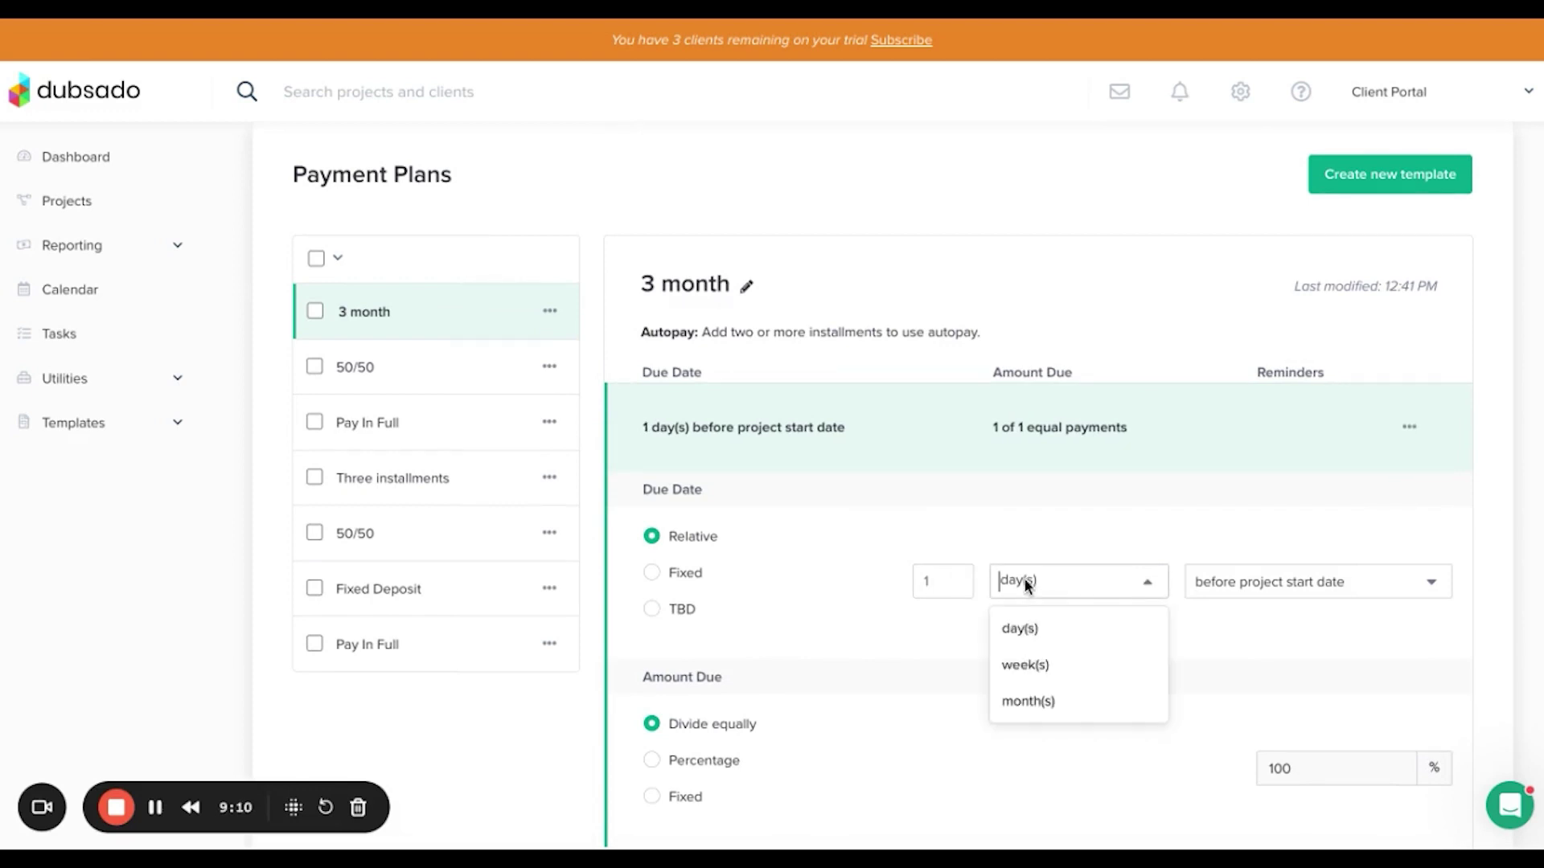
pyautogui.click(1034, 706)
pyautogui.click(1255, 577)
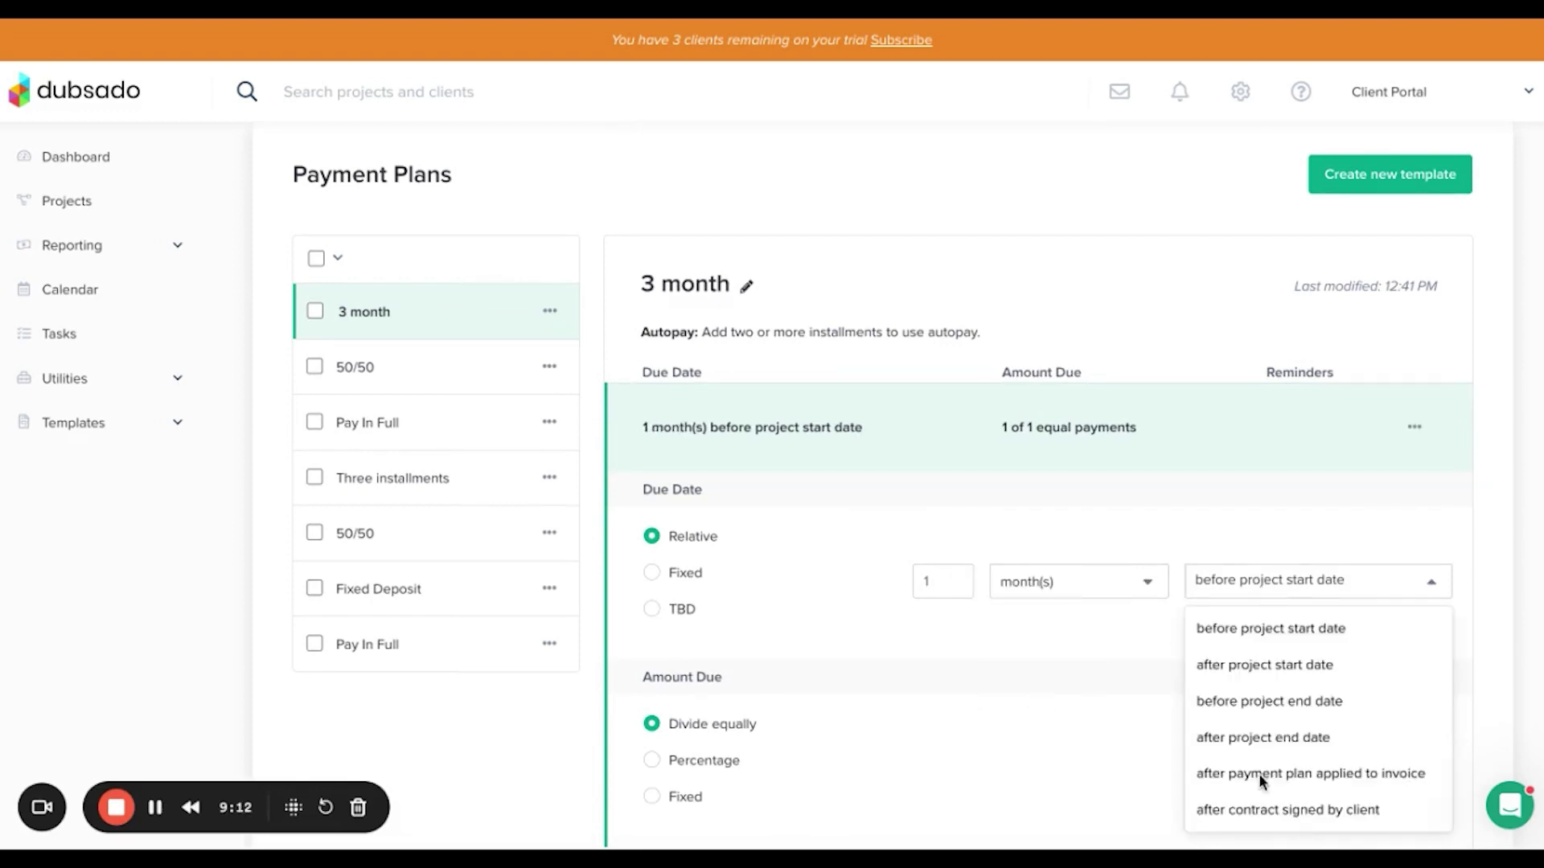
pyautogui.click(1258, 809)
# Add a second installment to the 3 month plan, due 2 months after contract signed by client.
pyautogui.scroll(-3, 1103, 722)
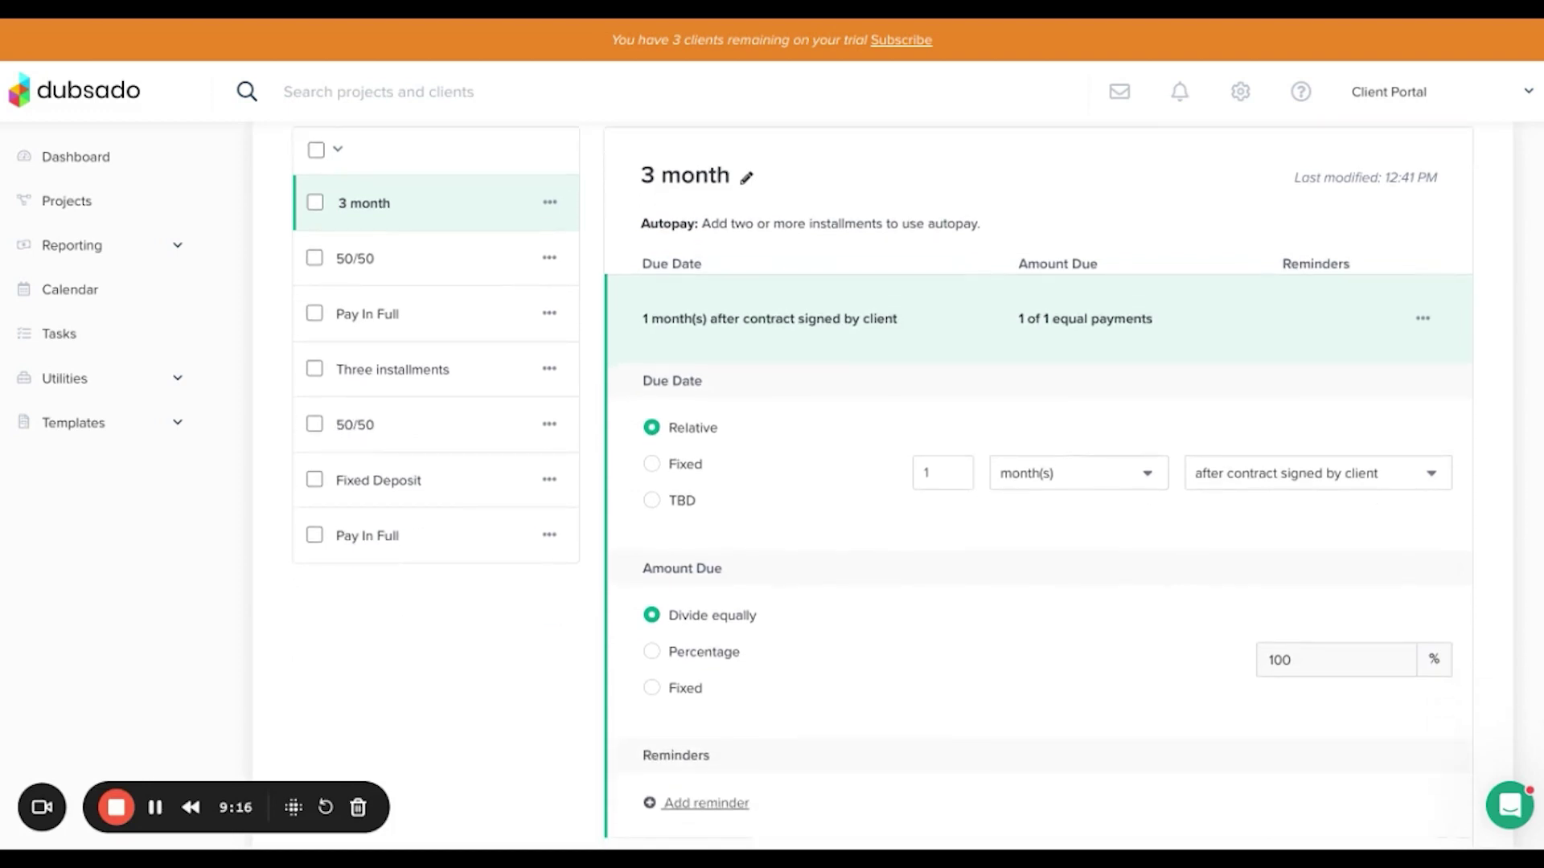
pyautogui.scroll(-2, 883, 483)
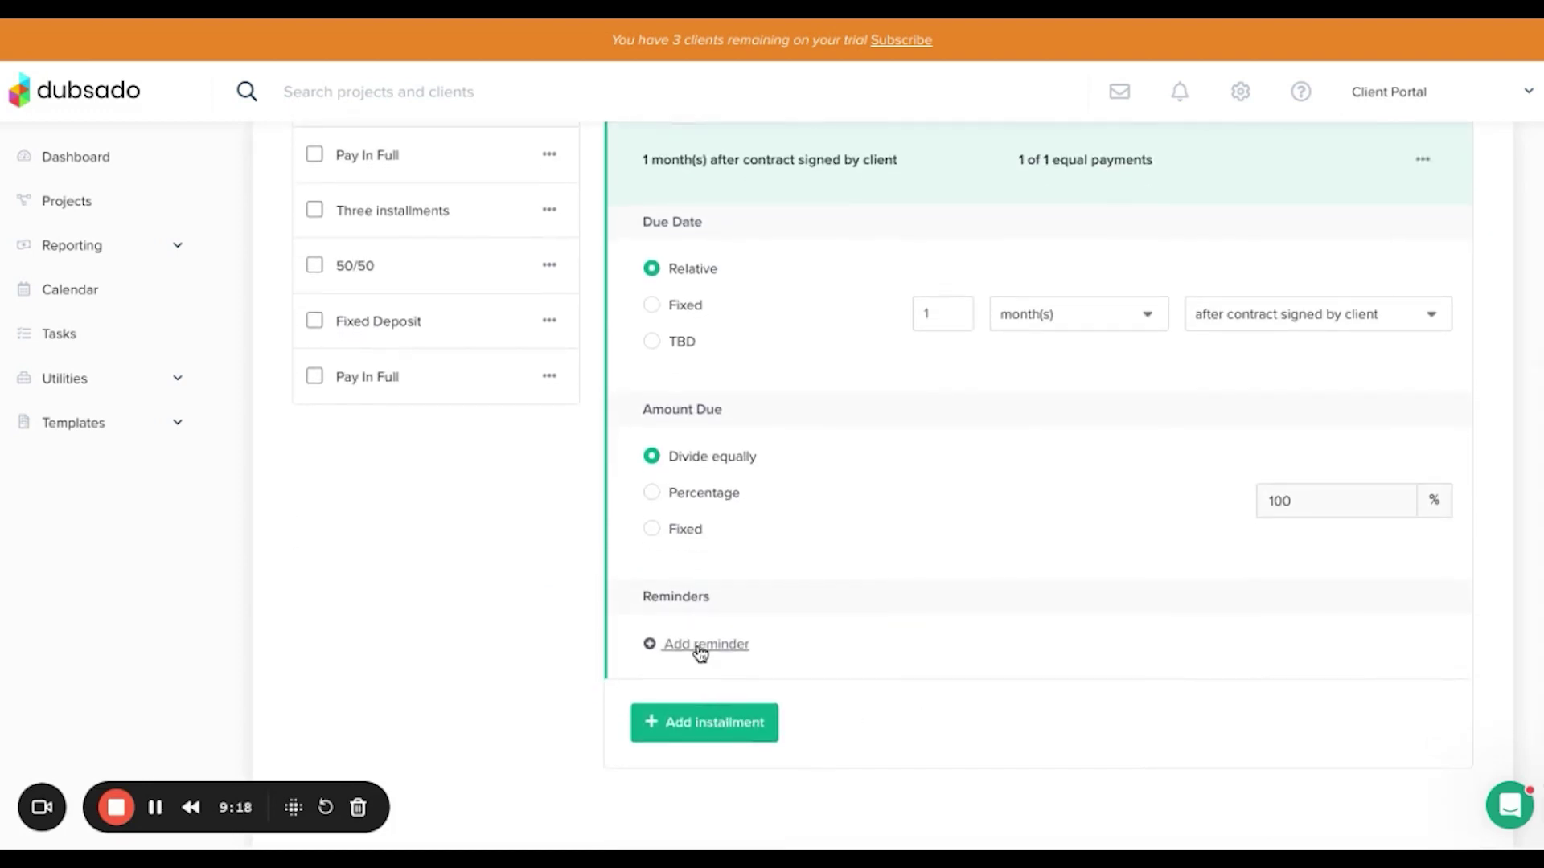
pyautogui.click(698, 738)
pyautogui.scroll(-1, 895, 710)
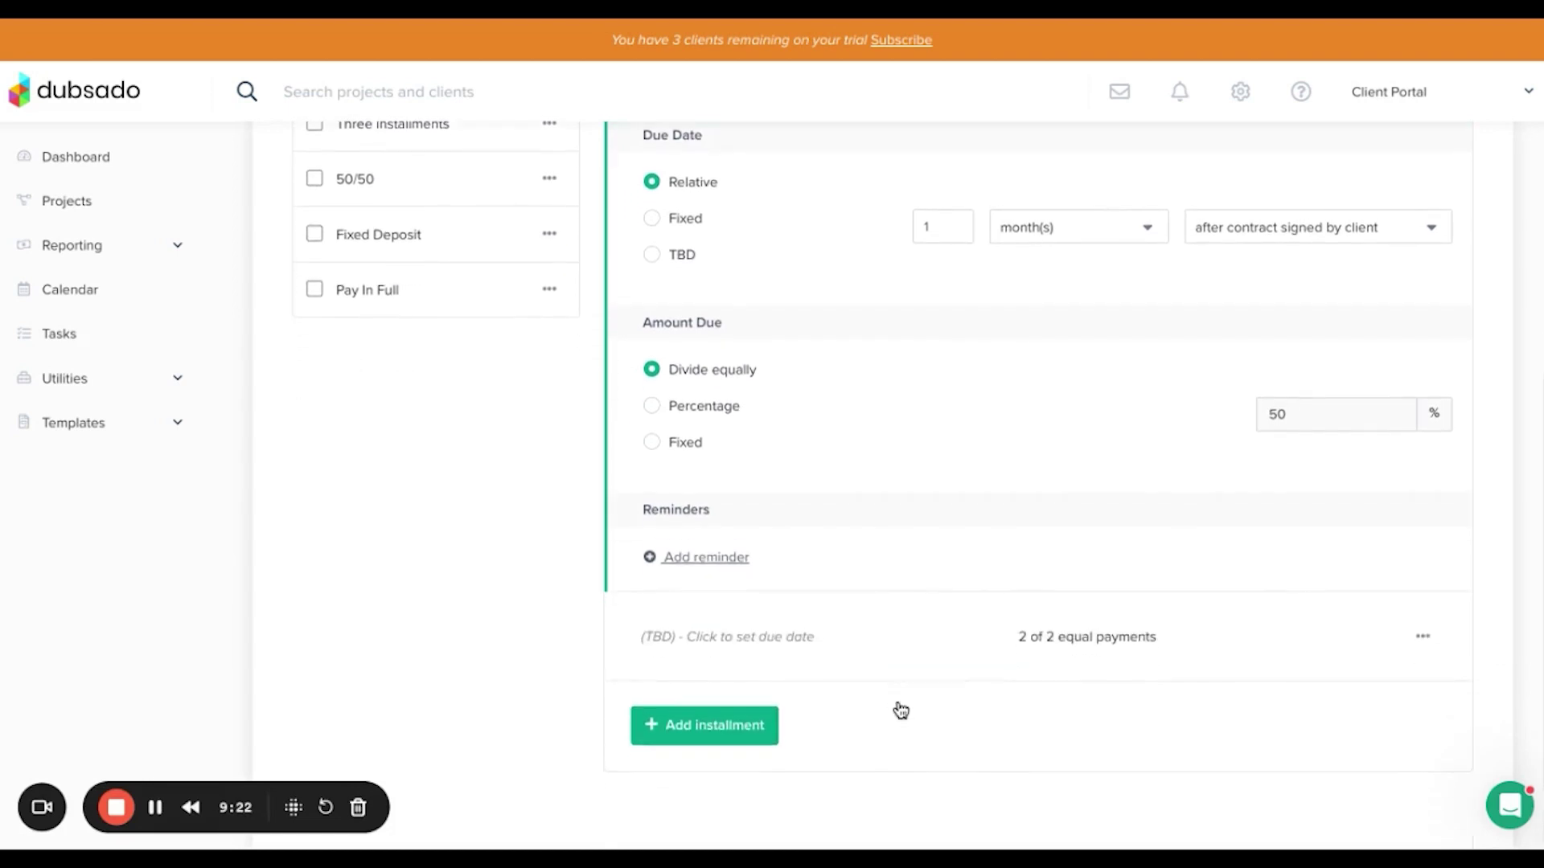
pyautogui.click(770, 632)
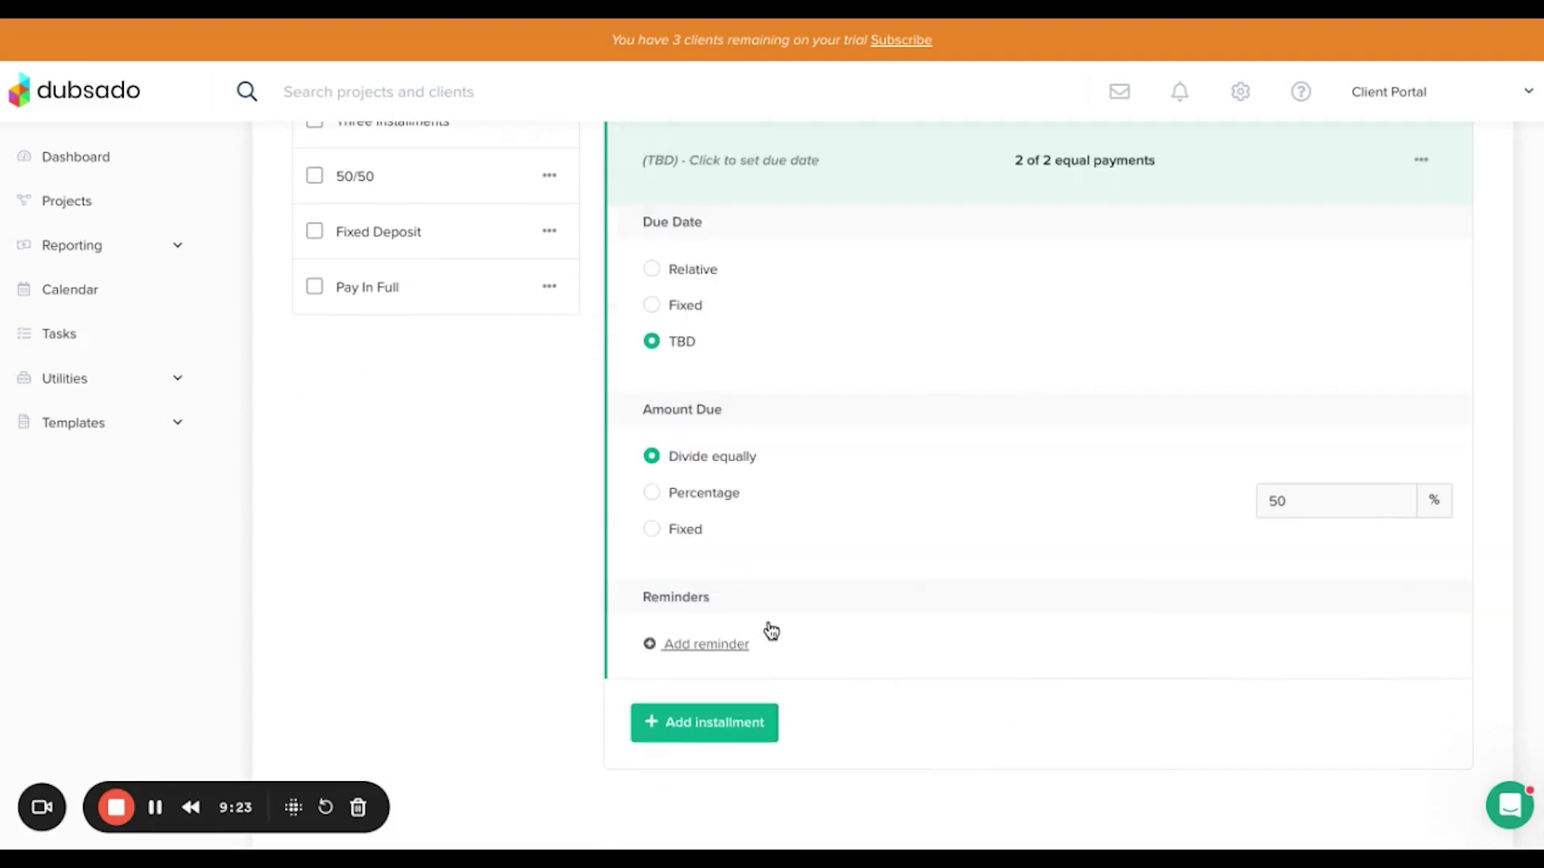
pyautogui.click(655, 277)
pyautogui.click(962, 309)
pyautogui.click(963, 309)
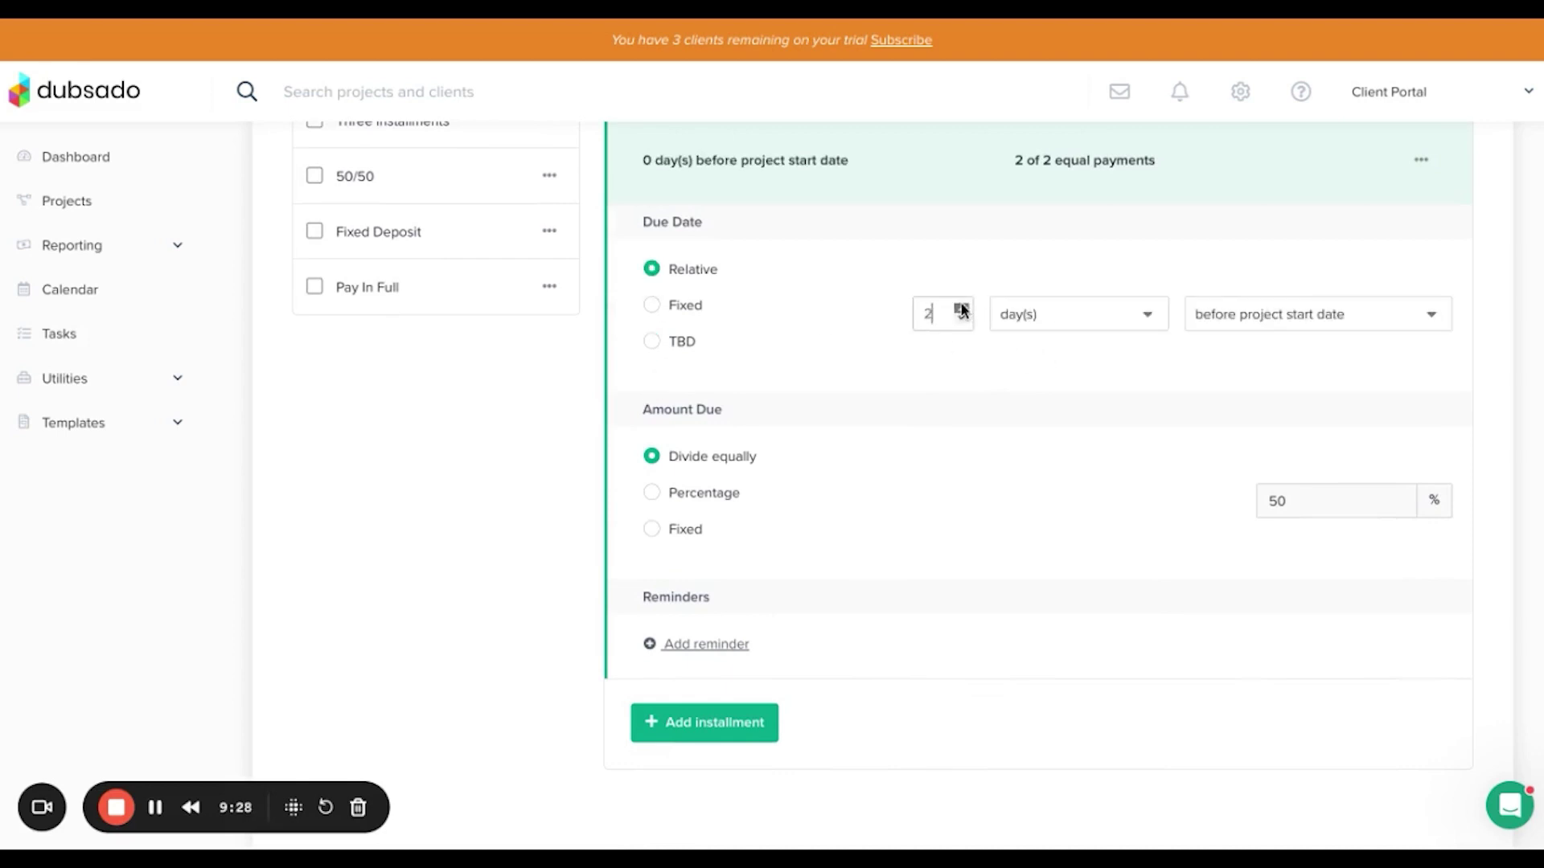
pyautogui.click(1015, 315)
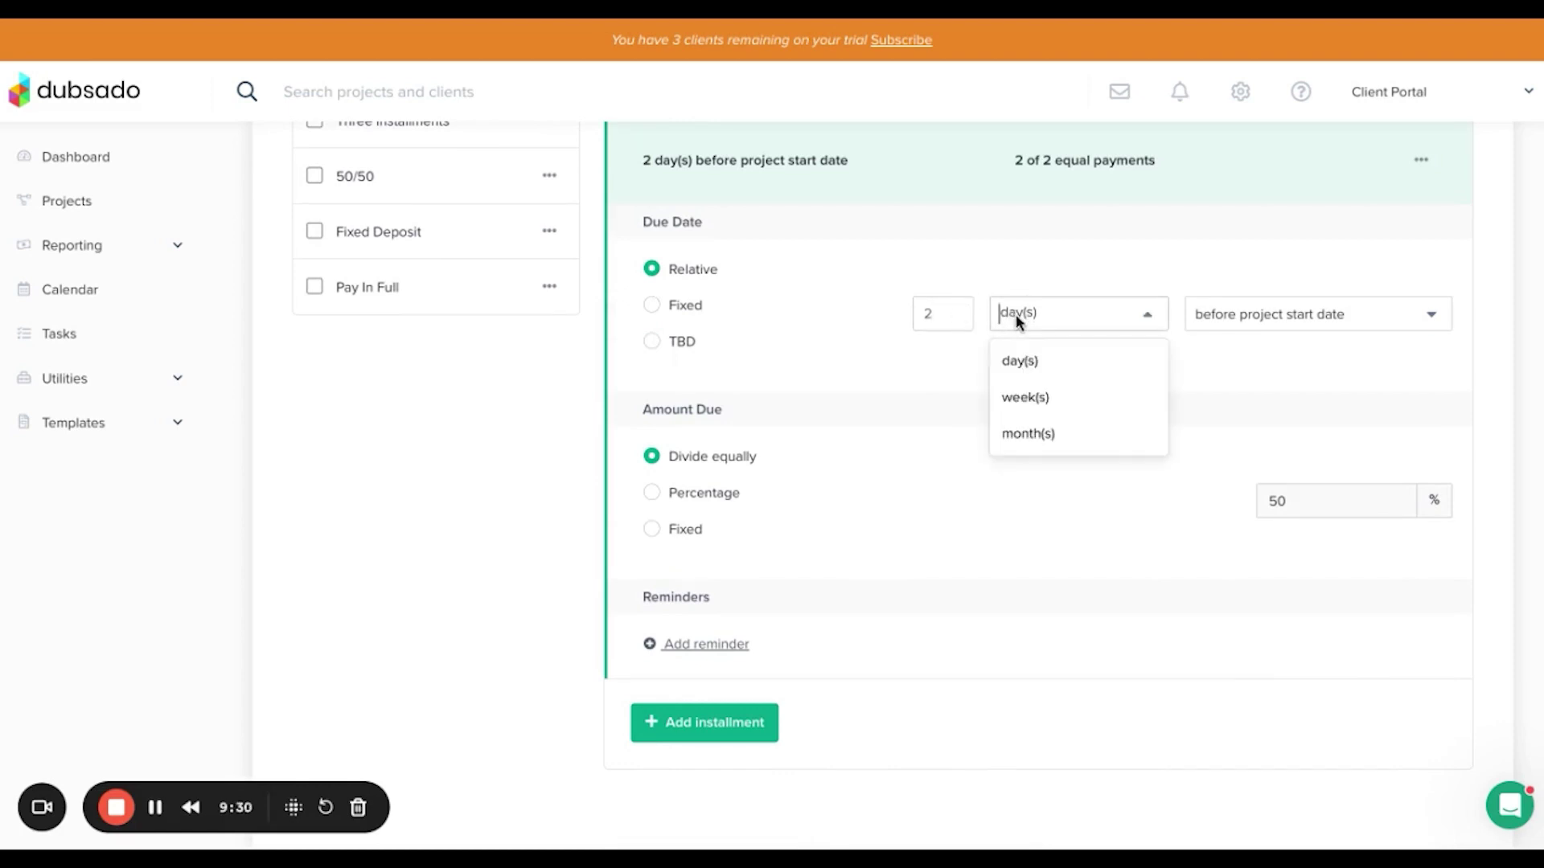
pyautogui.click(1042, 430)
pyautogui.click(1240, 322)
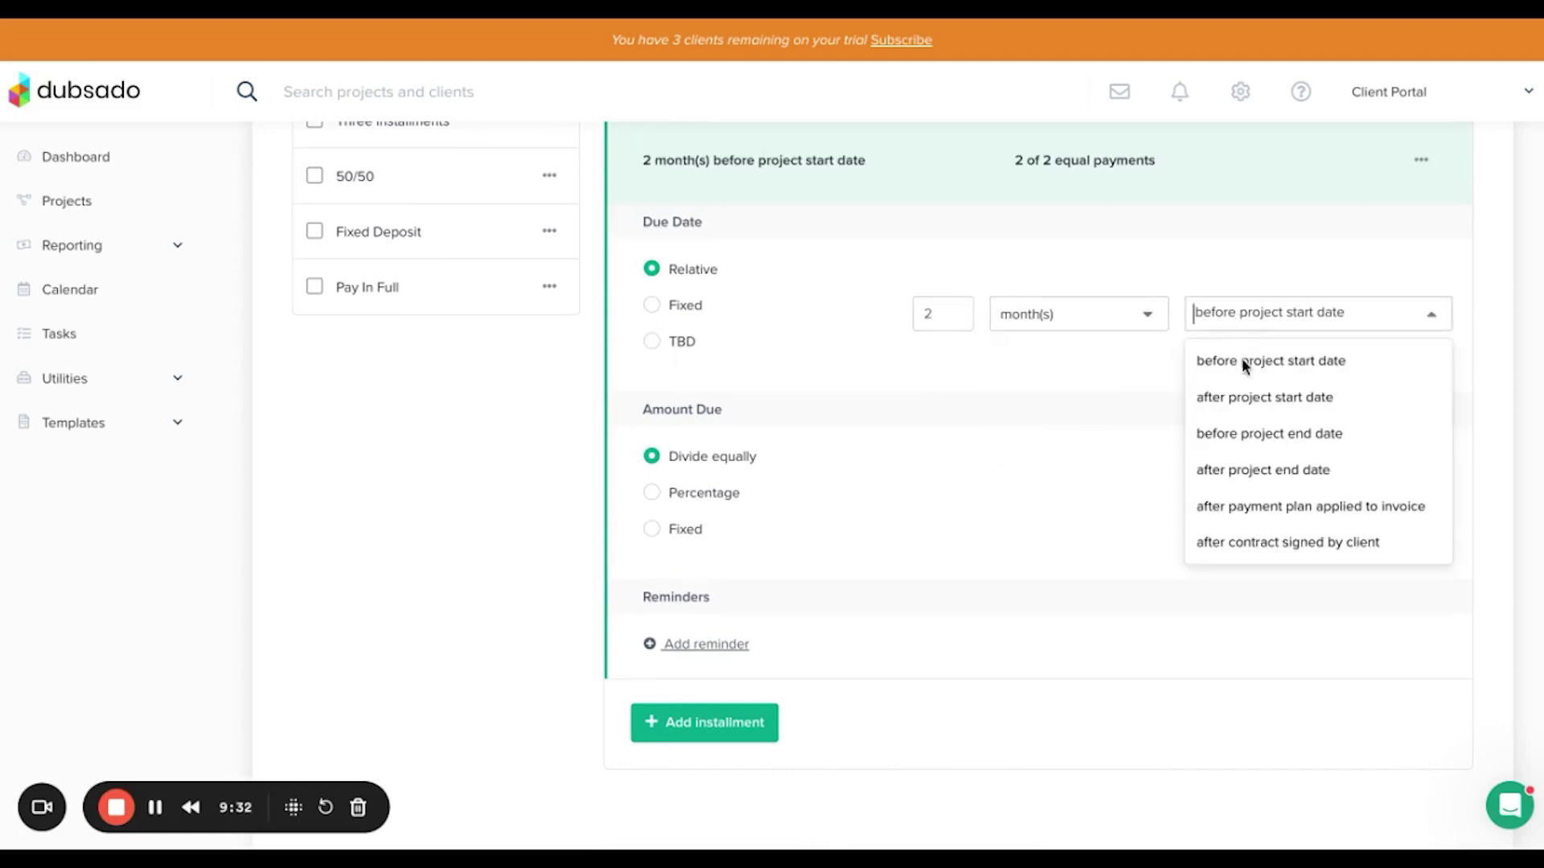
pyautogui.click(1259, 543)
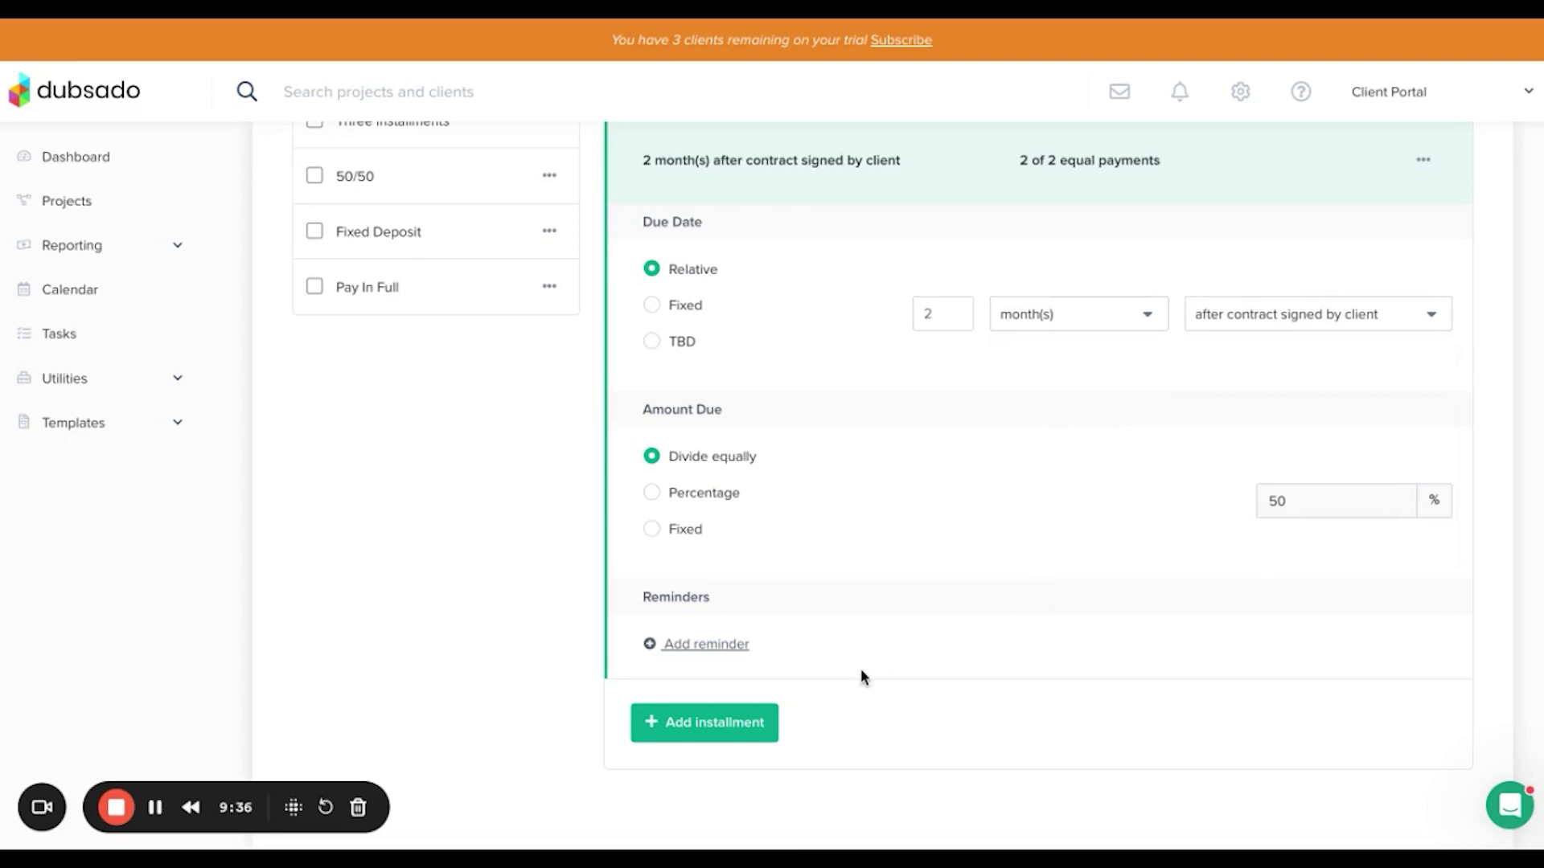
# Open the New Proposal form template for editing.
pyautogui.scroll(5, 1326, 287)
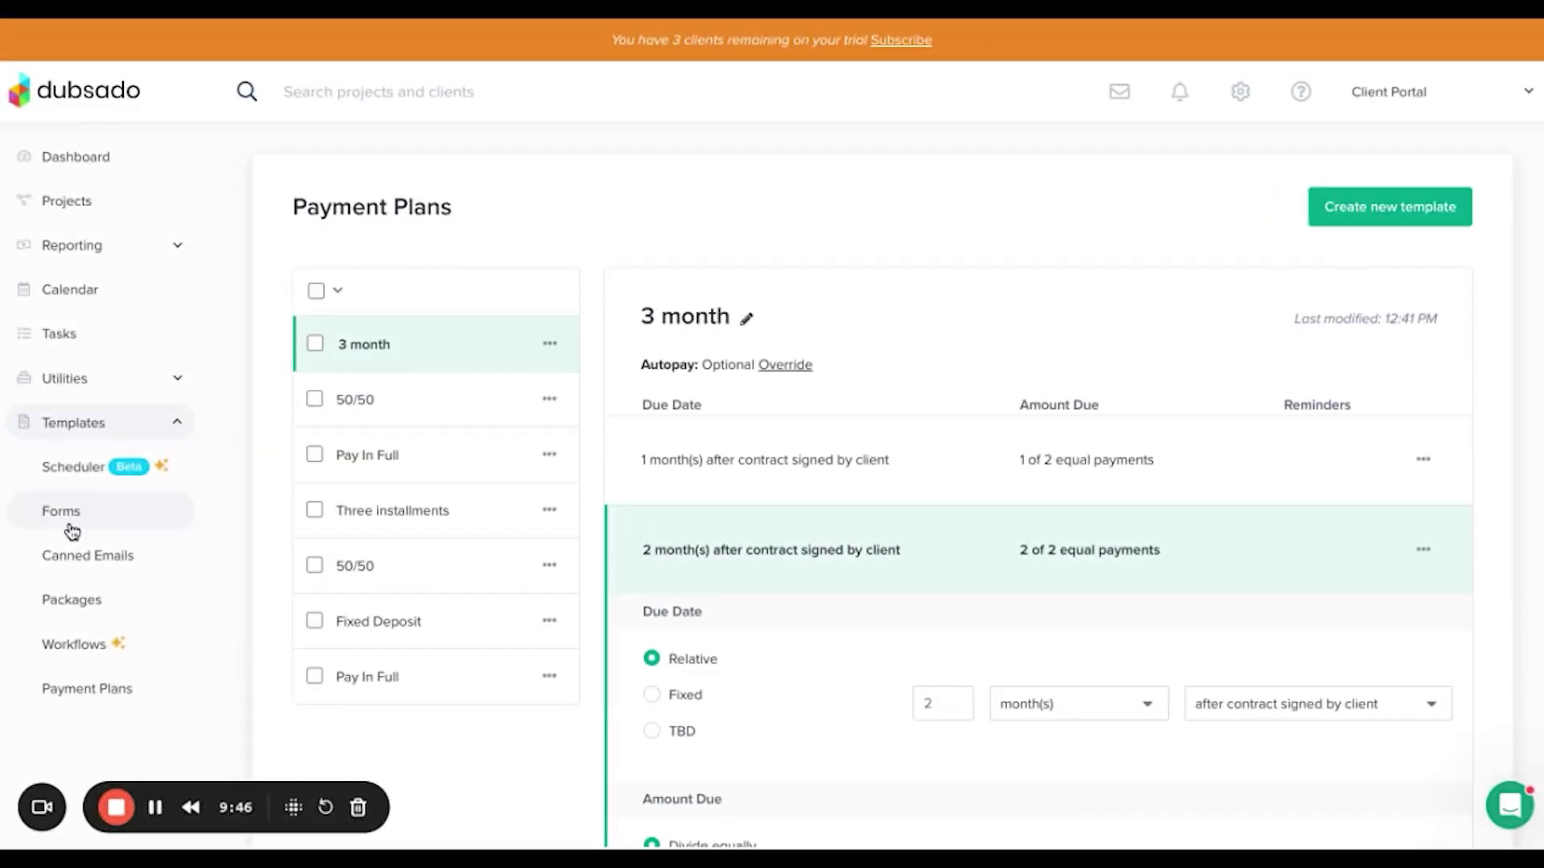
pyautogui.click(69, 517)
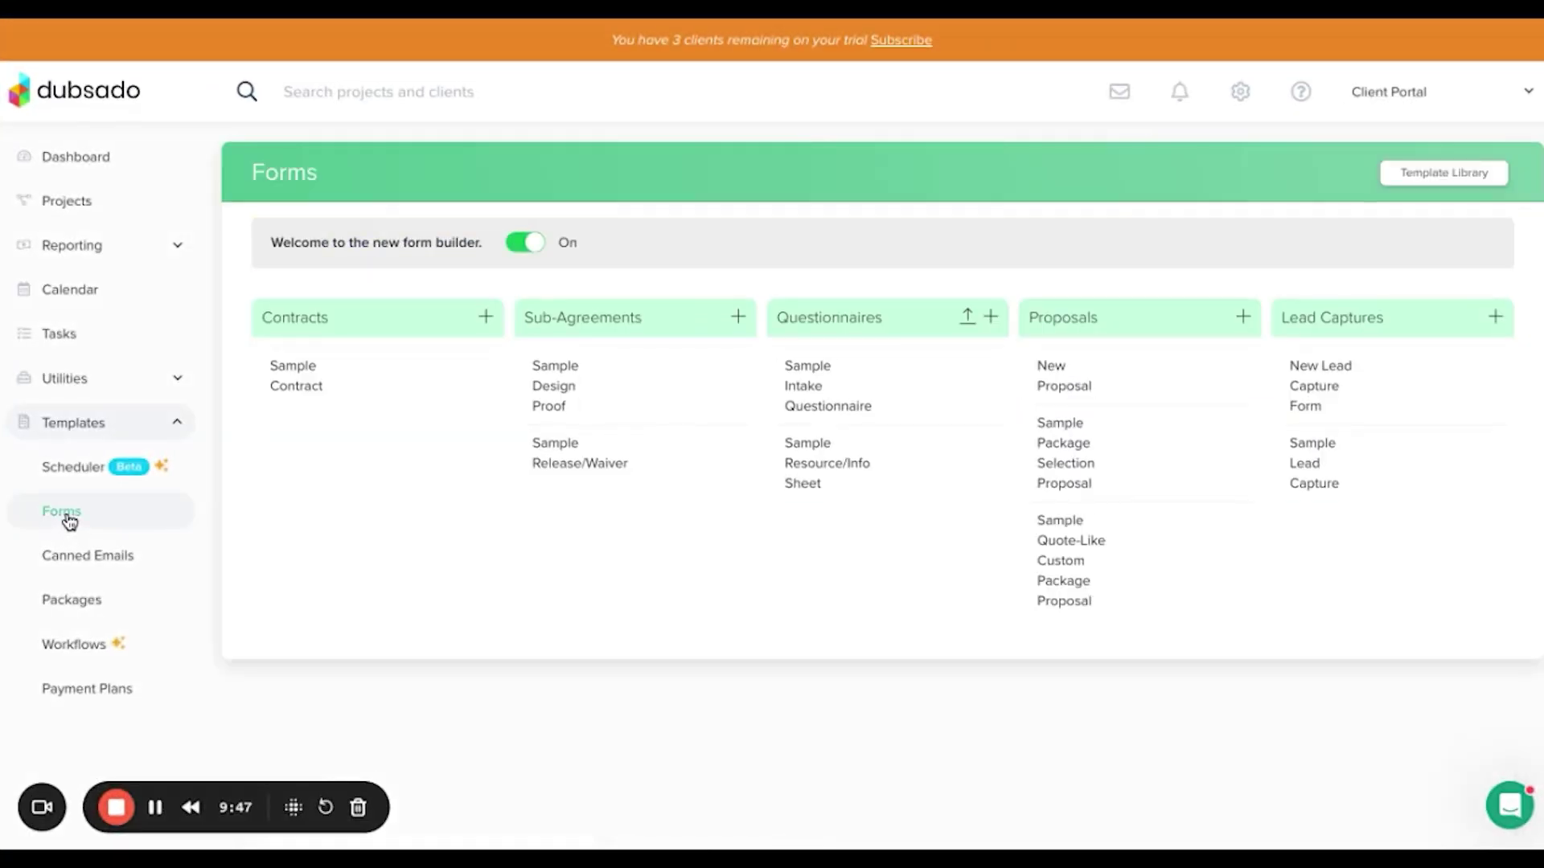
pyautogui.click(1054, 388)
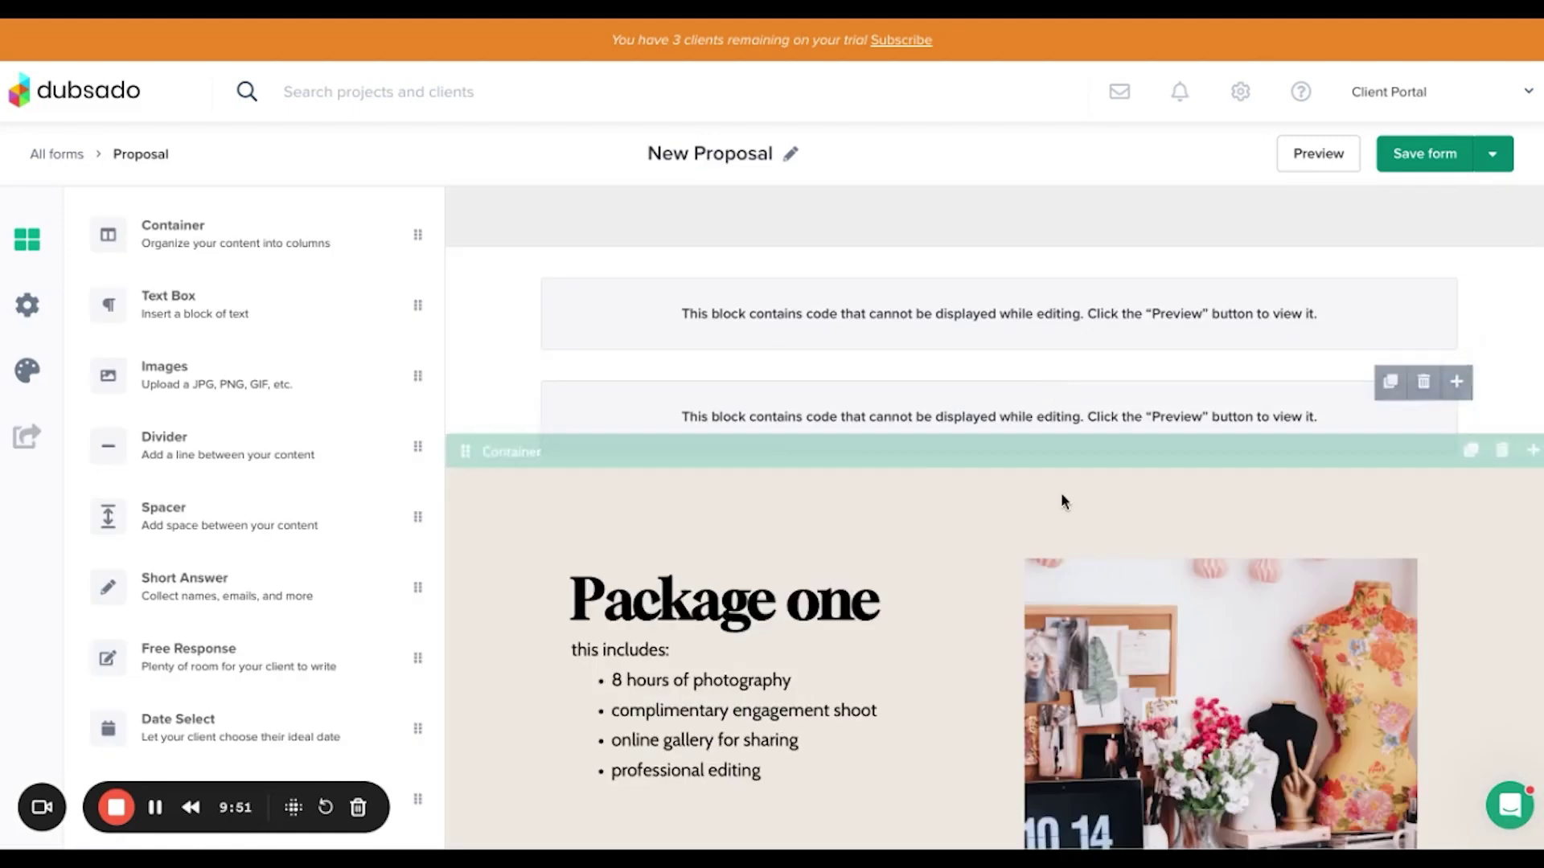
# Add a "Total Price" line below the bullet list in the Package one text block and apply the edit.
pyautogui.scroll(-2, 1061, 500)
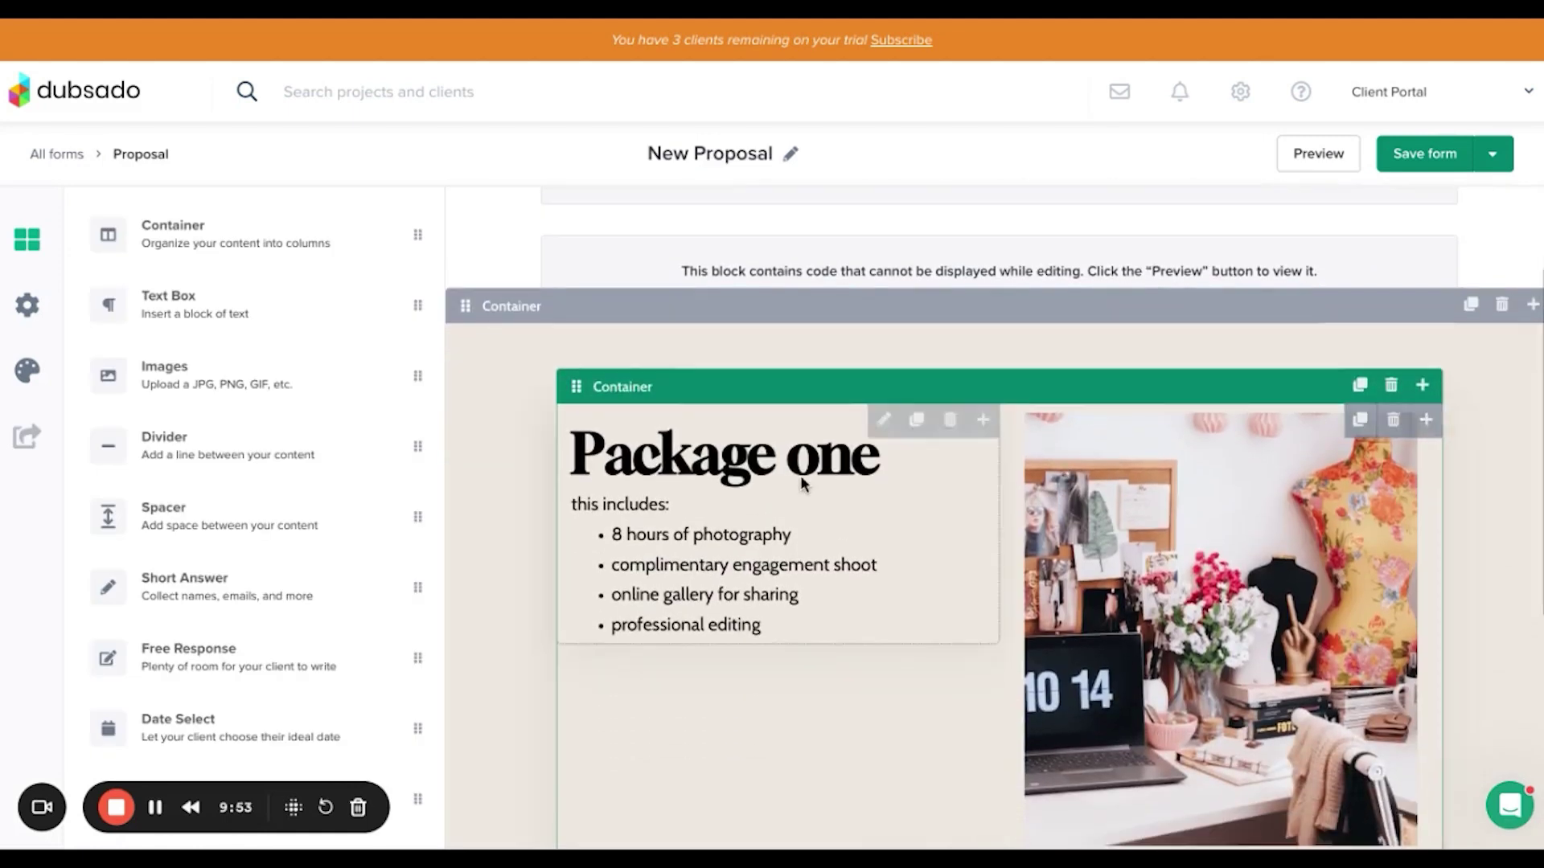
pyautogui.scroll(-1, 899, 418)
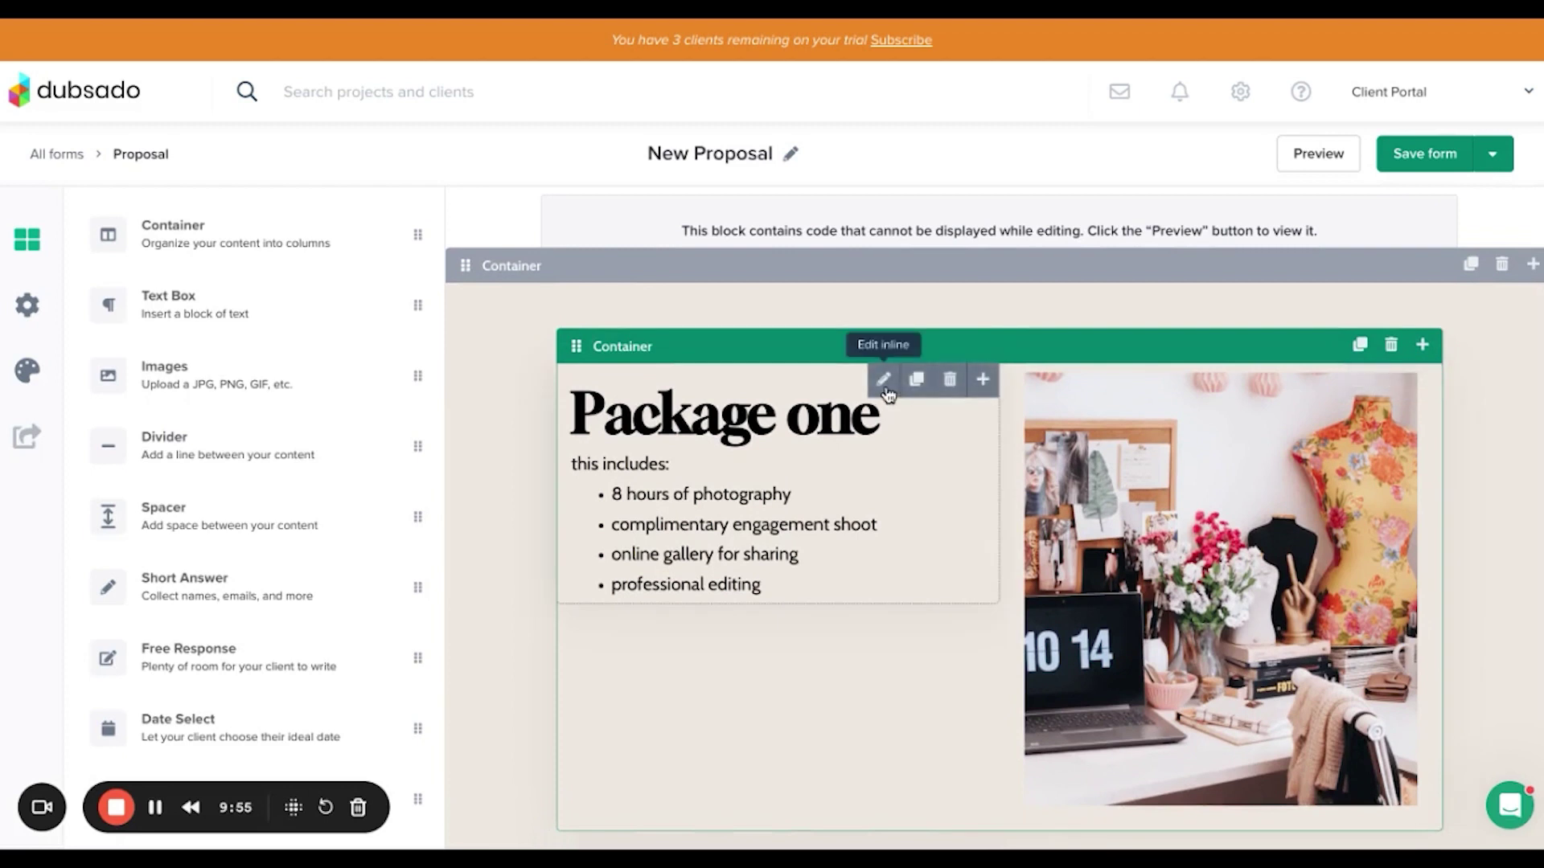
pyautogui.click(882, 379)
pyautogui.click(780, 593)
pyautogui.press('Return')
pyautogui.press('Return')
pyautogui.press('Return')
pyautogui.write('T')
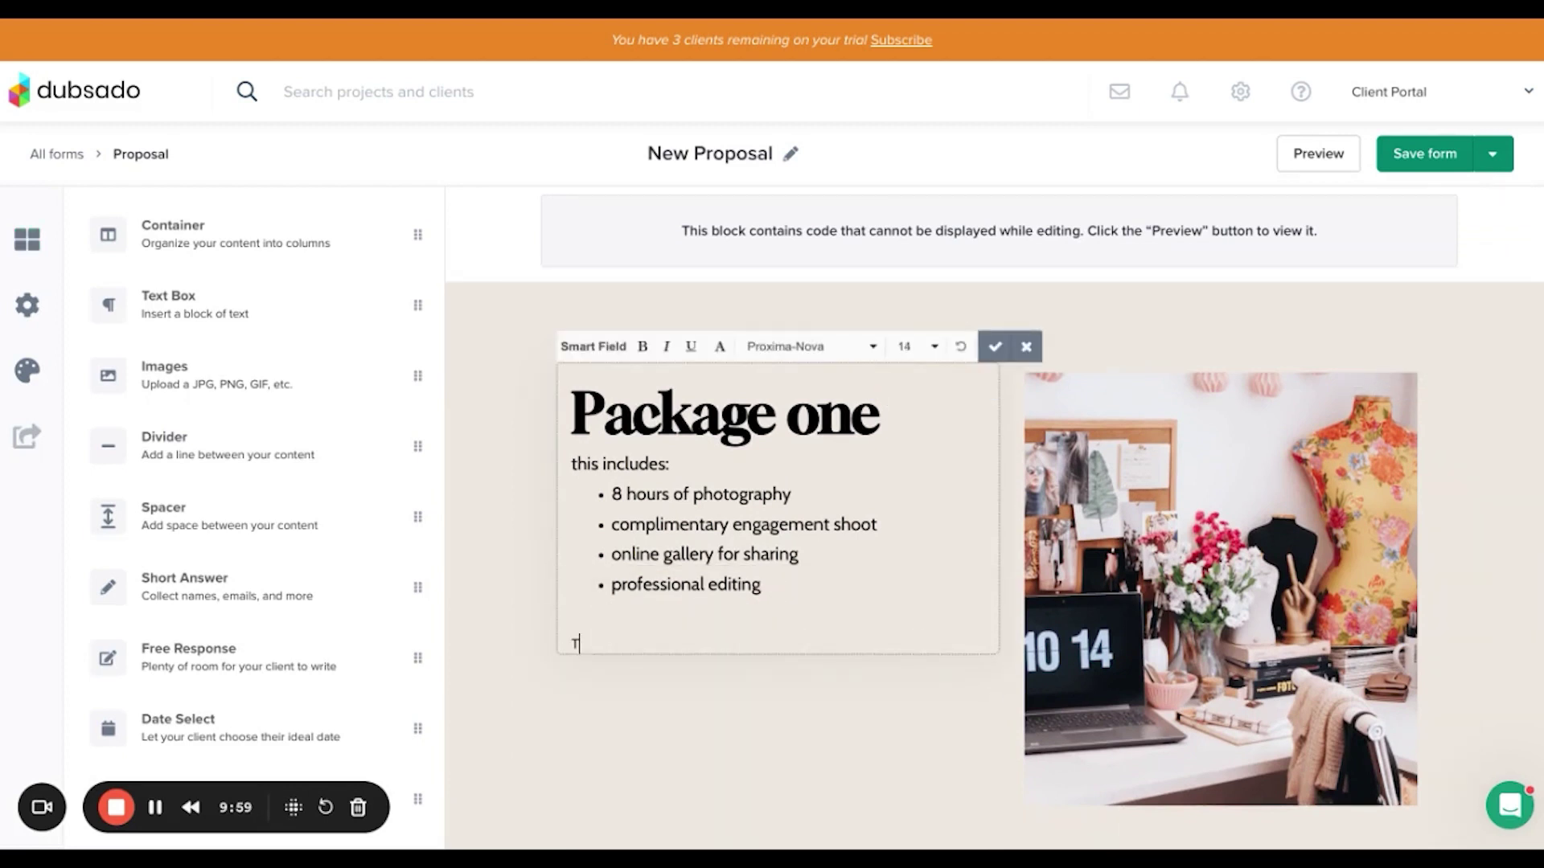
pyautogui.write('otal Price')
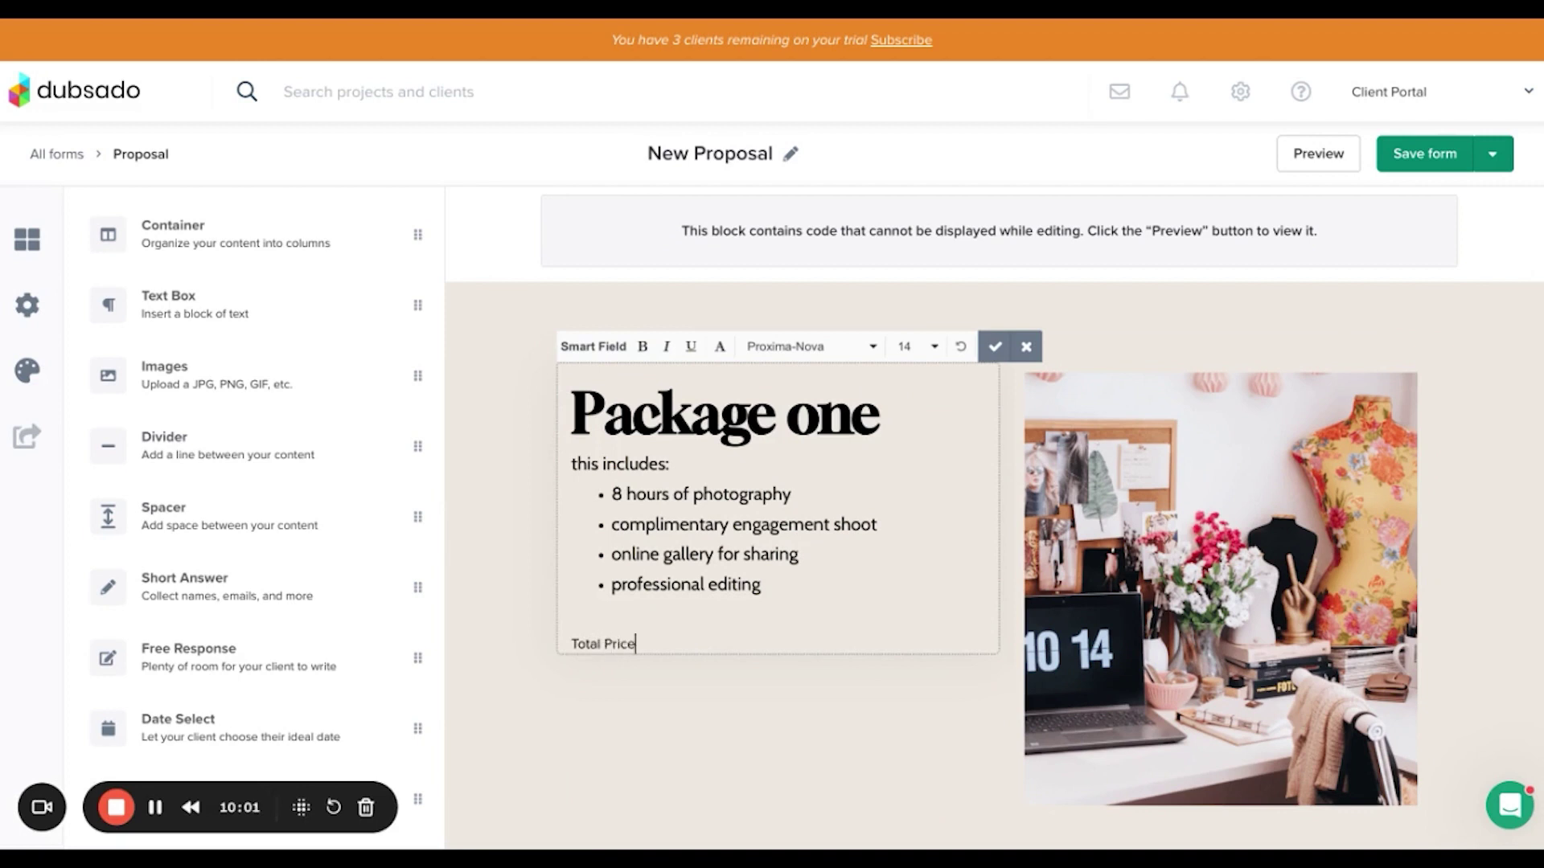
pyautogui.scroll(-1, 976, 265)
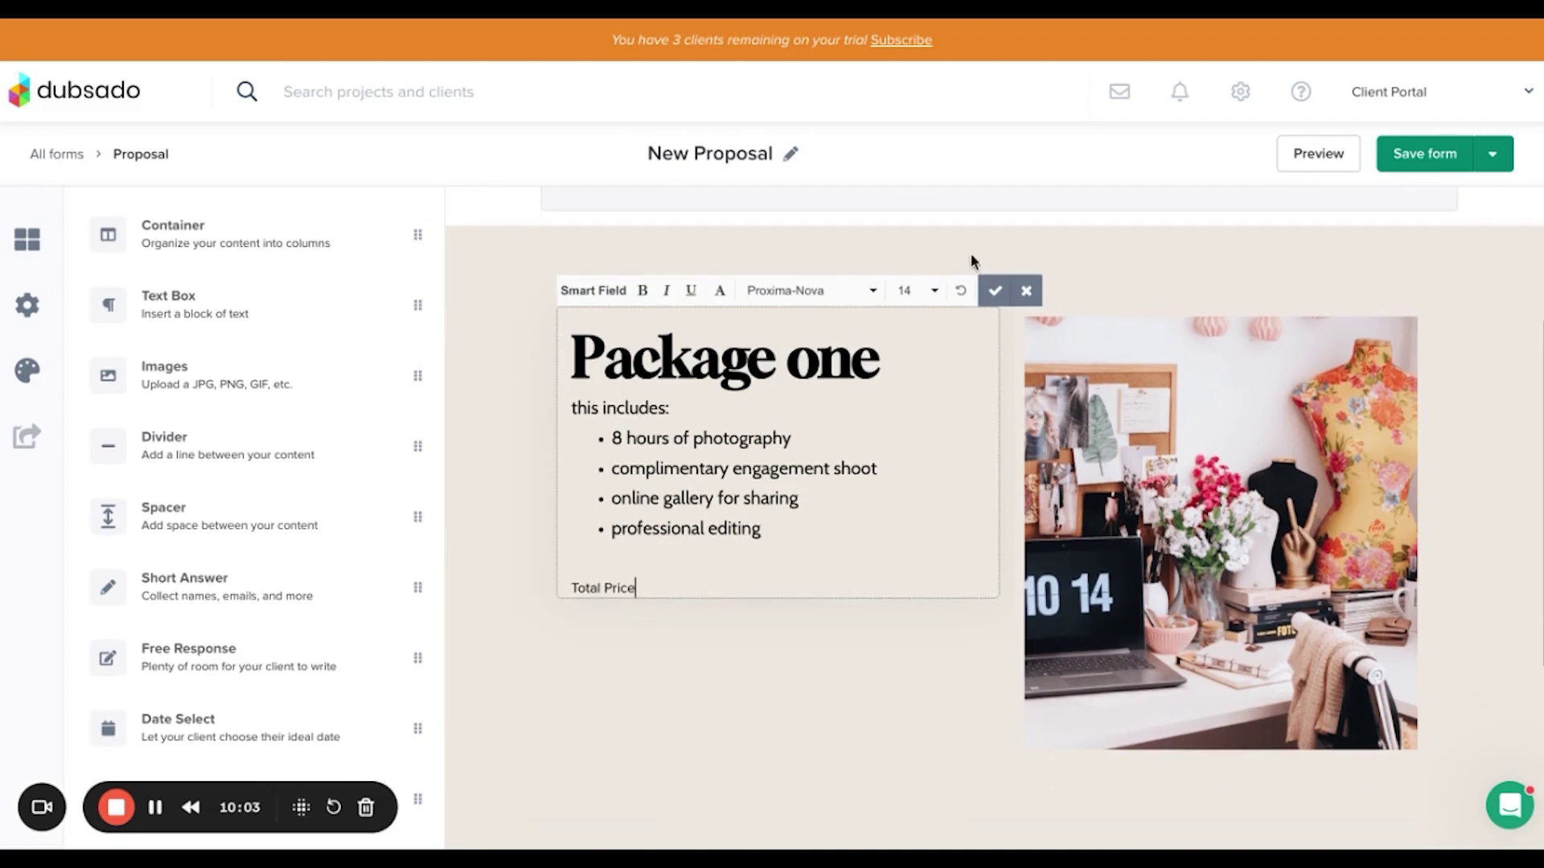
pyautogui.click(996, 296)
# Insert a Package element in the first column of the empty three-column container and assign it Package One - $1,000.00.
pyautogui.scroll(-3, 1037, 533)
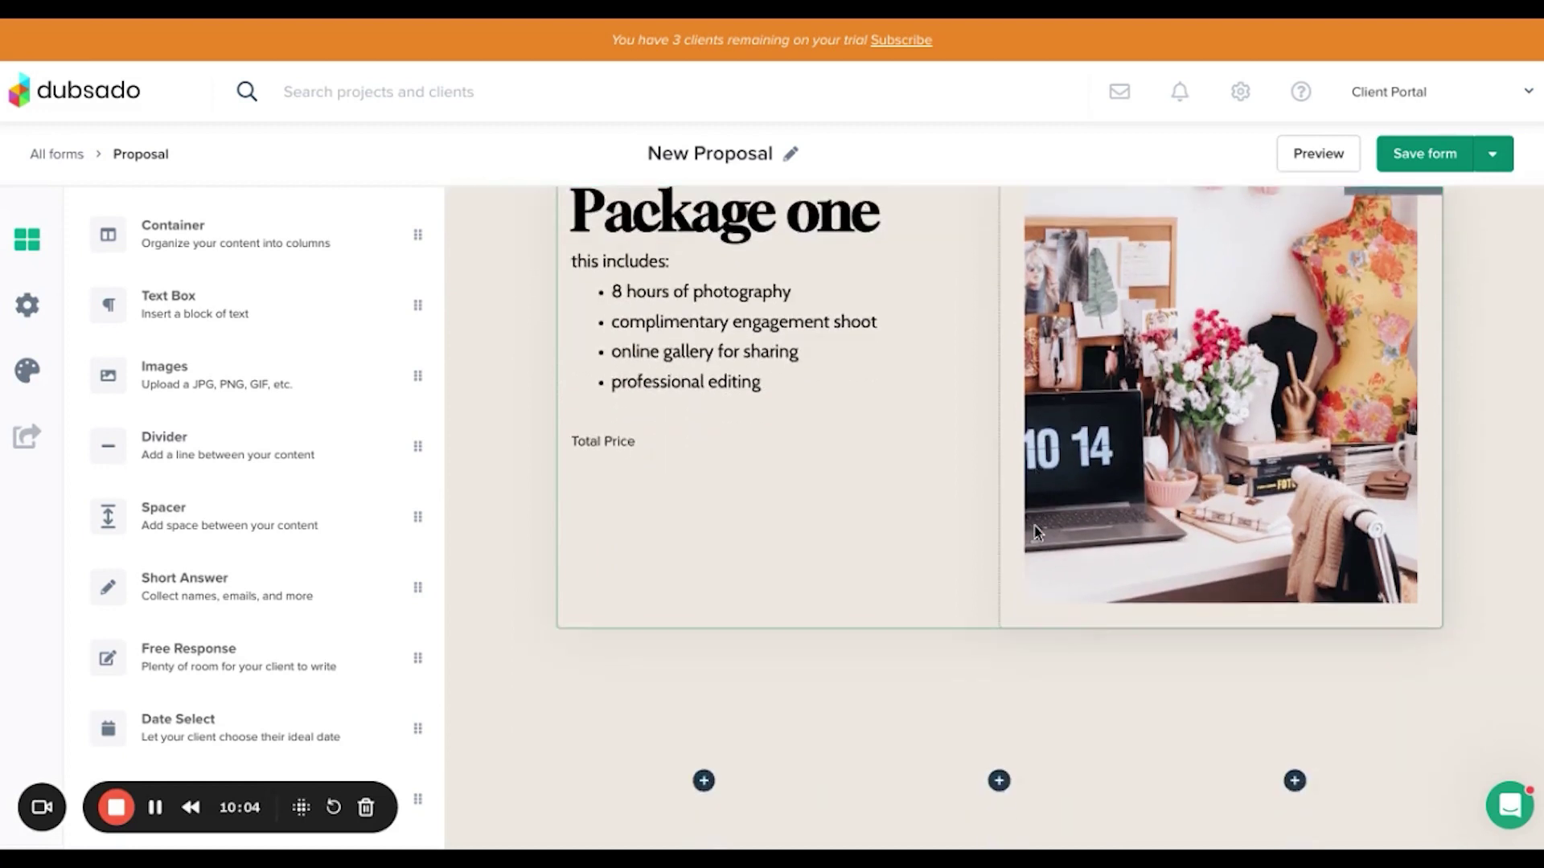
pyautogui.scroll(-1, 1036, 533)
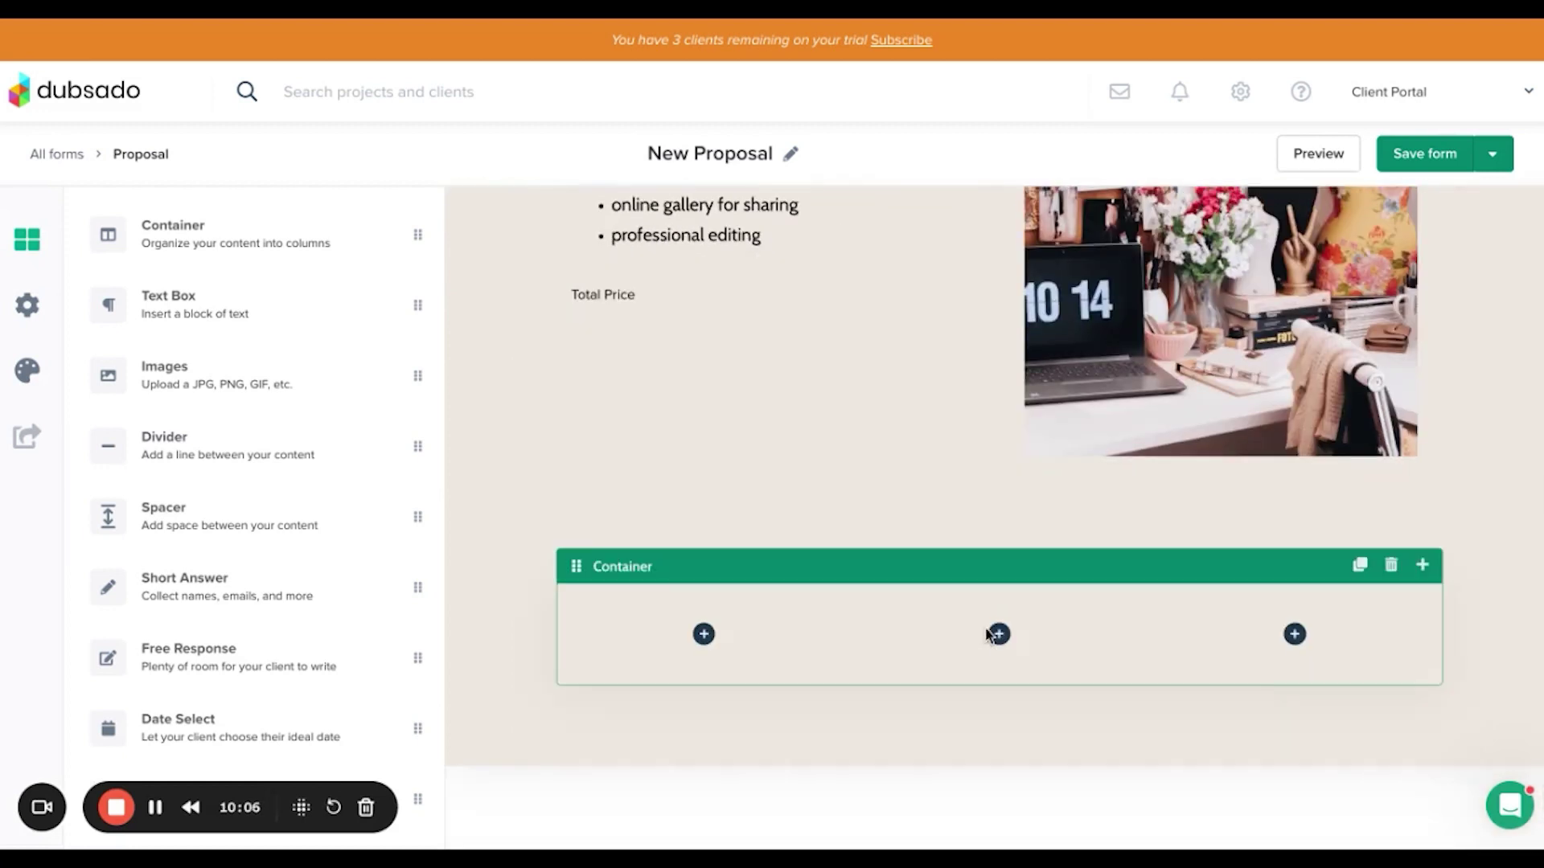
pyautogui.click(704, 636)
pyautogui.scroll(-3, 723, 707)
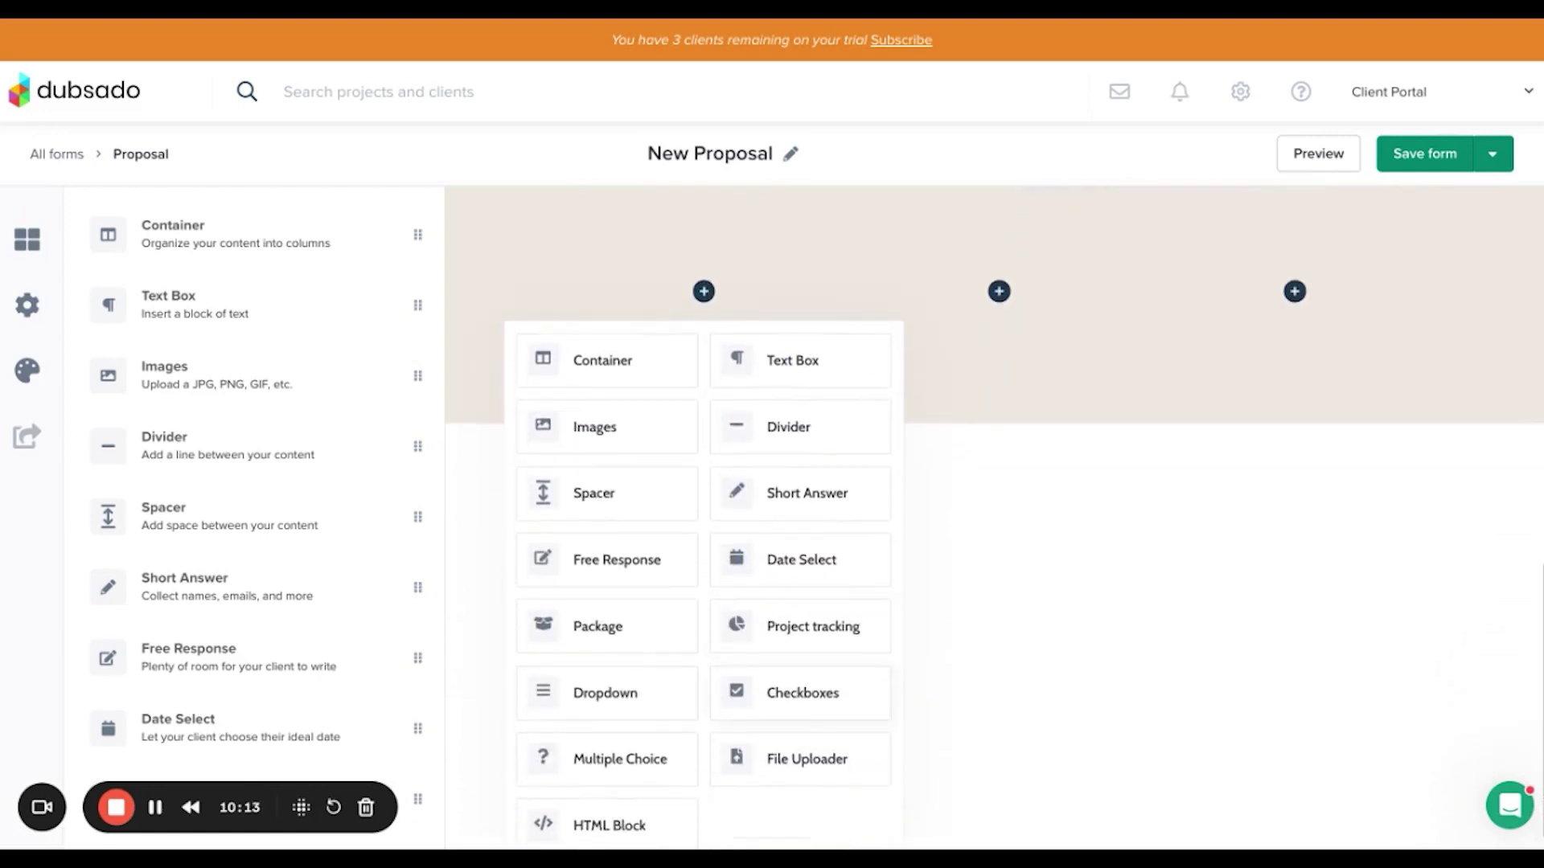
pyautogui.click(617, 634)
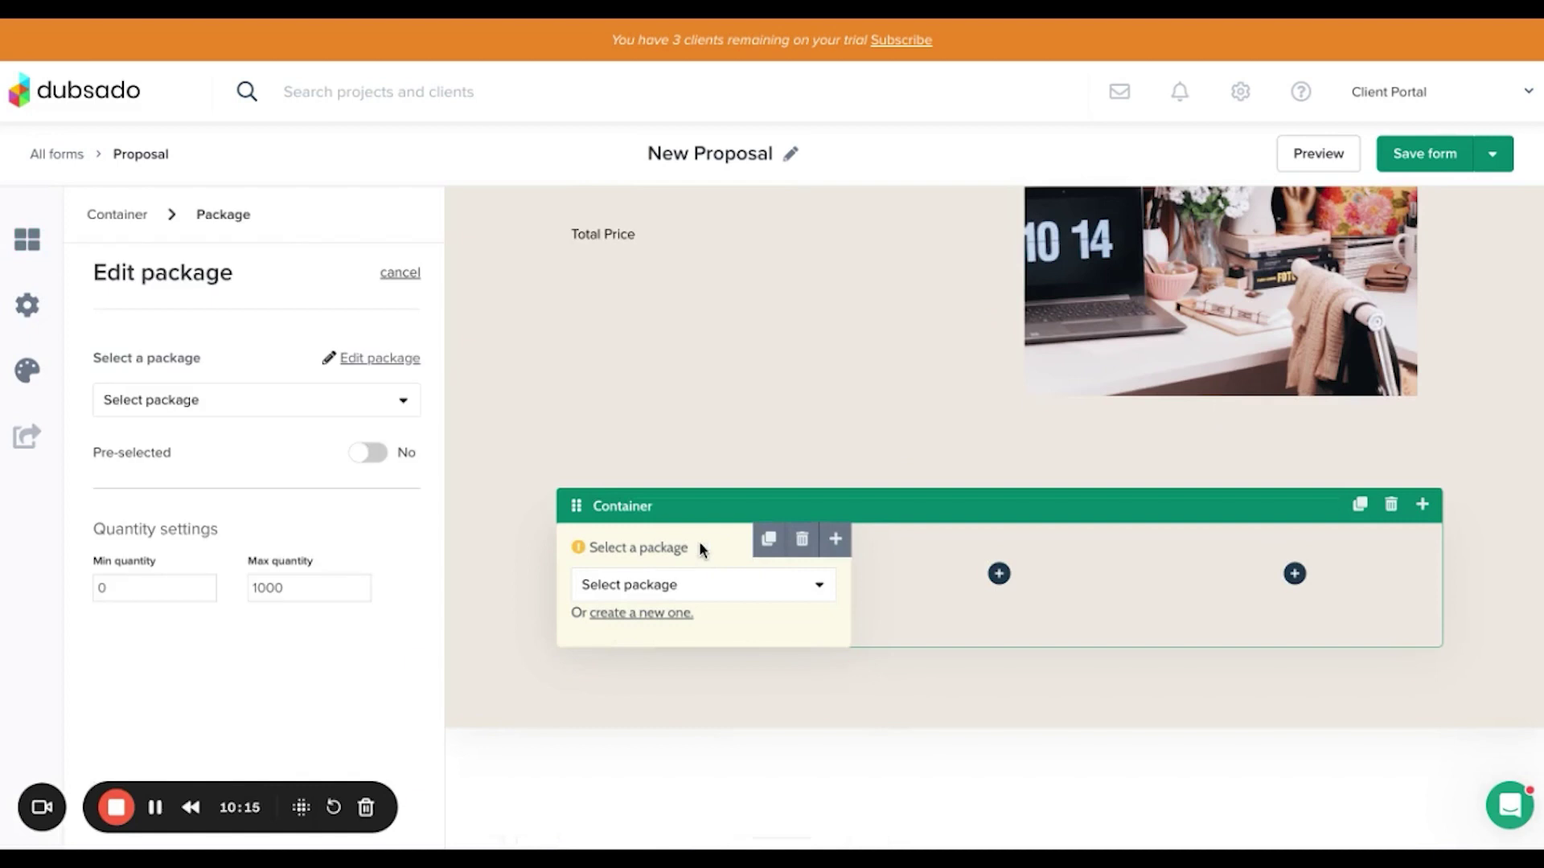
pyautogui.click(368, 402)
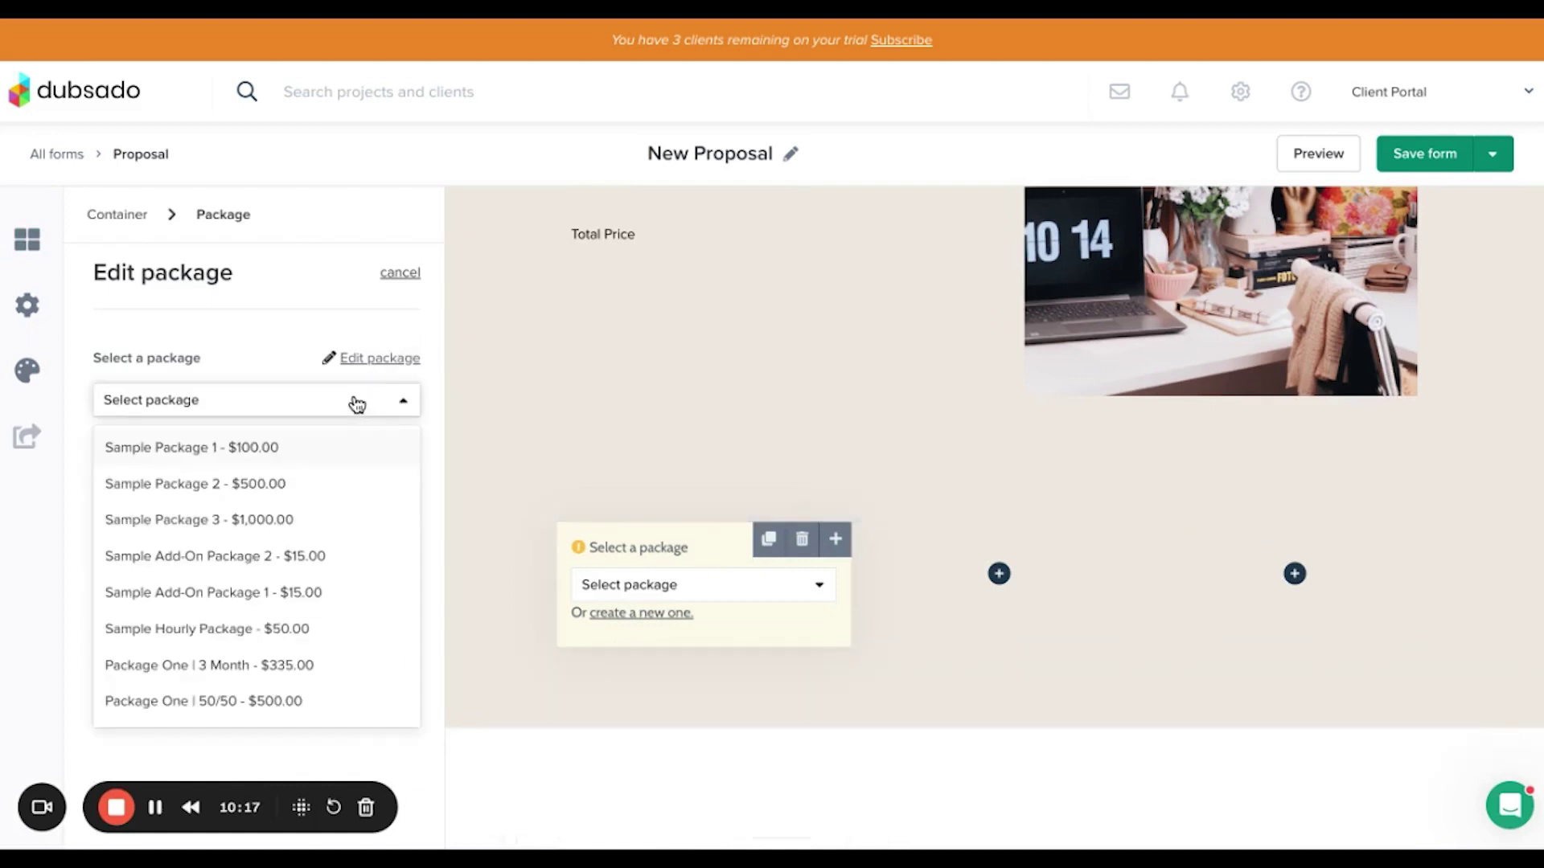
pyautogui.scroll(-1, 233, 633)
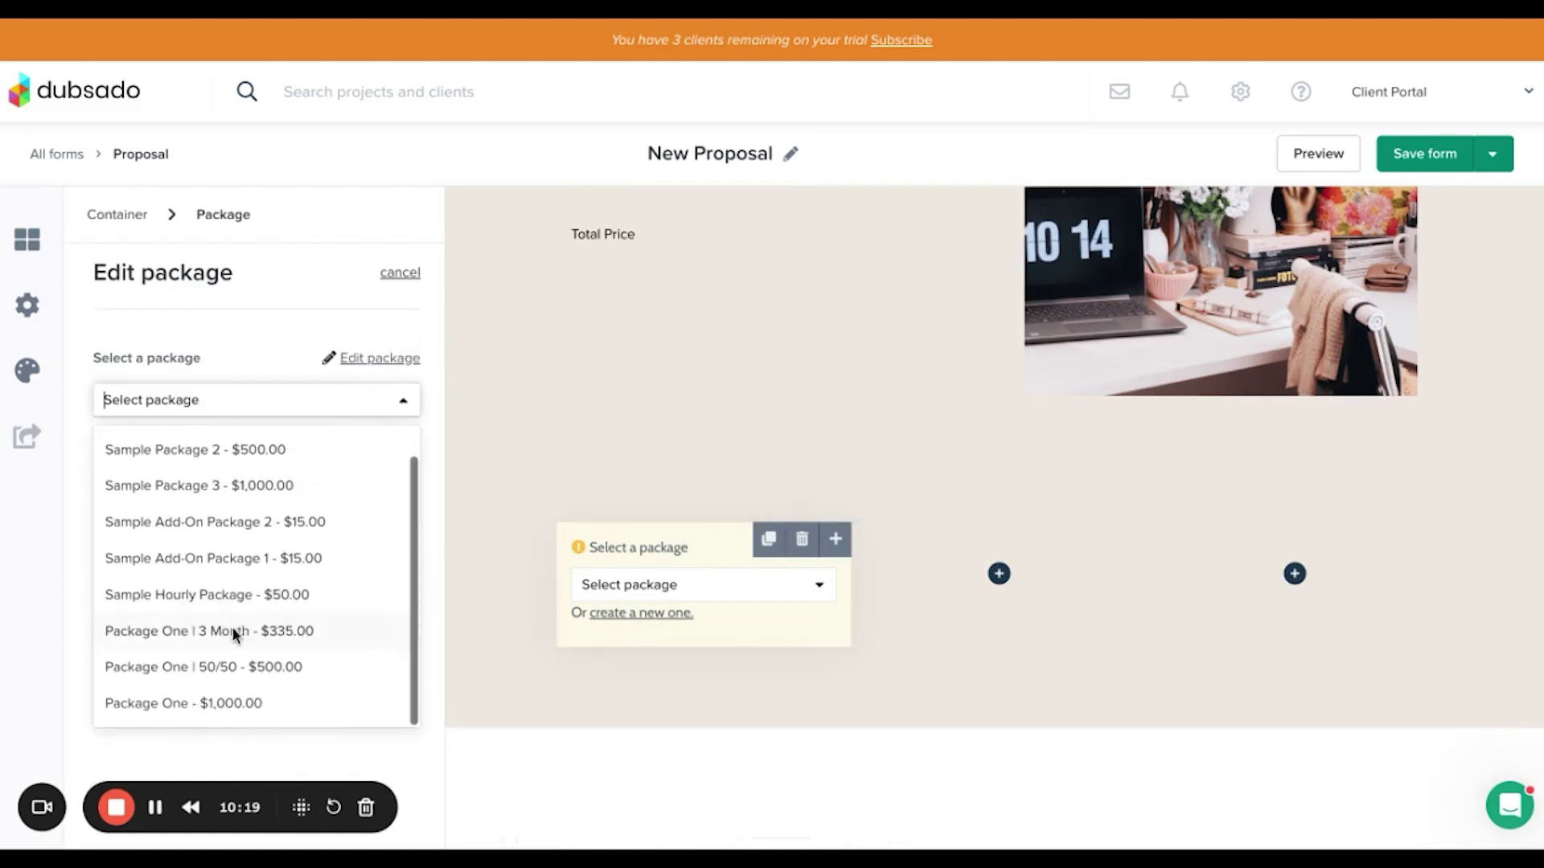
pyautogui.click(221, 701)
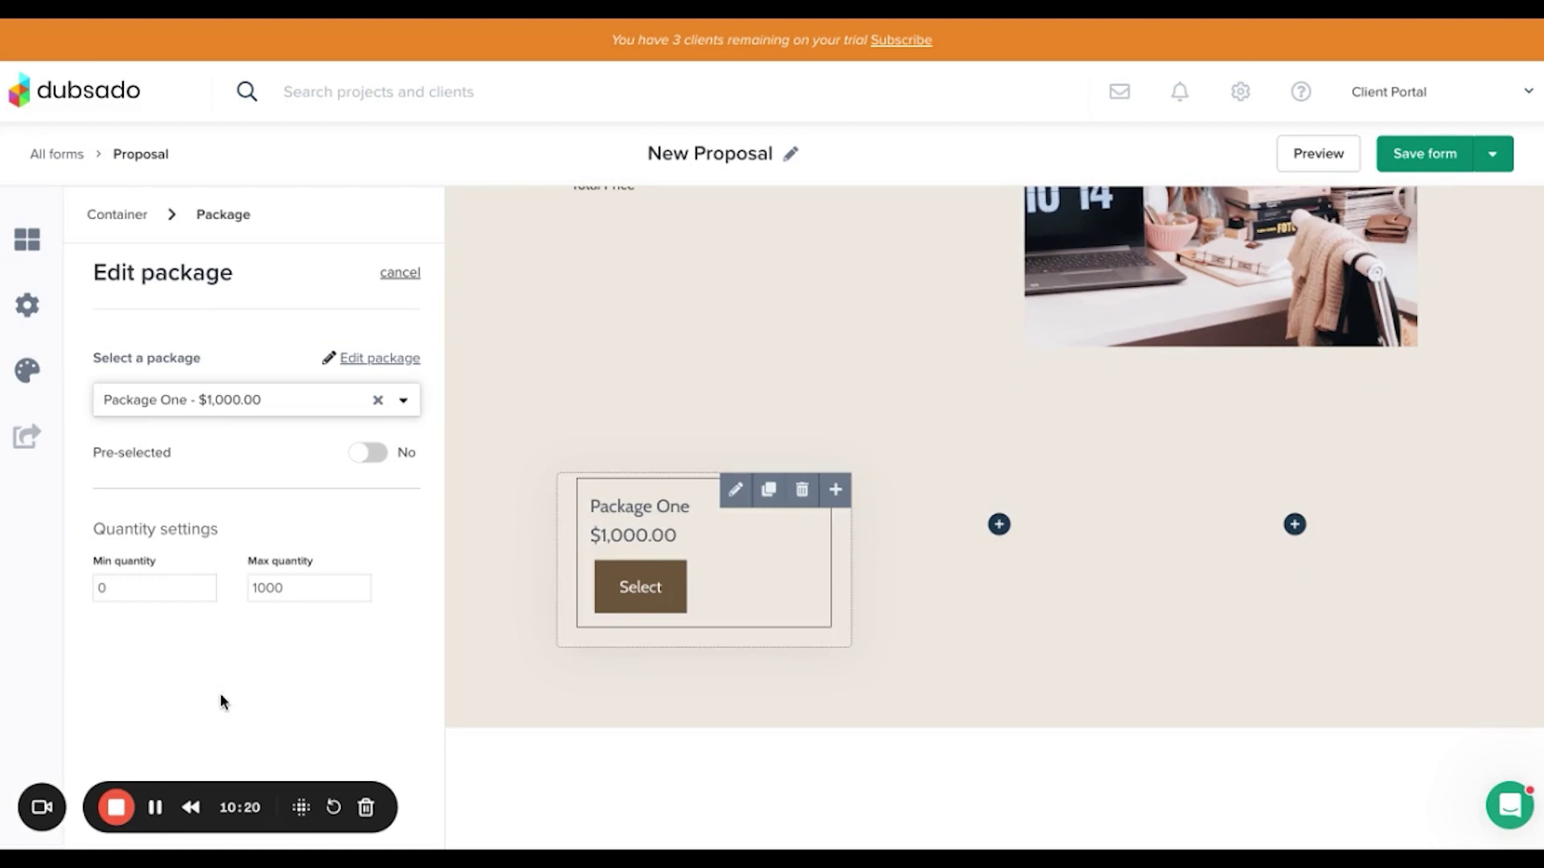
# Center-align all the content of the Package One element, including its name, price and Select button.
pyautogui.click(734, 490)
pyautogui.hotkey('ctrl', 'a')
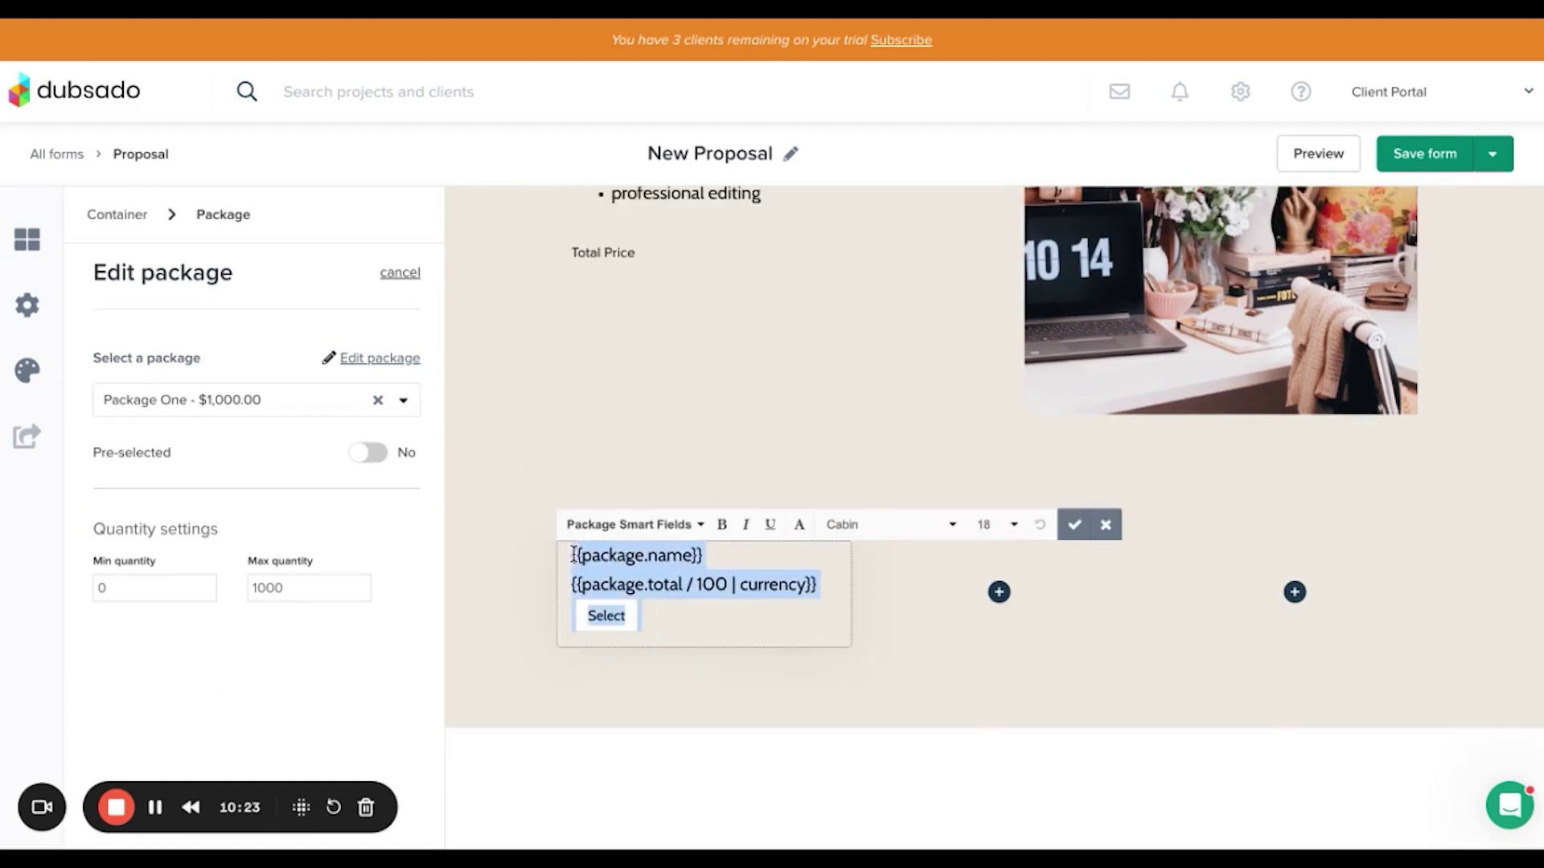
pyautogui.click(799, 537)
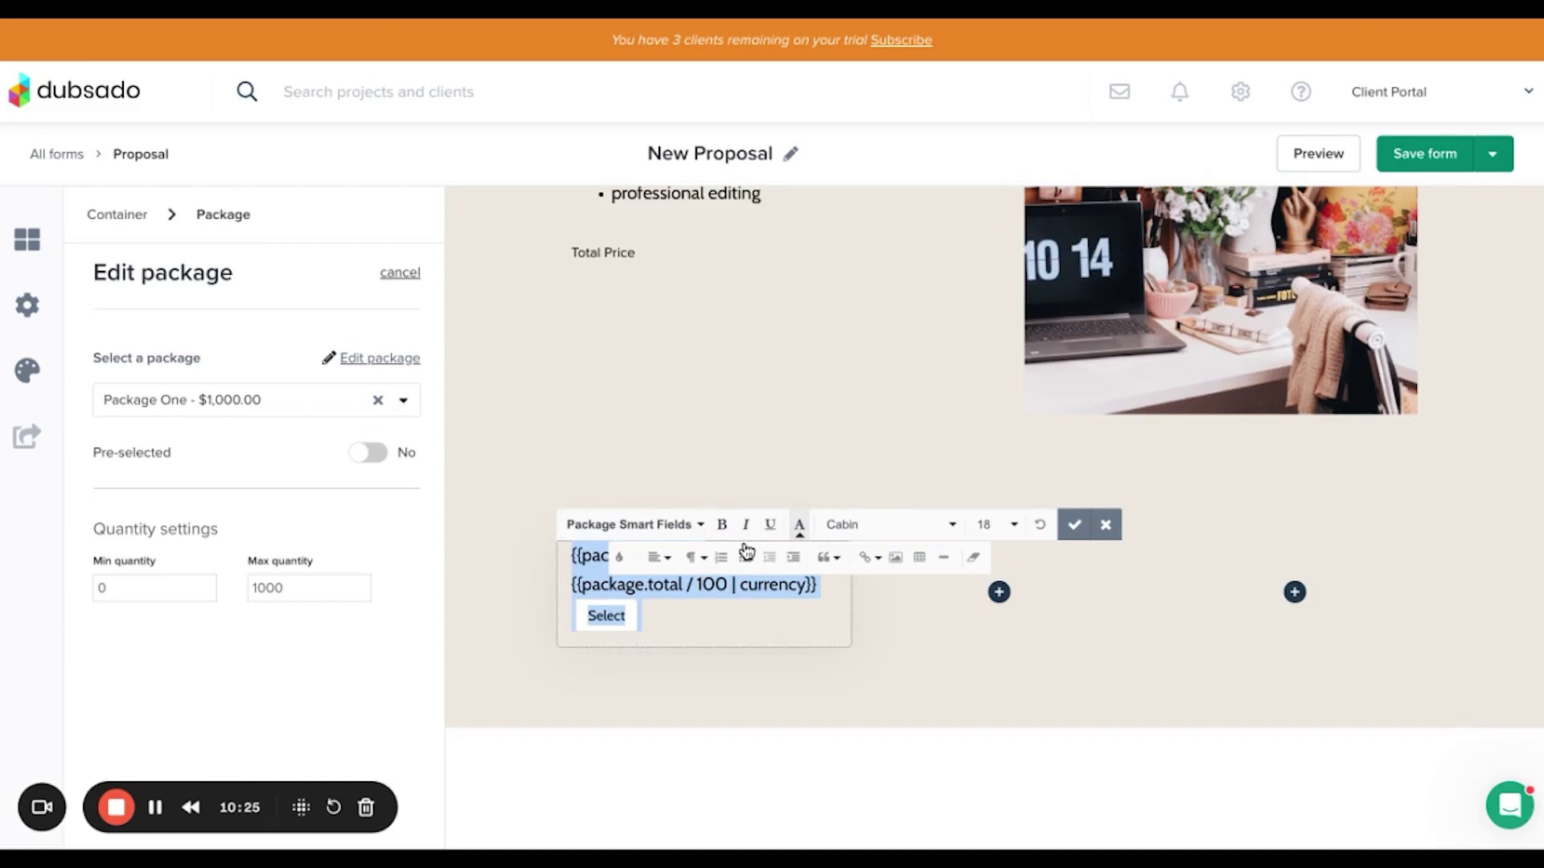
pyautogui.click(658, 557)
pyautogui.click(677, 631)
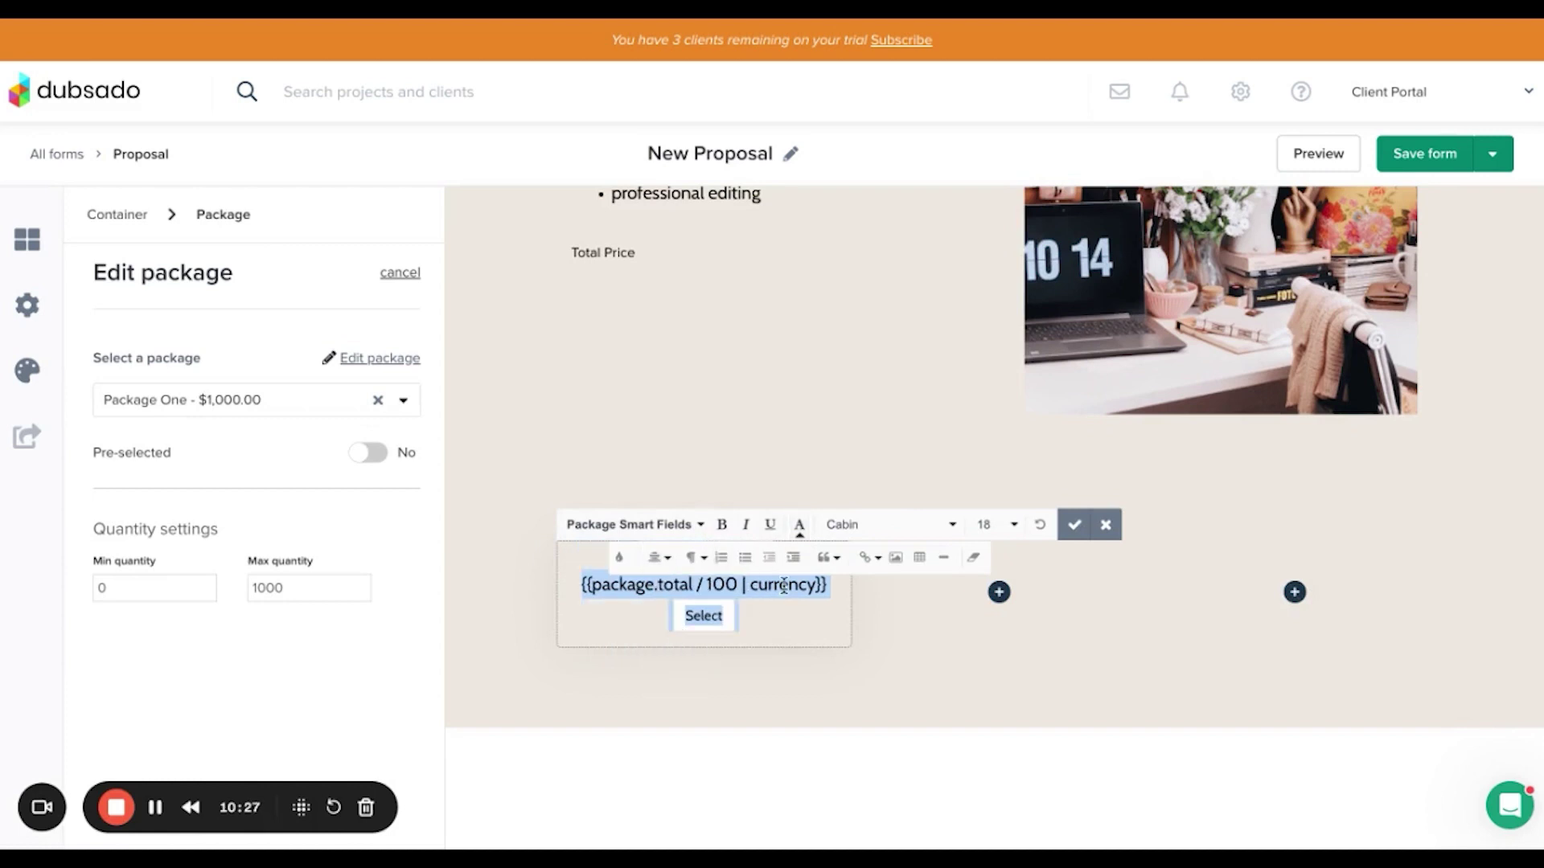
# Style the package name in the Package One element as Heading 2 and apply the edit.
pyautogui.click(799, 530)
pyautogui.click(799, 617)
pyautogui.moveTo(777, 557); pyautogui.dragTo(640, 559)
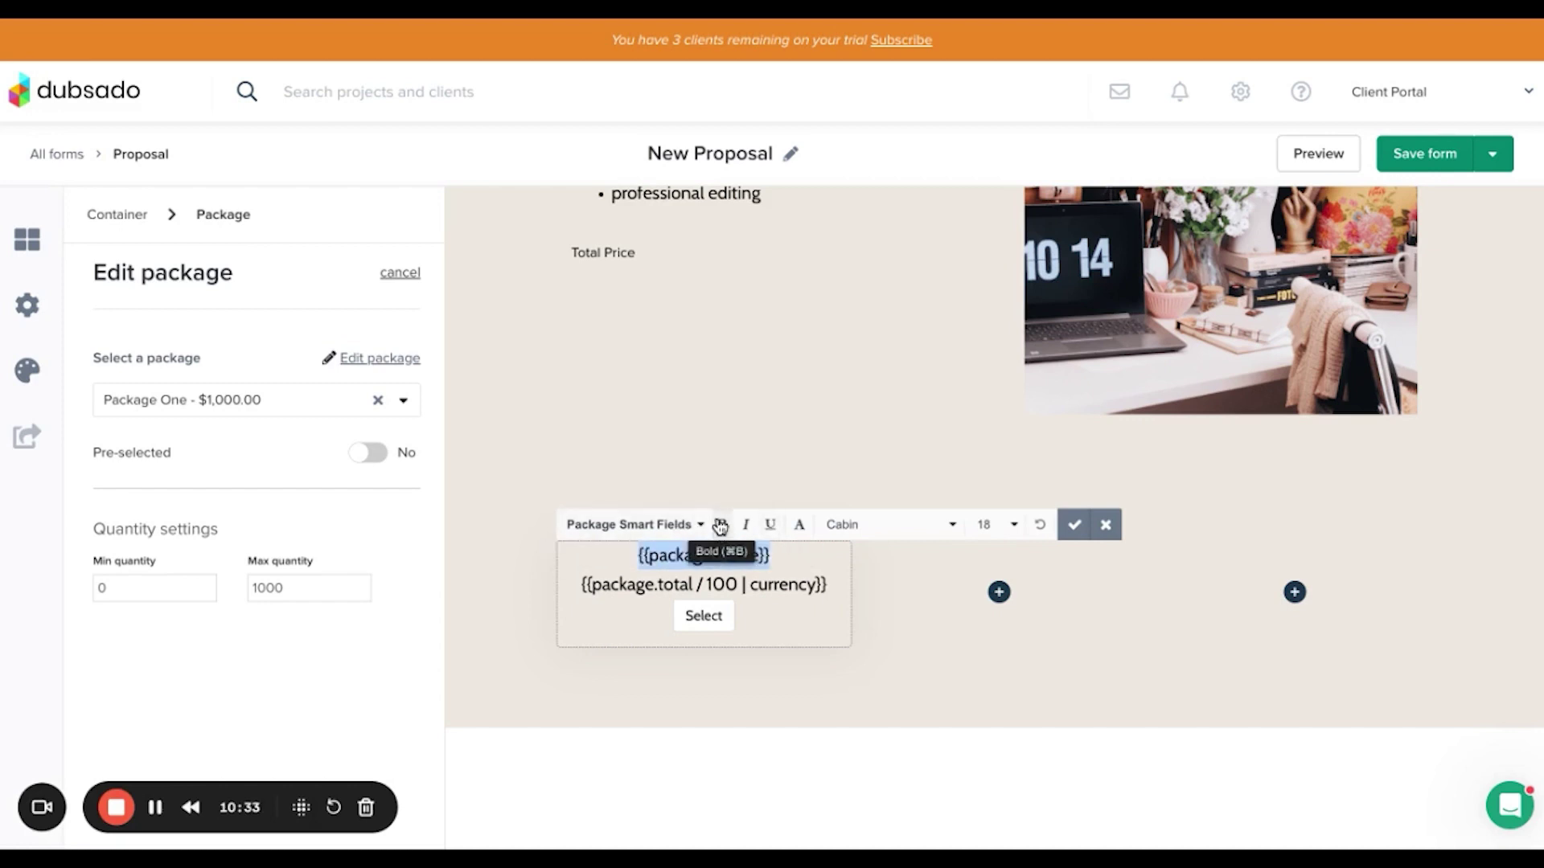
pyautogui.scroll(3, 708, 378)
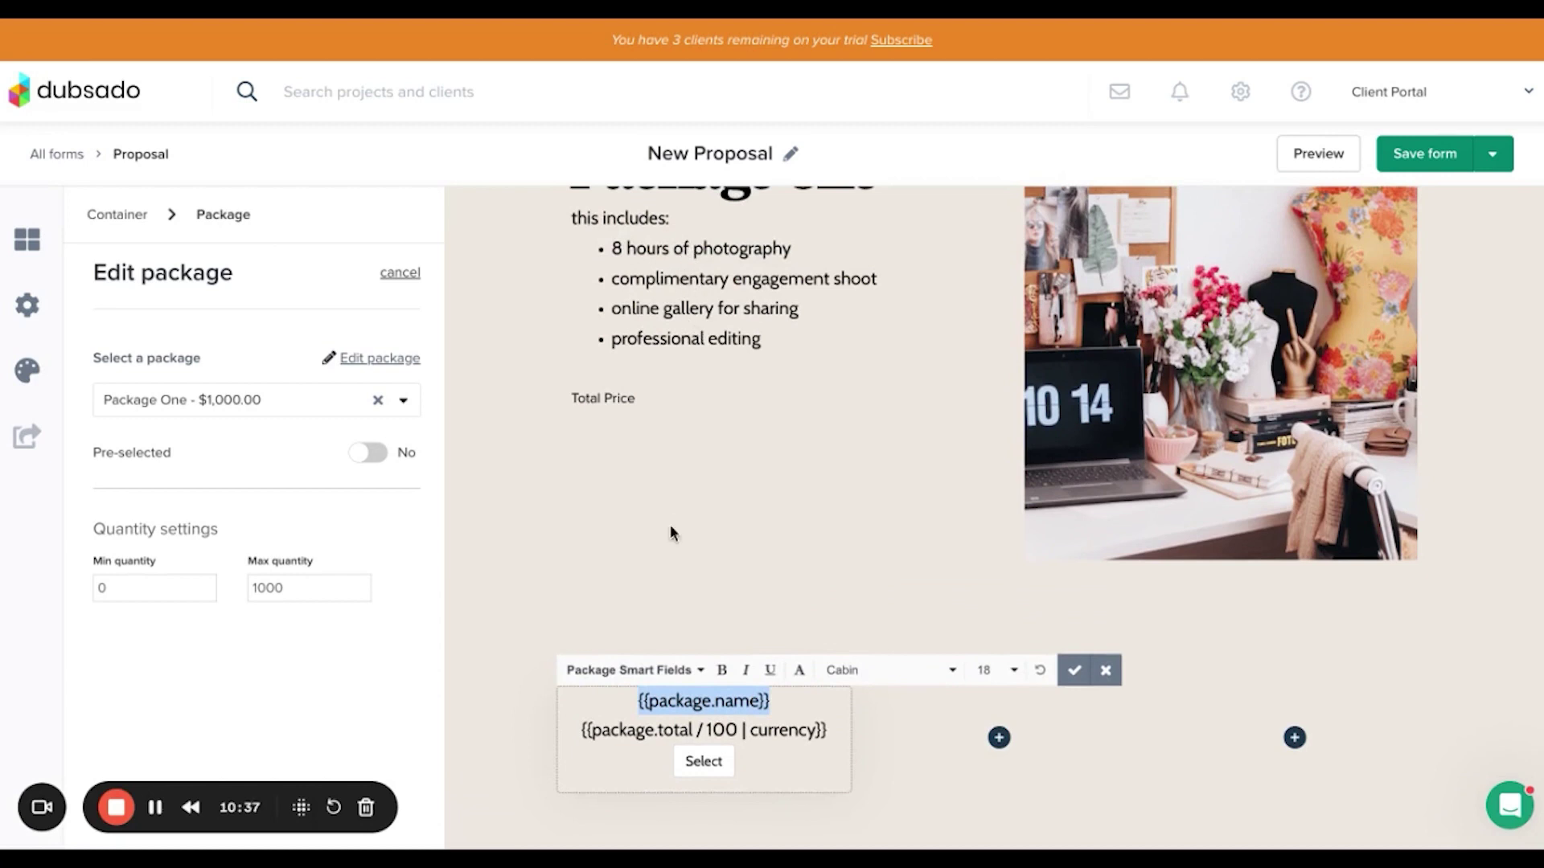
pyautogui.scroll(-1, 669, 524)
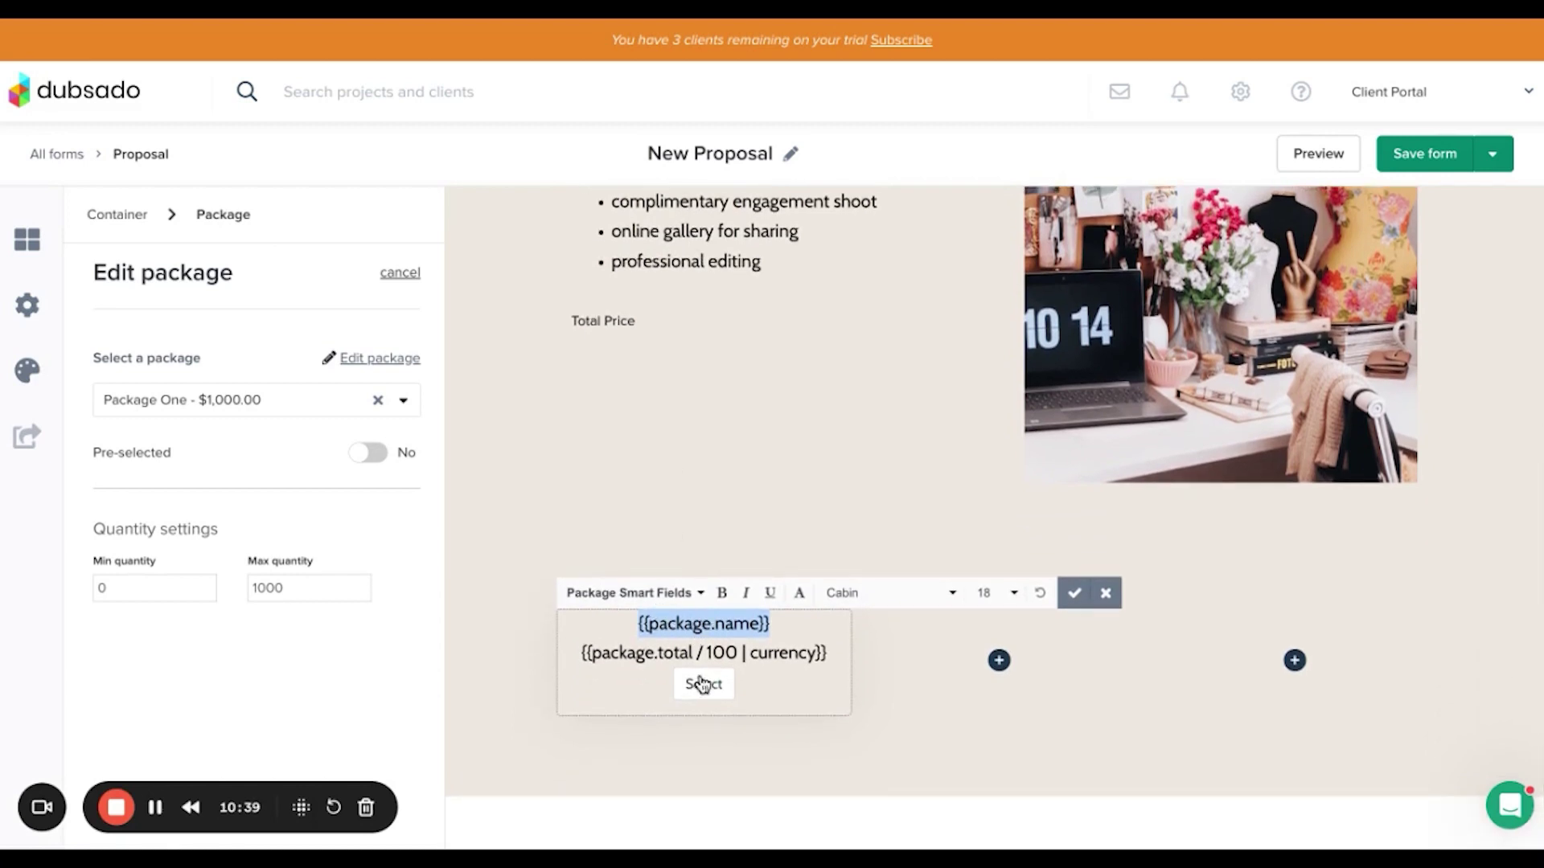
pyautogui.click(685, 597)
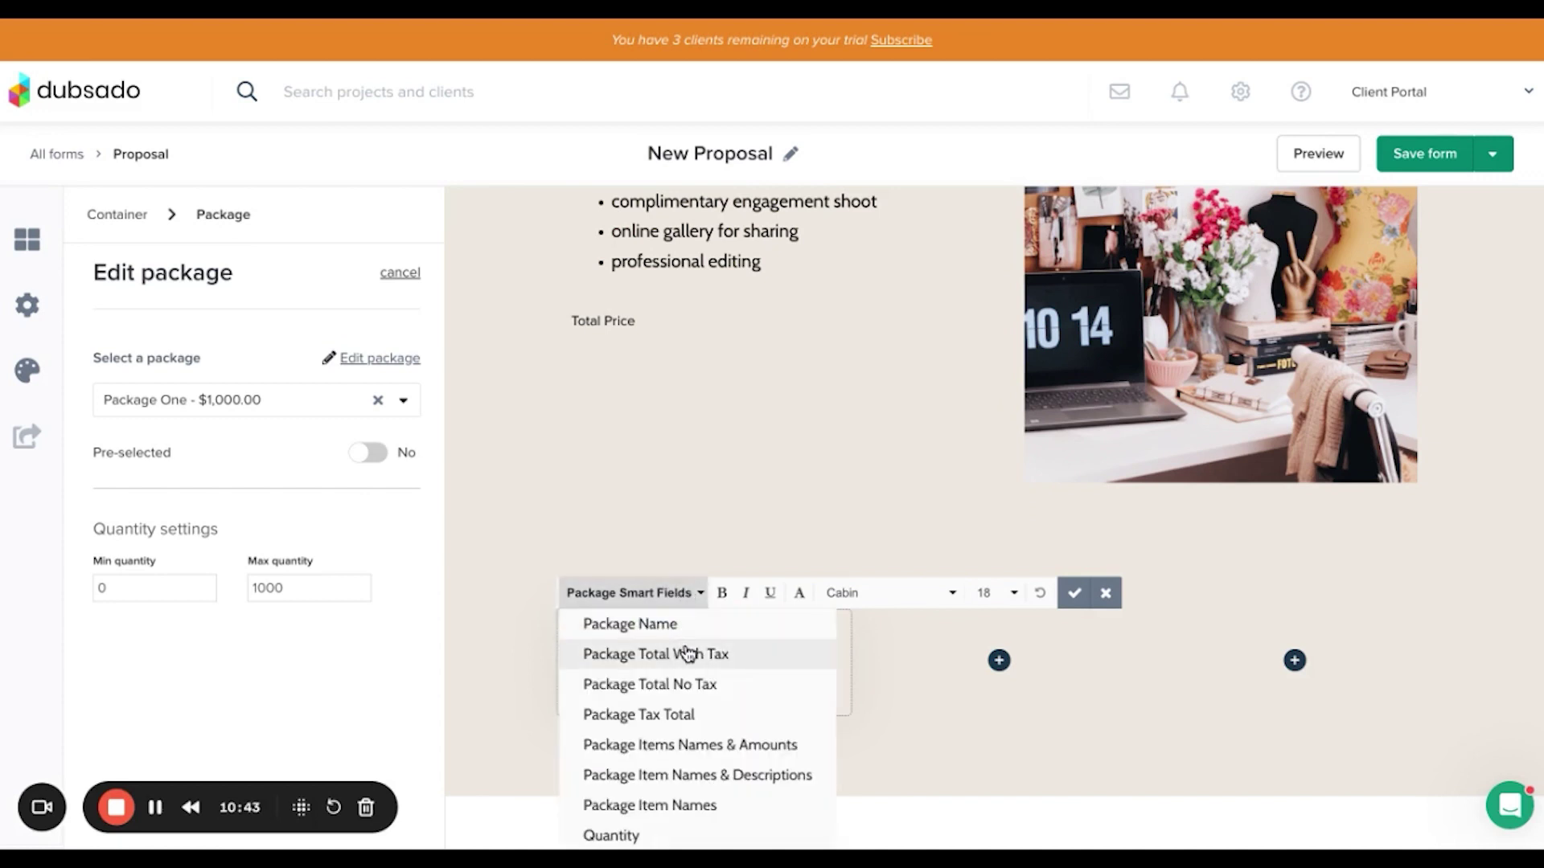
pyautogui.scroll(-1, 686, 651)
pyautogui.click(706, 625)
pyautogui.click(705, 625)
pyautogui.scroll(-1, 722, 759)
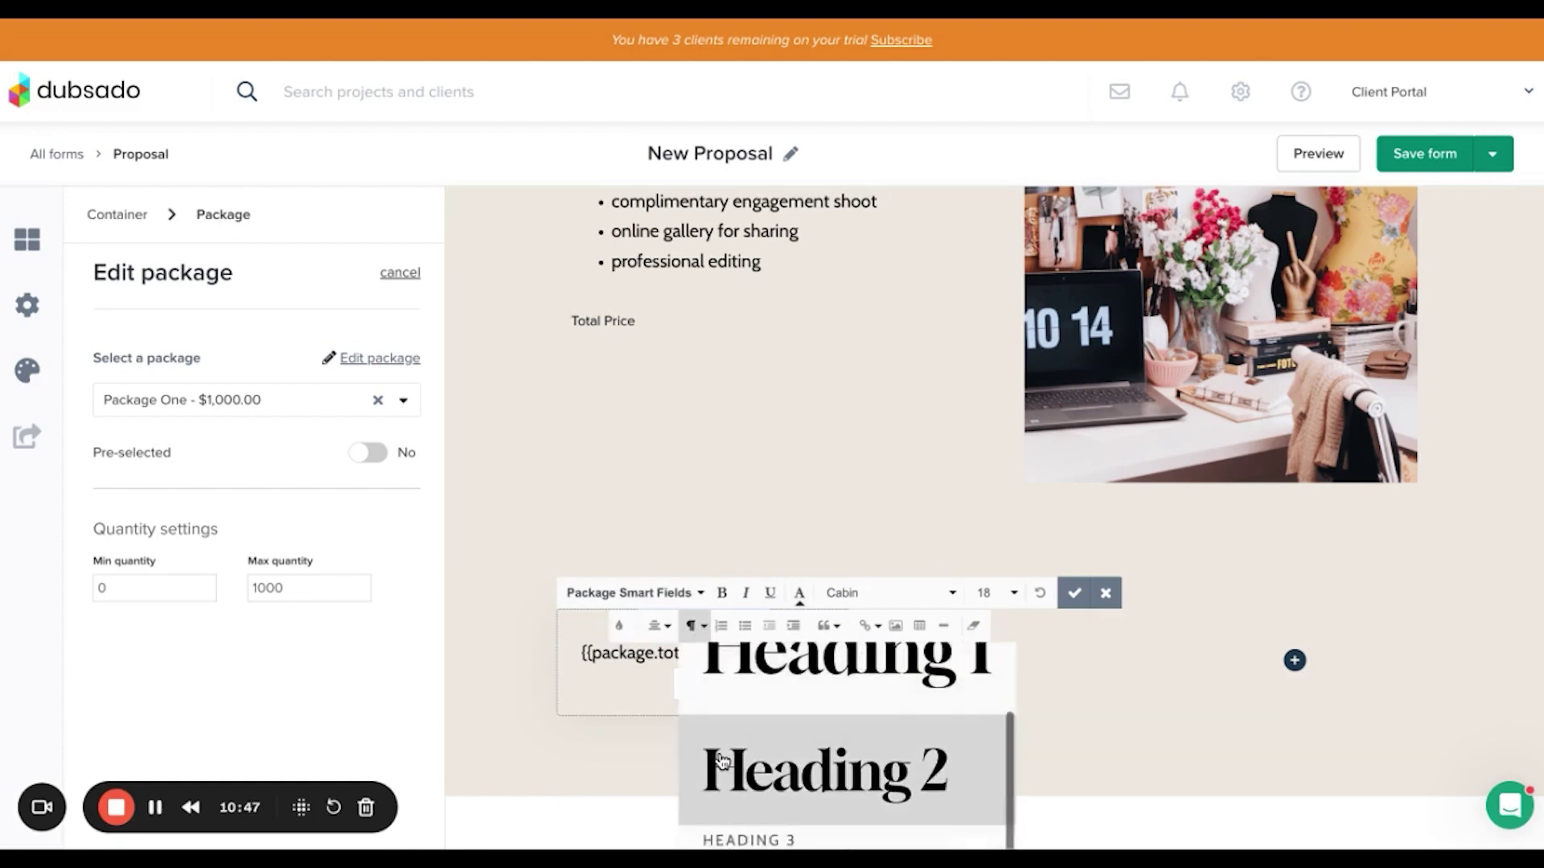
pyautogui.click(722, 760)
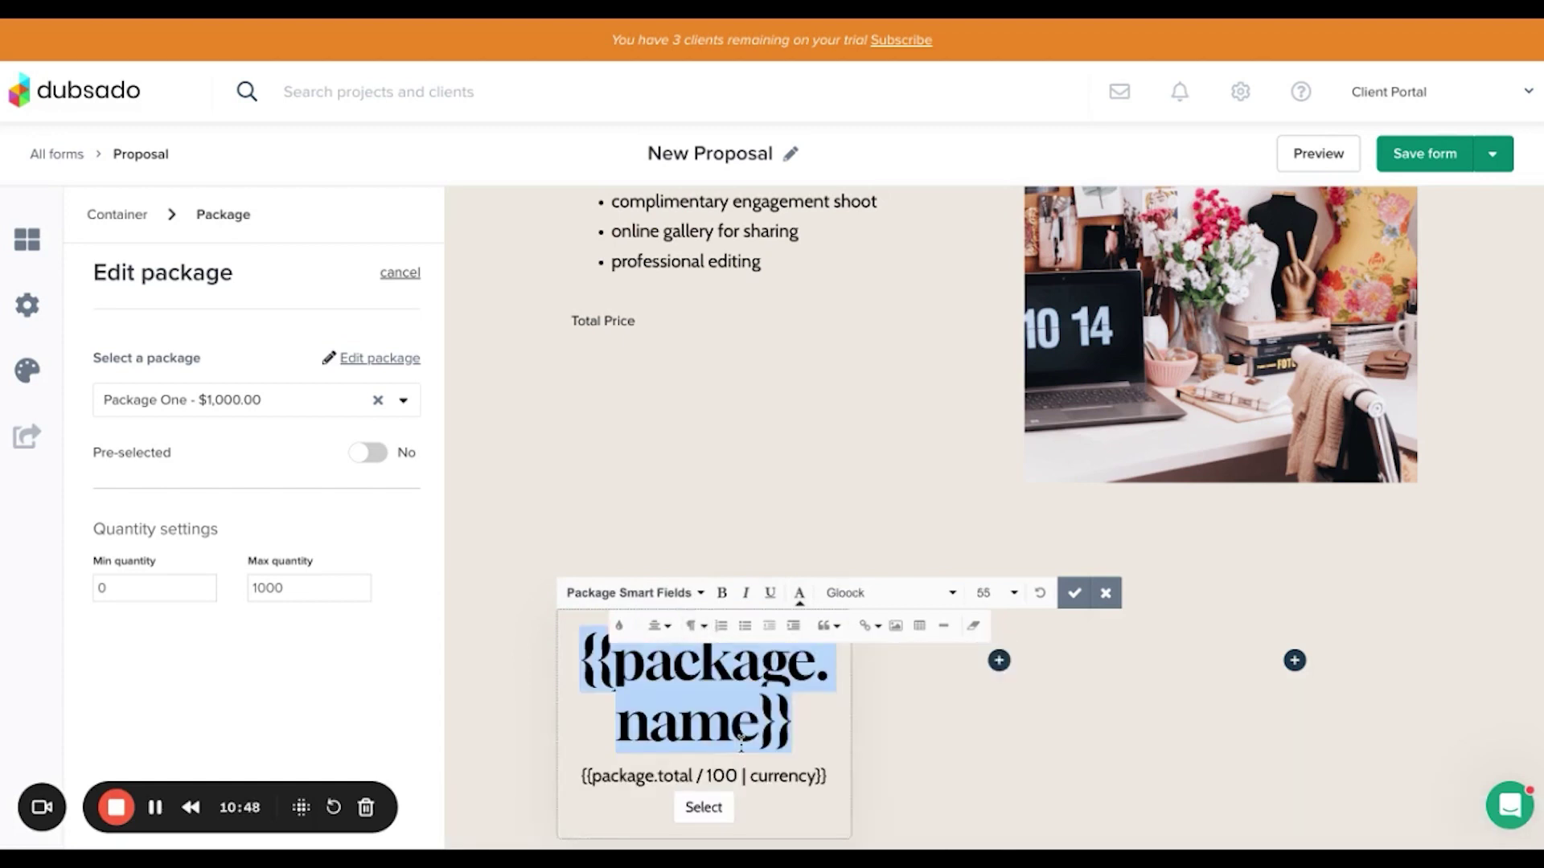
pyautogui.click(1074, 599)
# Duplicate the Package One element and move the copy into the container's second column.
pyautogui.scroll(-2, 767, 706)
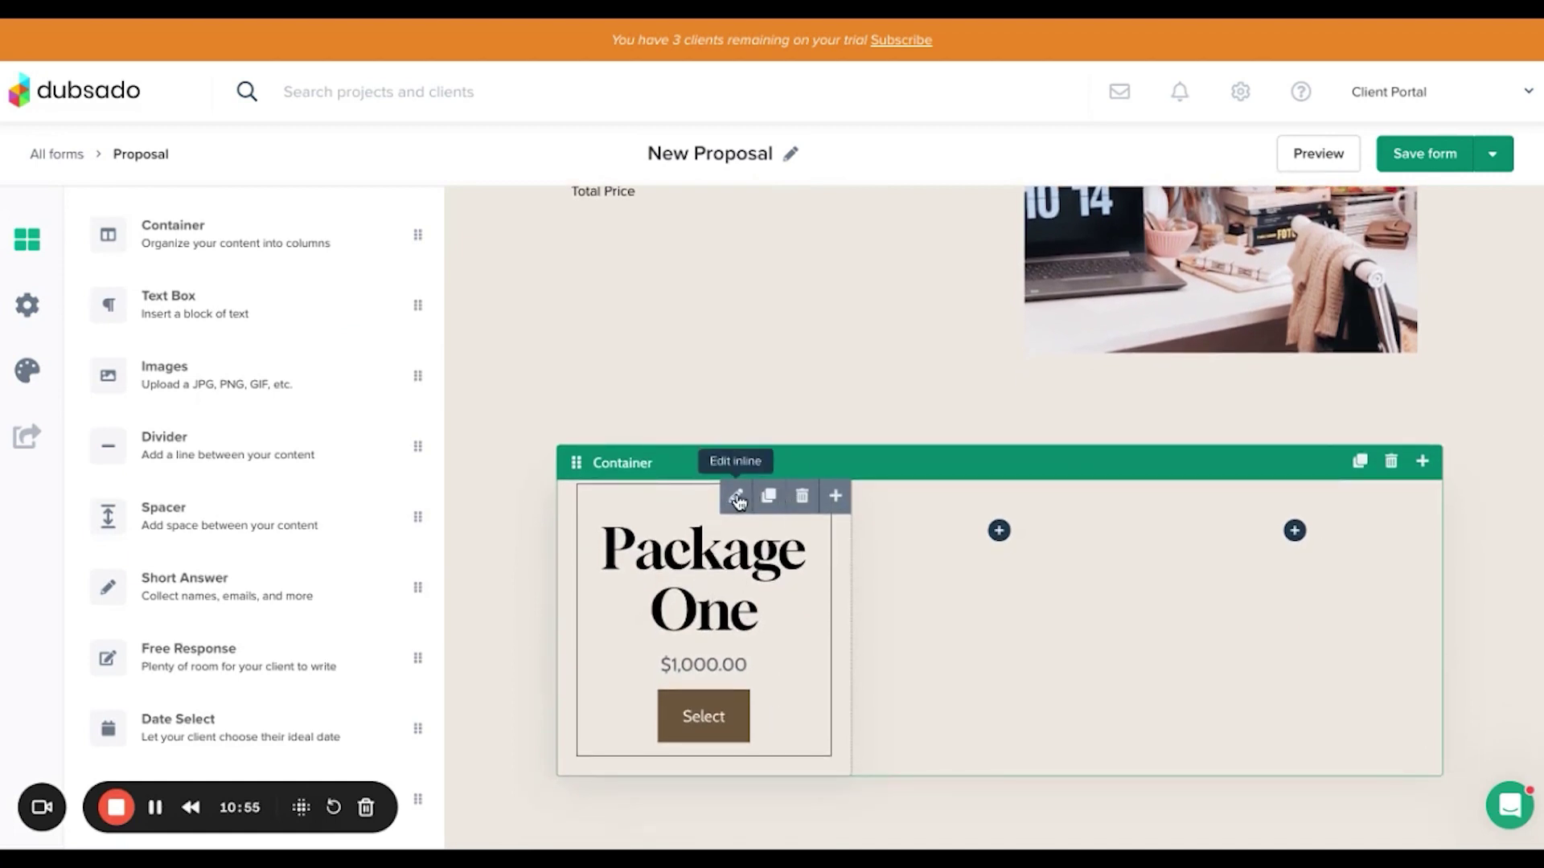
pyautogui.click(768, 496)
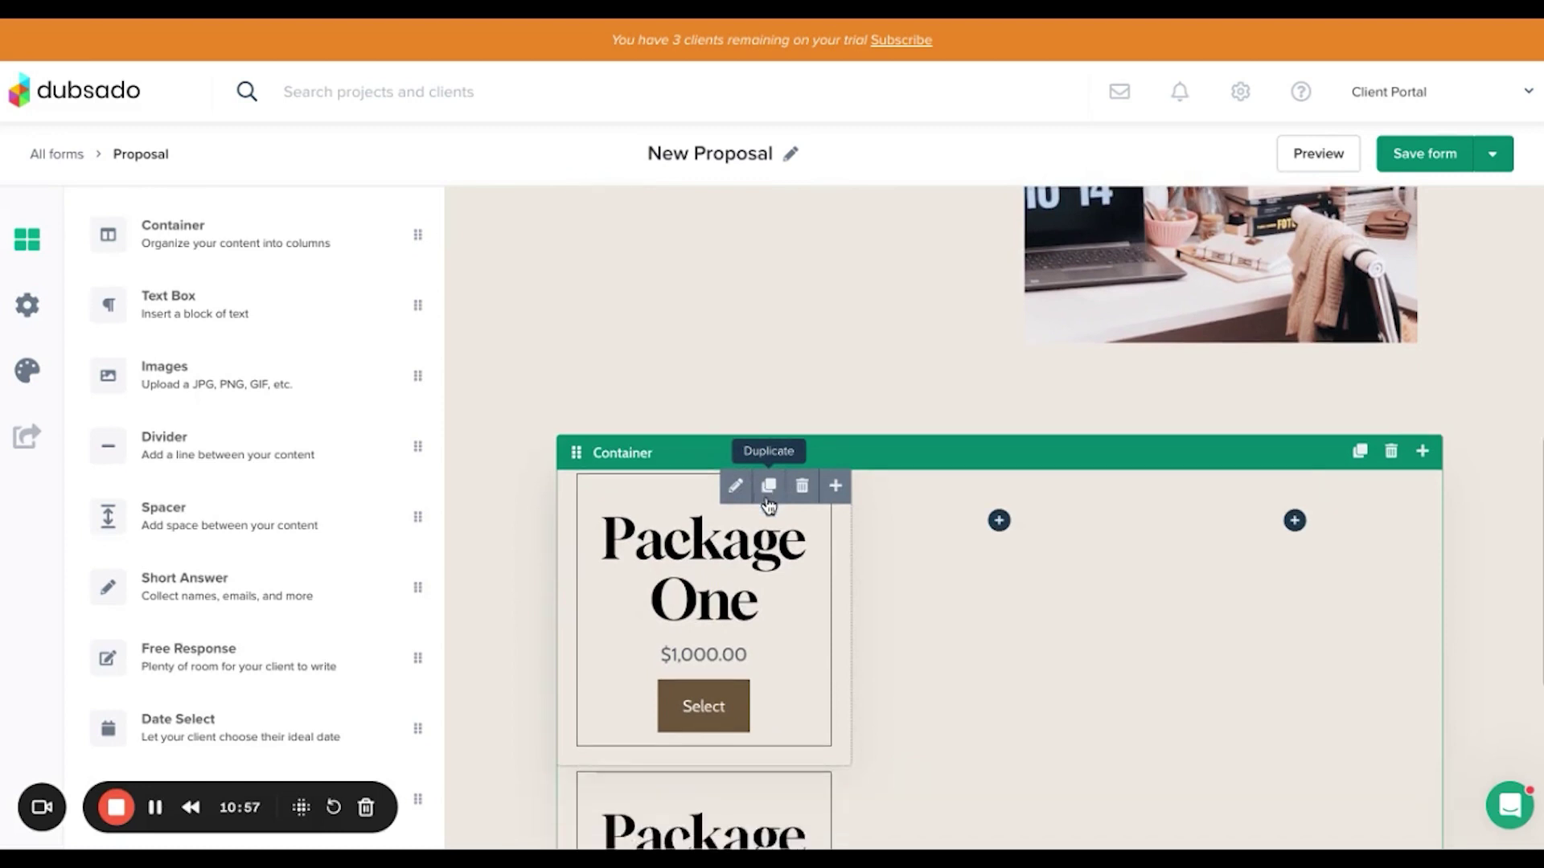
pyautogui.scroll(-2, 748, 578)
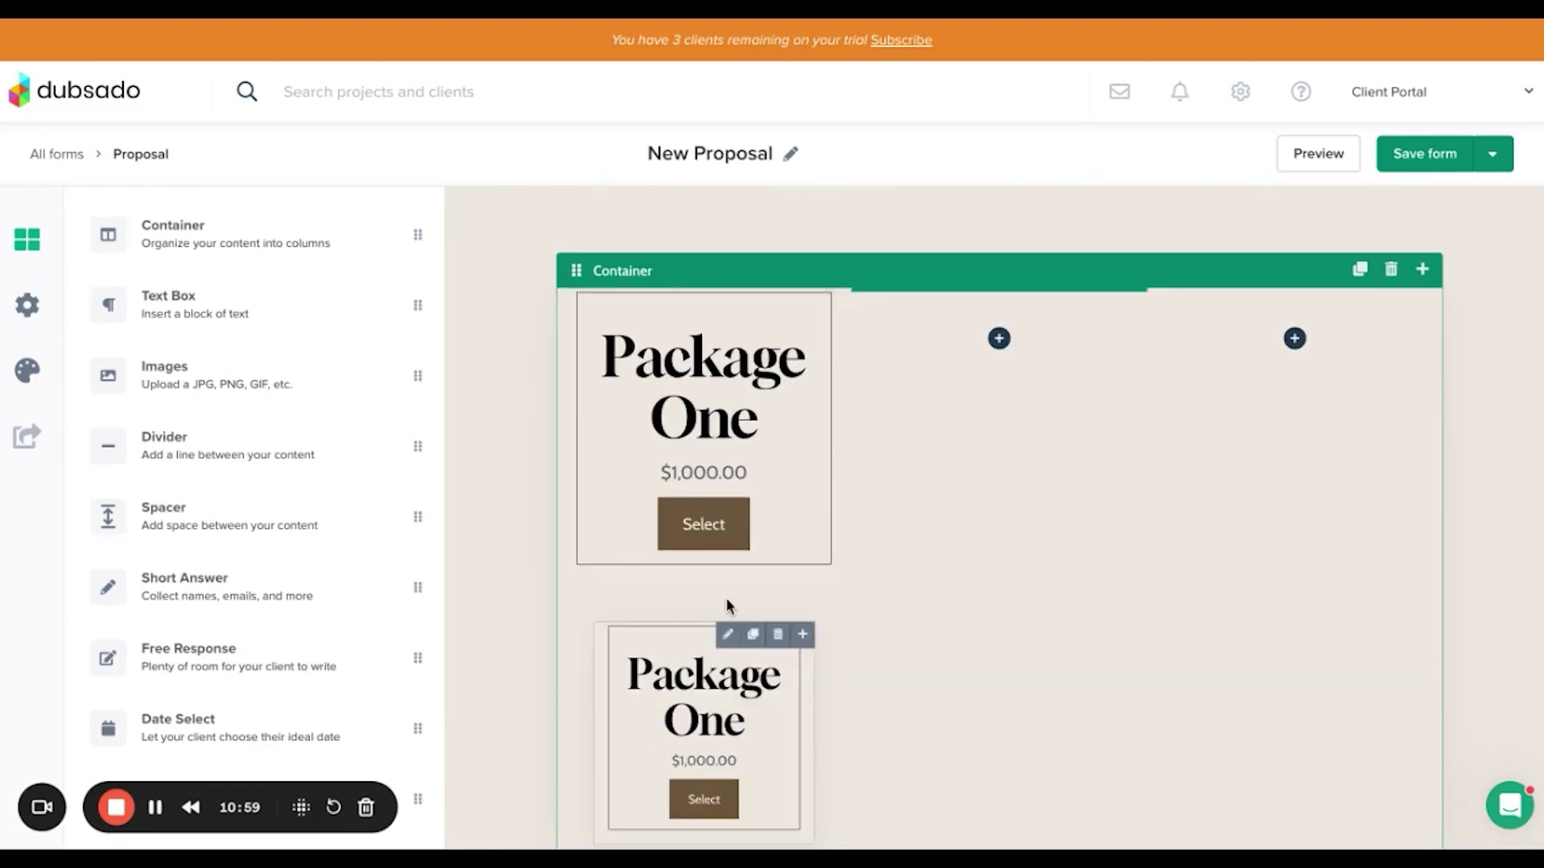
pyautogui.moveTo(728, 607); pyautogui.dragTo(1025, 354)
pyautogui.click(1021, 372)
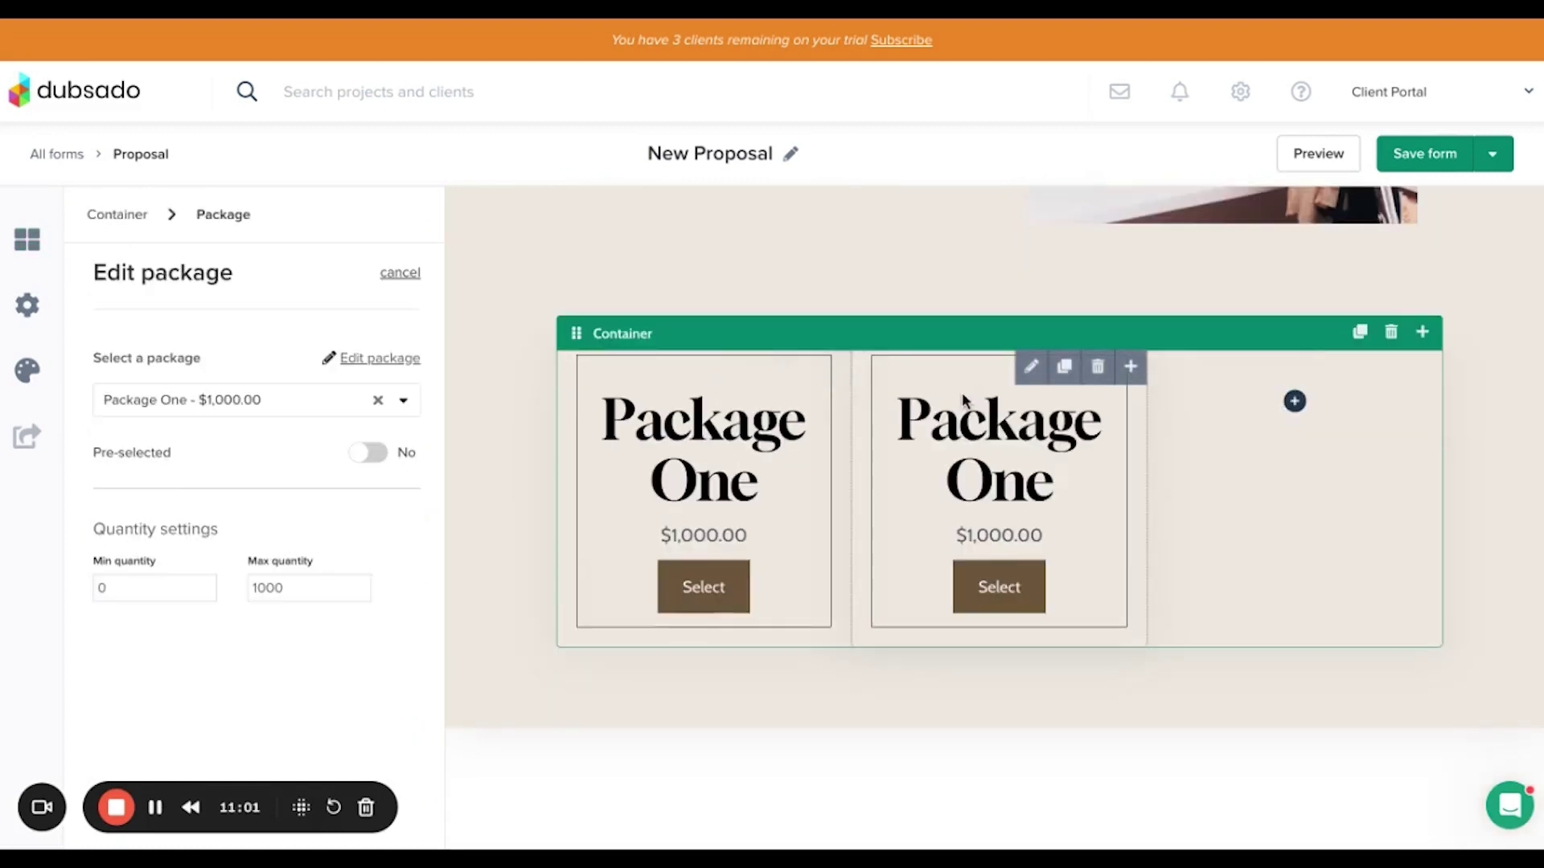
# Assign Package One | 50/50 - $500.00 to the package element in the second column and apply the edit.
pyautogui.click(1028, 370)
pyautogui.click(372, 362)
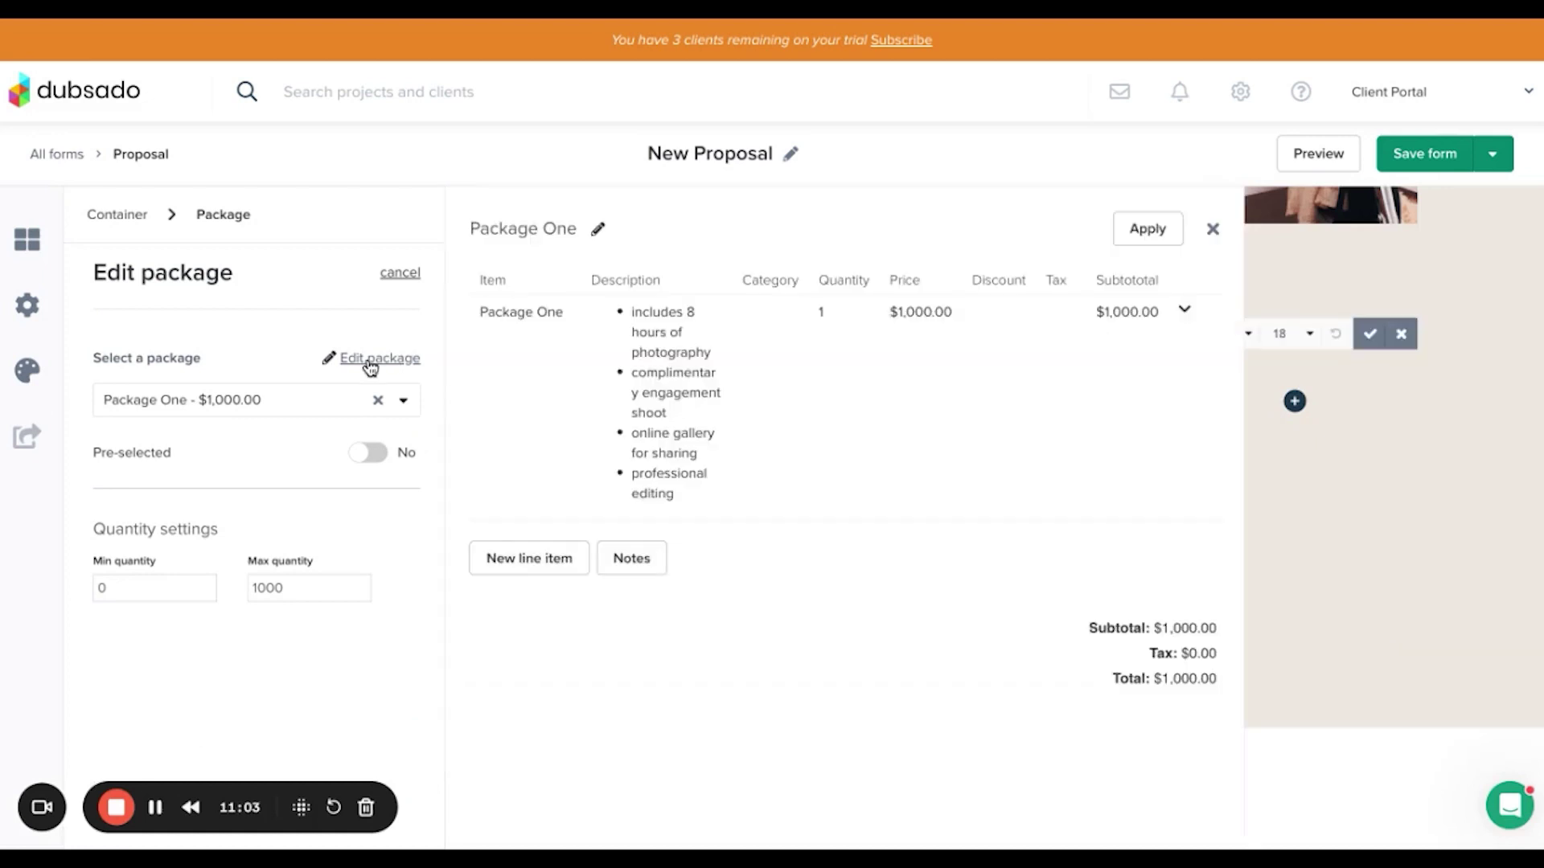
pyautogui.click(405, 401)
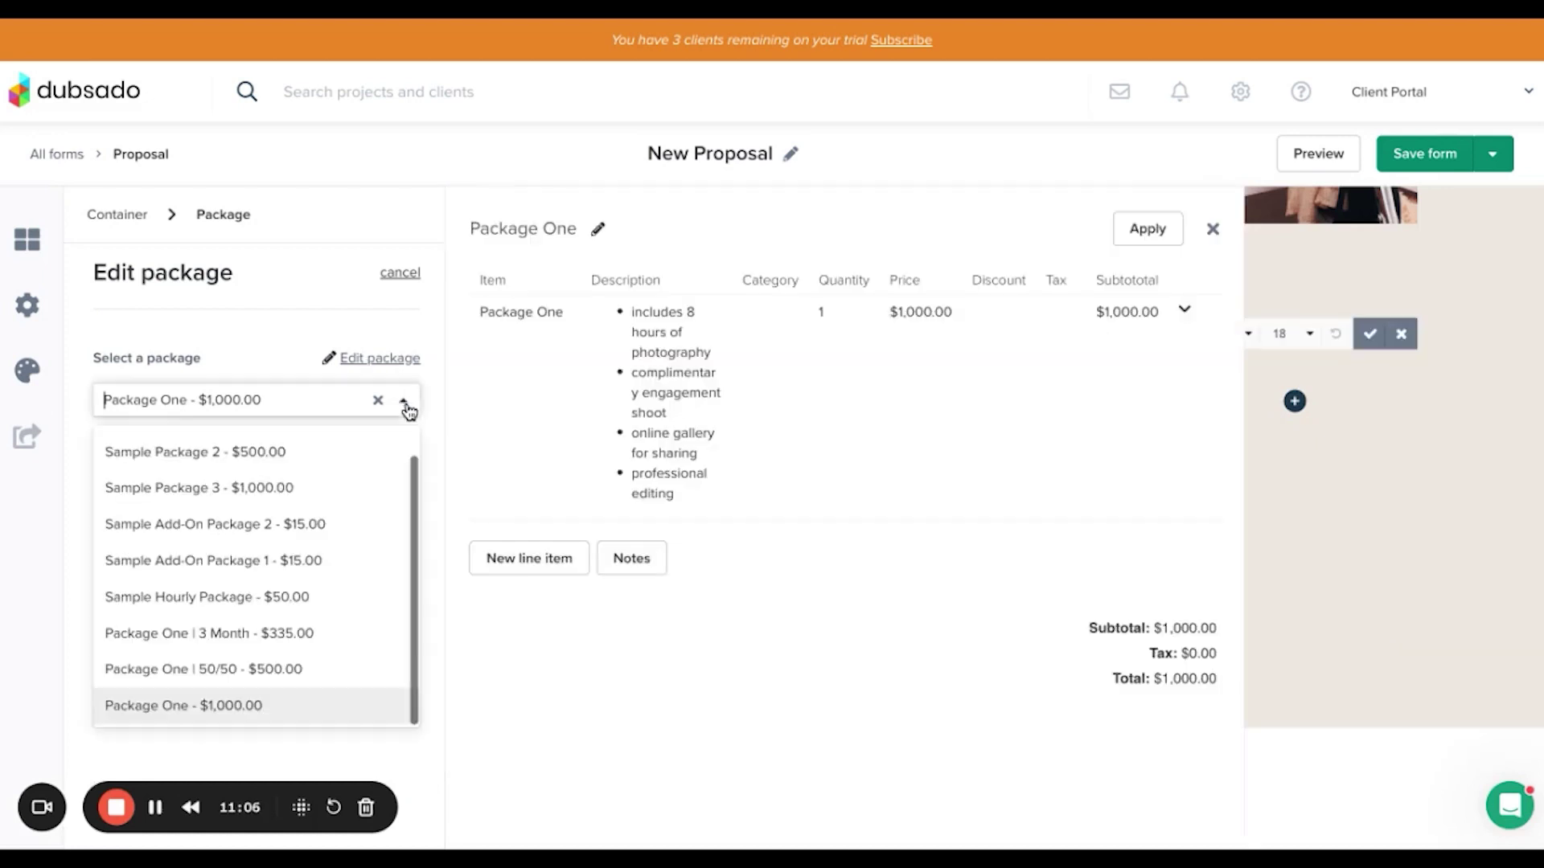
pyautogui.click(264, 669)
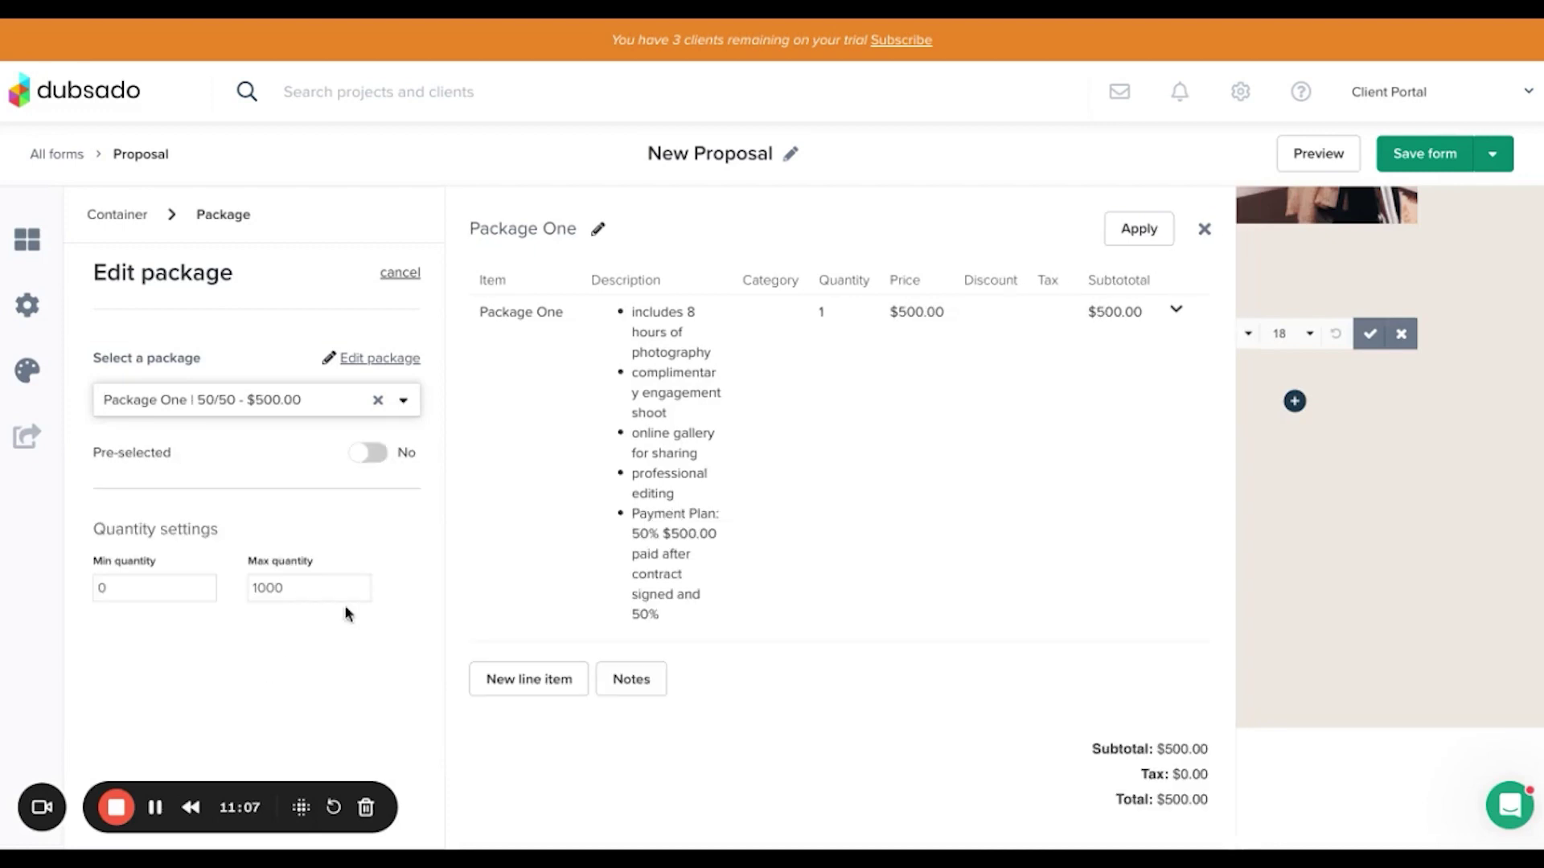
pyautogui.click(1138, 230)
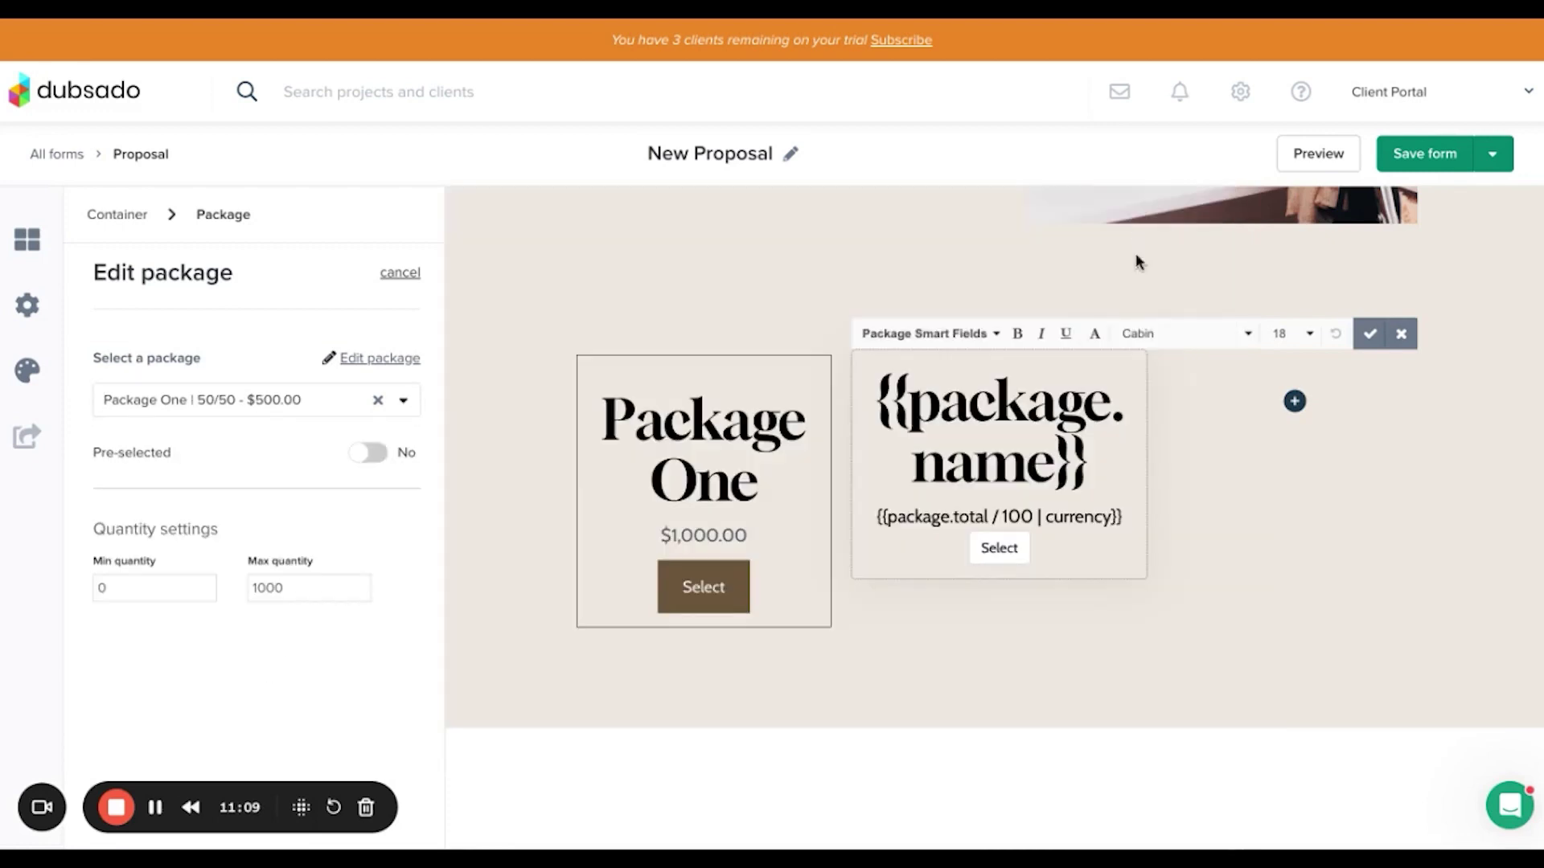
pyautogui.click(1369, 333)
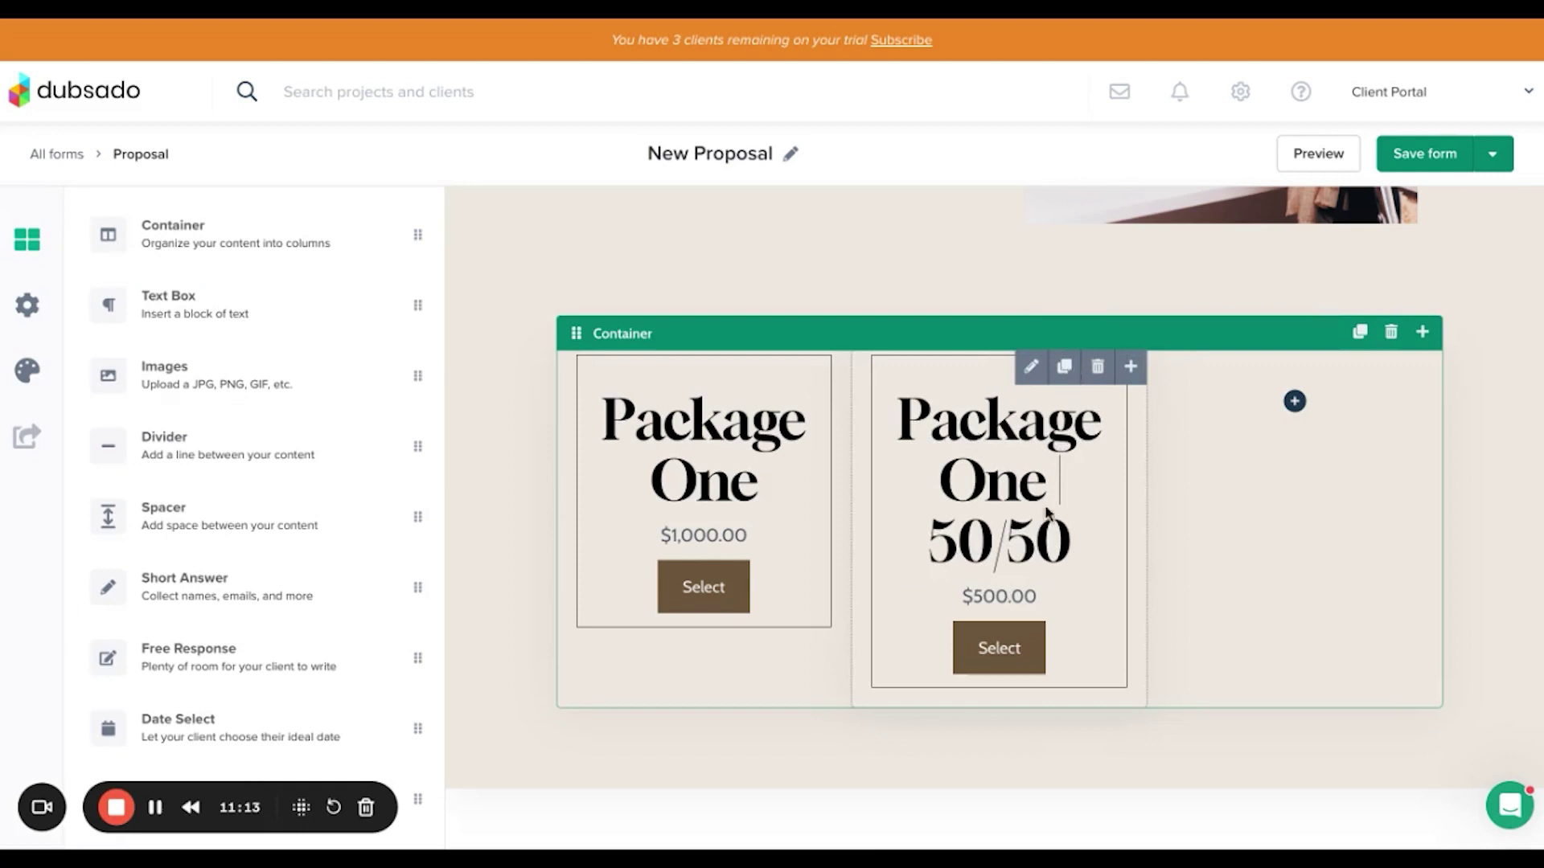
# Replace the package name field in the second column's element with the heading "50/50" and apply the edit.
pyautogui.click(1031, 367)
pyautogui.moveTo(1086, 460); pyautogui.dragTo(880, 405)
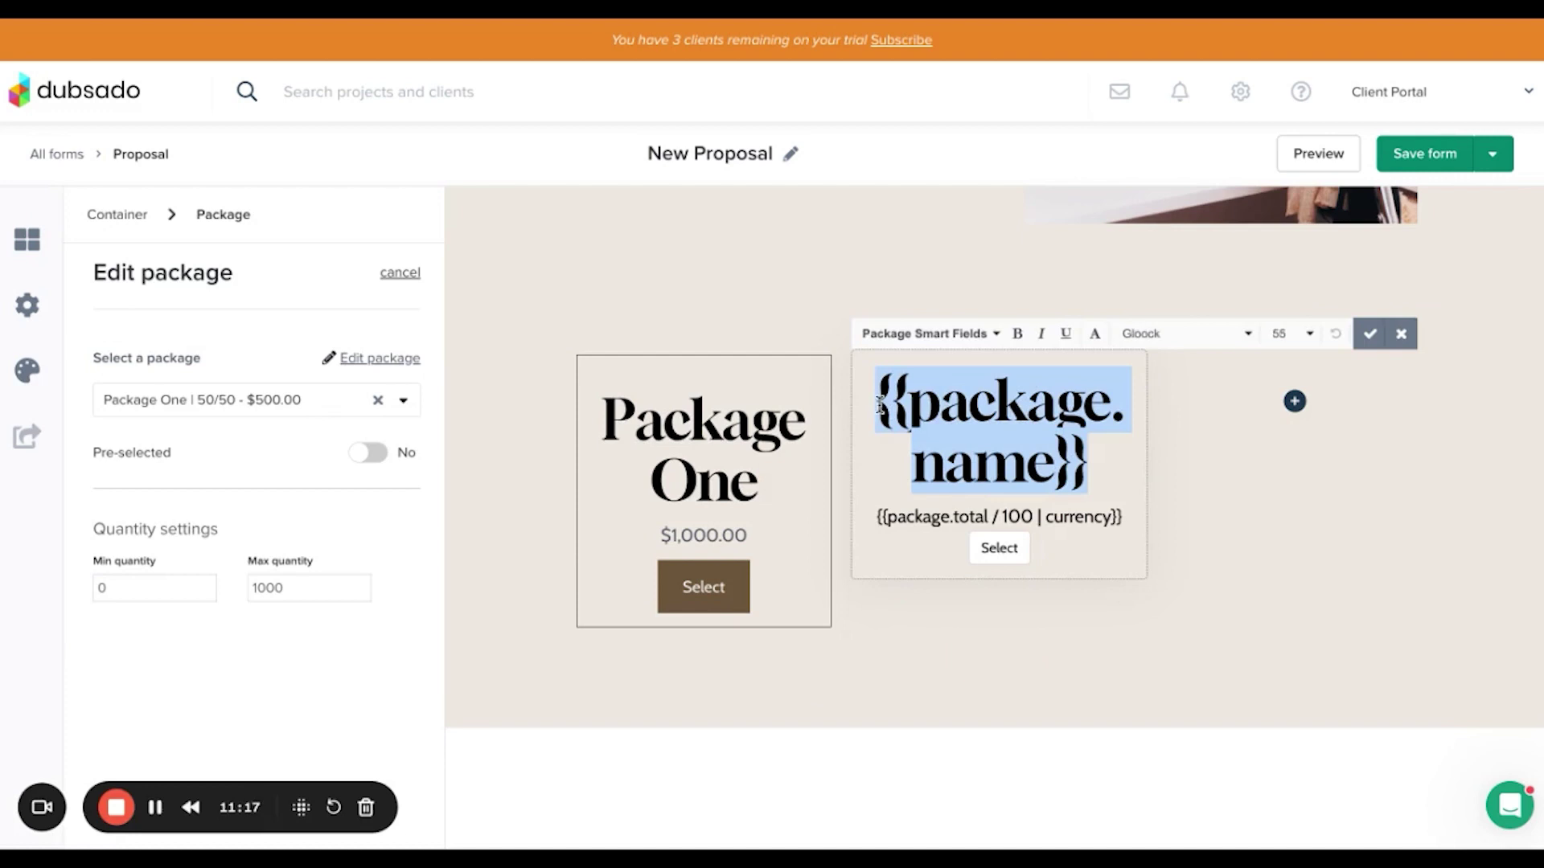
pyautogui.write('50/50')
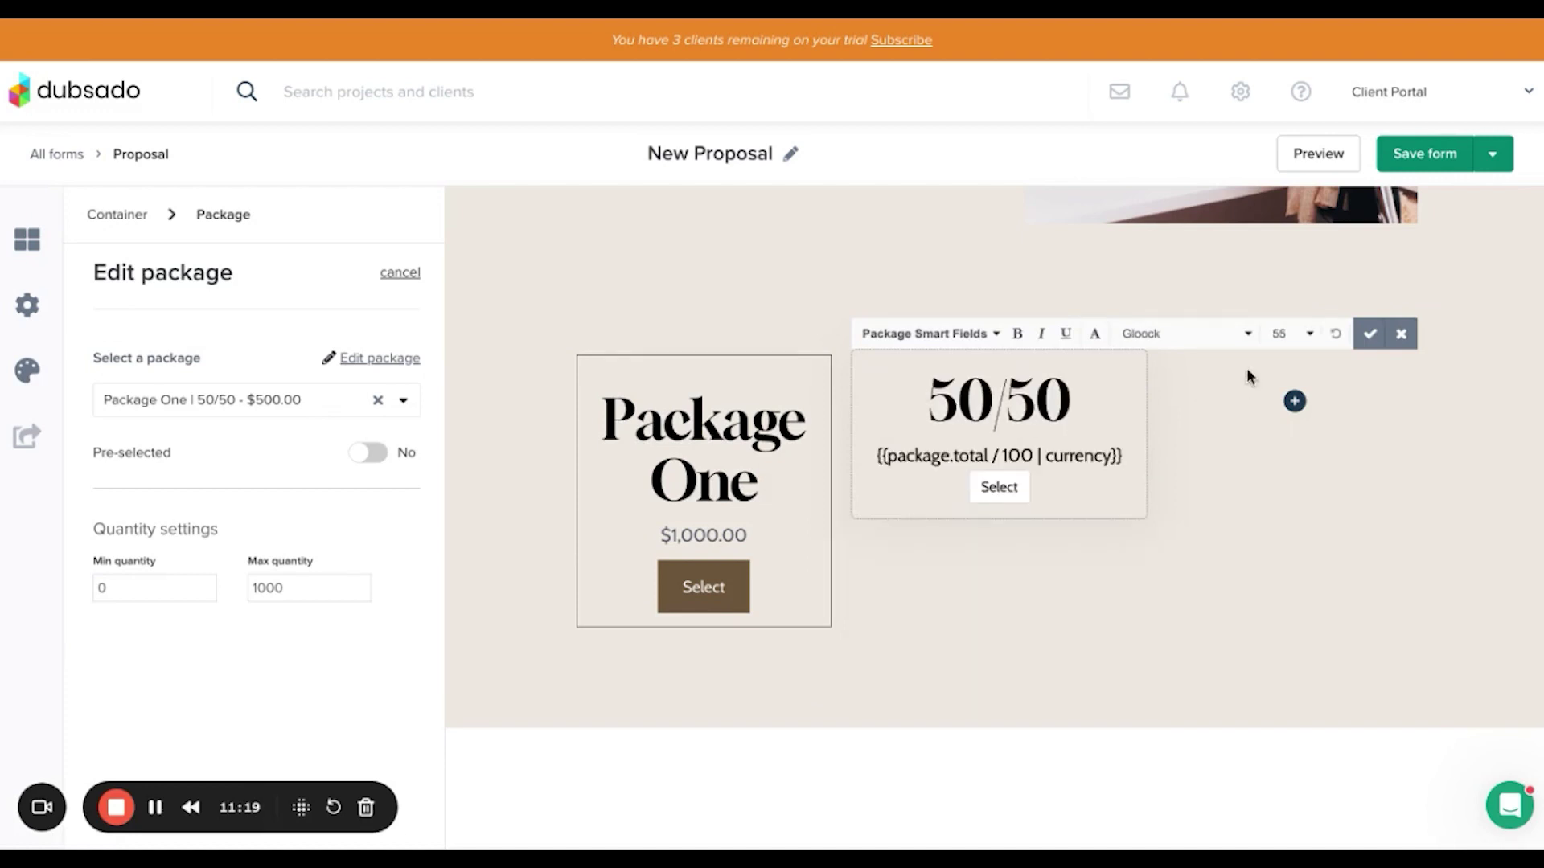
pyautogui.click(1369, 333)
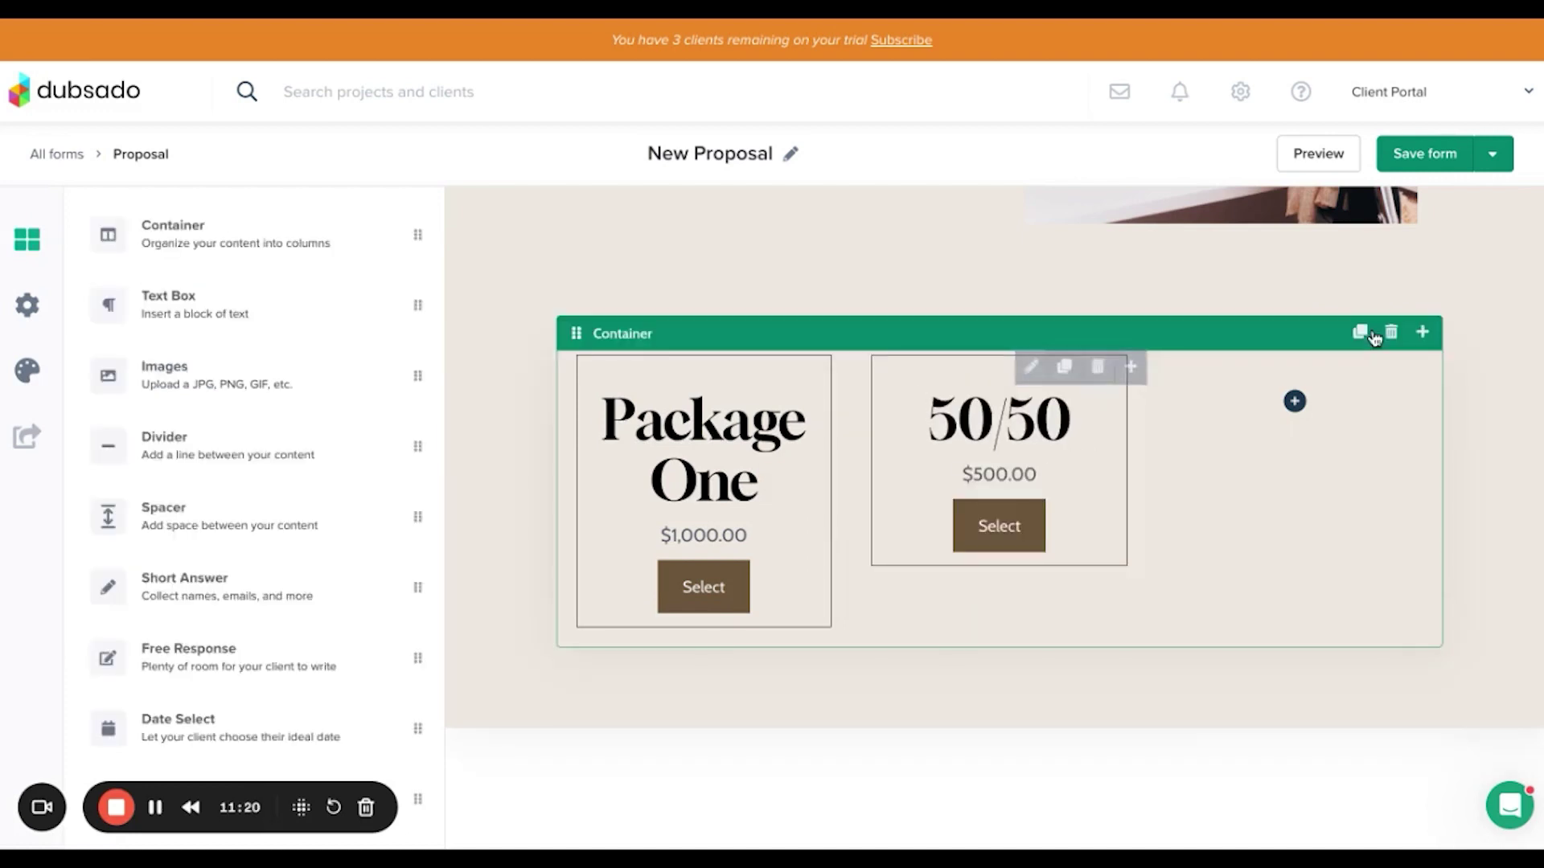
# Duplicate the 50/50 element into the third column and assign Package One | 3 Month - $335.00 to the copy.
pyautogui.click(1062, 371)
pyautogui.moveTo(1008, 603); pyautogui.dragTo(1294, 386)
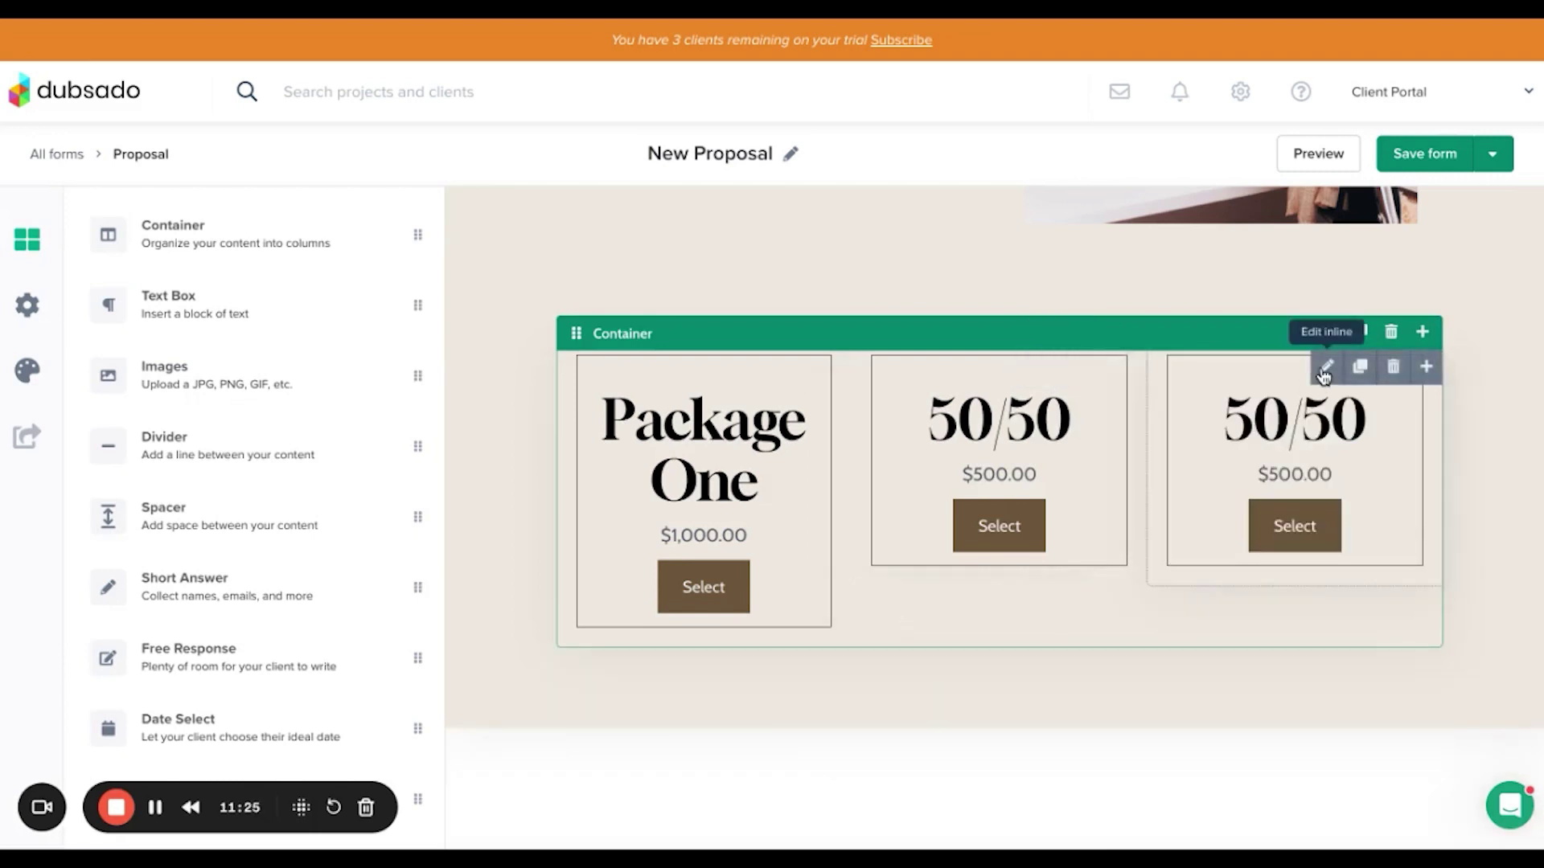
pyautogui.click(1325, 368)
pyautogui.click(376, 362)
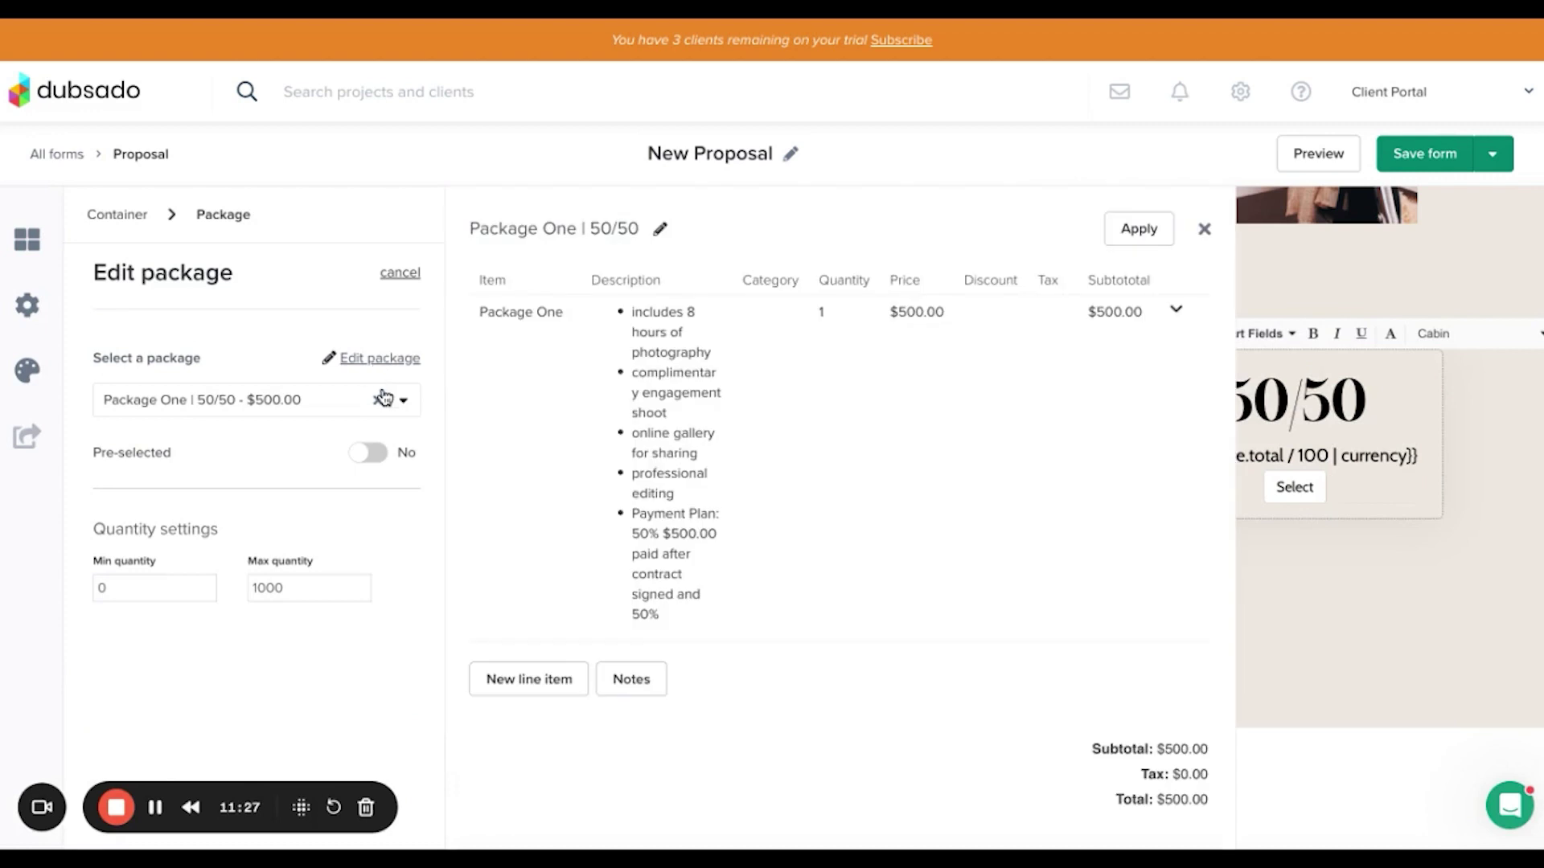
pyautogui.click(384, 397)
pyautogui.scroll(-1, 271, 590)
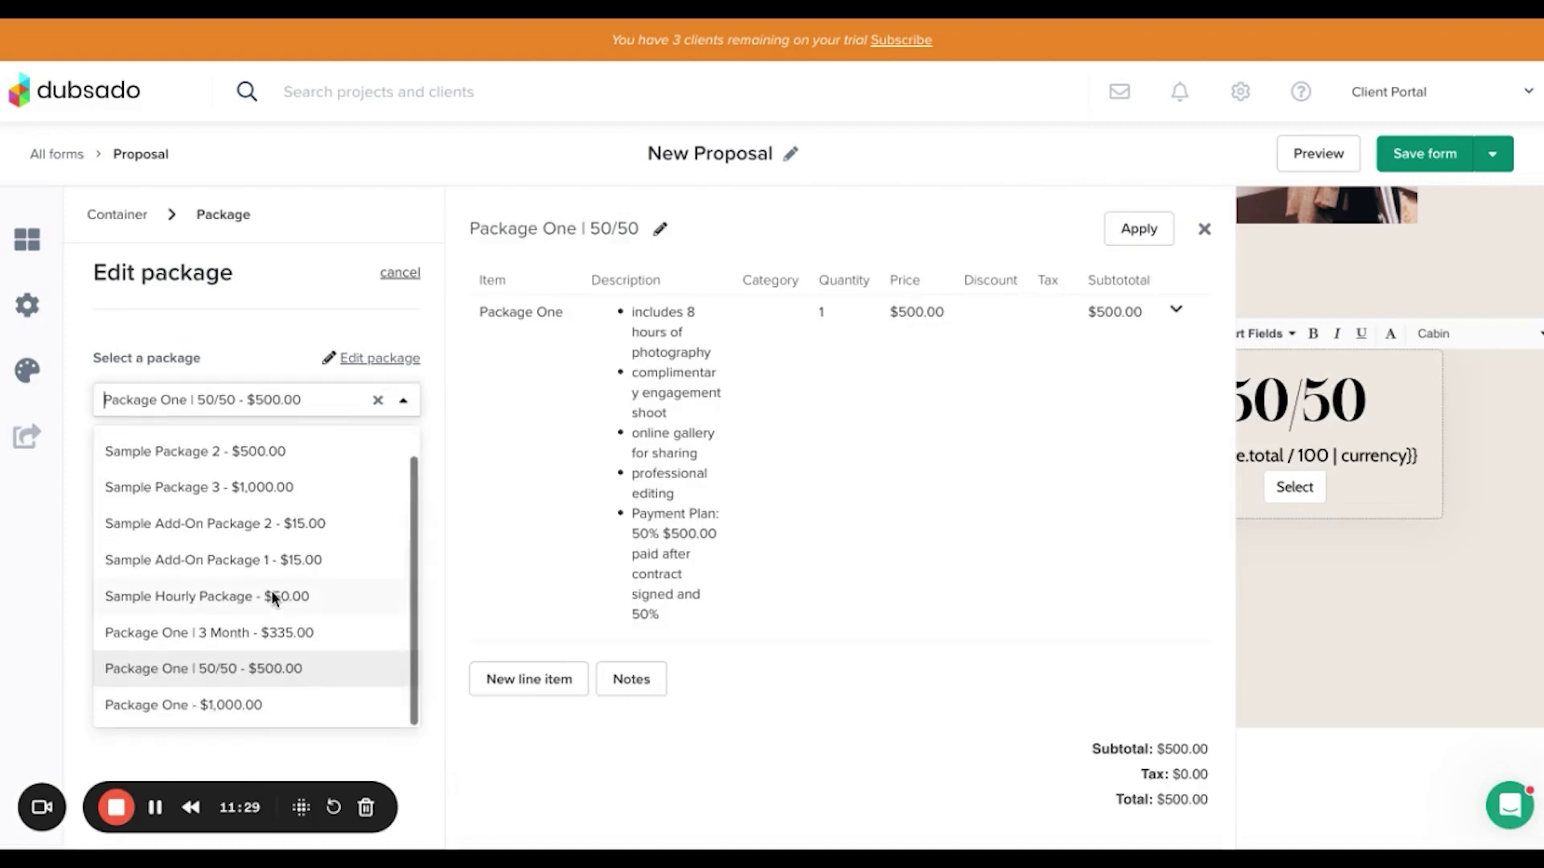
pyautogui.click(265, 635)
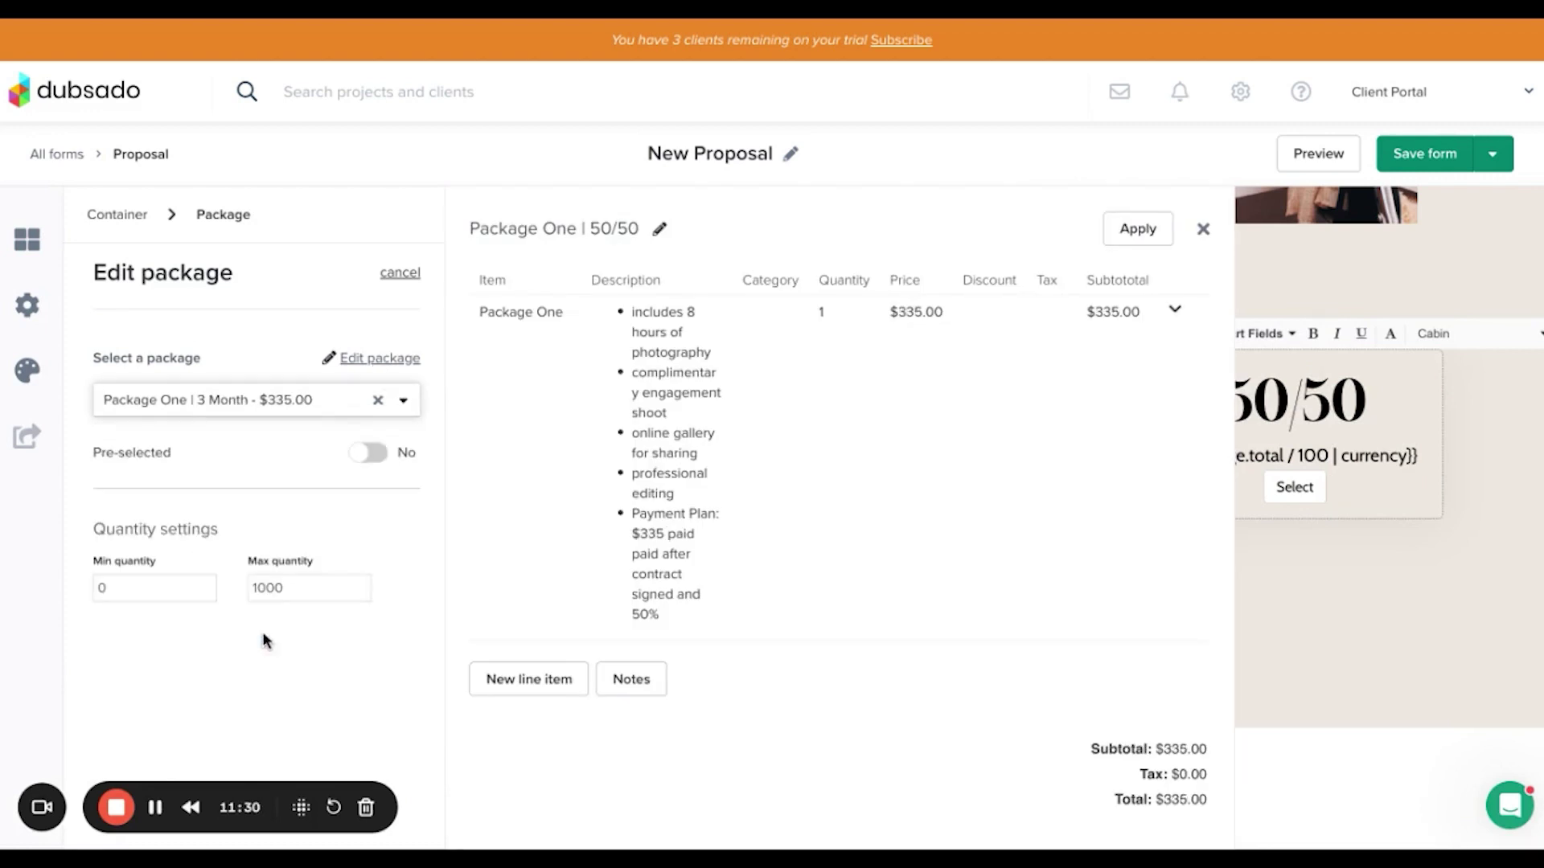
pyautogui.click(1147, 240)
# Change the heading of the third column's package element to "3 Months" and close its editing.
pyautogui.moveTo(1366, 400); pyautogui.dragTo(1231, 390)
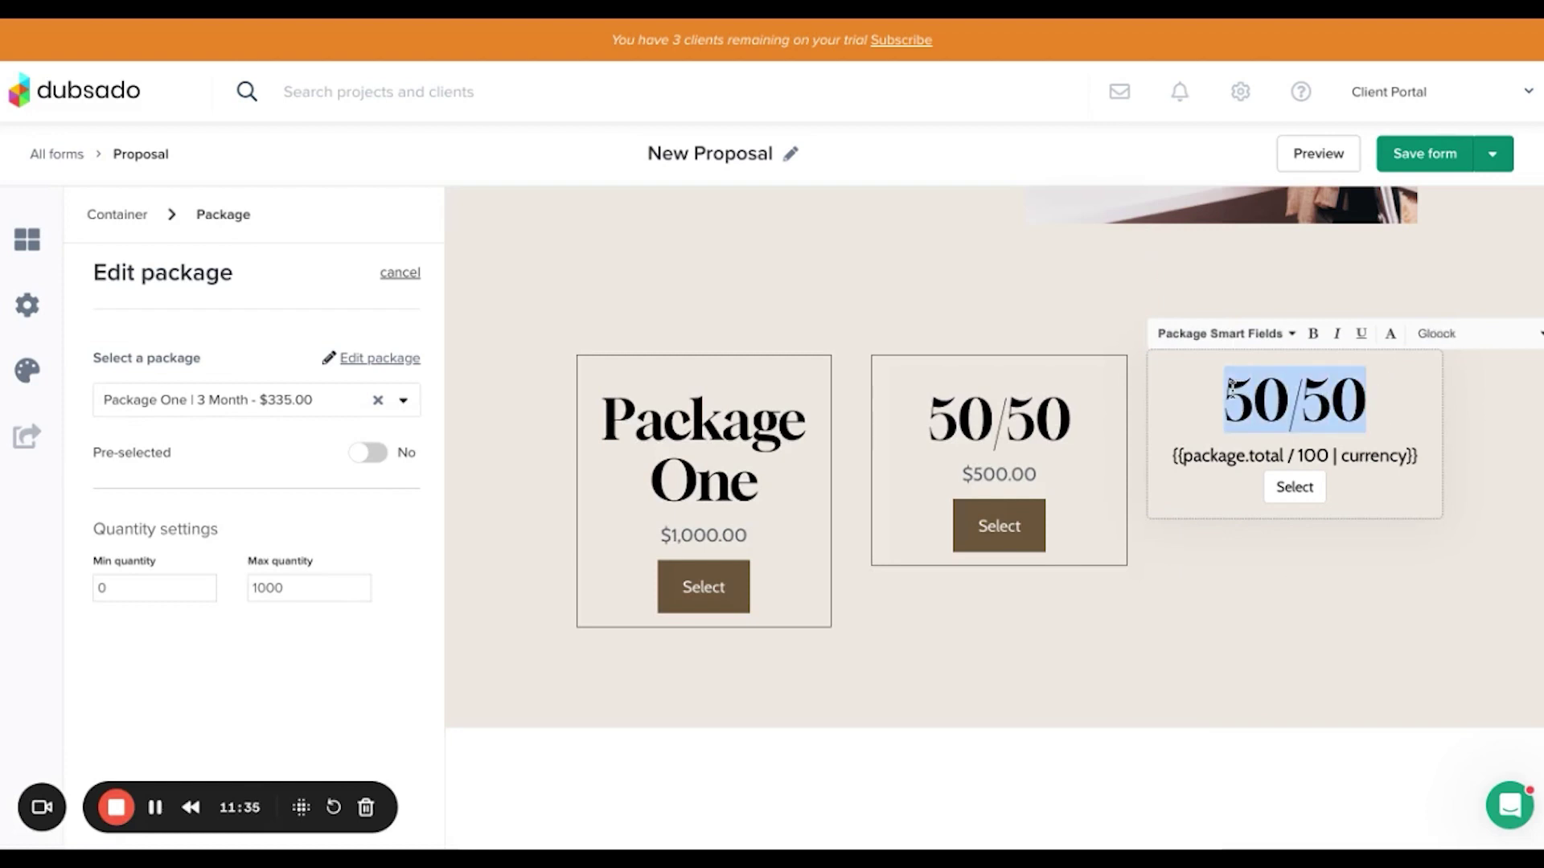
pyautogui.write('3 Month')
pyautogui.press('BackSpace')
pyautogui.press('BackSpace')
pyautogui.press('BackSpace')
pyautogui.write('nths')
pyautogui.click(1174, 640)
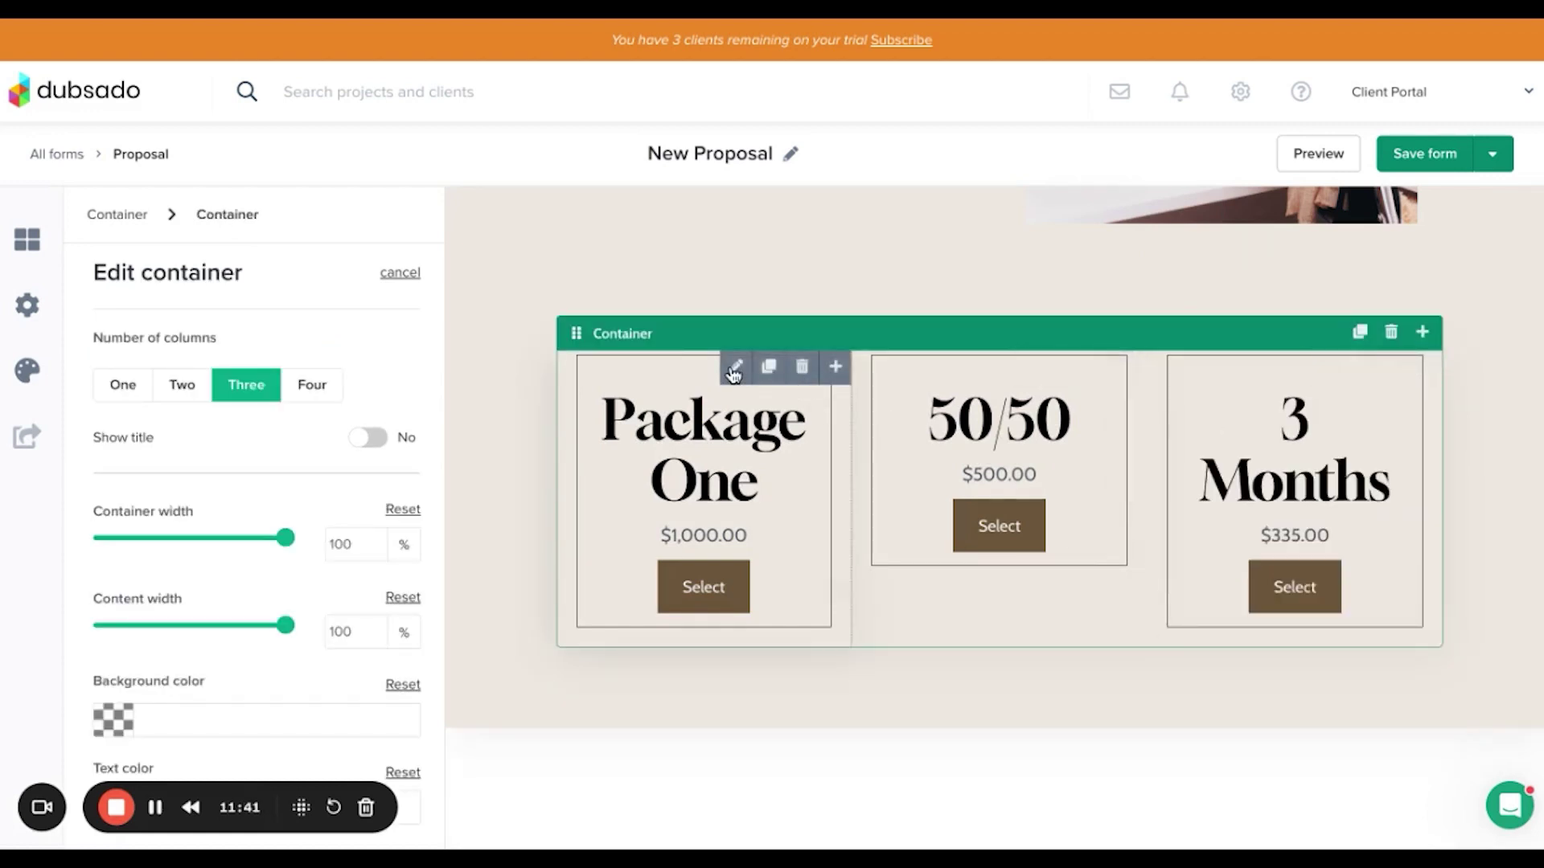
# Replace the package name field in the first column's element with the heading "PIF" and apply the edit.
pyautogui.click(734, 371)
pyautogui.moveTo(792, 481)
pyautogui.mouseDown()
pyautogui.moveTo(735, 430)
pyautogui.moveTo(569, 404)
pyautogui.mouseUp()
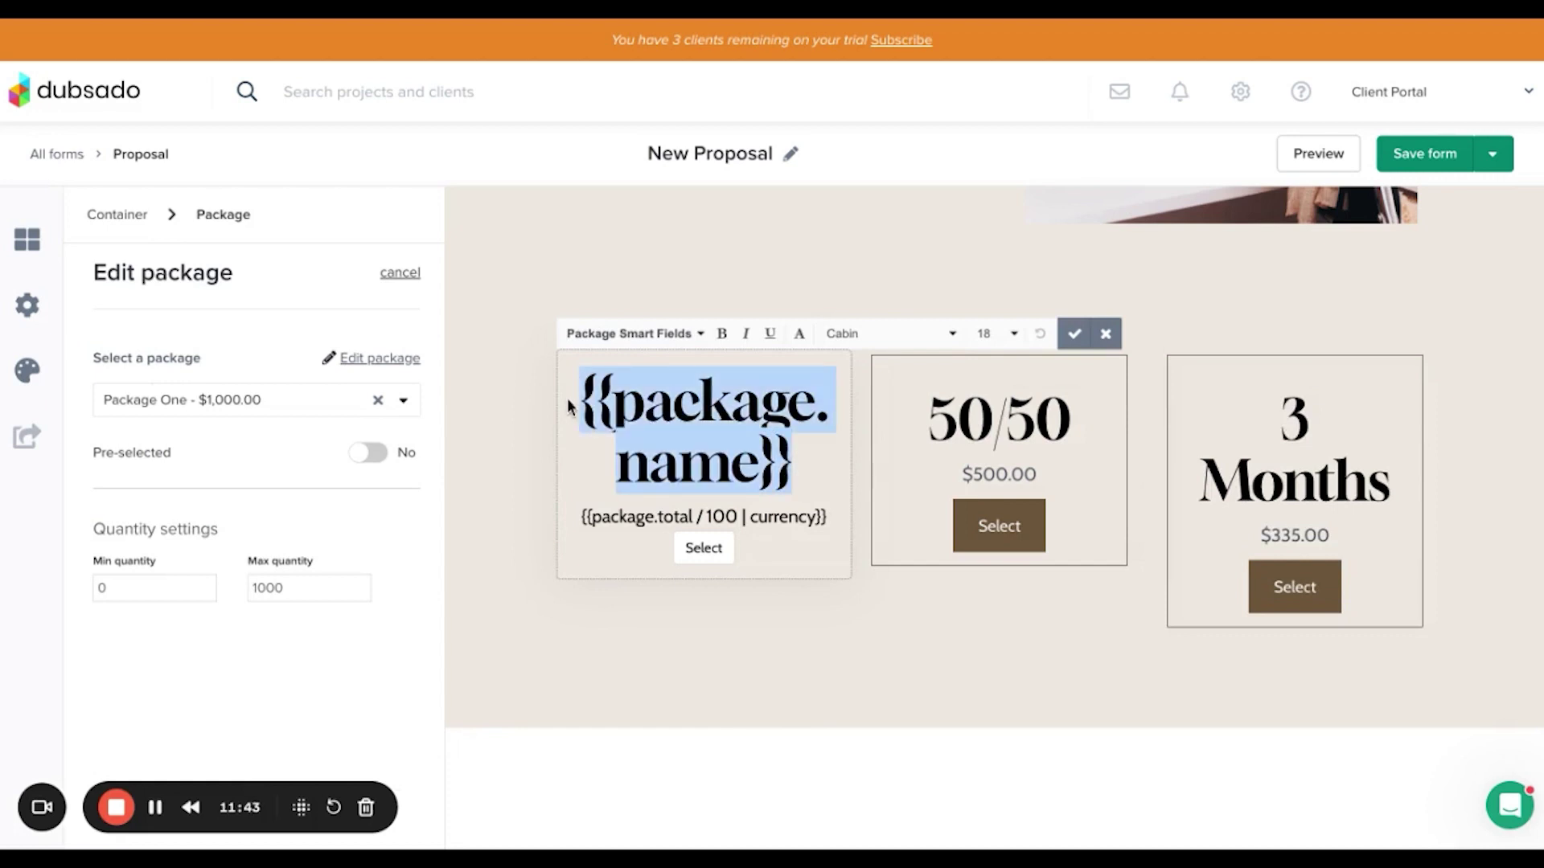
pyautogui.write('PIF')
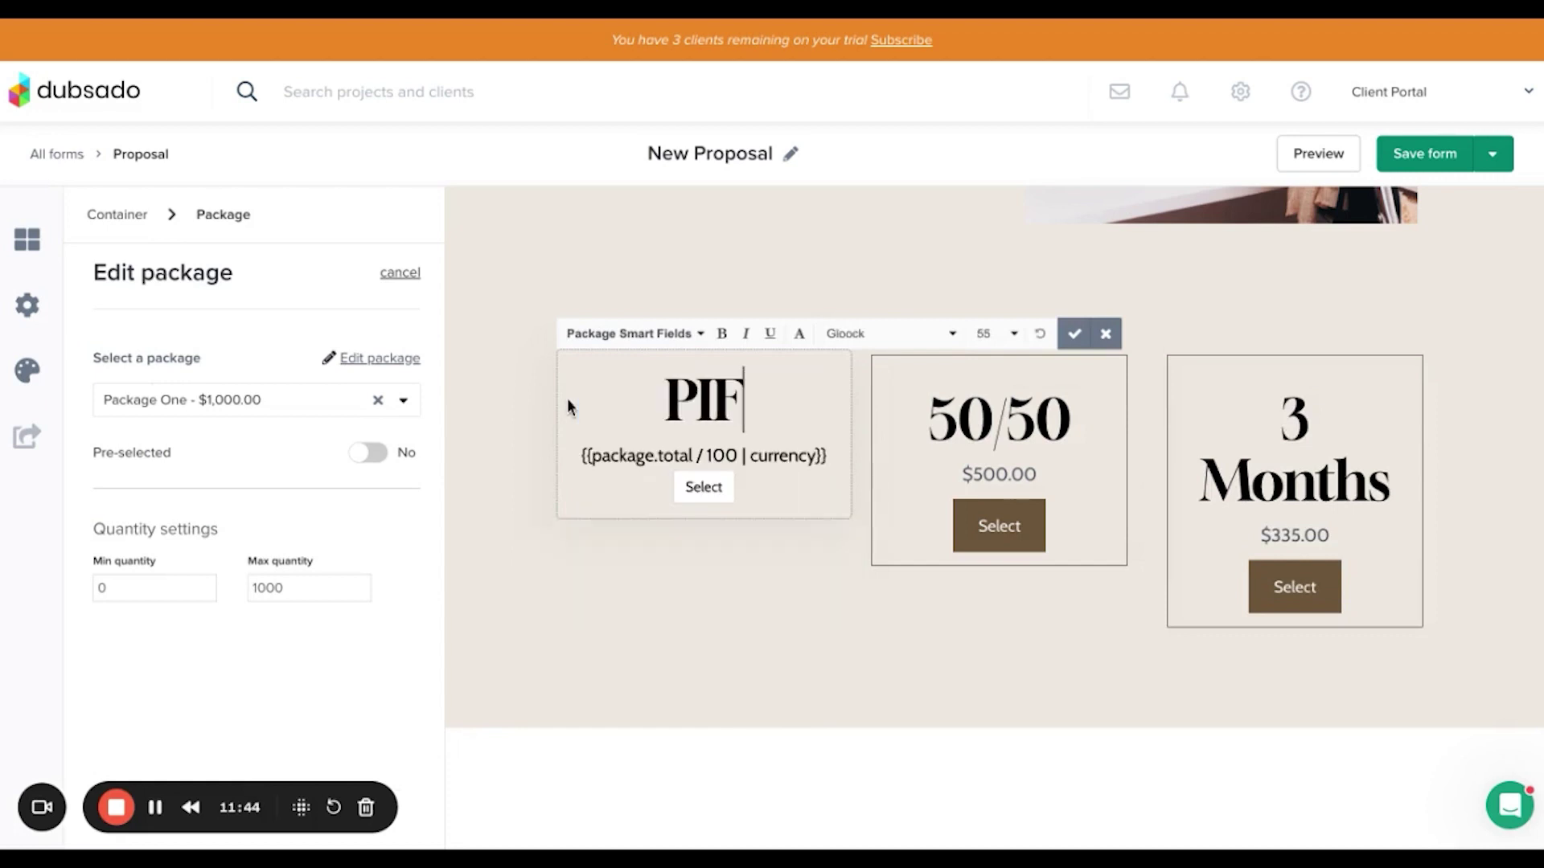
pyautogui.click(1074, 334)
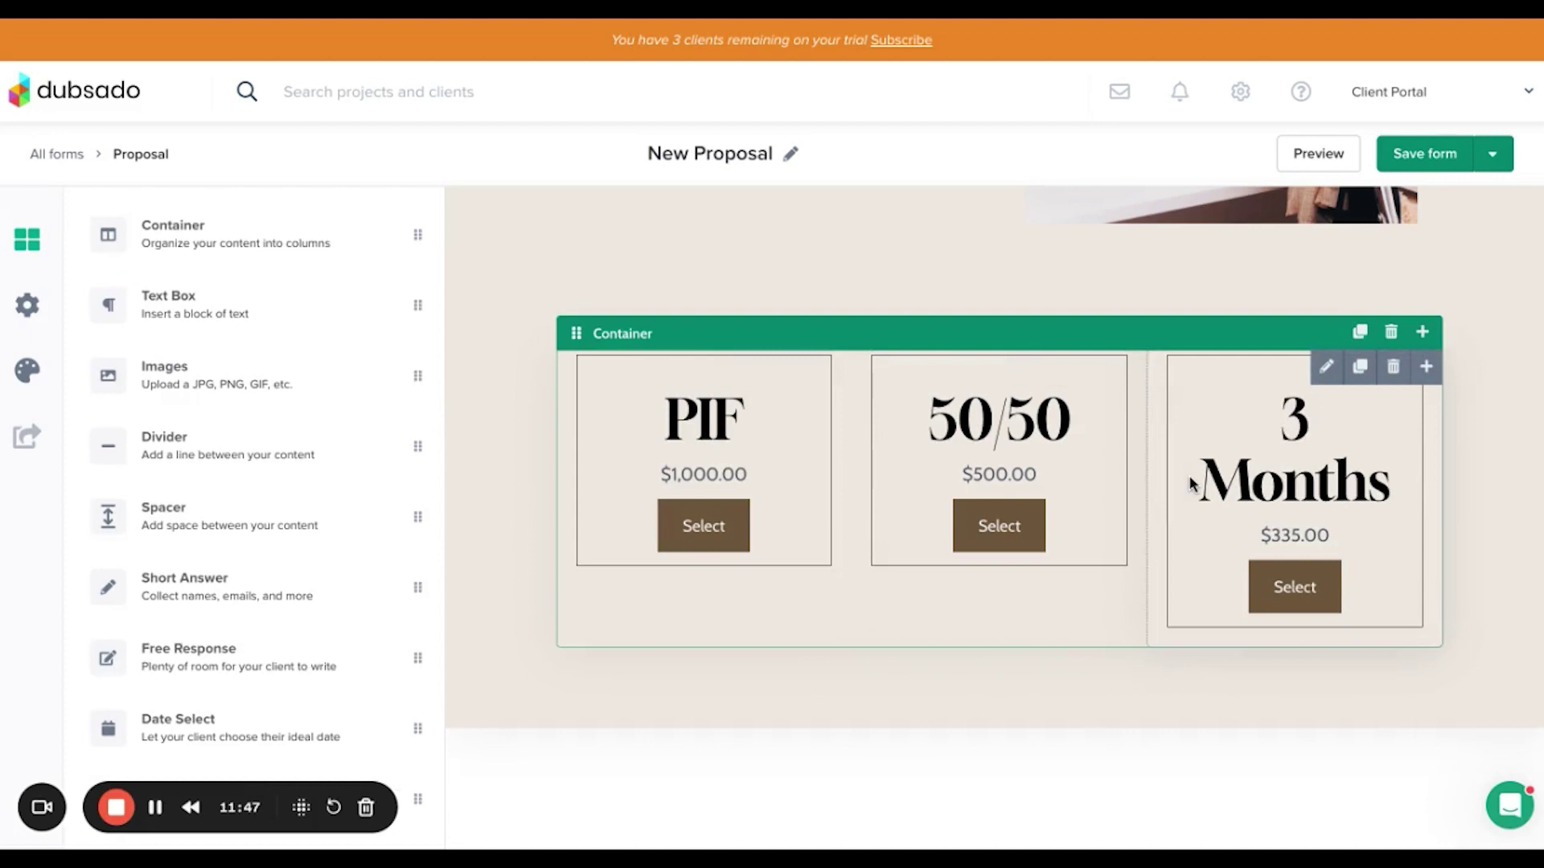
# In the form settings, include a contract with the proposal and disallow selecting multiple packages.
pyautogui.scroll(1, 1234, 402)
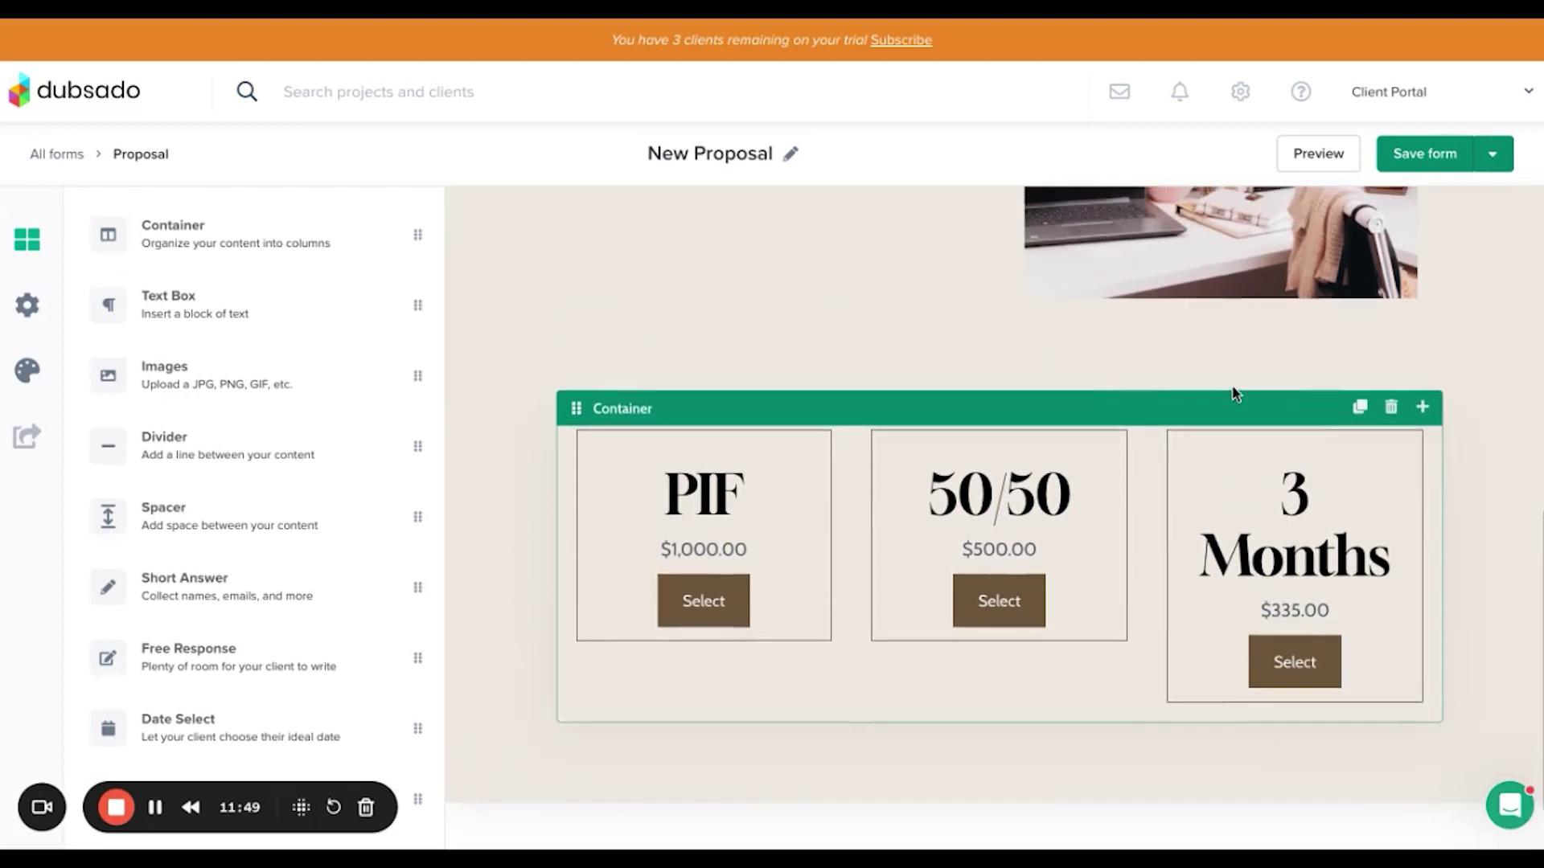
pyautogui.scroll(2, 1235, 394)
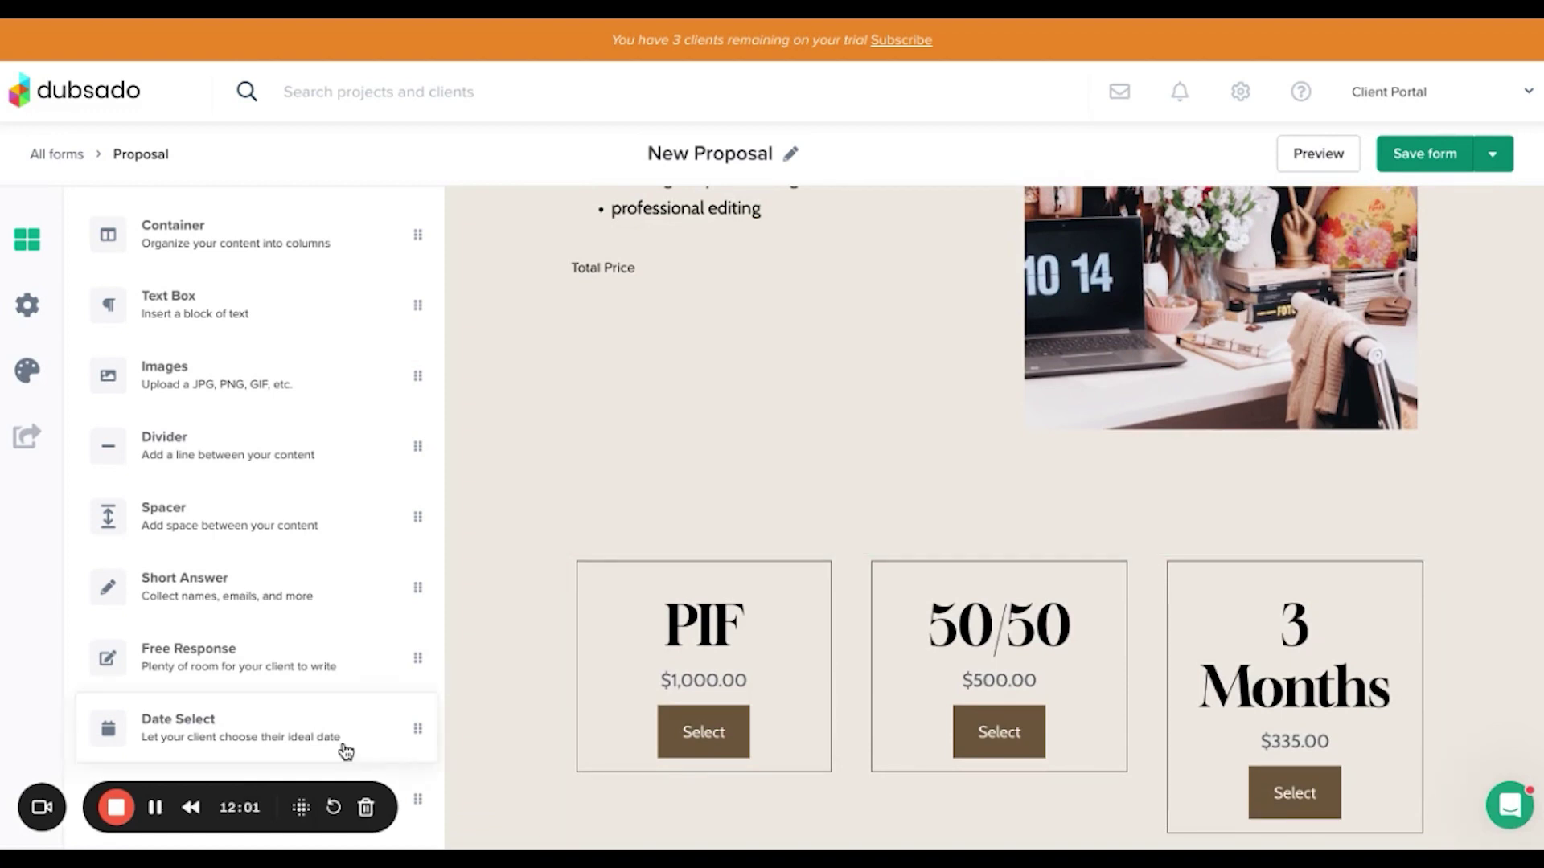
pyautogui.click(27, 305)
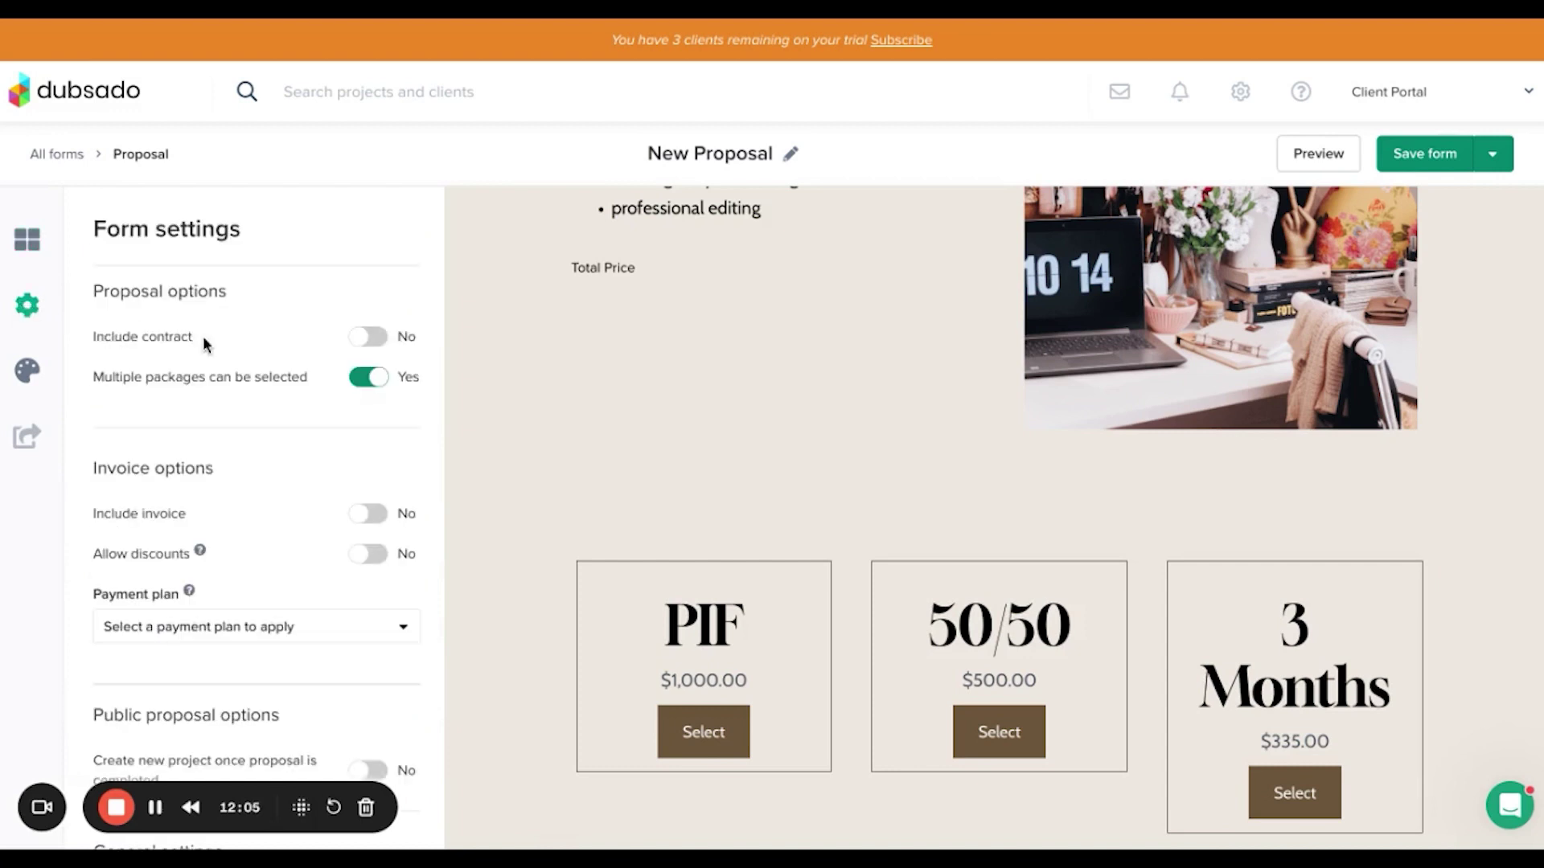
pyautogui.click(368, 338)
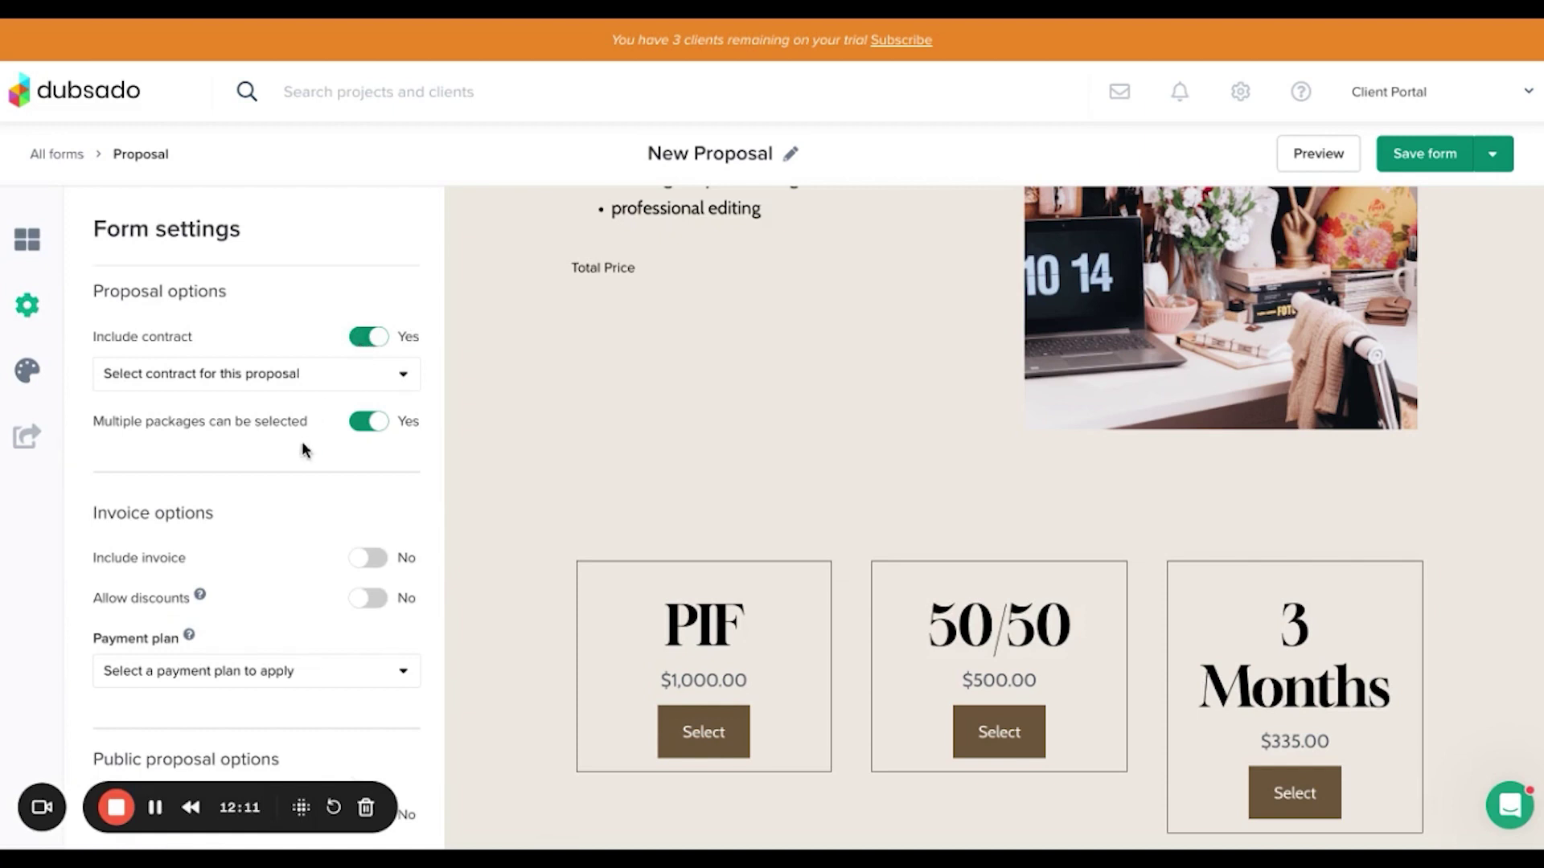
pyautogui.click(380, 427)
# Duplicate the outer container holding the Package one description, image and three payment options.
pyautogui.scroll(4, 651, 434)
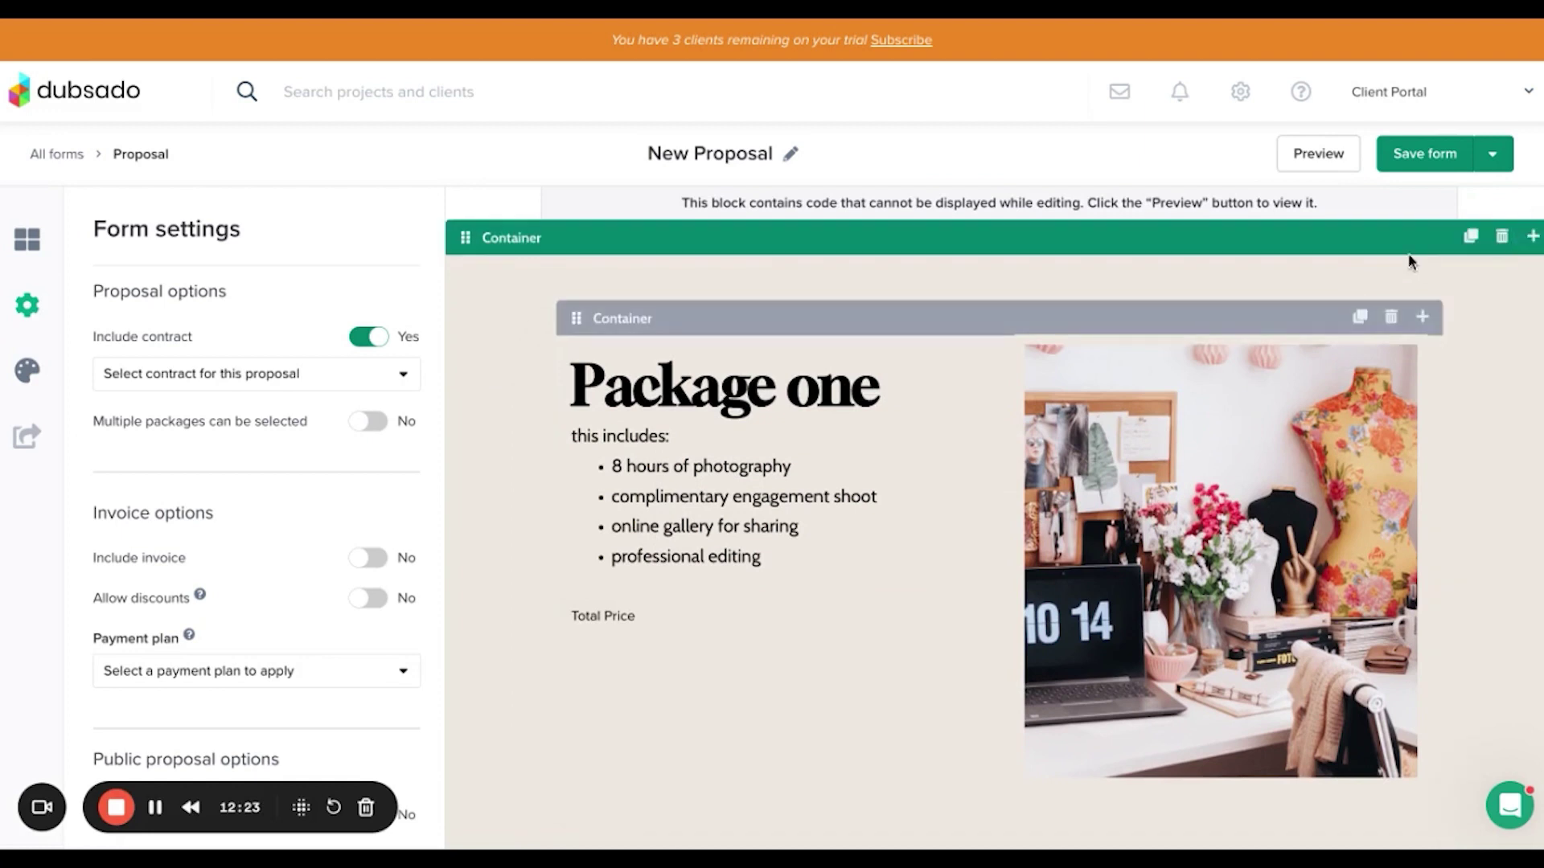
pyautogui.click(1473, 240)
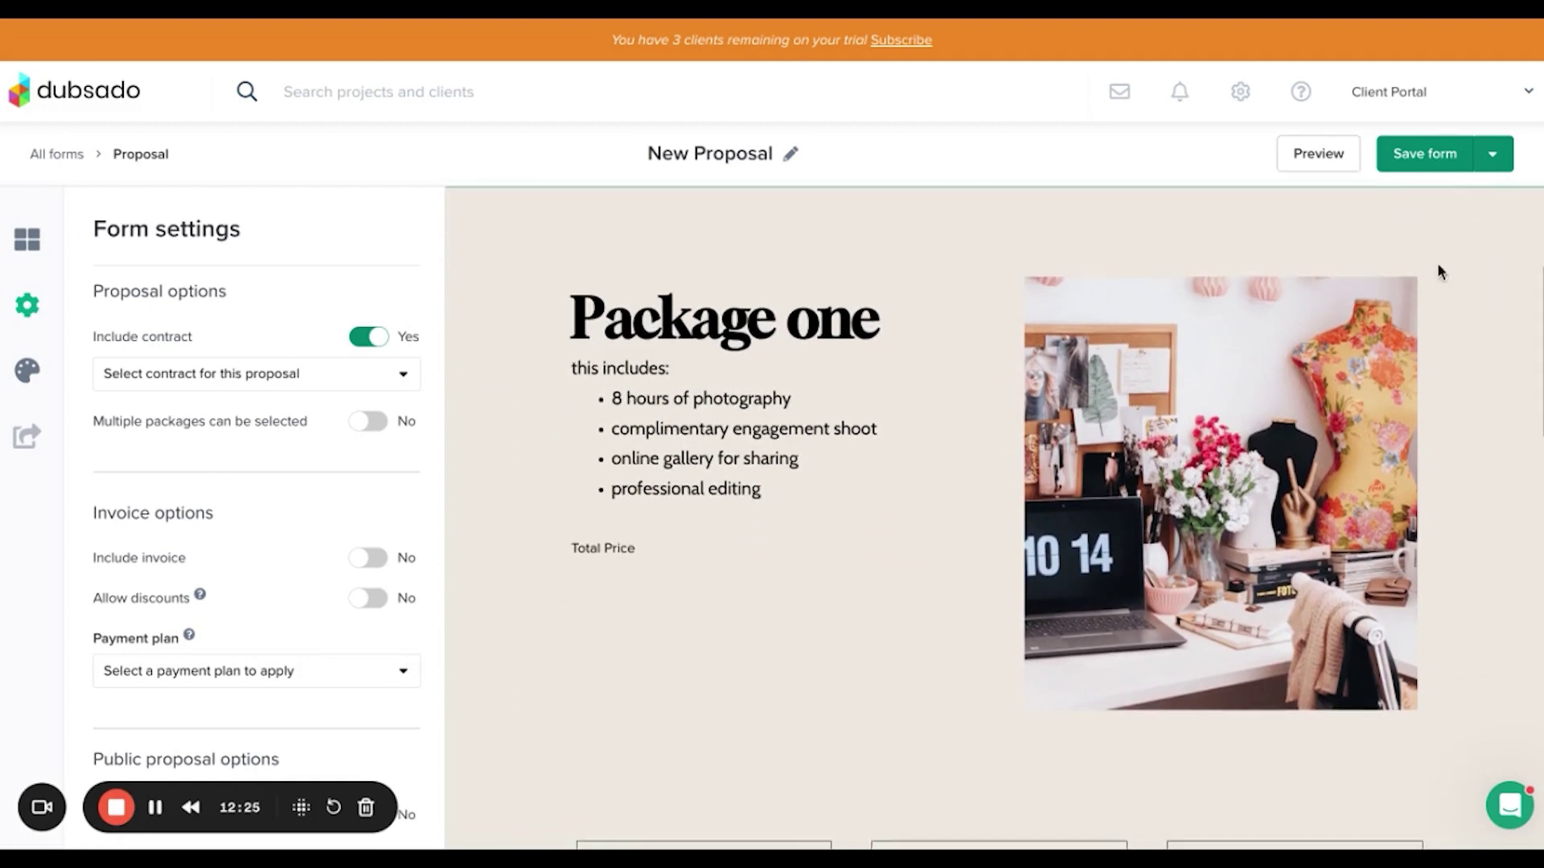
pyautogui.scroll(-10, 1286, 407)
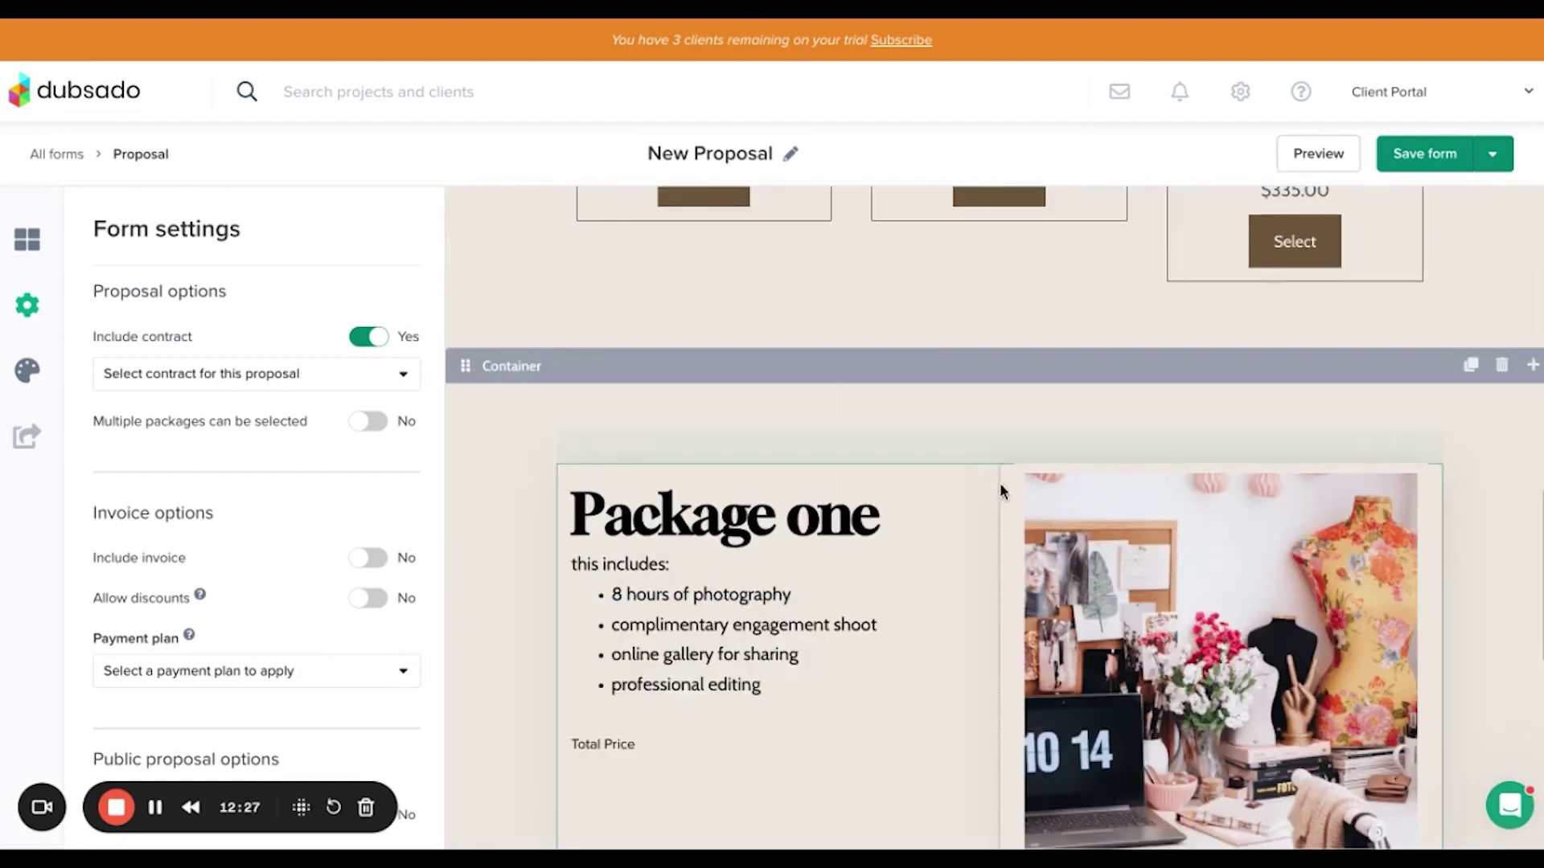
pyautogui.scroll(-1, 841, 504)
pyautogui.scroll(-5, 841, 504)
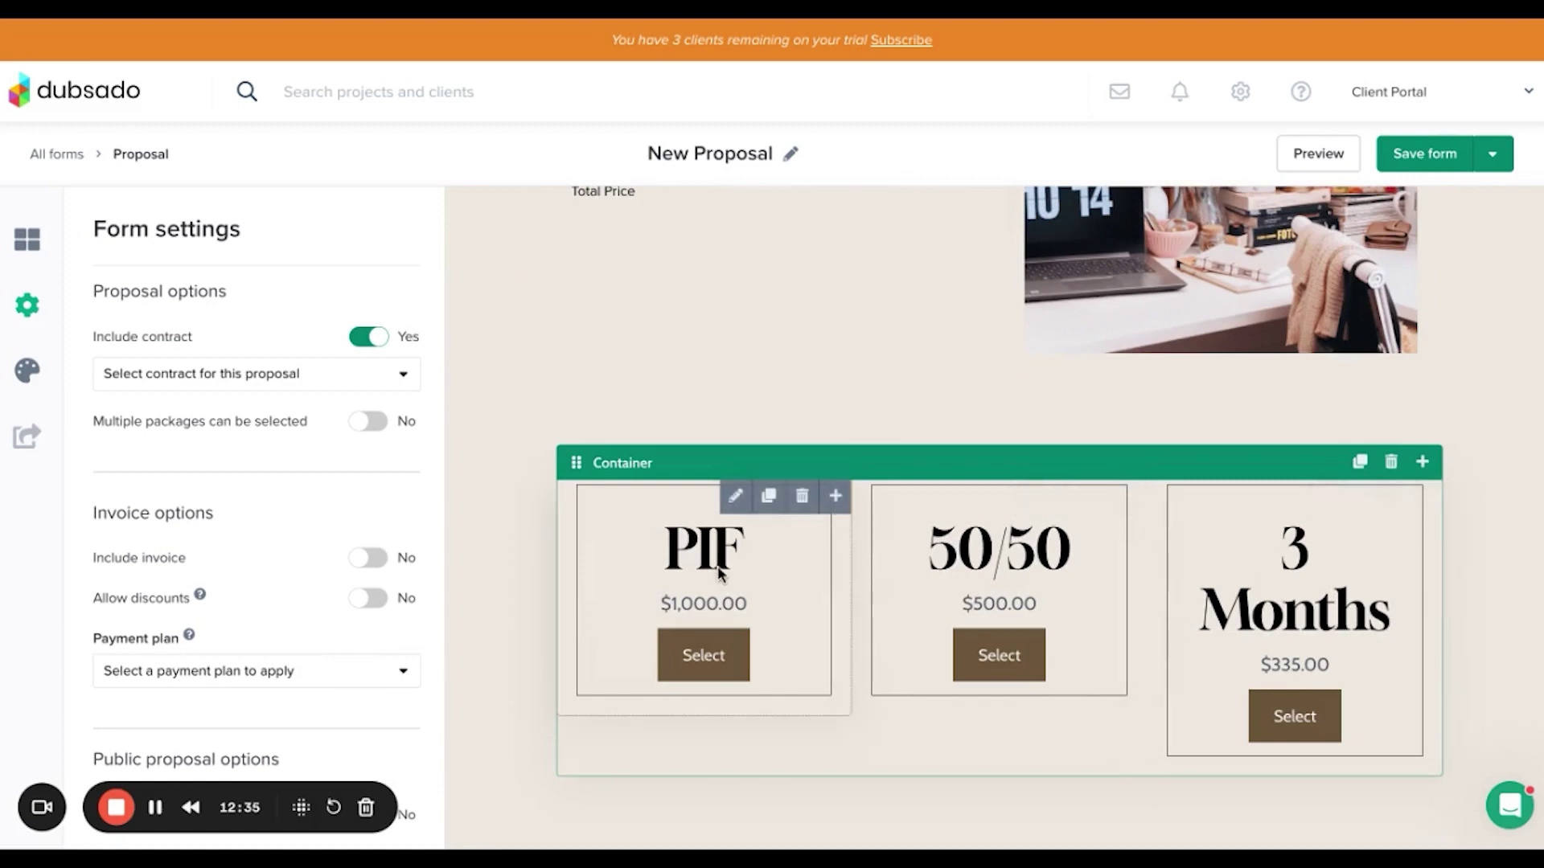
# In the form settings, include an invoice with the proposal and apply the Pay In Full payment plan.
pyautogui.scroll(1, 722, 411)
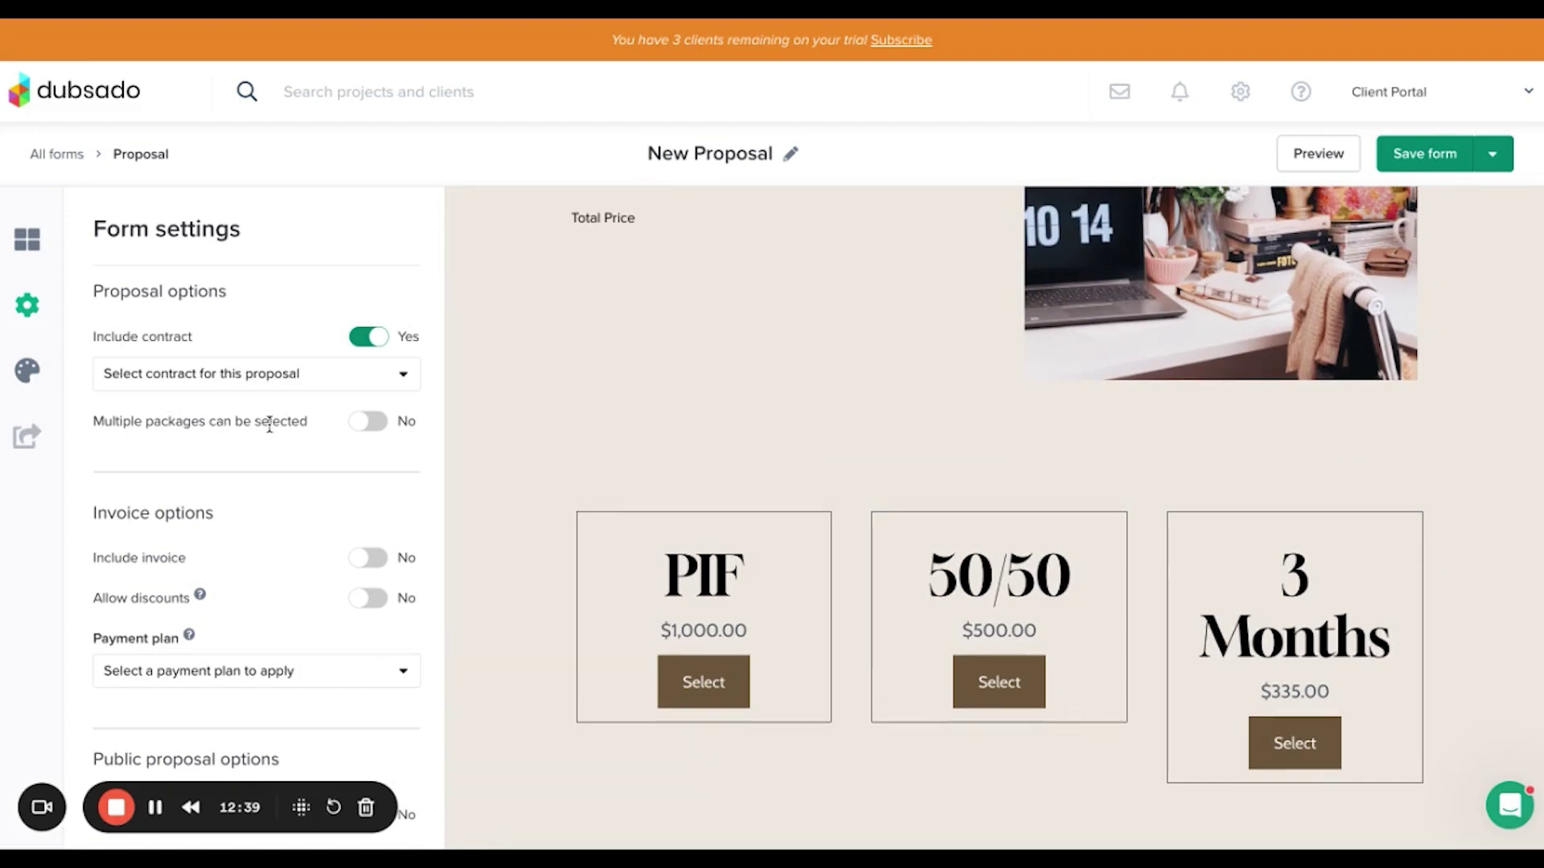
pyautogui.scroll(-2, 337, 458)
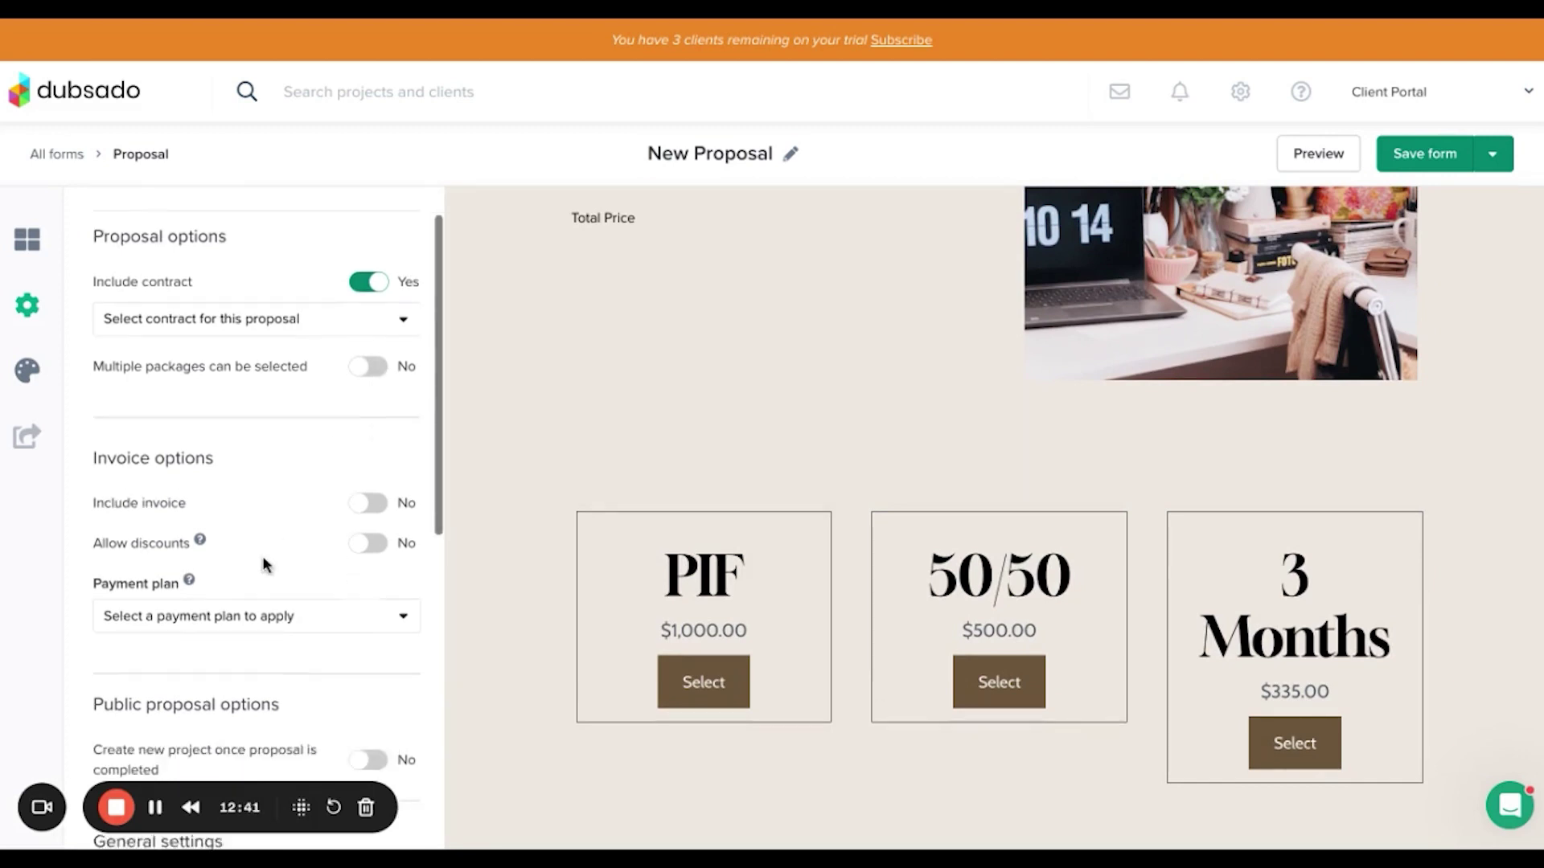
pyautogui.click(361, 487)
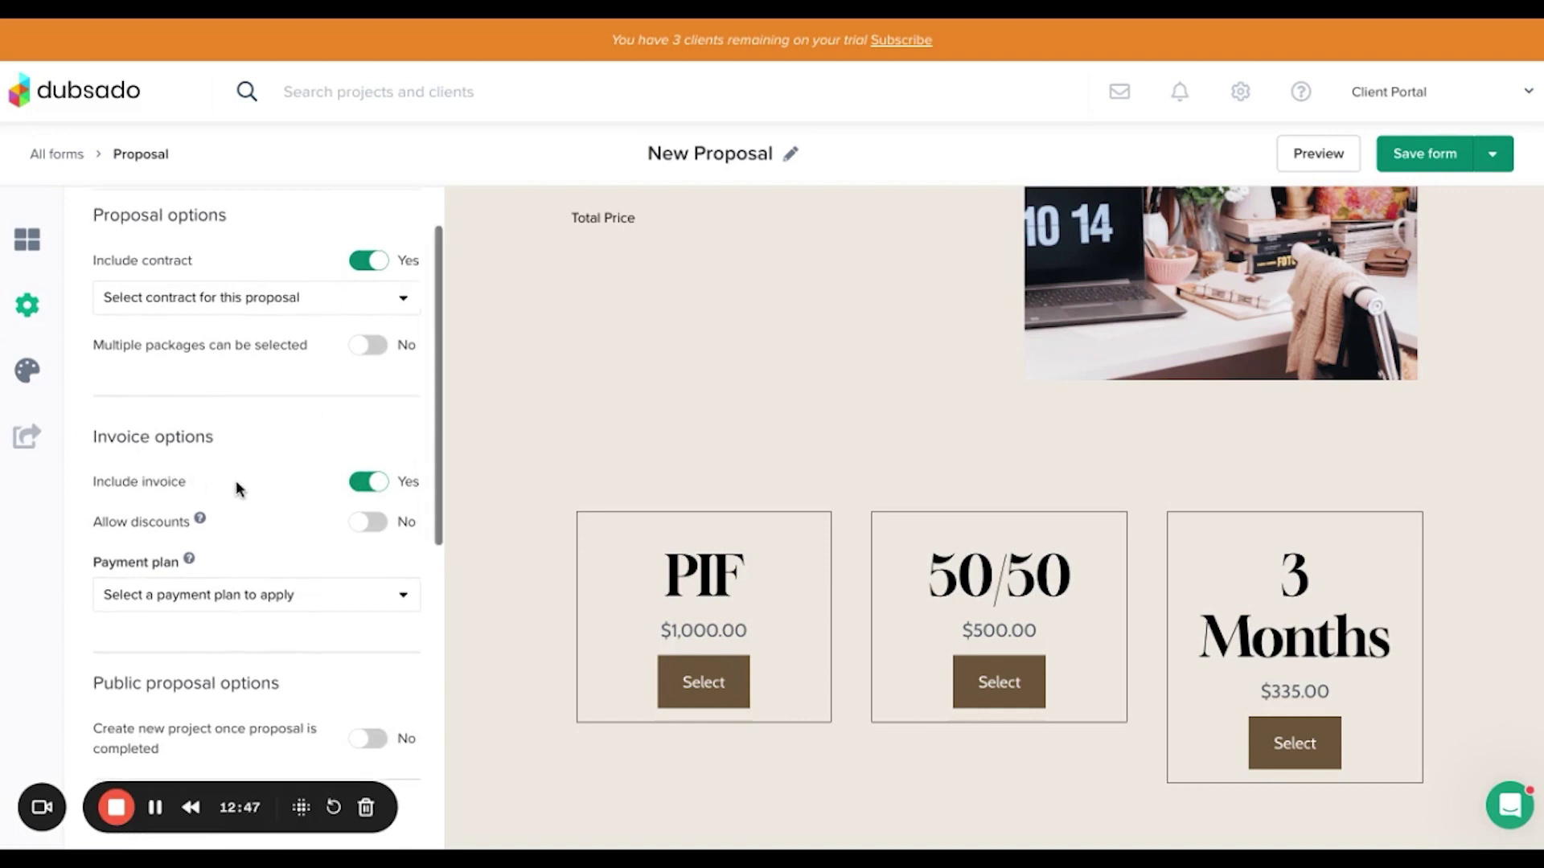
pyautogui.scroll(-2, 236, 482)
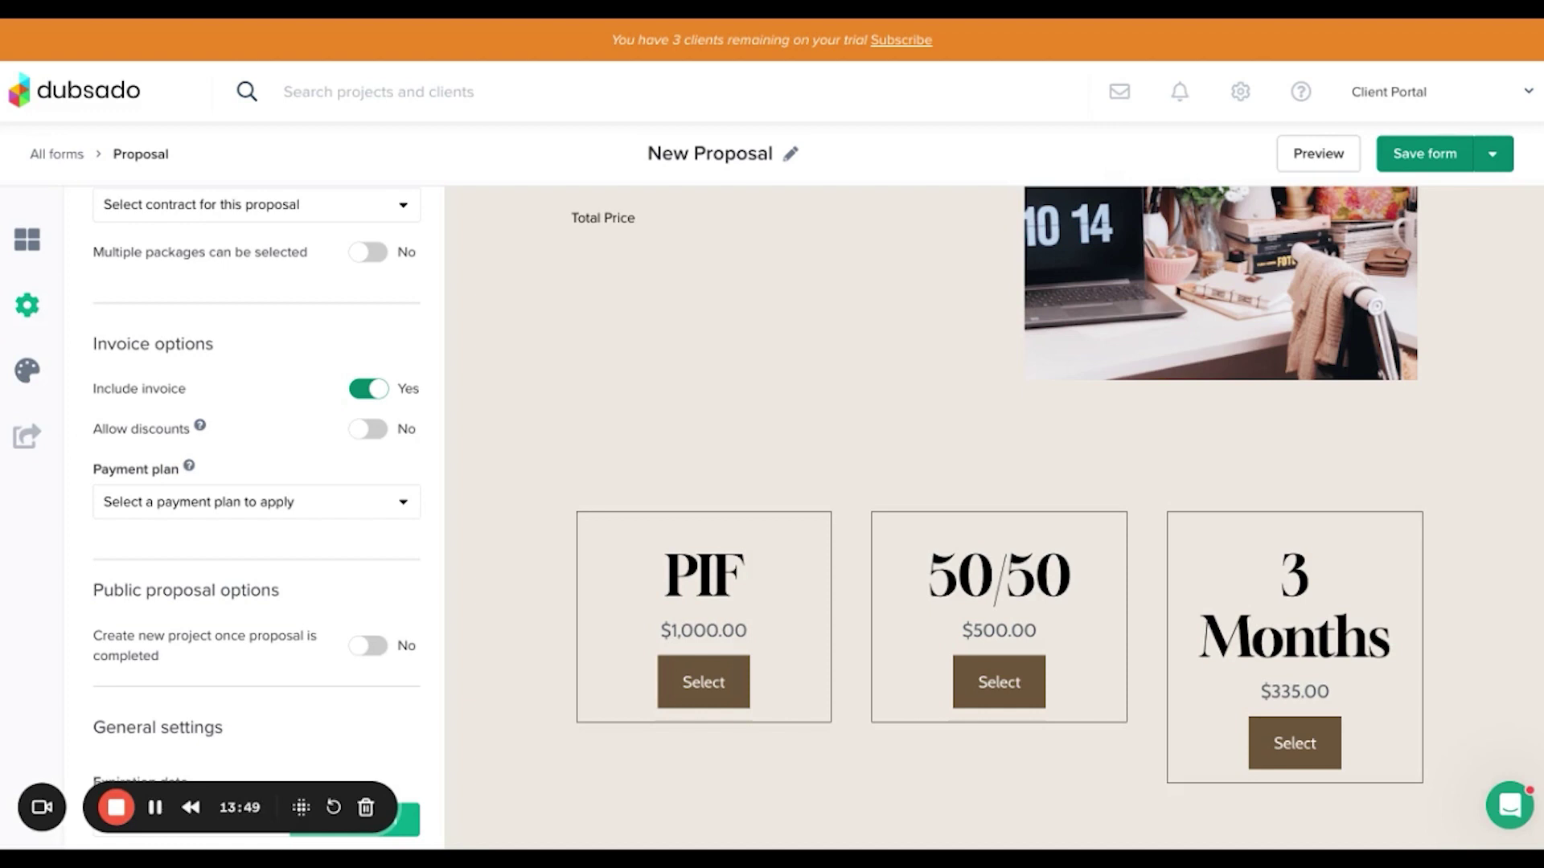
pyautogui.click(191, 503)
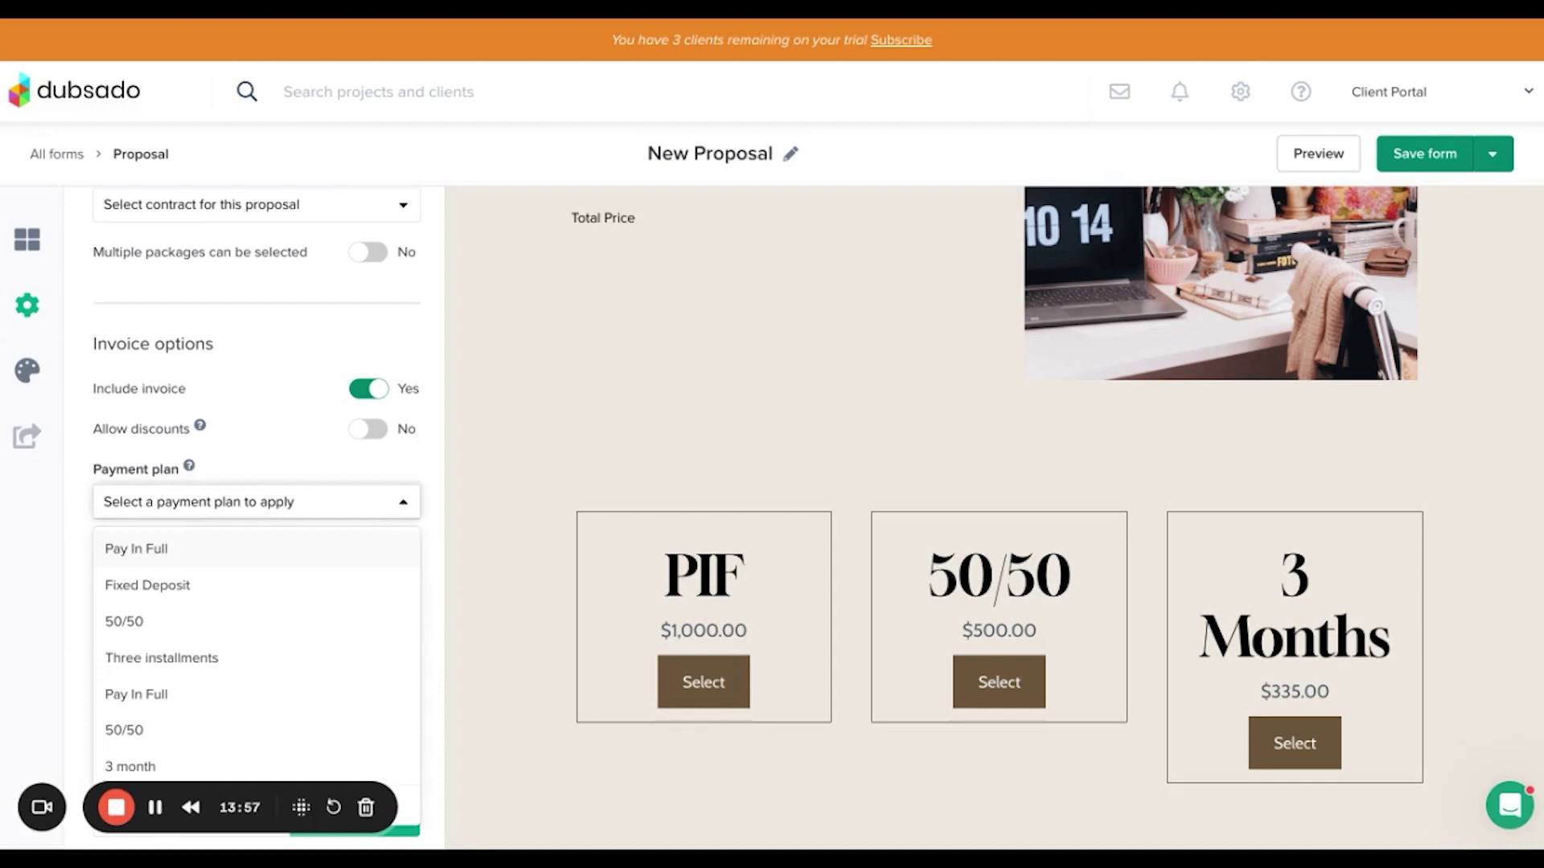
pyautogui.click(116, 552)
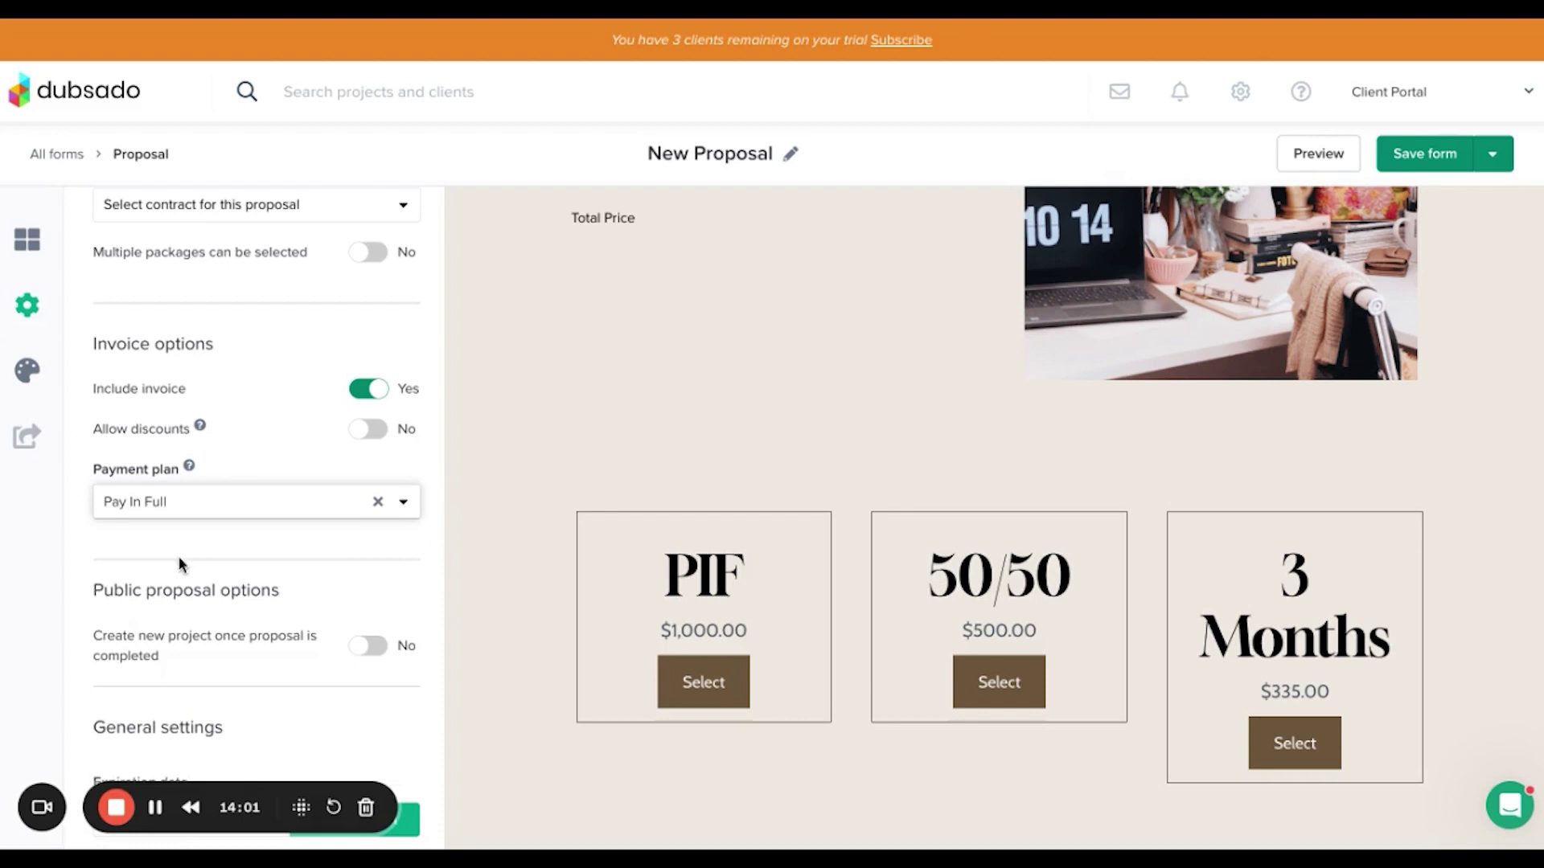
# Check the remaining general settings of the proposal form and save the form.
pyautogui.scroll(-5, 180, 564)
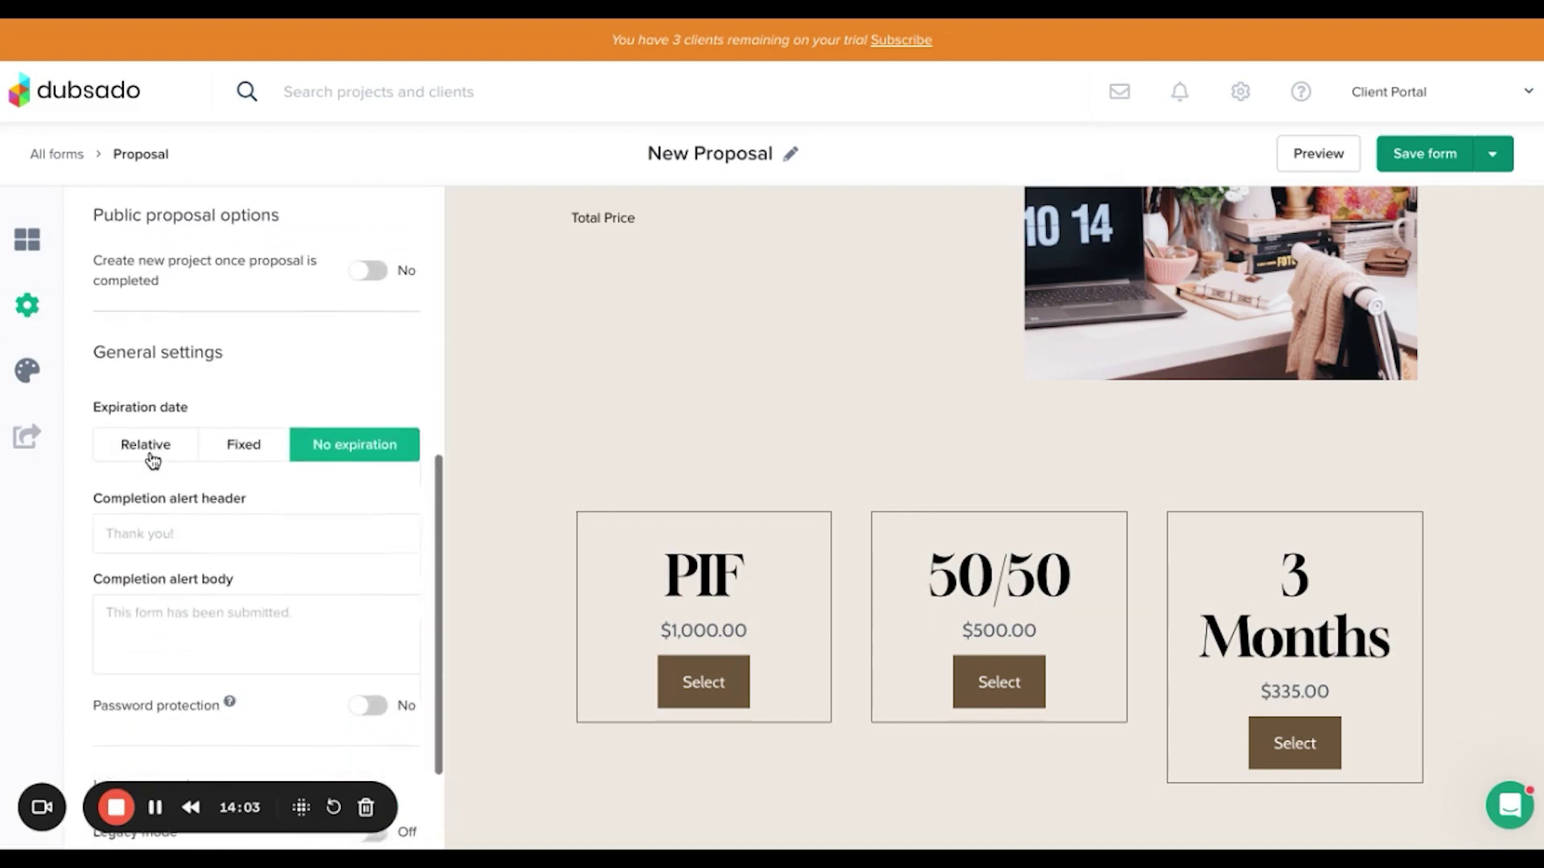
pyautogui.scroll(-2, 368, 459)
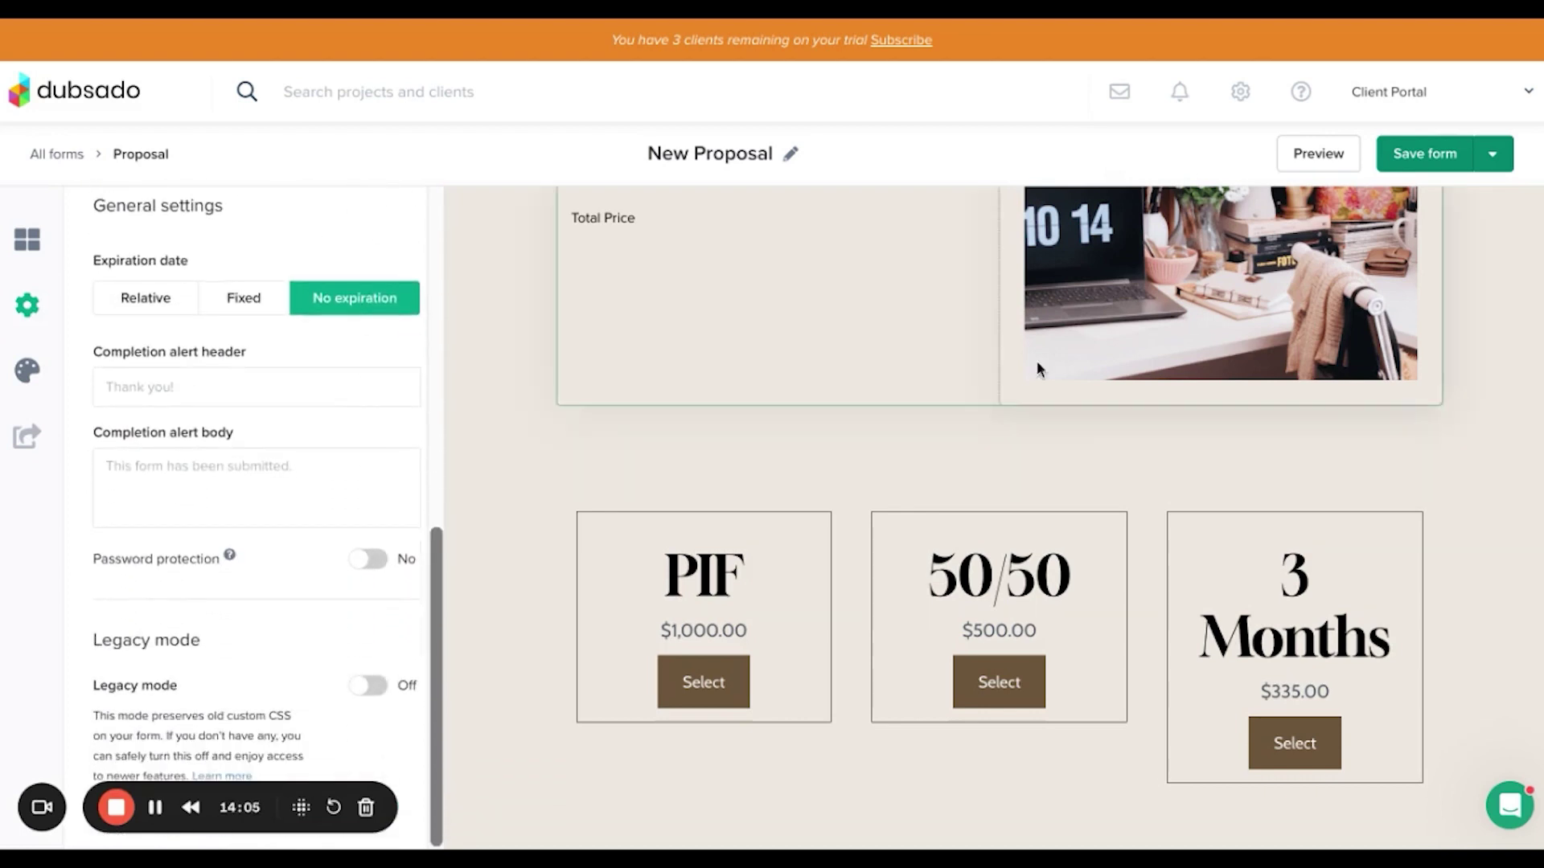
pyautogui.scroll(2, 1035, 360)
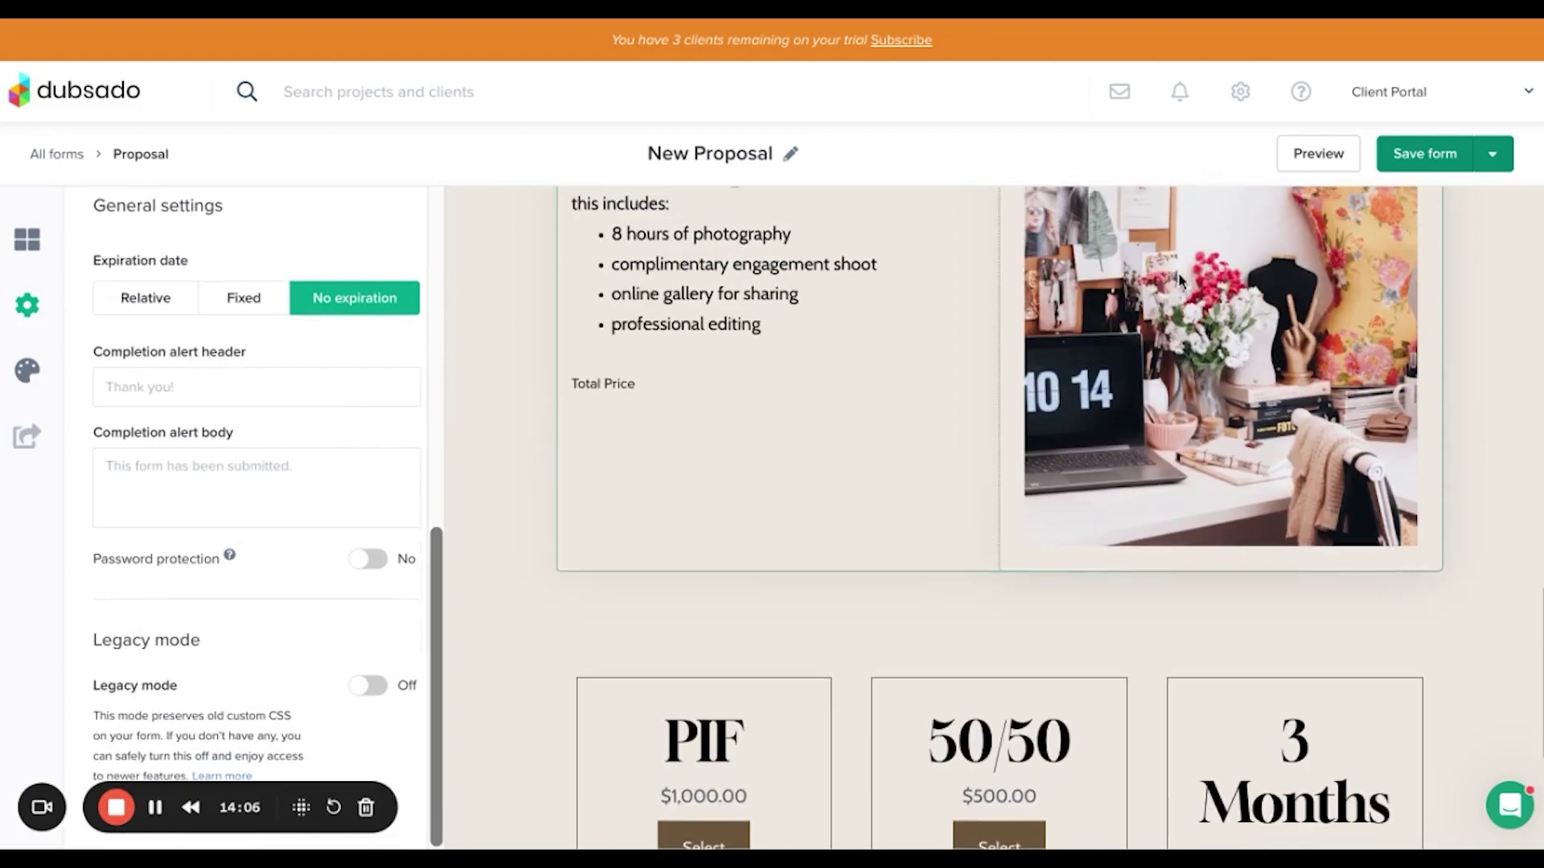
pyautogui.click(1447, 159)
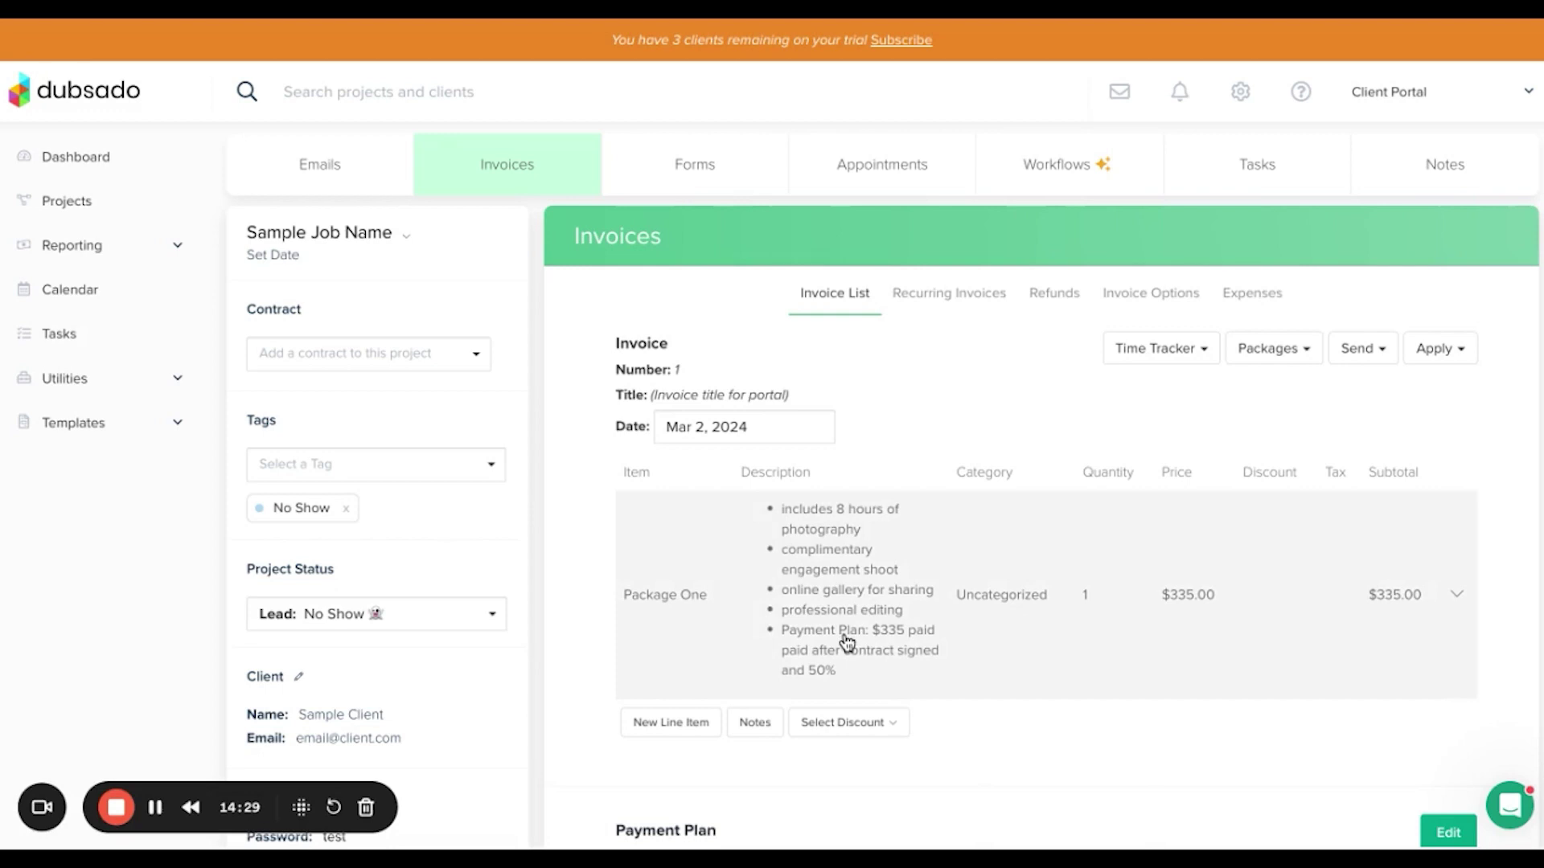
# Add a second invoice to the sample project and fill it with the Package One | 3 Month package.
pyautogui.scroll(-2, 852, 640)
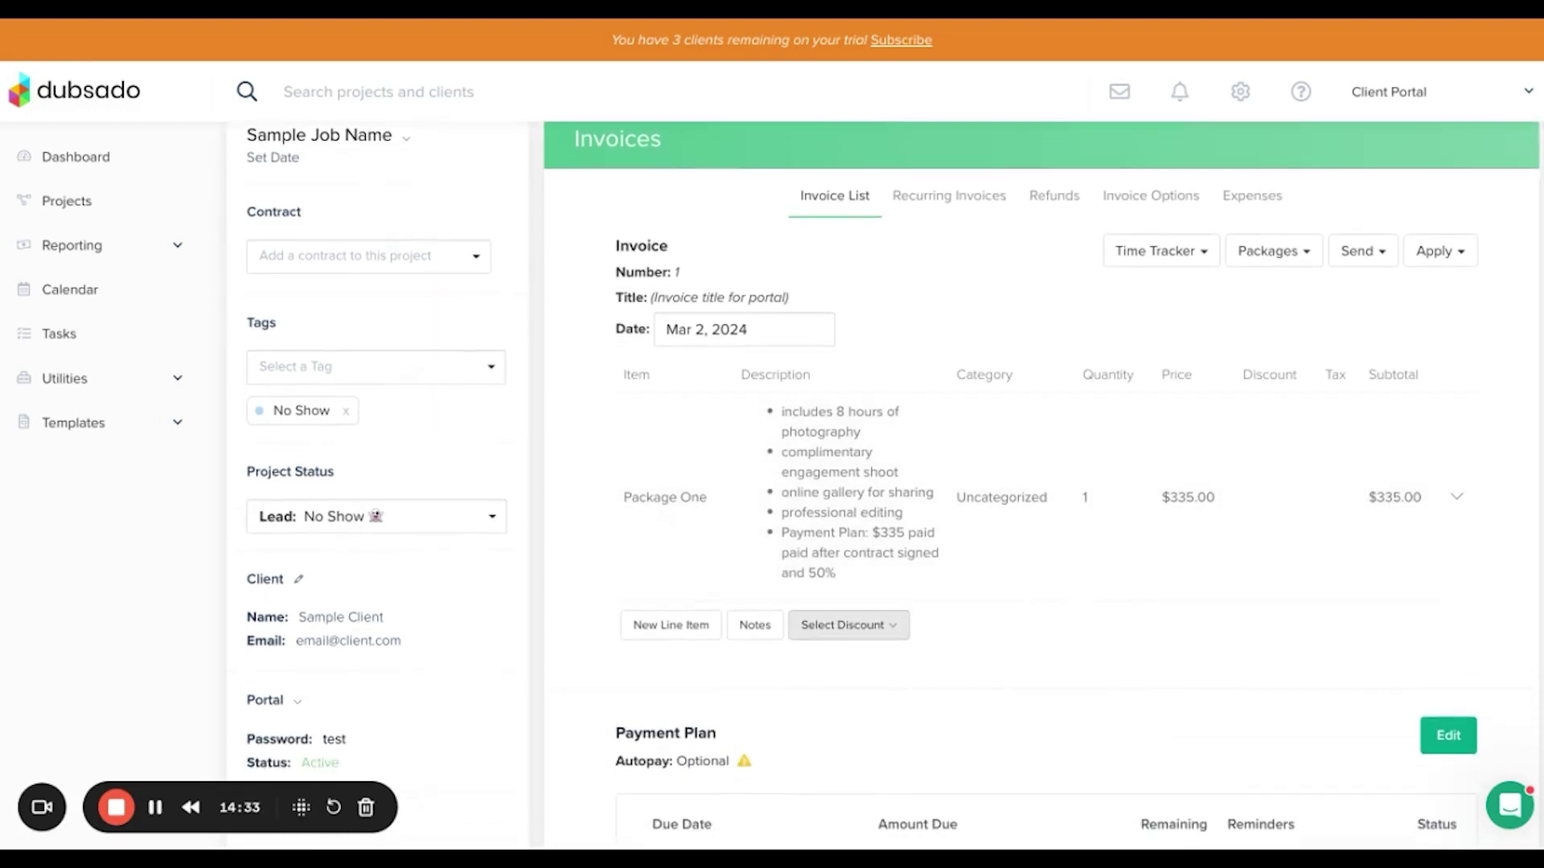
pyautogui.scroll(-5, 1053, 632)
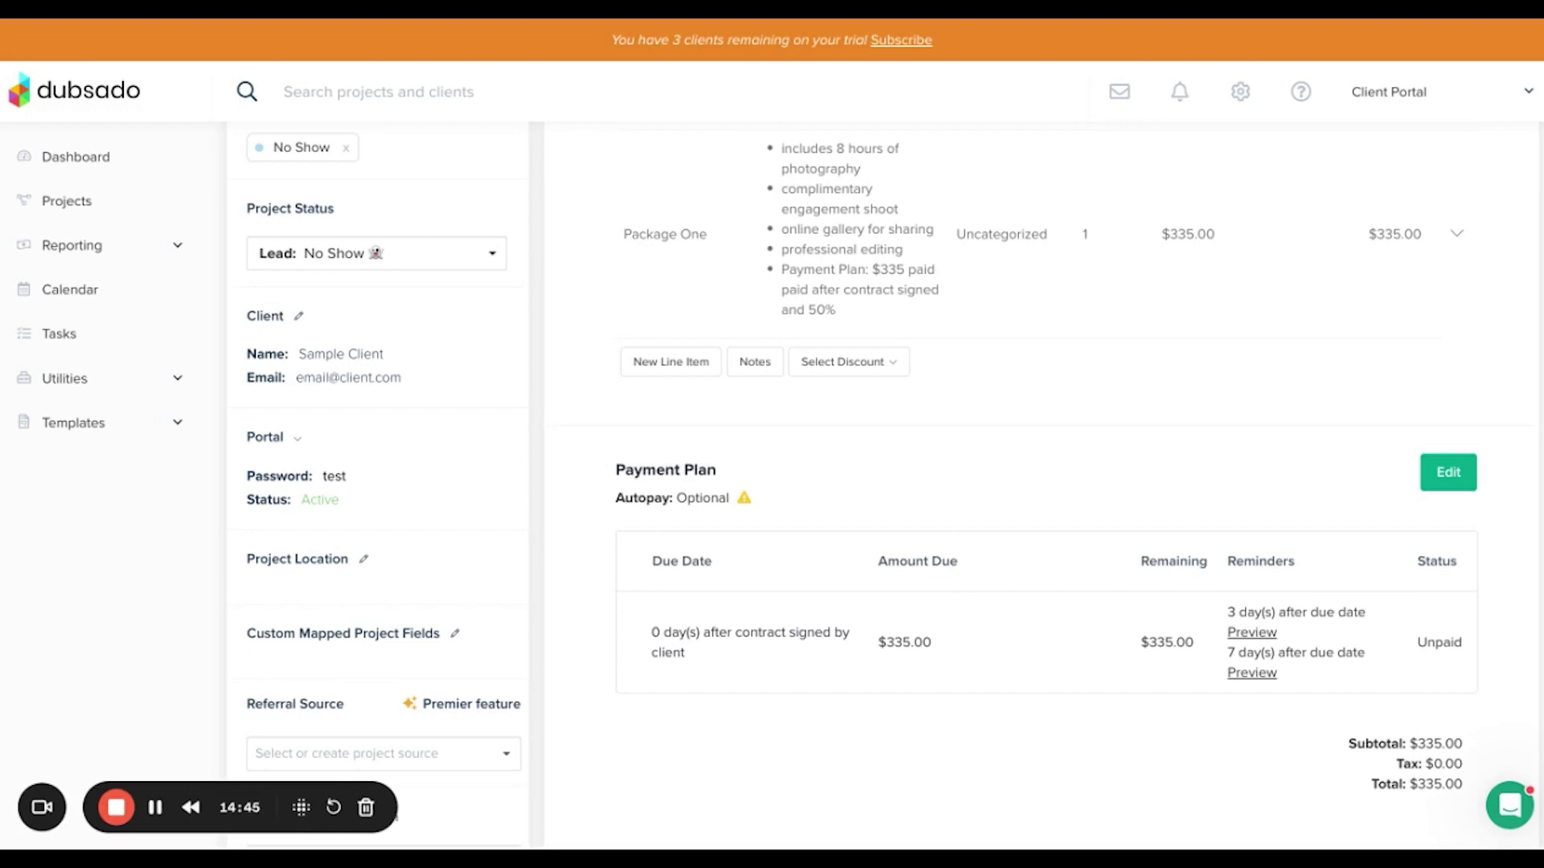
pyautogui.scroll(5, 1013, 500)
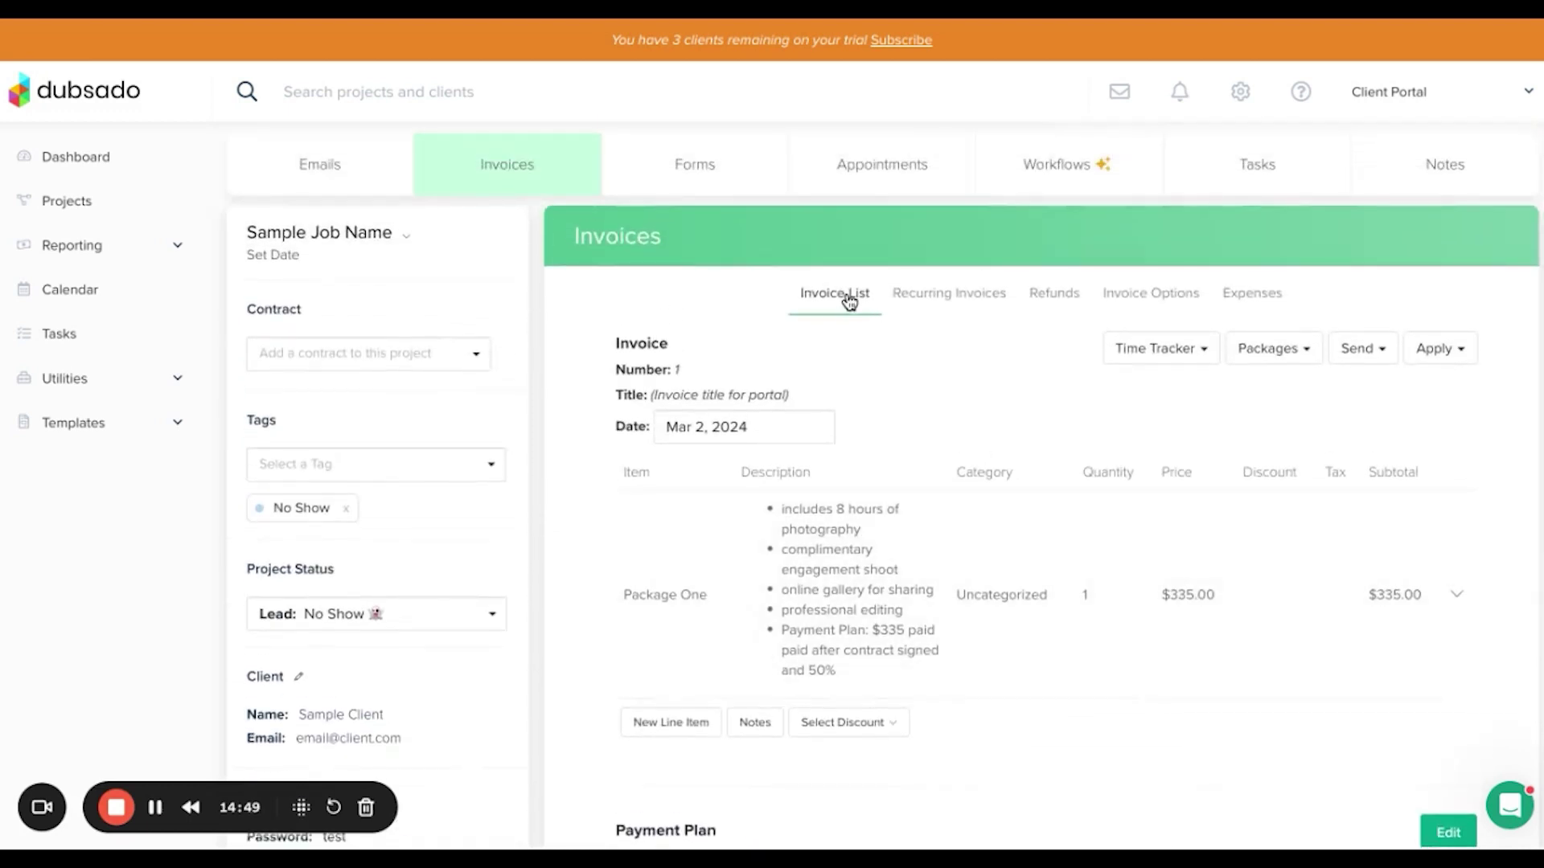
pyautogui.click(830, 299)
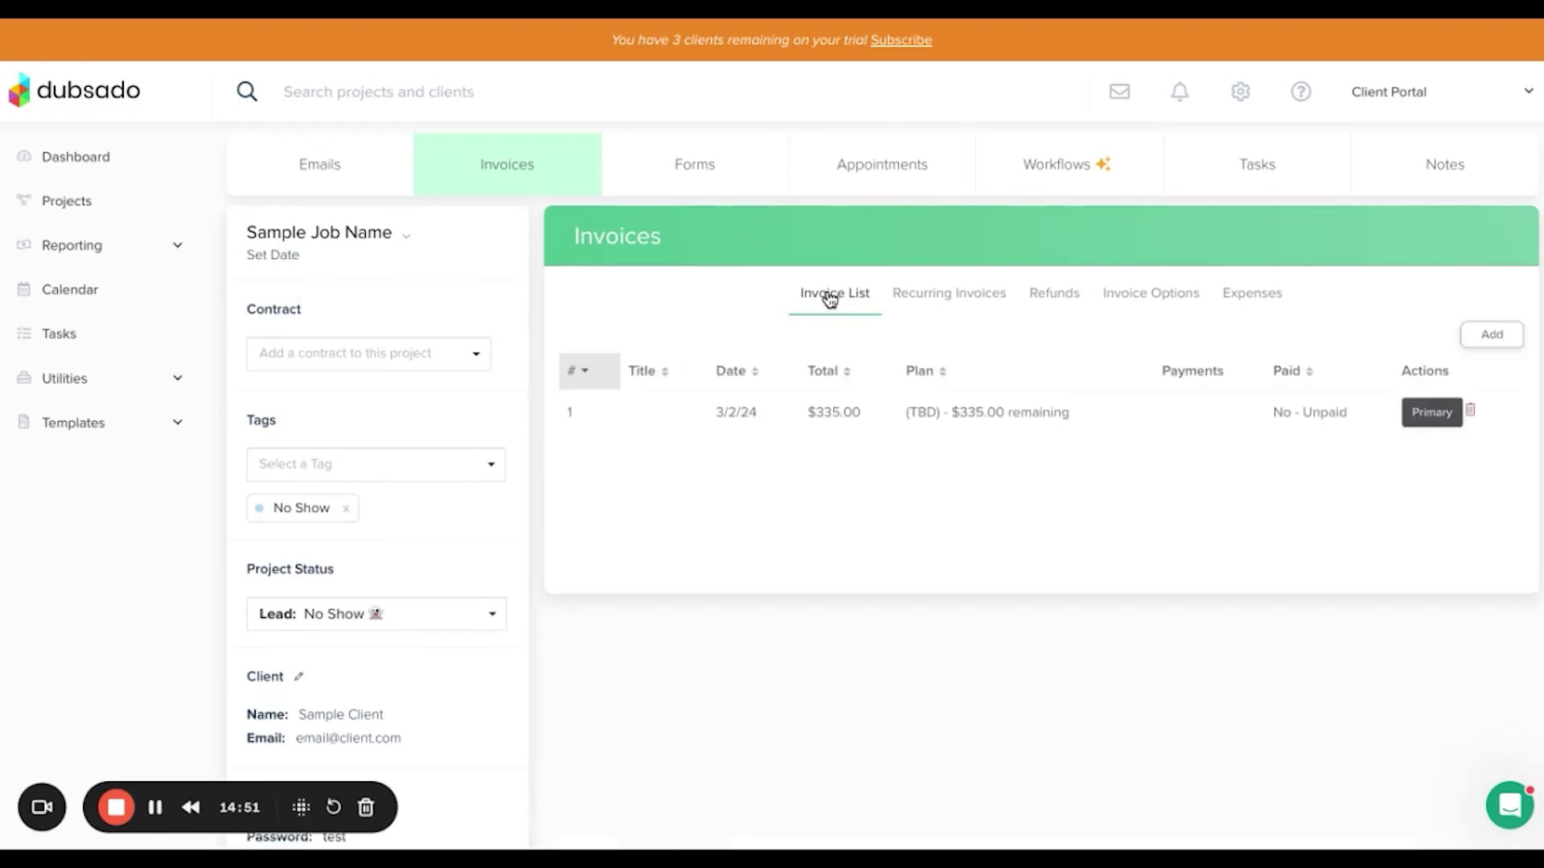
pyautogui.click(1497, 338)
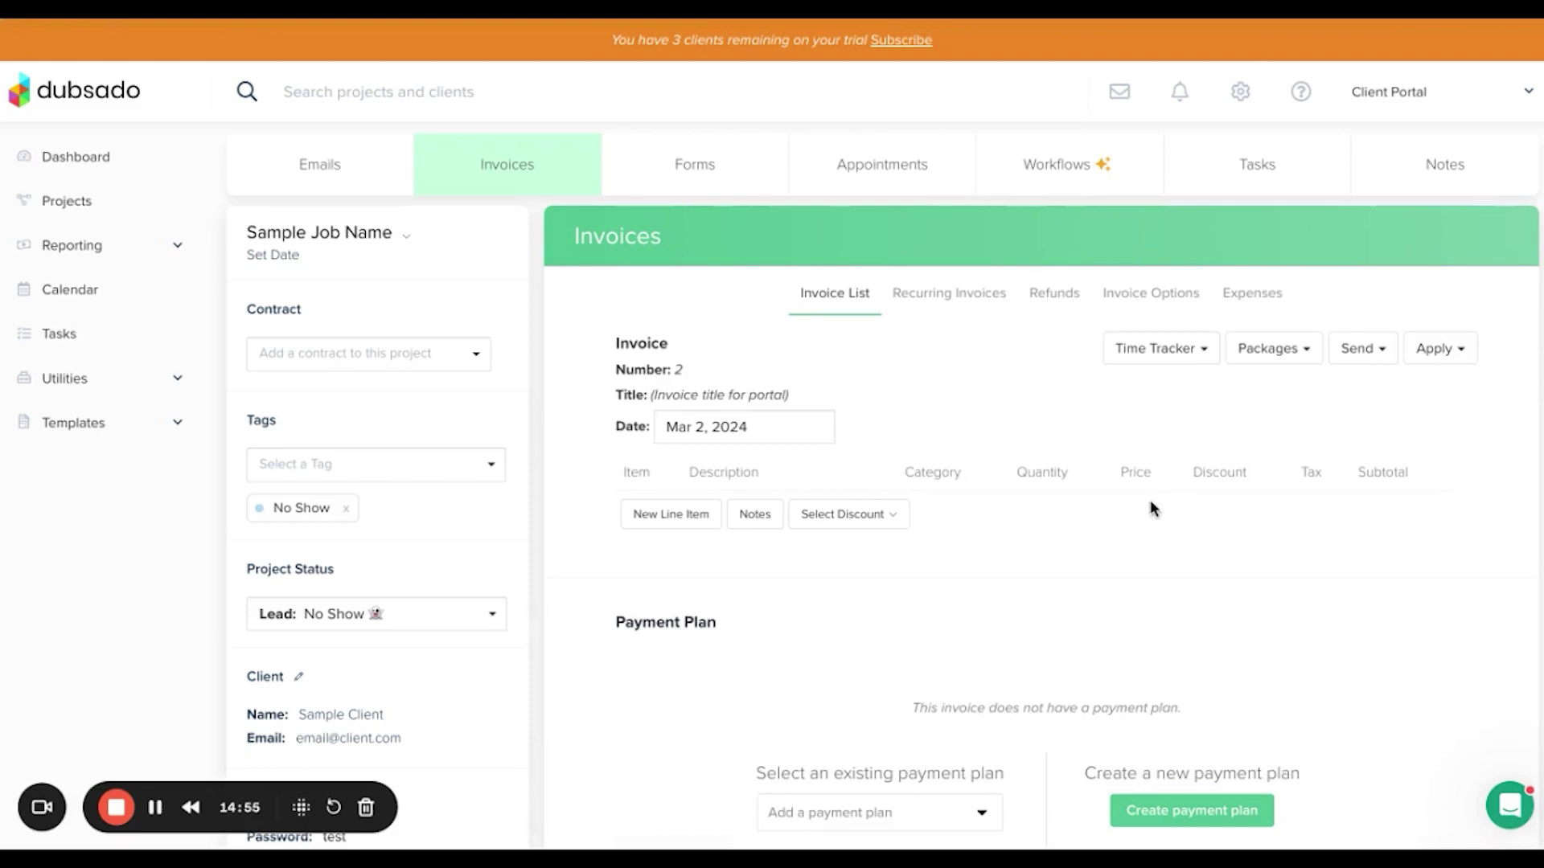
pyautogui.click(1305, 352)
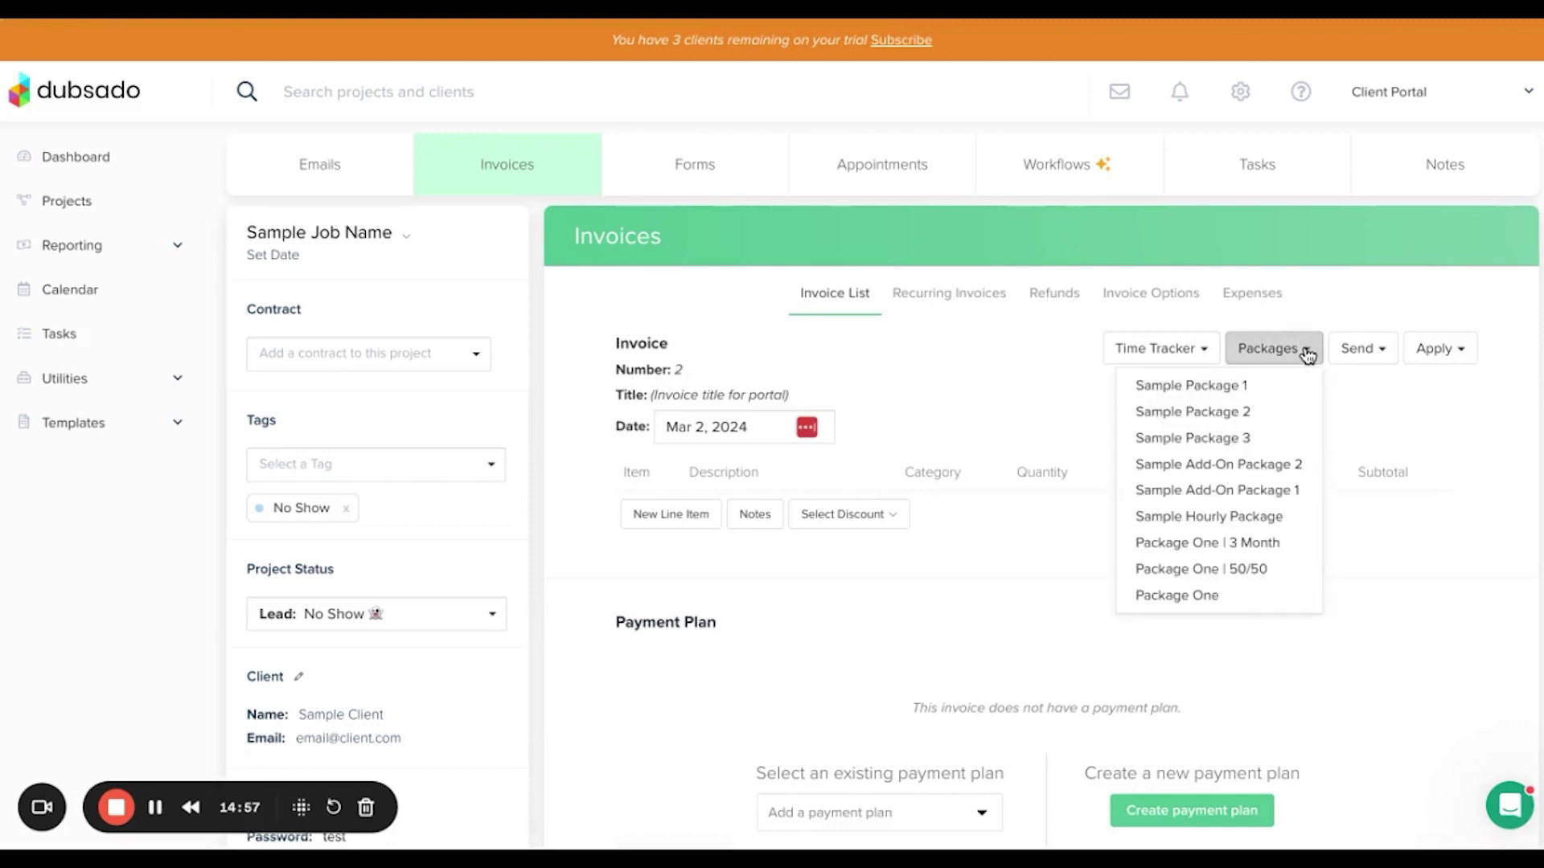
pyautogui.click(1220, 542)
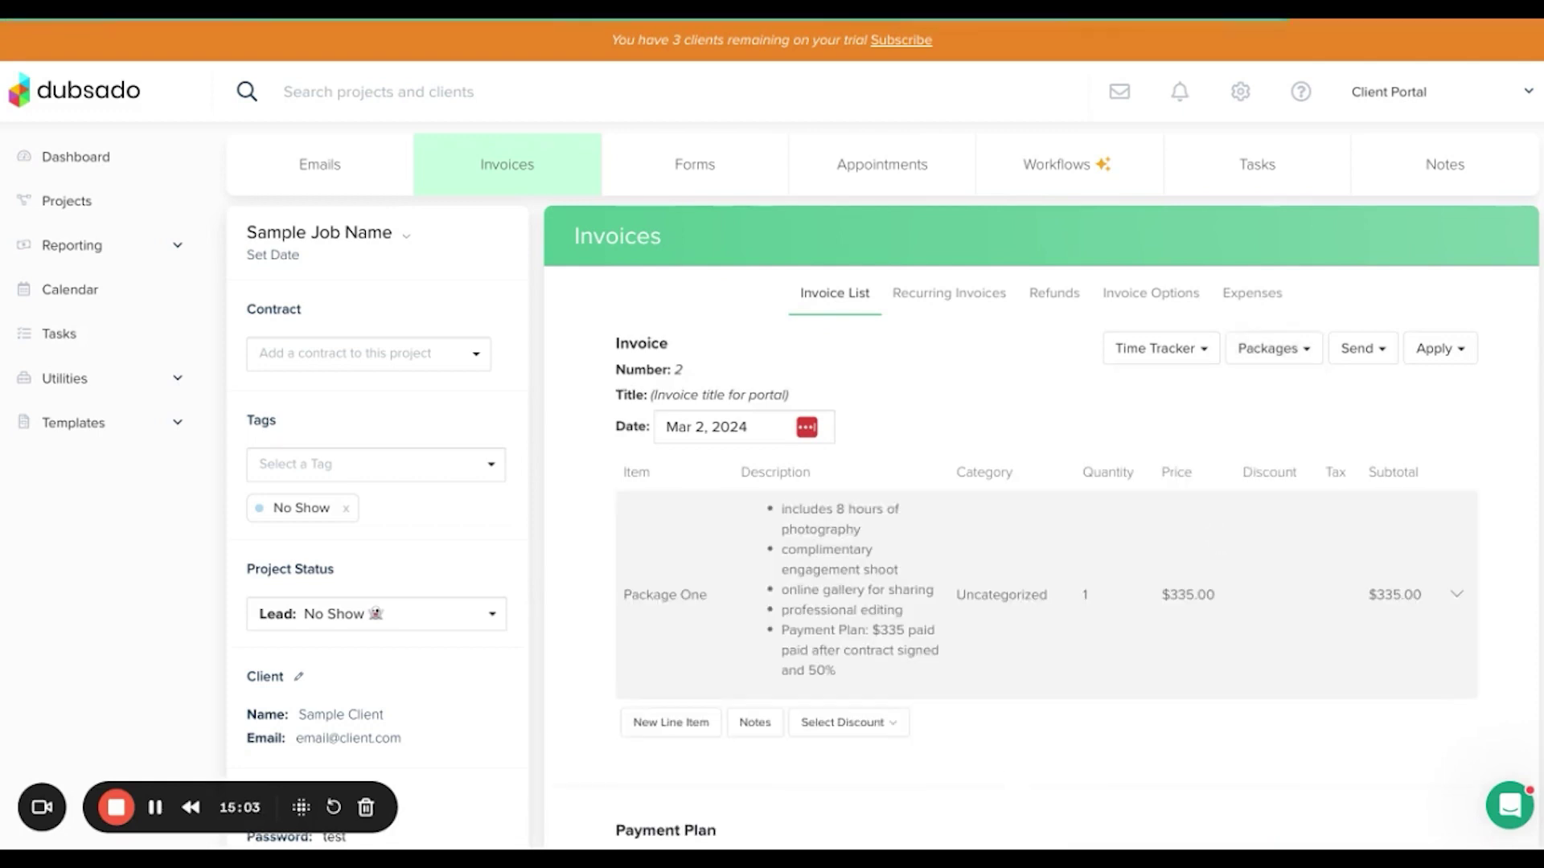
# Edit the Package One line item on the new invoice, setting its quantity to 2, and save the item.
pyautogui.scroll(-1, 1364, 506)
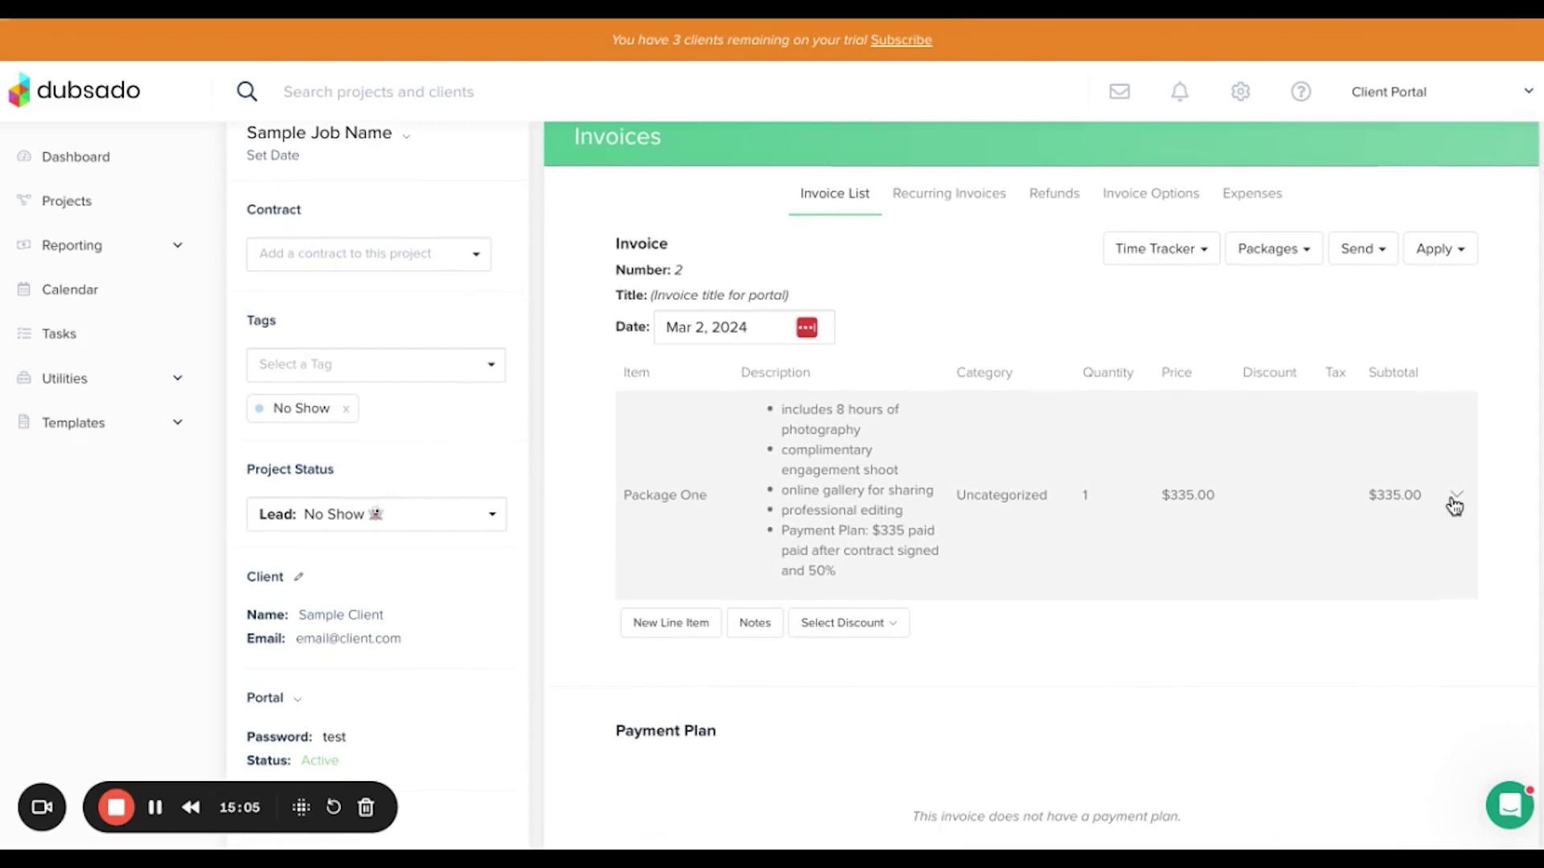
pyautogui.click(1456, 505)
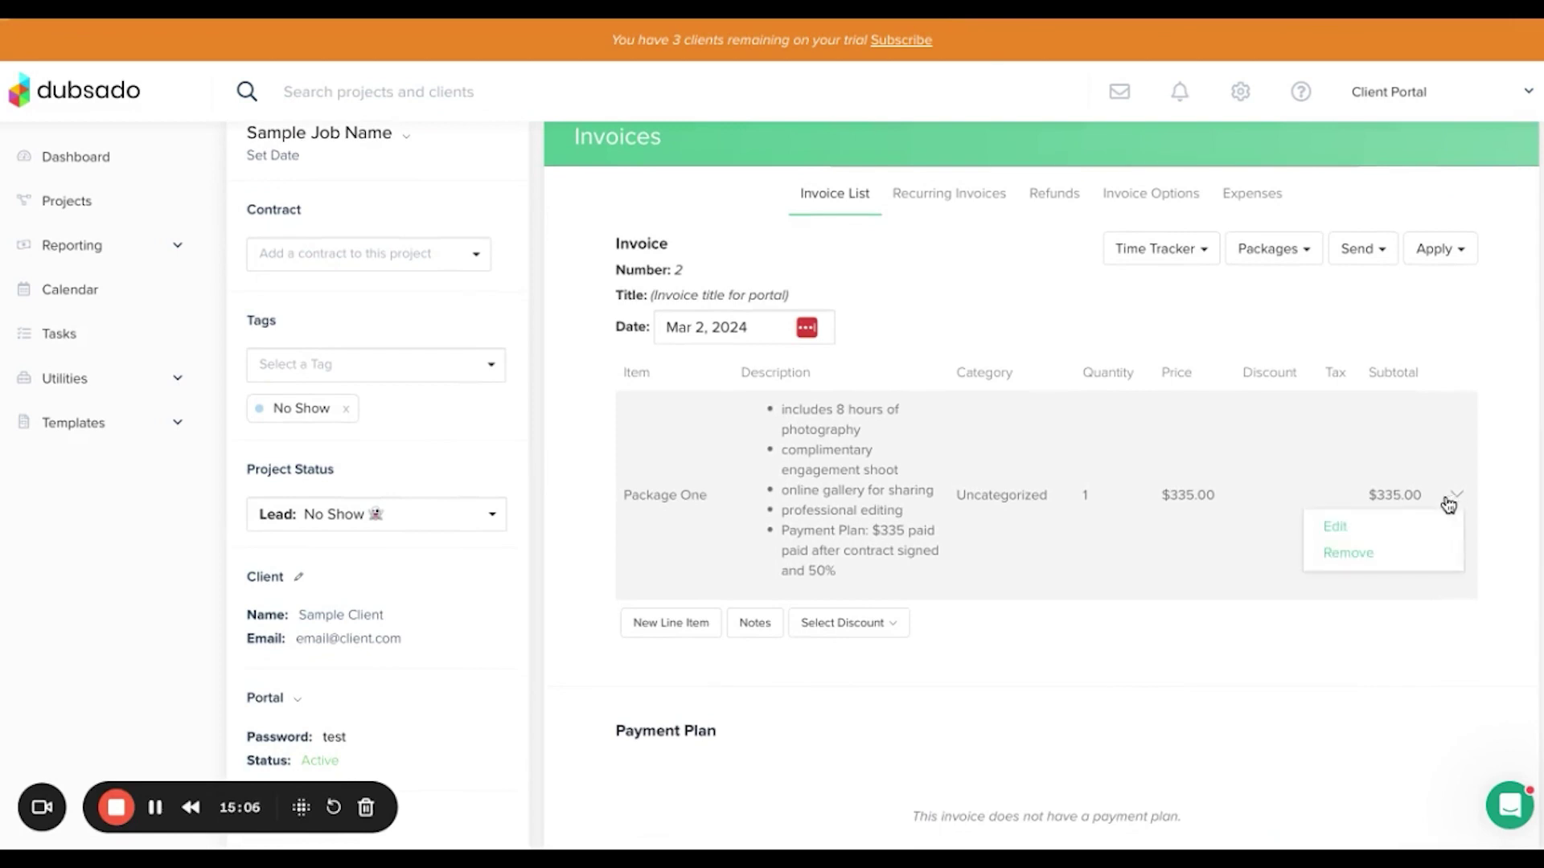
pyautogui.click(1356, 530)
pyautogui.scroll(-5, 1156, 531)
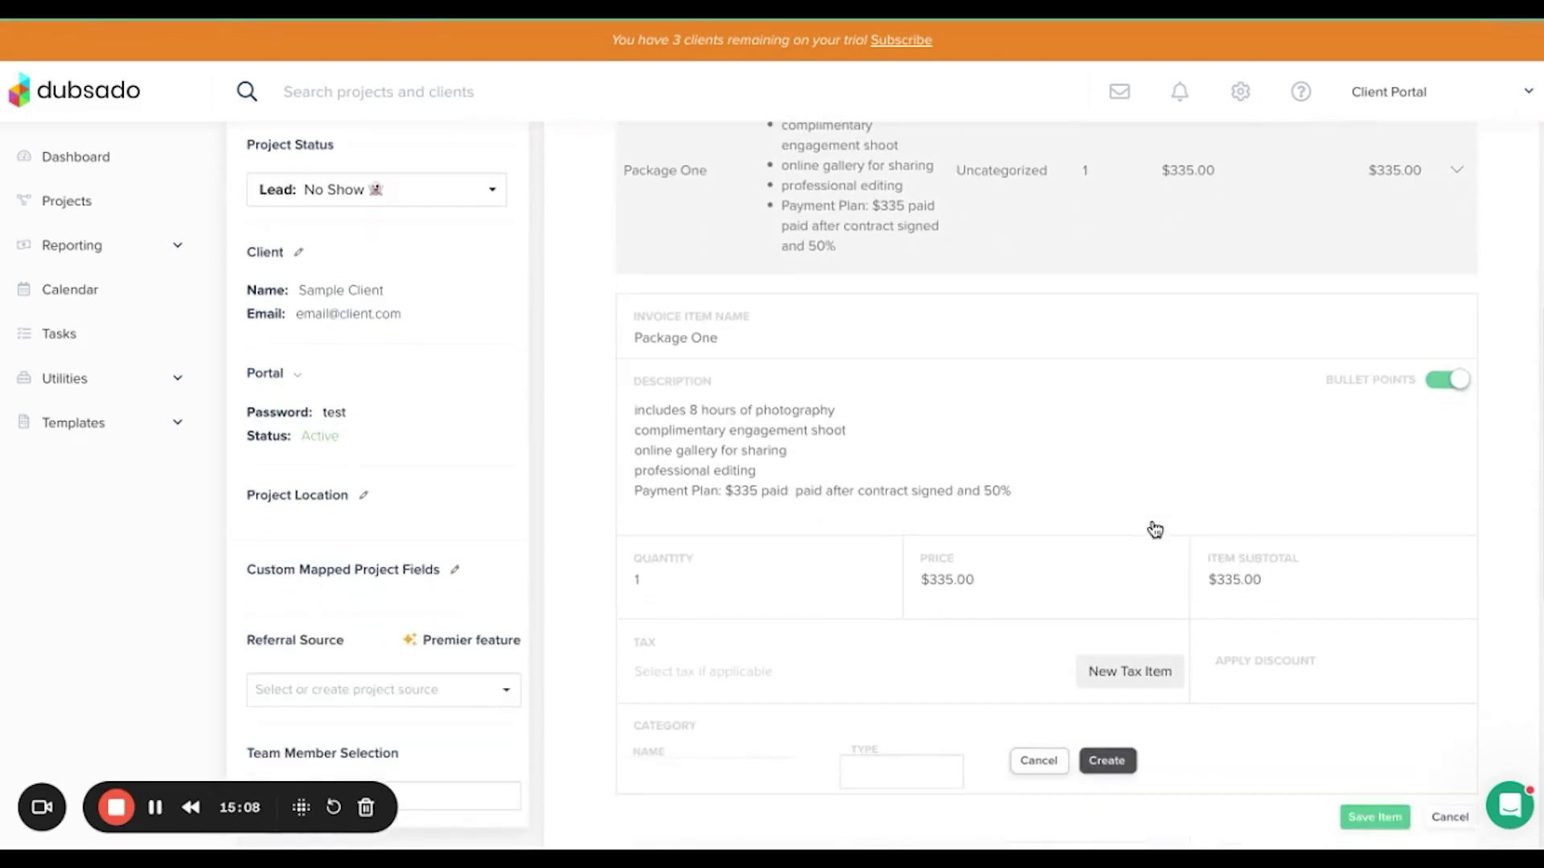
pyautogui.click(876, 461)
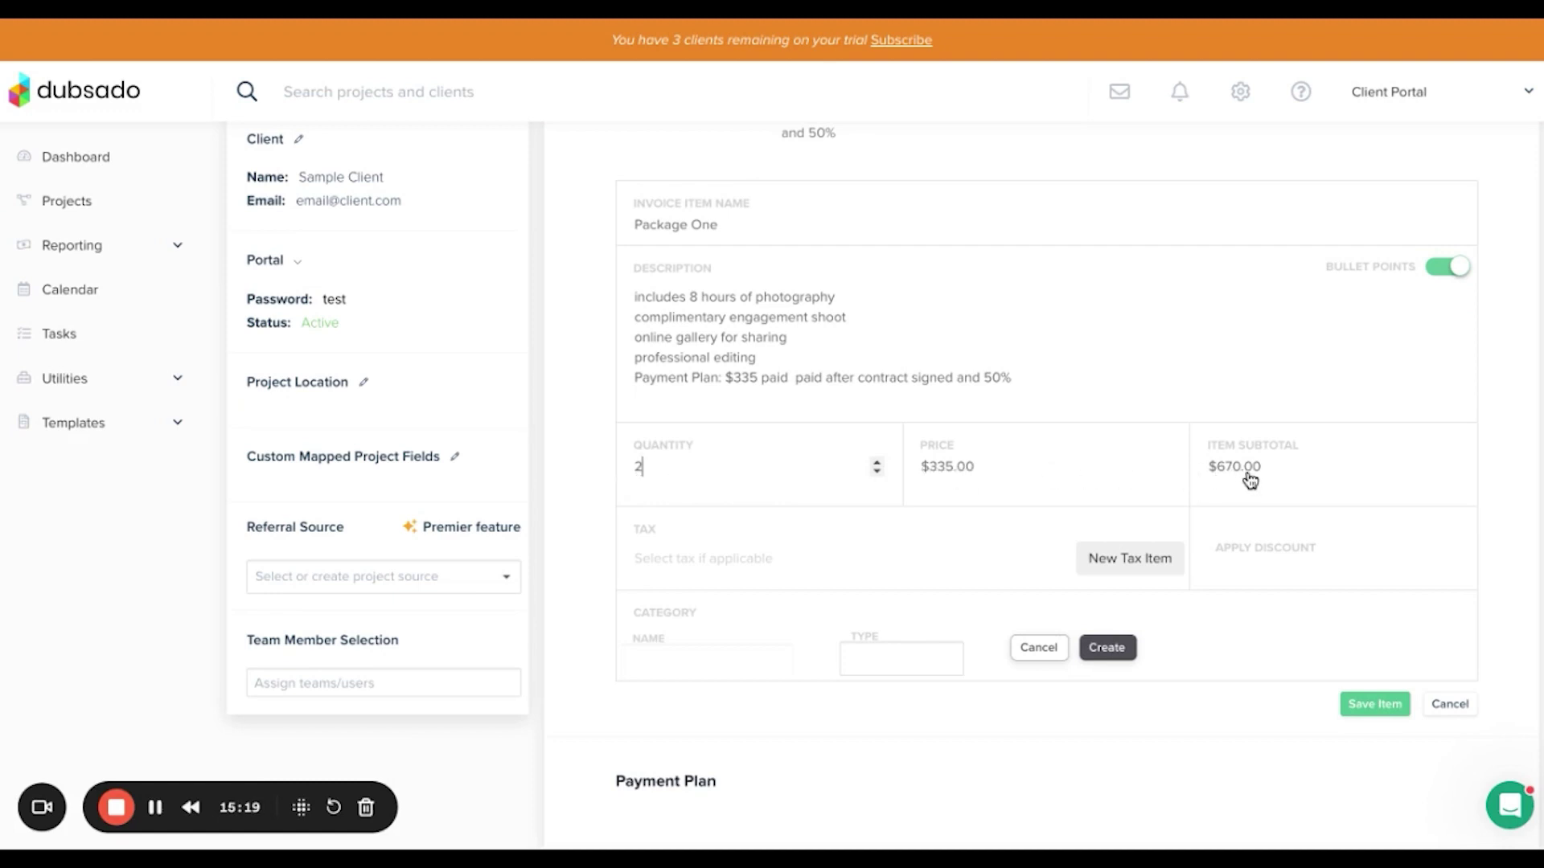
pyautogui.scroll(-4, 1250, 480)
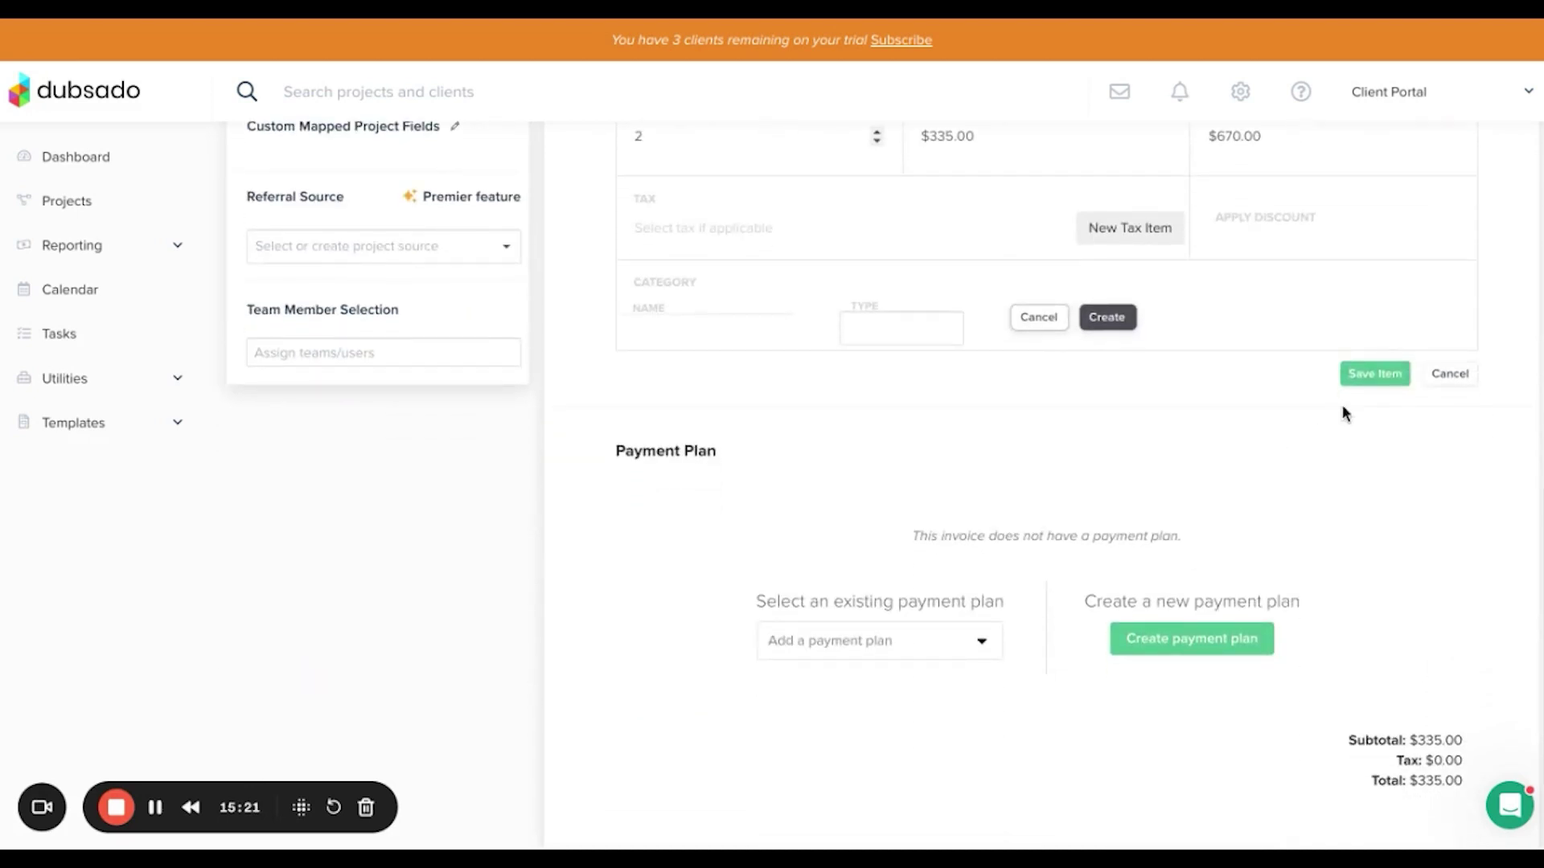
pyautogui.click(1368, 377)
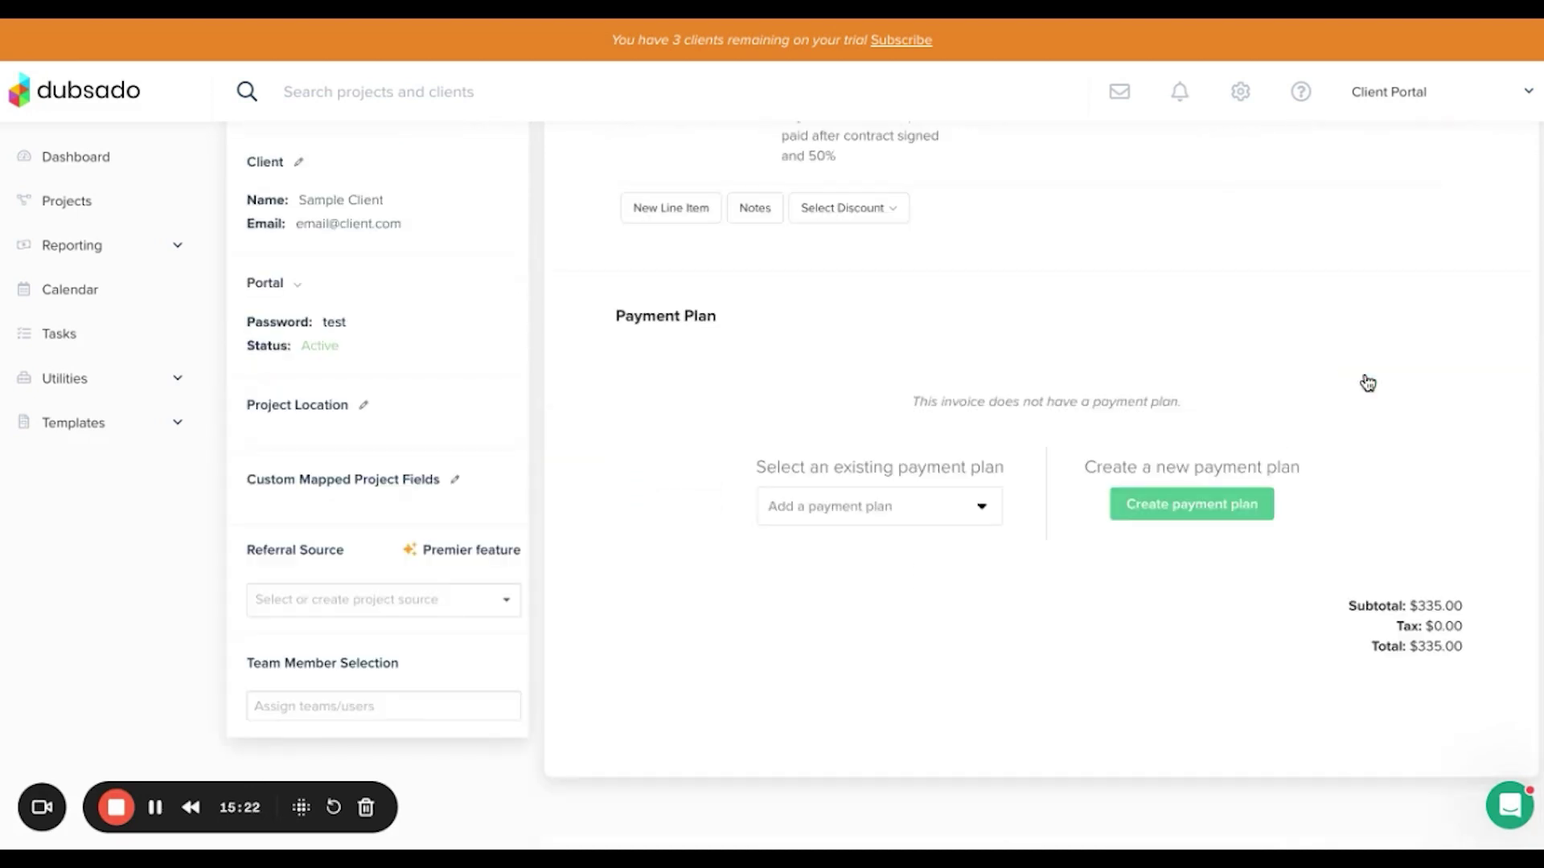
# Apply the existing 3 month payment plan to the new invoice and make that invoice the project's primary one.
pyautogui.click(976, 505)
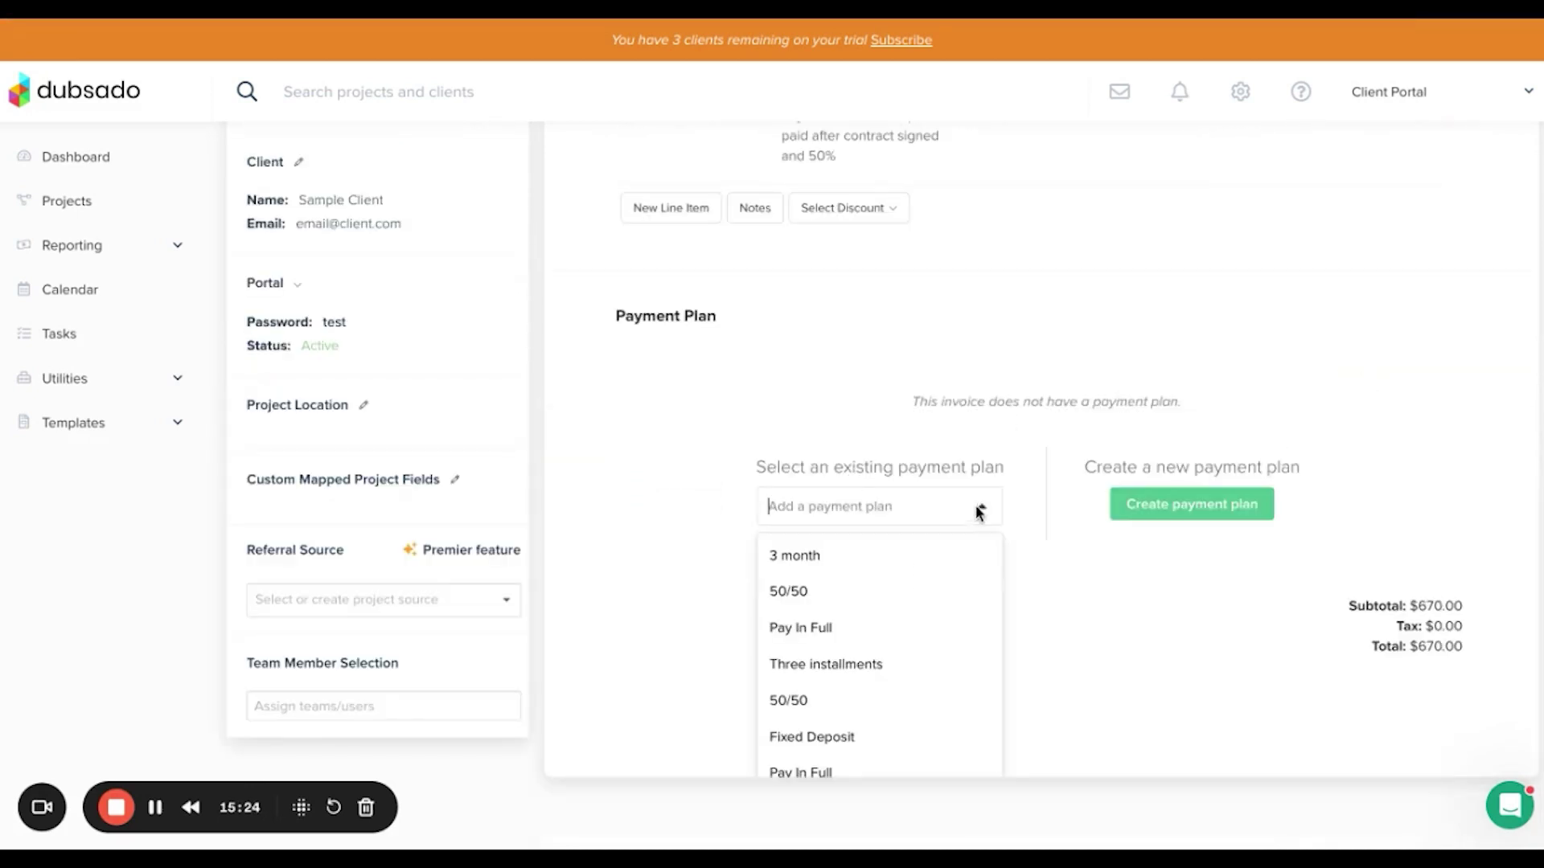
pyautogui.click(823, 561)
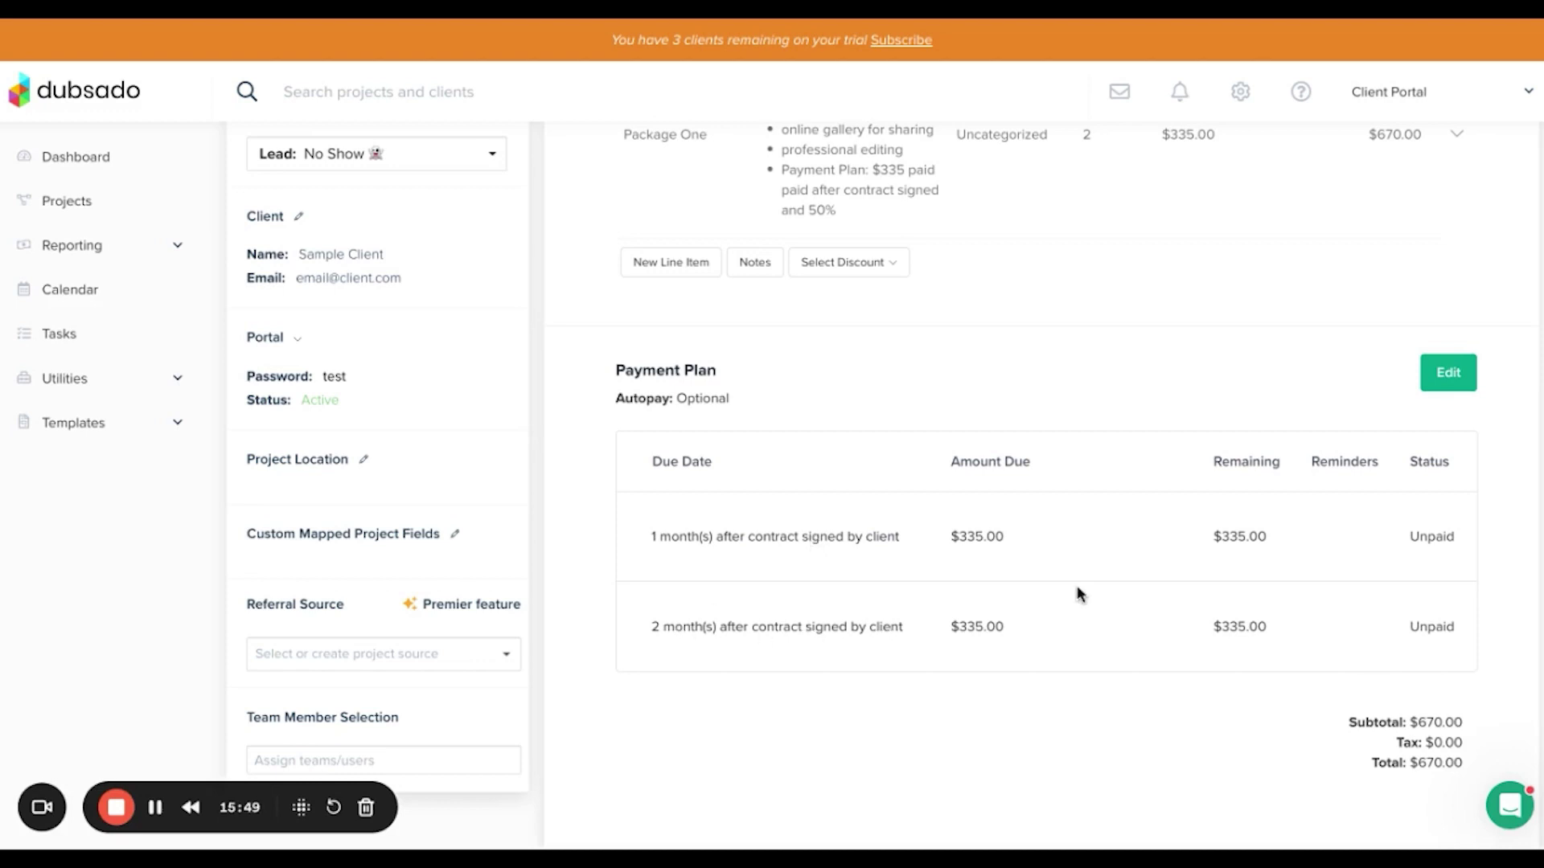
pyautogui.scroll(5, 1077, 586)
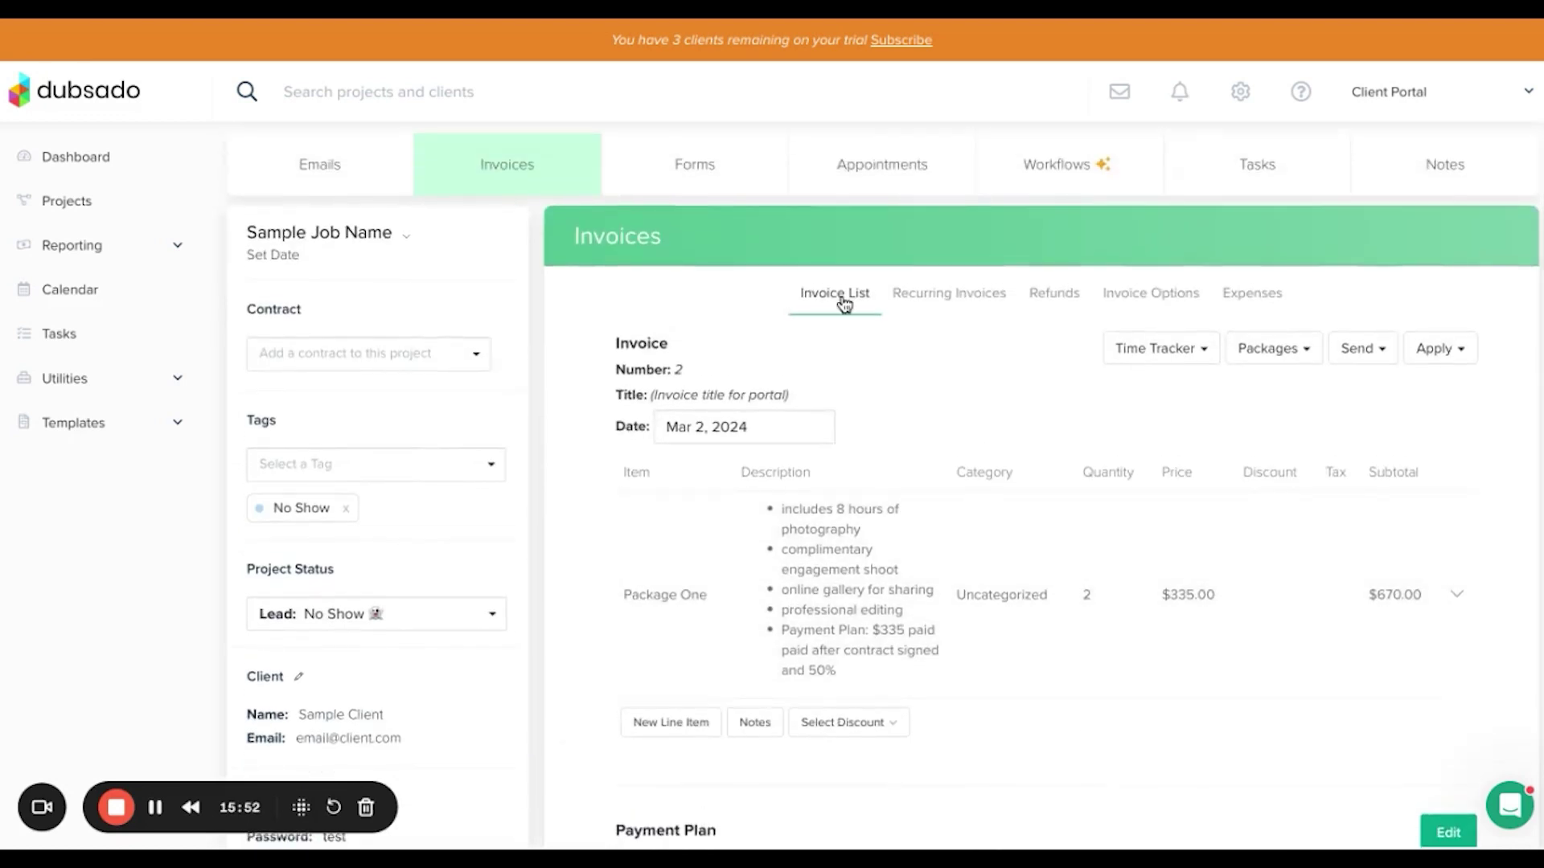
pyautogui.click(844, 304)
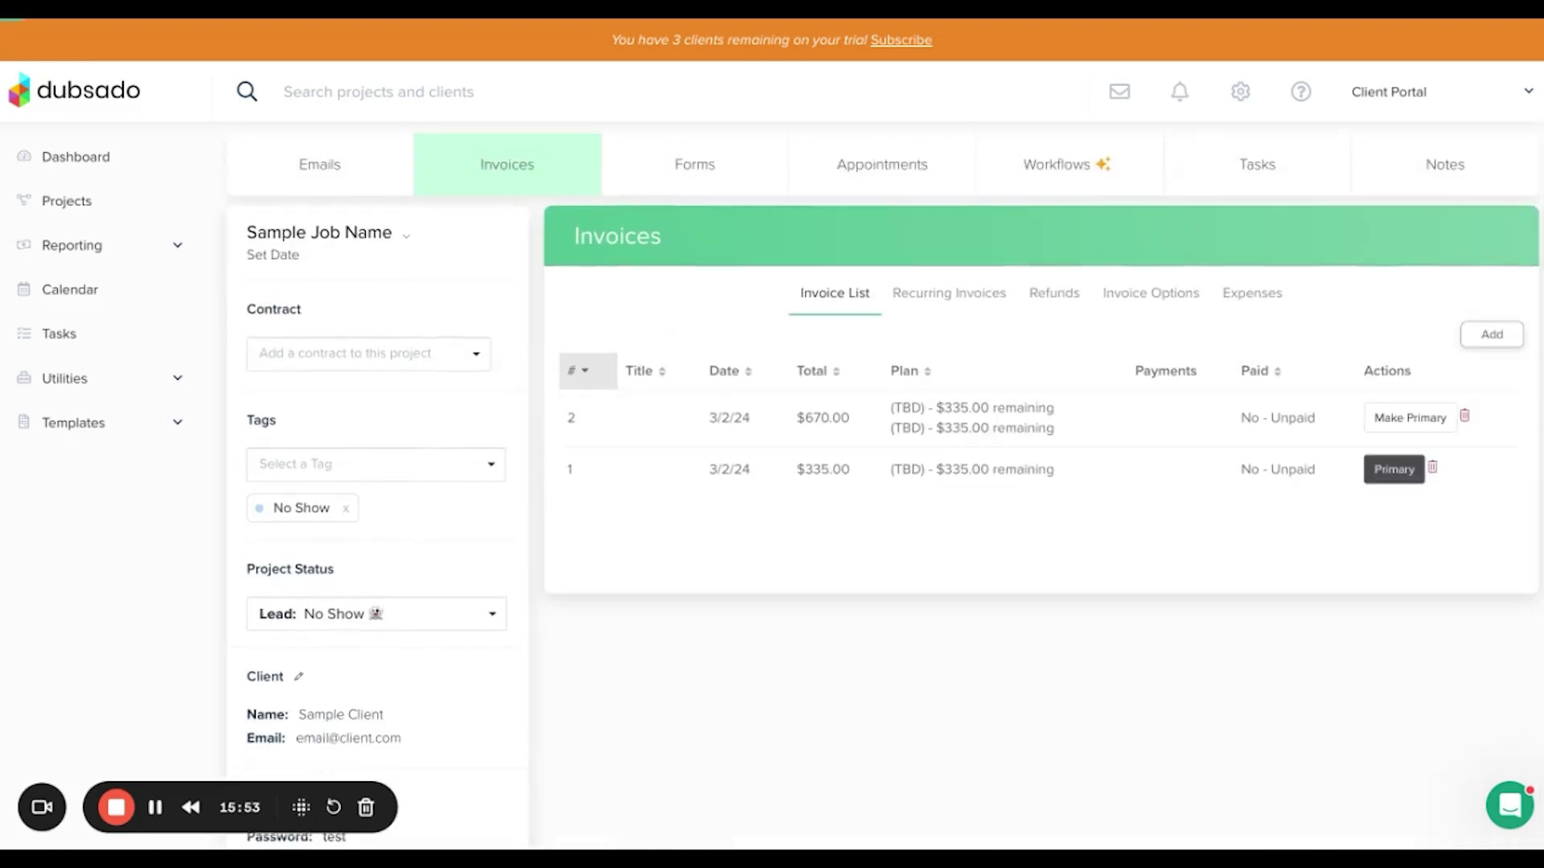
pyautogui.click(1421, 424)
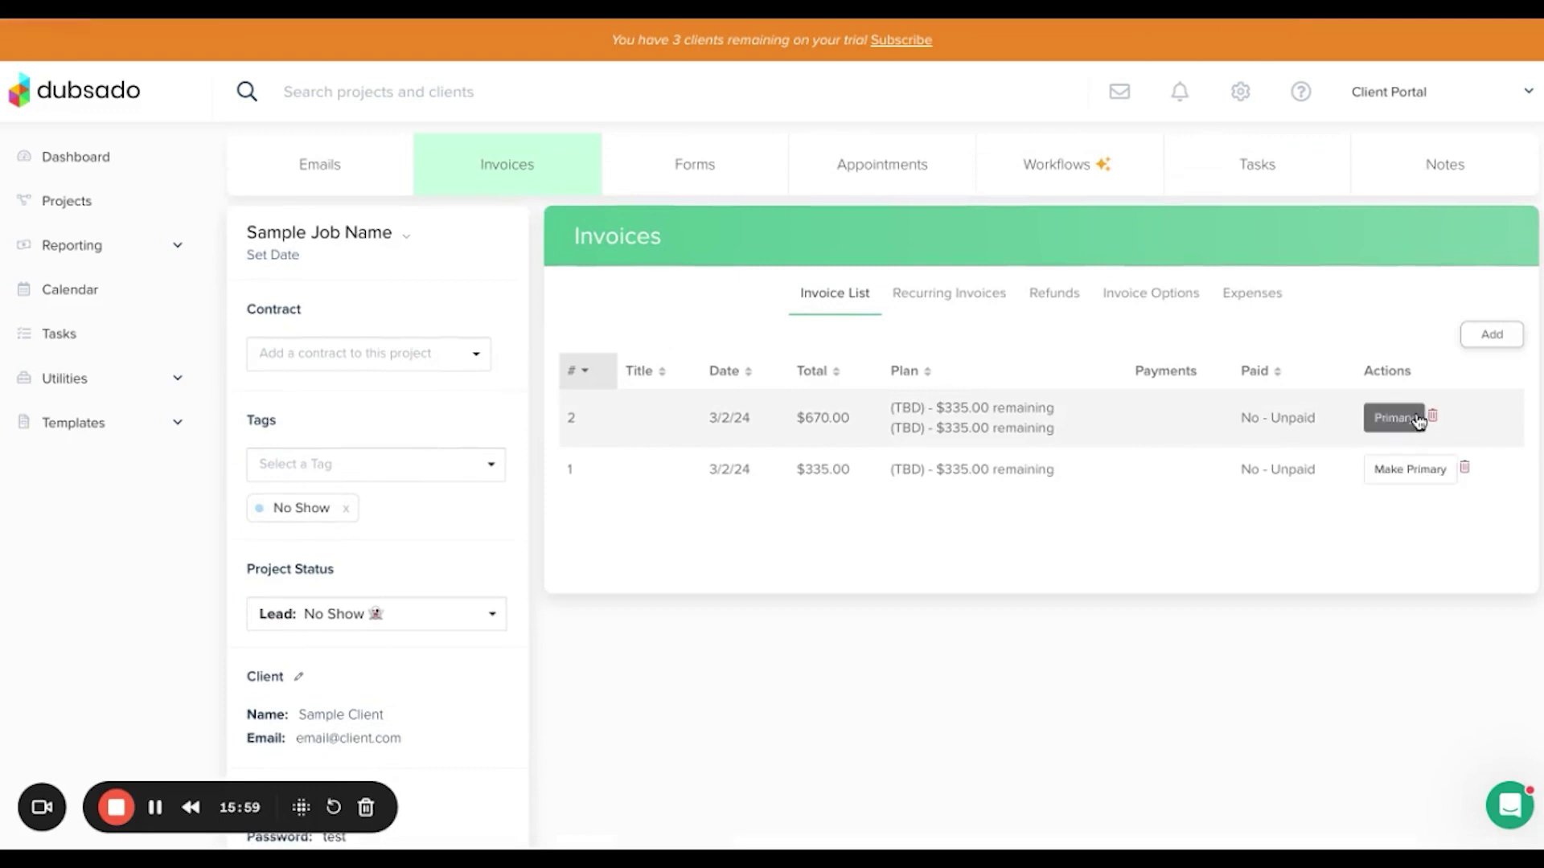
# Open invoice 2 from the invoice list and review its line item and payment schedule.
pyautogui.click(1096, 425)
pyautogui.scroll(-3, 1029, 672)
pyautogui.scroll(-3, 1032, 674)
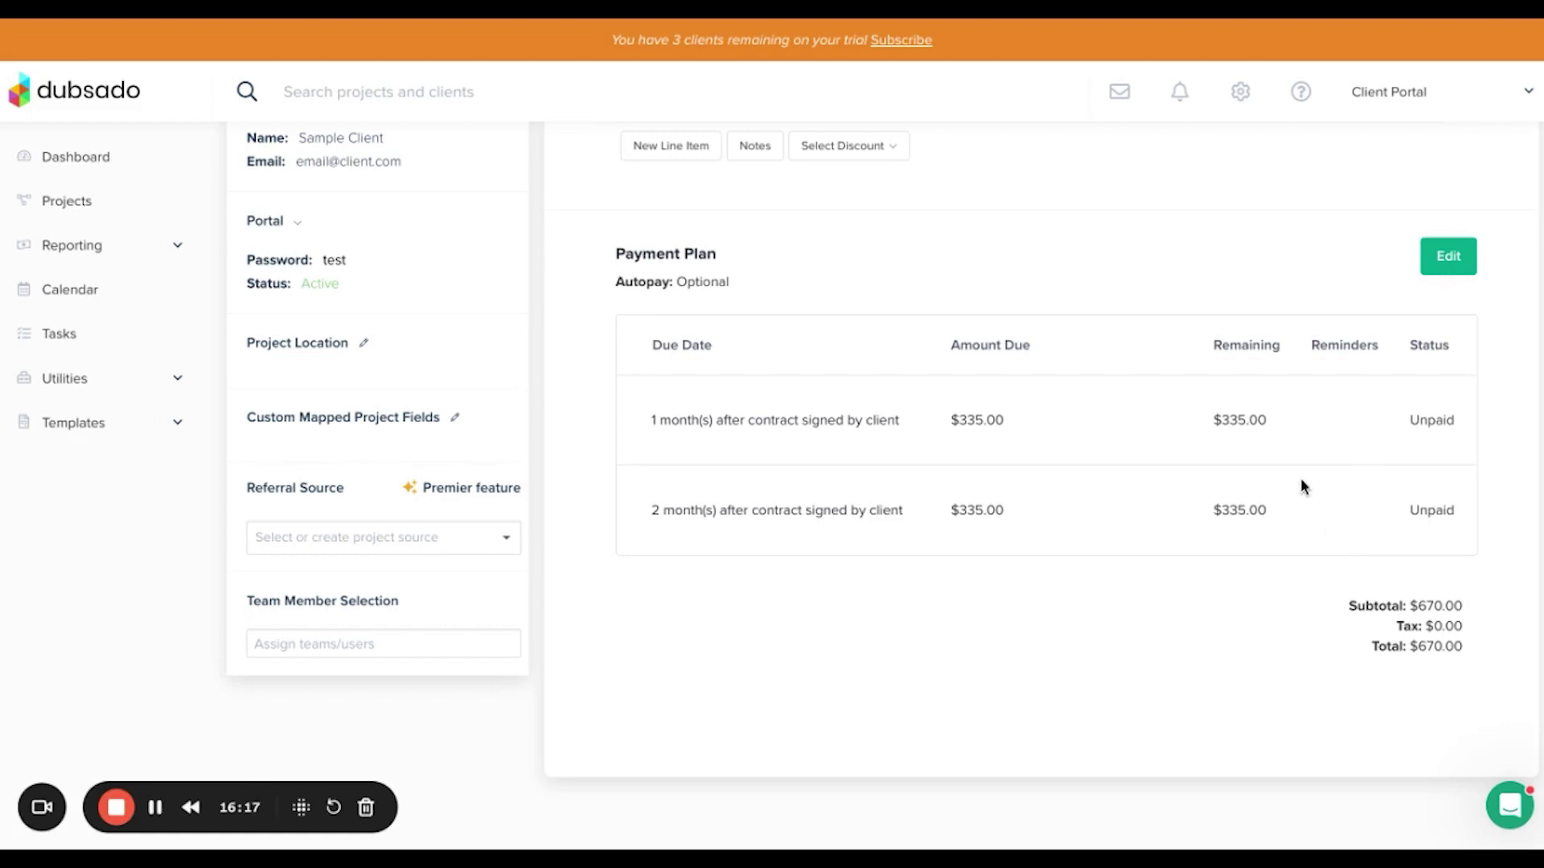
pyautogui.scroll(2, 1301, 481)
pyautogui.scroll(1, 1300, 478)
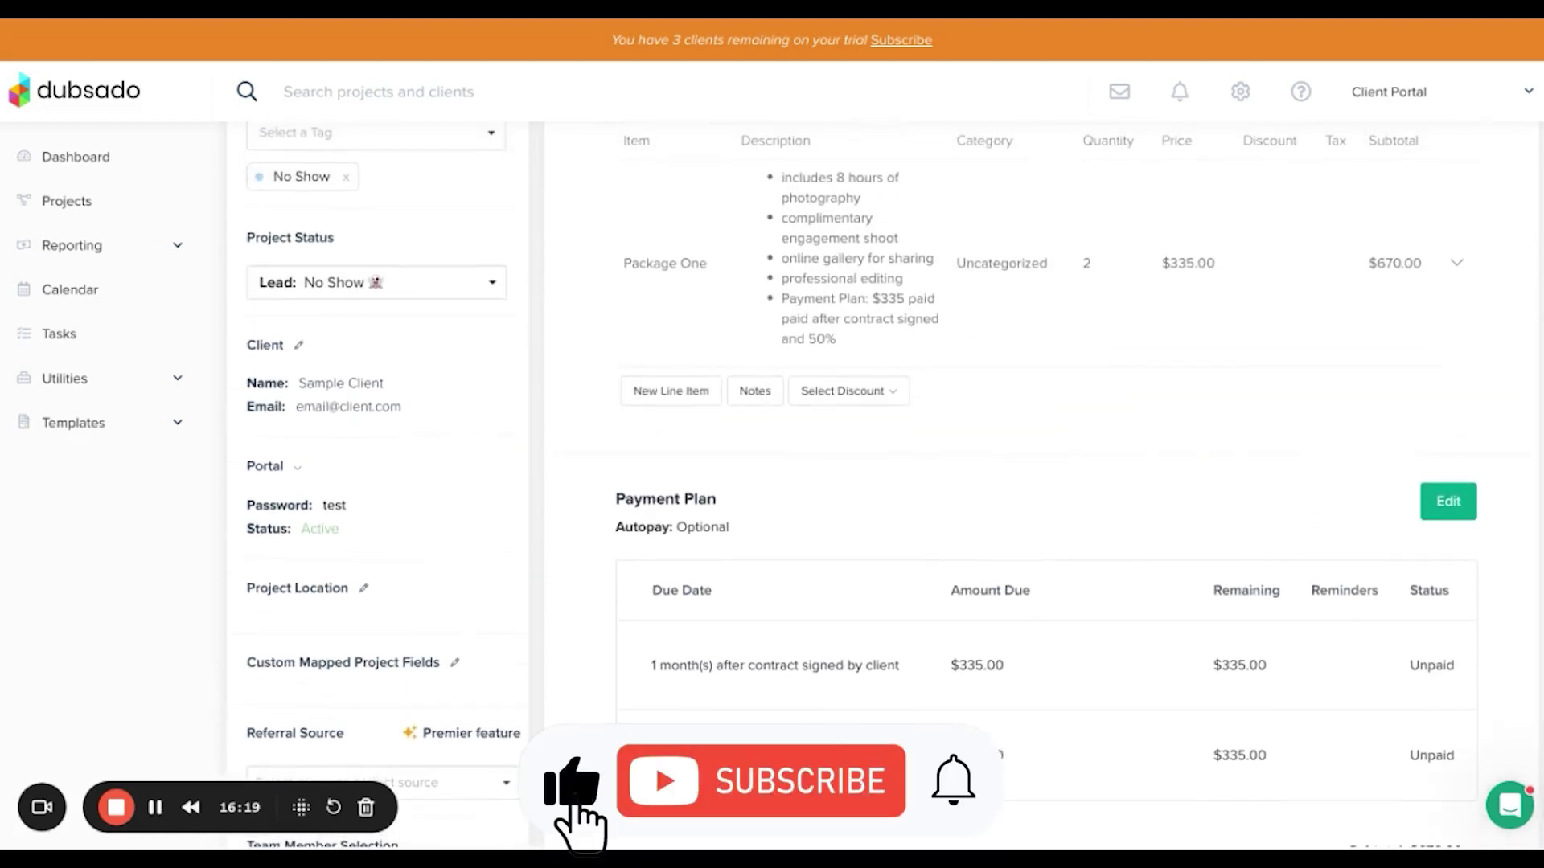